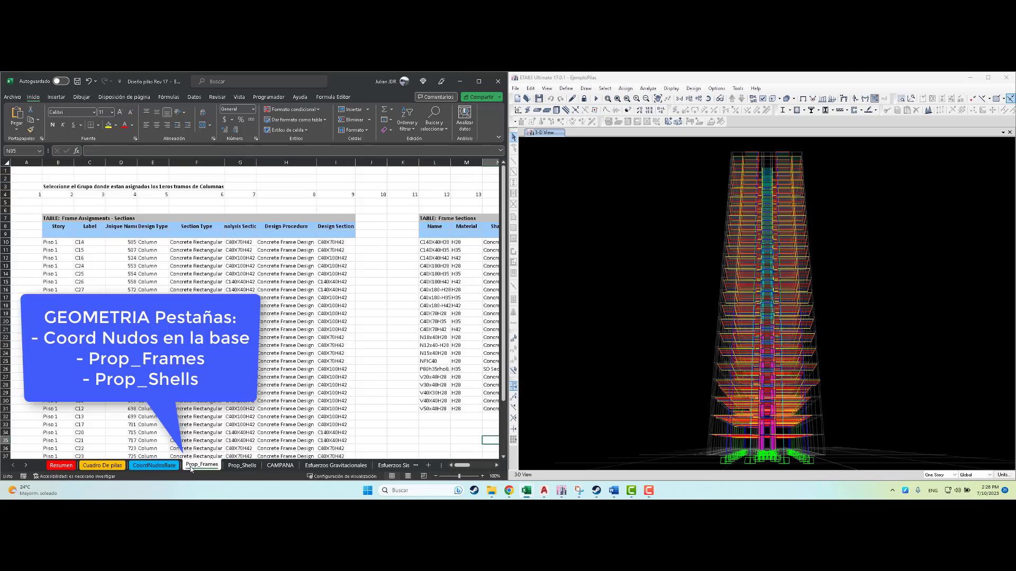
Step: Review the Prop_Shells, CAMPANA, Esfuerzos Gravitacionales, Esfuerzos Sismicos and FLEXO-COM-resortes sheets of the pile design workbook
{"action": "left_click", "coordinate": [251, 469]}
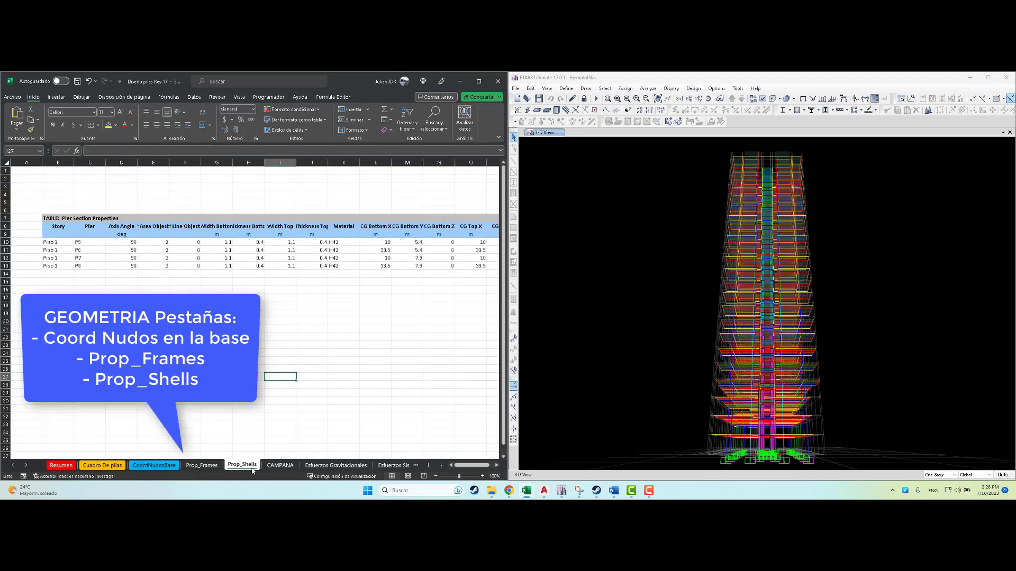
{"action": "left_click", "coordinate": [299, 384]}
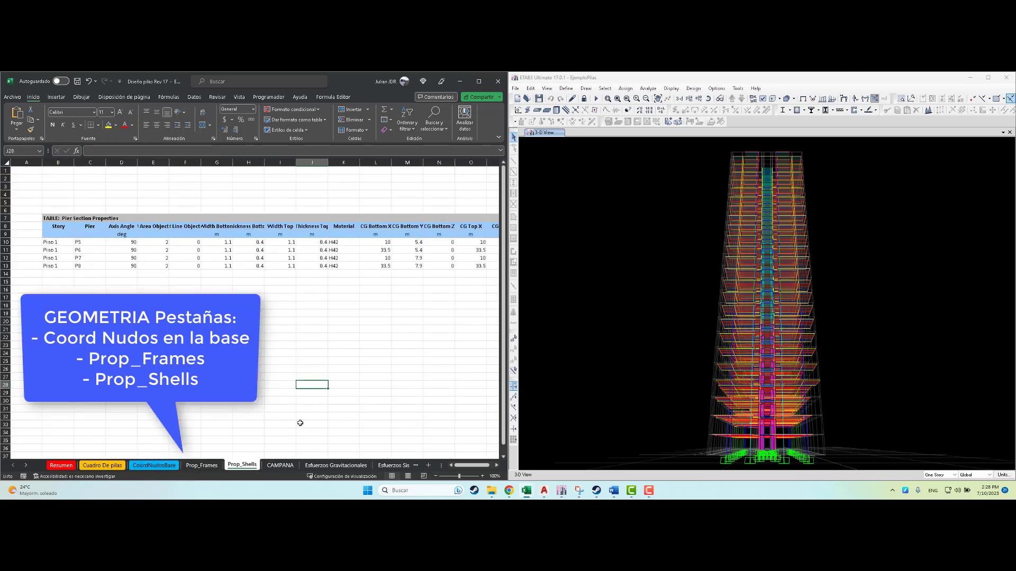
{"action": "left_click", "coordinate": [280, 465]}
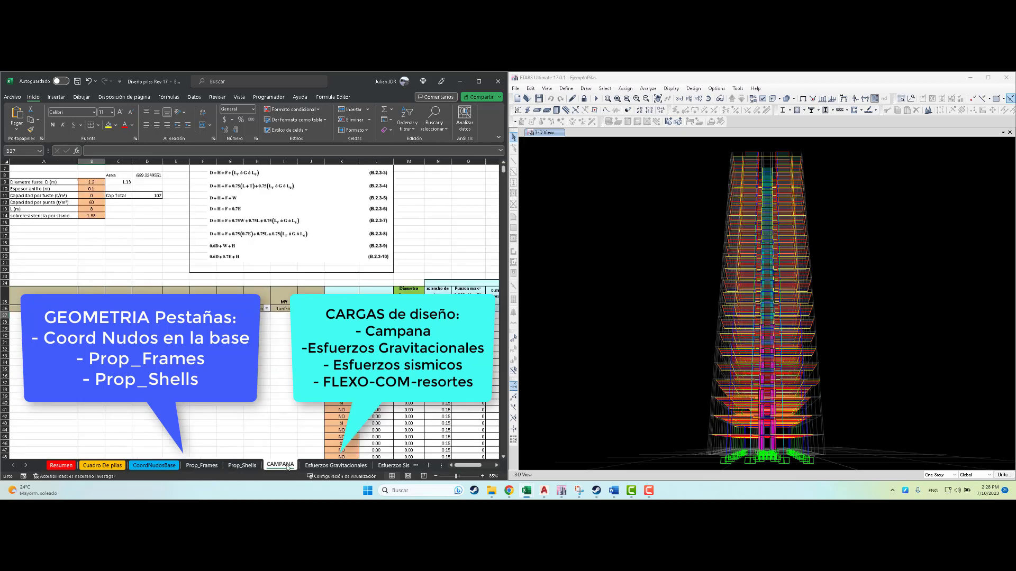
{"action": "left_click", "coordinate": [325, 466]}
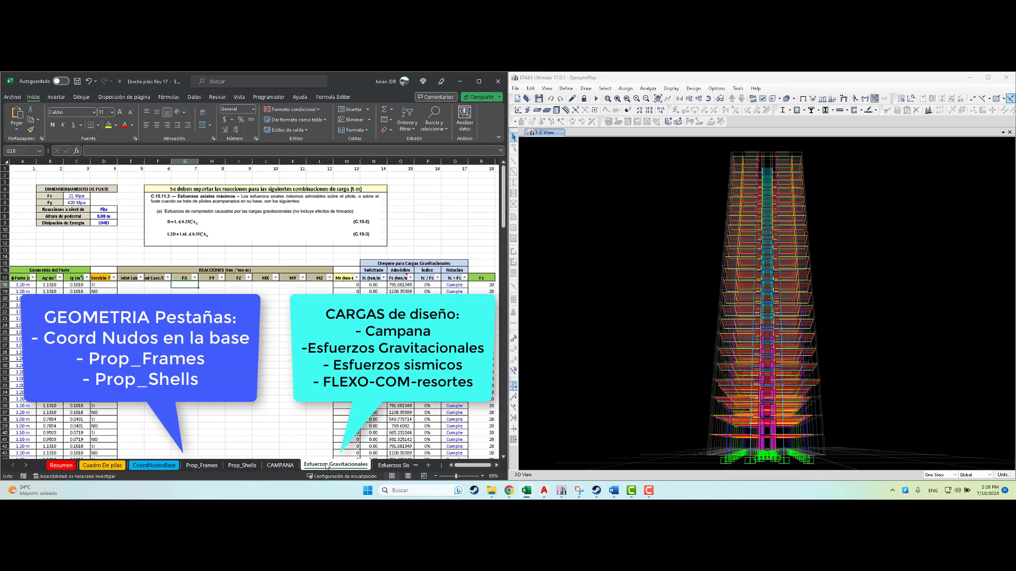
{"action": "left_click", "coordinate": [389, 466]}
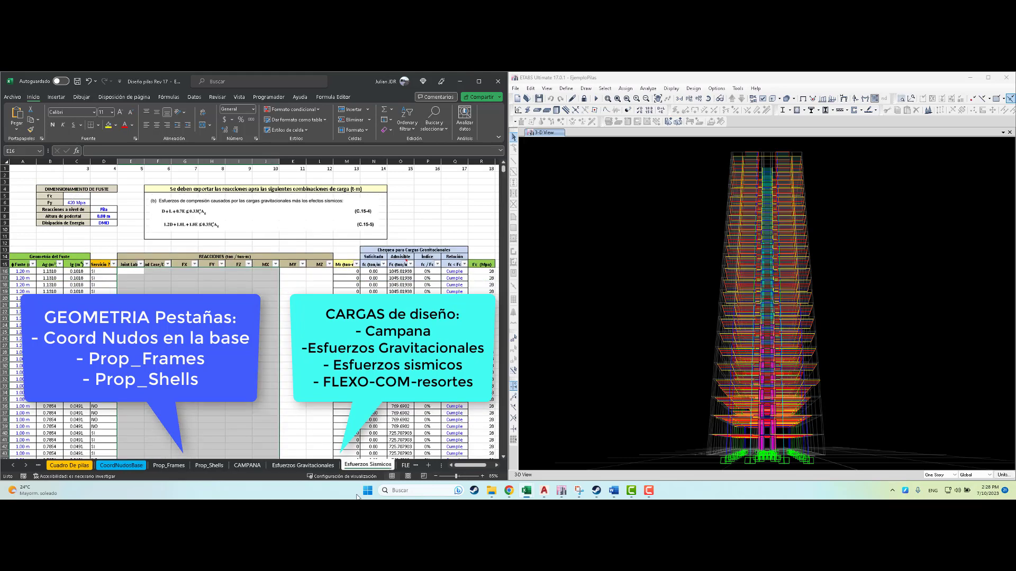
{"action": "left_click", "coordinate": [404, 466]}
{"action": "scroll", "coordinate": [246, 228], "scroll_direction": "up", "scroll_amount": 5}
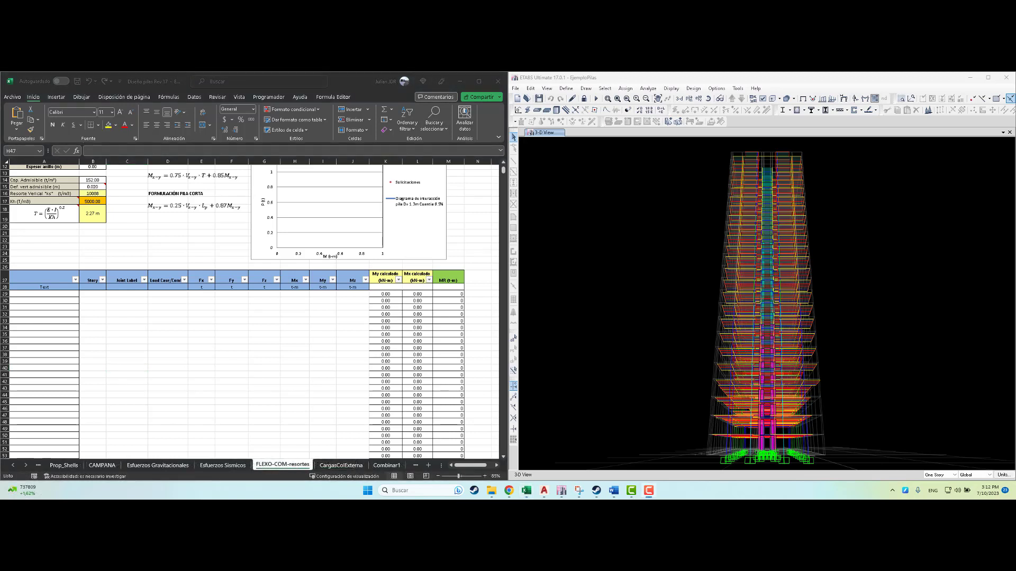
Step: Return to the CAMPANA sheet and examine the columns of its reactions table
{"action": "left_click", "coordinate": [267, 386]}
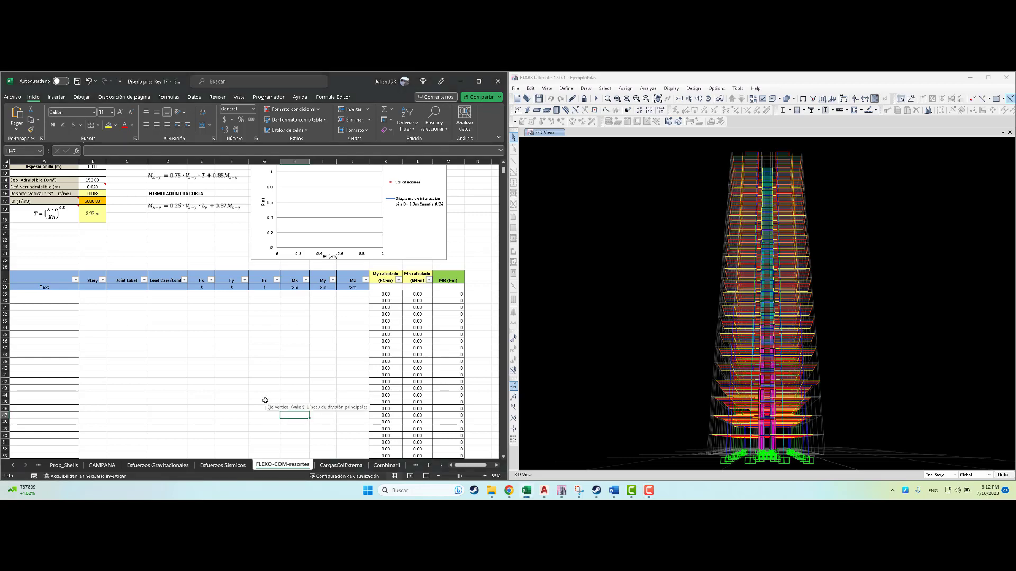
{"action": "left_click", "coordinate": [102, 465]}
{"action": "scroll", "coordinate": [224, 376], "scroll_direction": "down", "scroll_amount": 4}
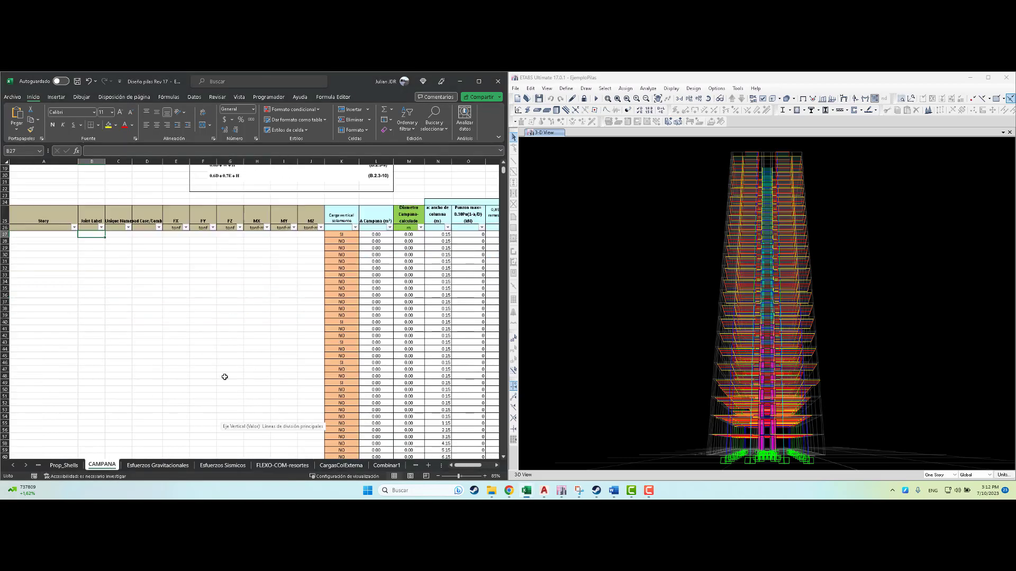
{"action": "scroll", "coordinate": [225, 376], "scroll_direction": "down", "scroll_amount": 2}
Step: Switch to ETABS, bring up the table selection for the model and expand the Analysis results categories
{"action": "left_click", "coordinate": [669, 245]}
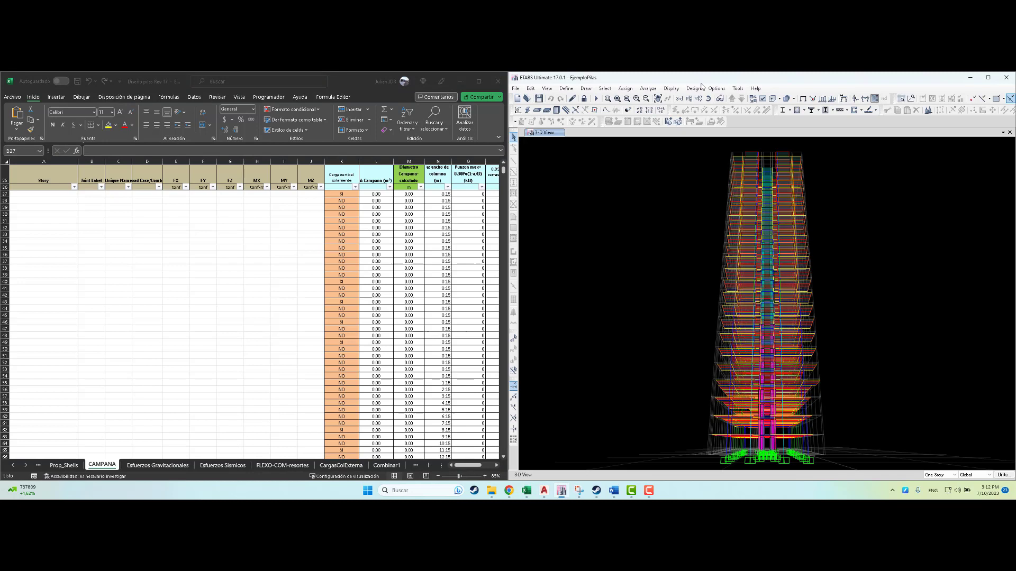
{"action": "left_click", "coordinate": [671, 88]}
{"action": "left_click", "coordinate": [673, 283]}
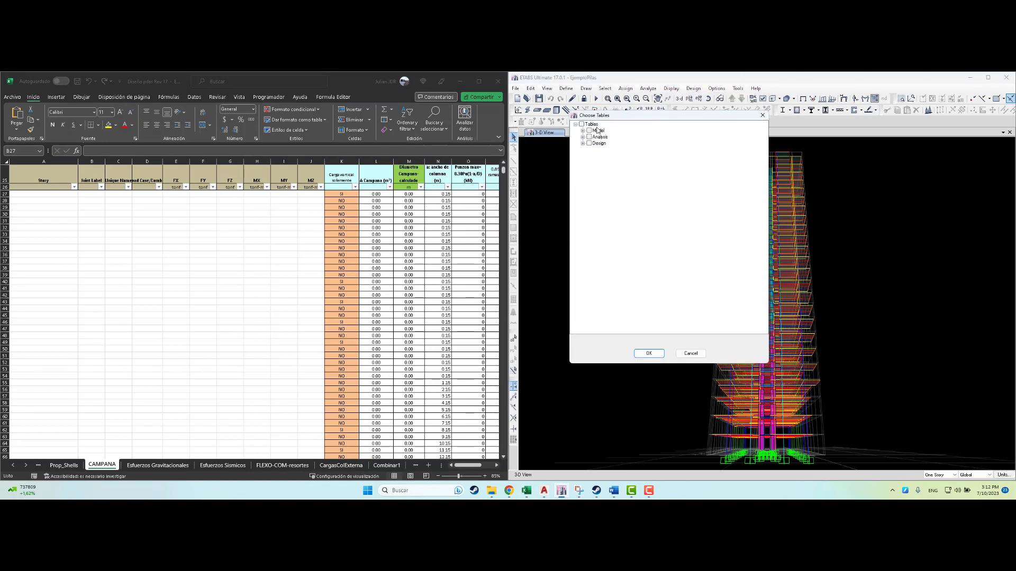
{"action": "left_click", "coordinate": [583, 137]}
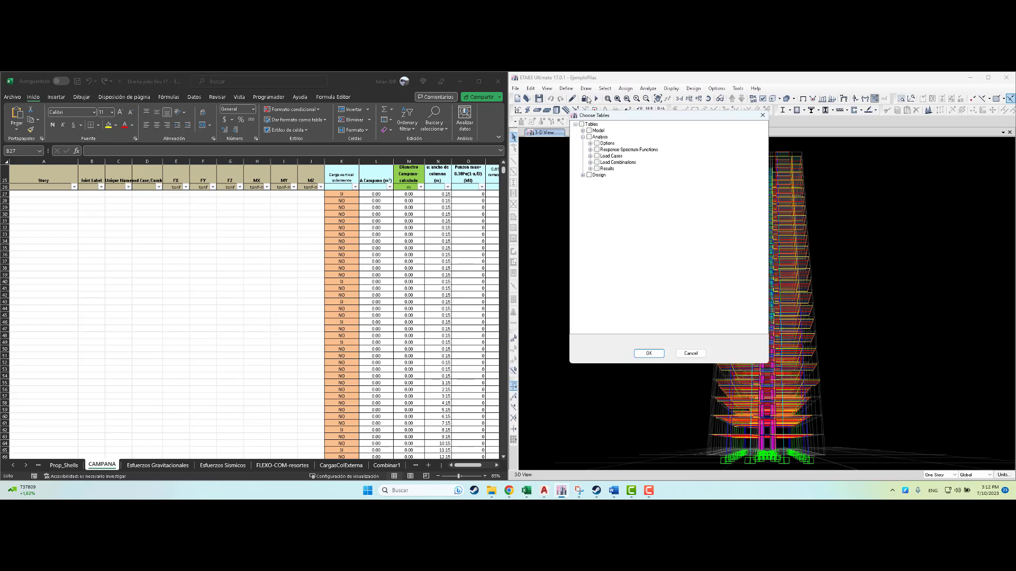
{"action": "left_click_drag", "start_coordinate": [637, 116], "coordinate": [634, 150]}
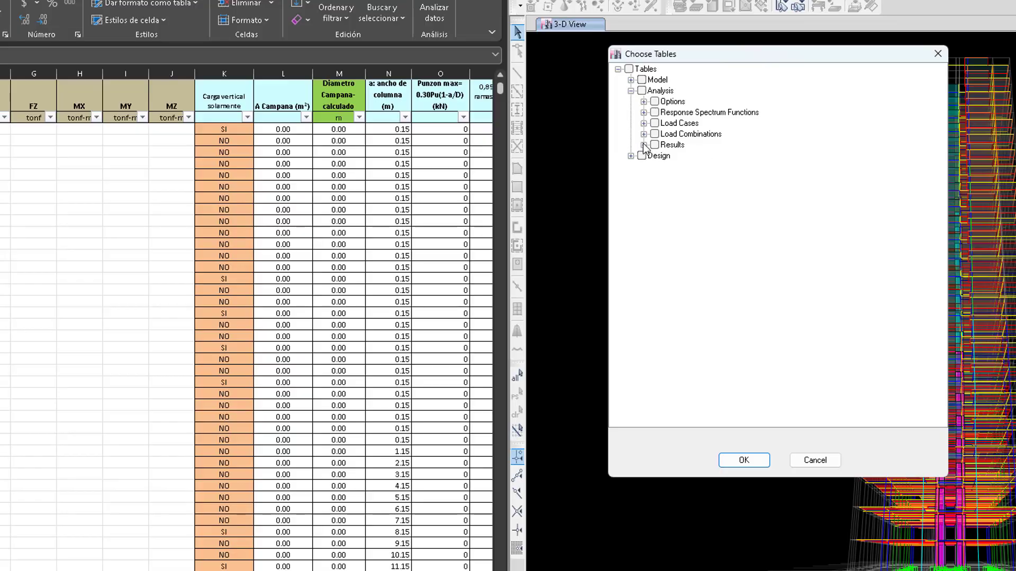
{"action": "left_click", "coordinate": [643, 145]}
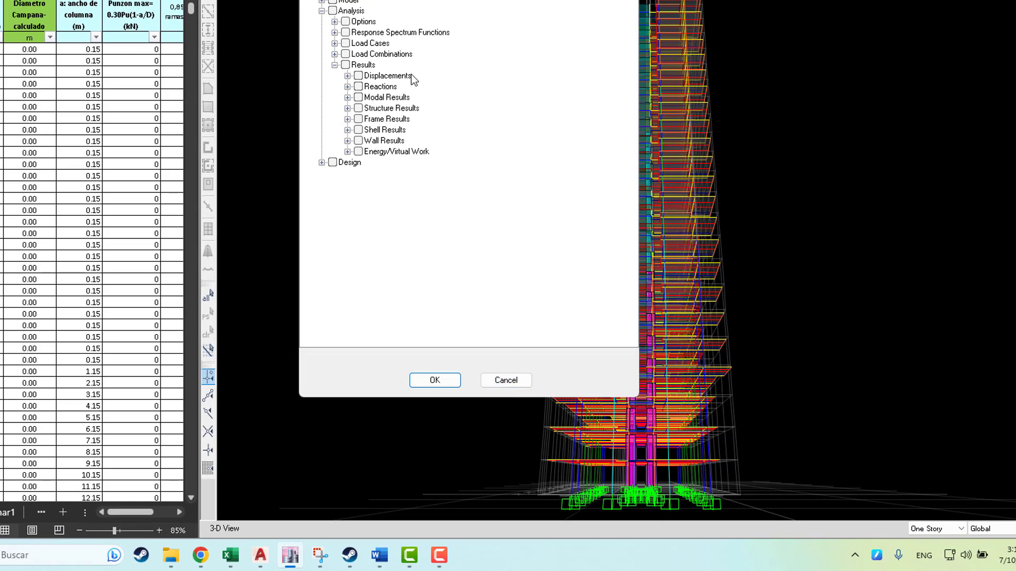
Step: Examine the Reactions result tables, including the Joint Reactions entry
{"action": "left_click", "coordinate": [347, 86]}
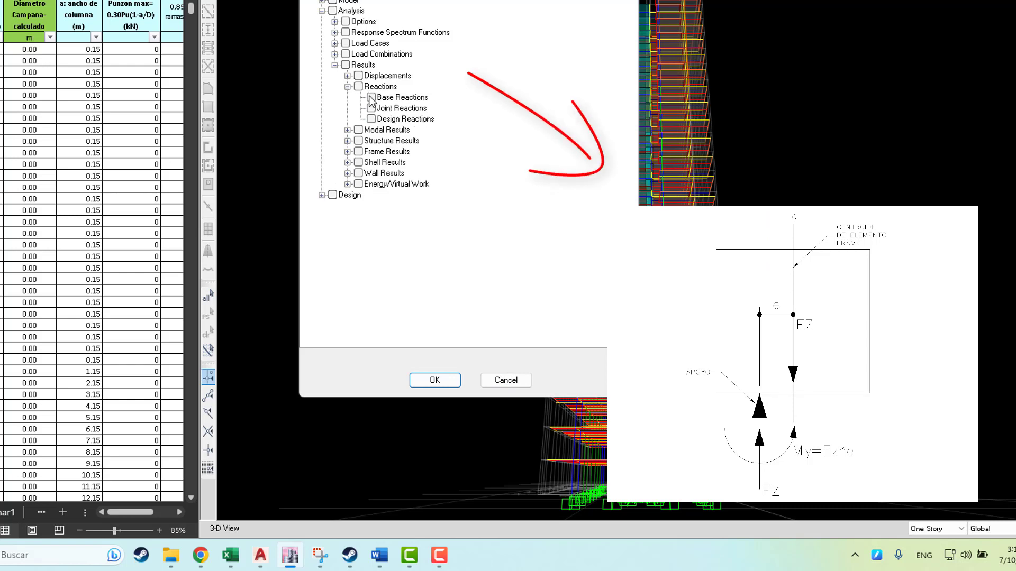
{"action": "left_click", "coordinate": [371, 108]}
{"action": "left_click", "coordinate": [371, 108]}
{"action": "left_click", "coordinate": [347, 87]}
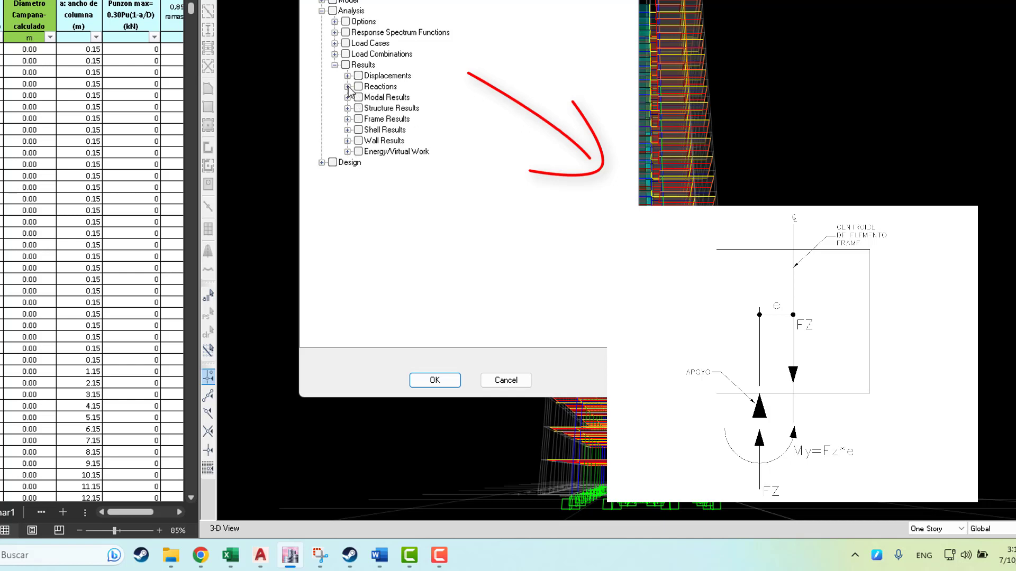
{"action": "left_click", "coordinate": [347, 86]}
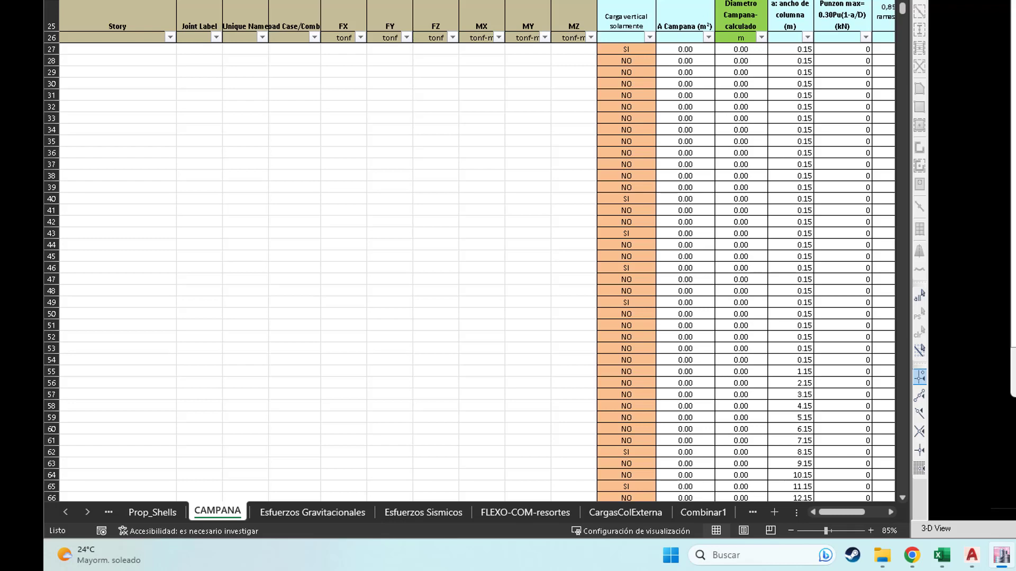
Step: Switch to Excel and examine the pile and column layout on the Resumen sheet
{"action": "left_click", "coordinate": [65, 511]}
{"action": "left_click", "coordinate": [65, 511]}
{"action": "left_click", "coordinate": [150, 512]}
{"action": "scroll", "coordinate": [258, 461], "scroll_direction": "up", "scroll_amount": 7}
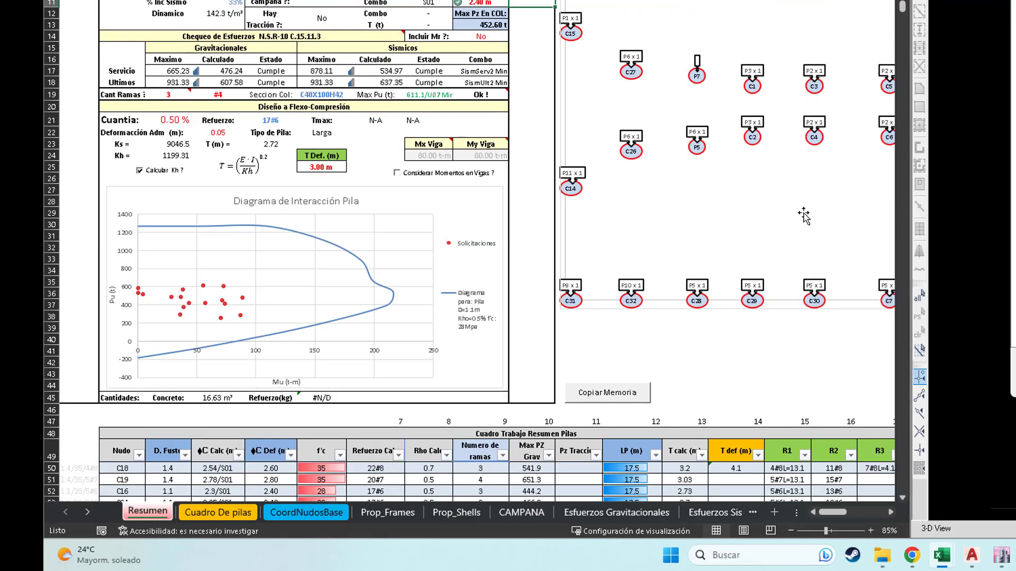
{"action": "mouse_move", "coordinate": [832, 514]}
{"action": "left_mouse_down"}
{"action": "mouse_move", "coordinate": [851, 513]}
{"action": "mouse_move", "coordinate": [834, 514]}
{"action": "left_mouse_up"}
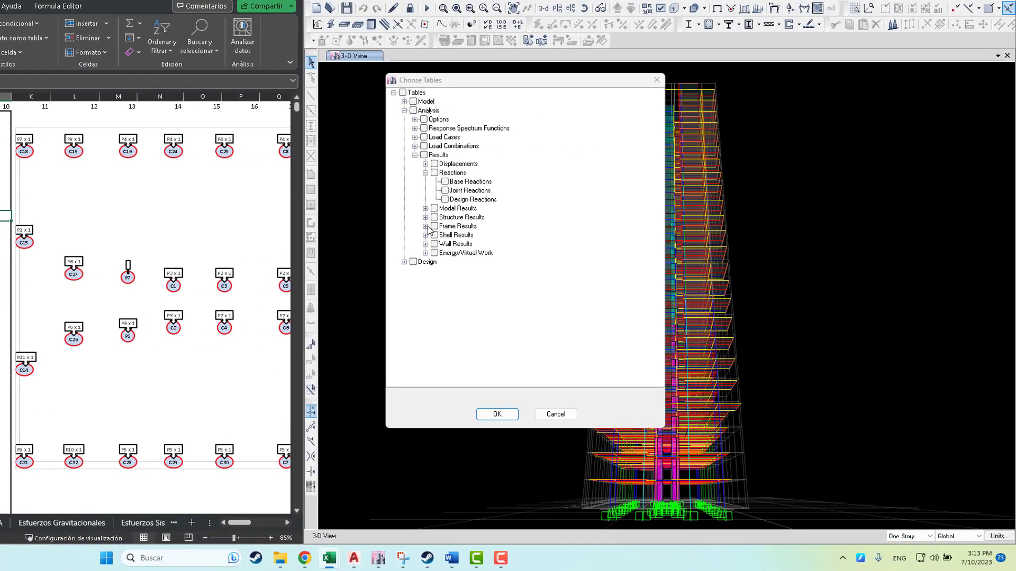
Step: In ETABS, choose the Column Forces and Pier Forces result tables and display them
{"action": "left_click", "coordinate": [445, 235]}
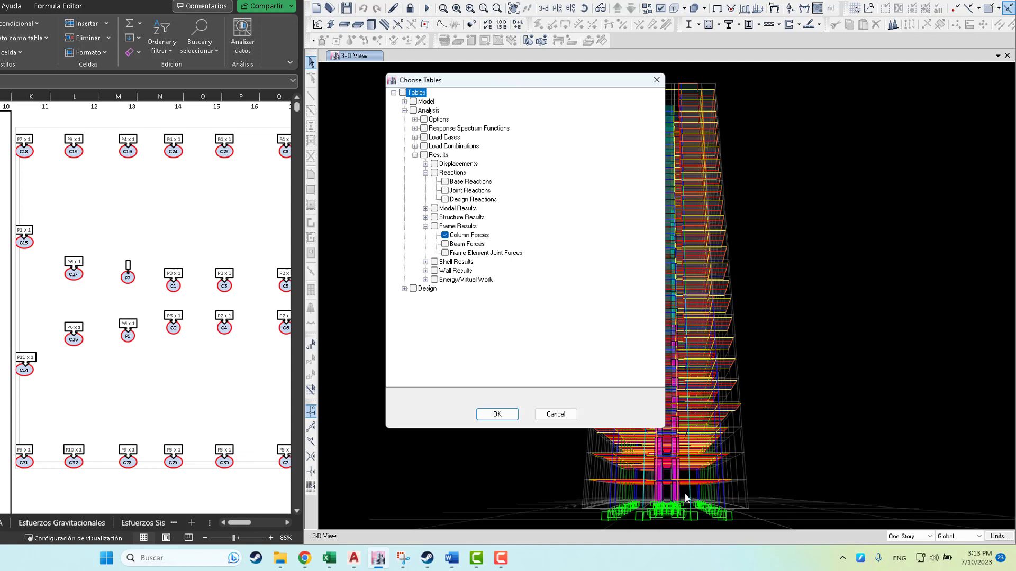
{"action": "left_click", "coordinate": [425, 270]}
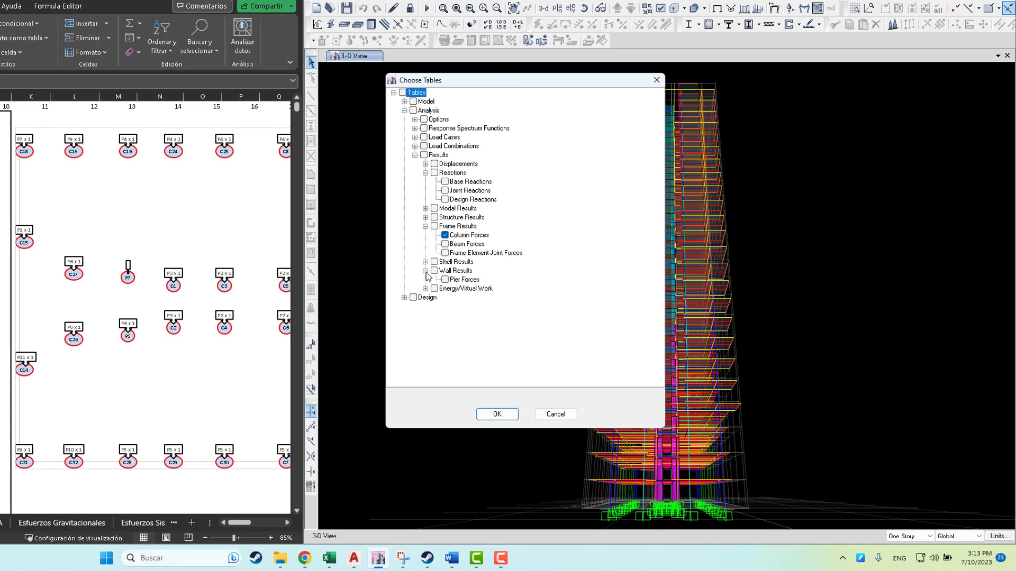
{"action": "left_click", "coordinate": [445, 280]}
{"action": "left_click", "coordinate": [497, 414]}
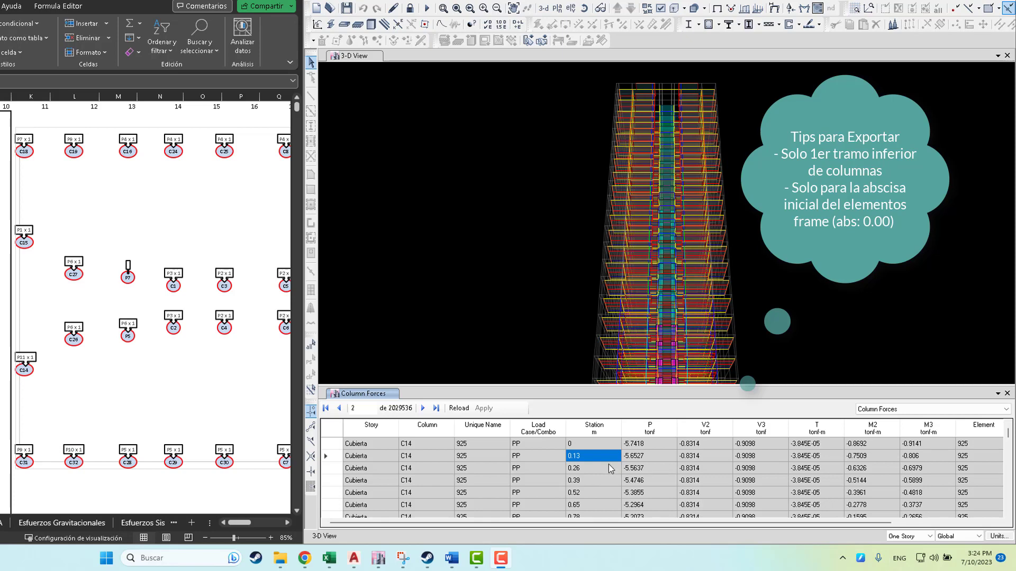
Step: Filter the Column Forces table by story to show only Piso 1
{"action": "right_click", "coordinate": [355, 428]}
{"action": "right_click", "coordinate": [356, 431]}
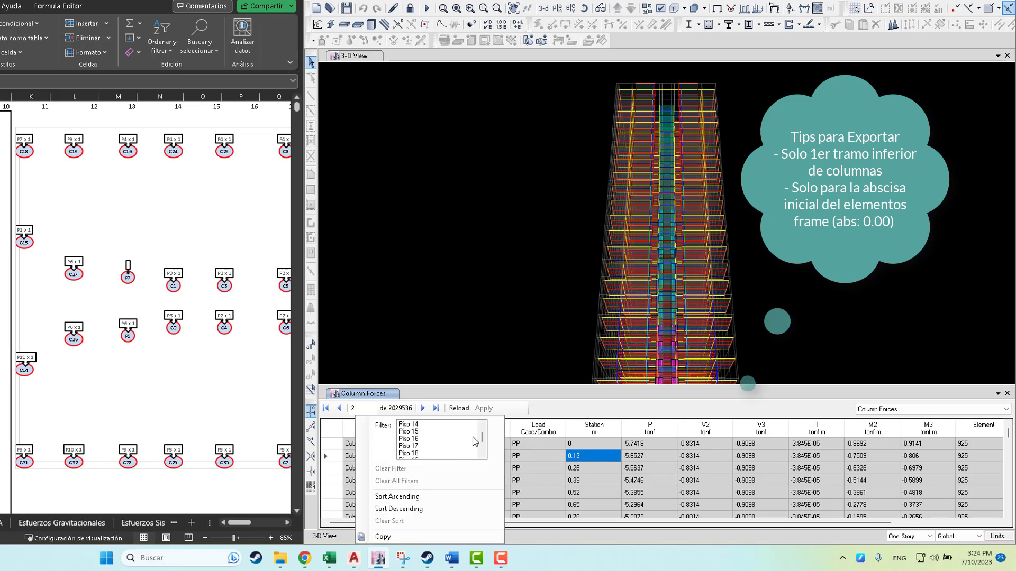
{"action": "scroll", "coordinate": [484, 454], "scroll_direction": "down", "scroll_amount": 10}
{"action": "scroll", "coordinate": [483, 447], "scroll_direction": "up", "scroll_amount": 10}
{"action": "left_click", "coordinate": [421, 433]}
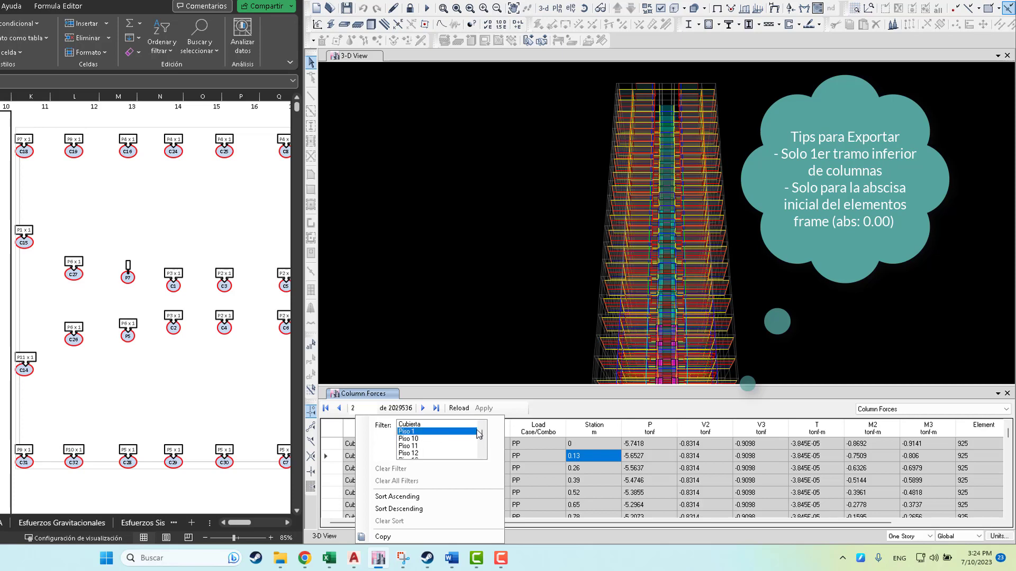
{"action": "left_click", "coordinate": [564, 411]}
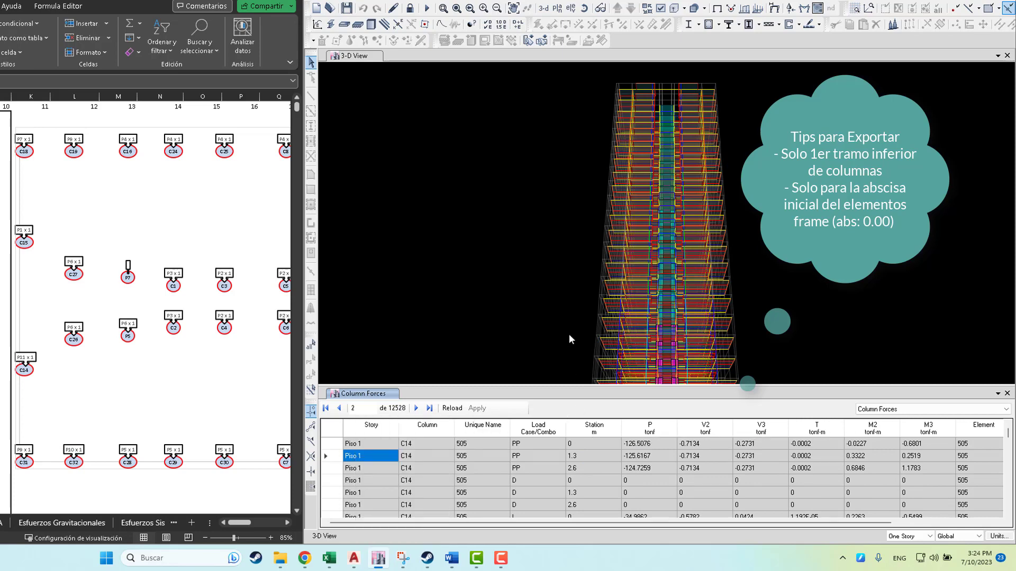
Step: Check the 1erTramoColumnas group in the select-by-groups list, leaving the model selection unchanged
{"action": "scroll", "coordinate": [571, 337], "scroll_direction": "down", "scroll_amount": 3}
{"action": "left_click_drag", "start_coordinate": [576, 313], "coordinate": [573, 219]}
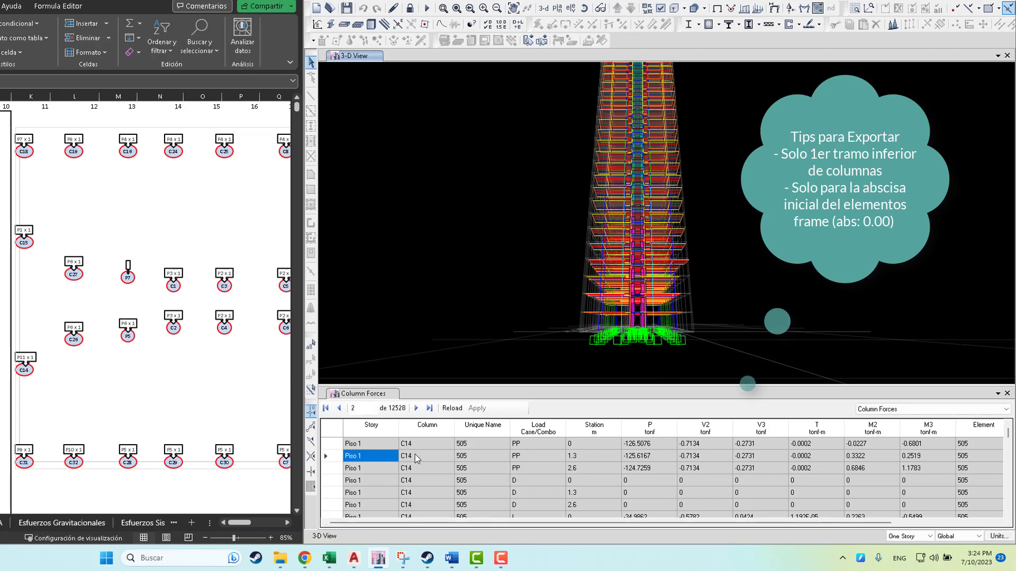
{"action": "left_click", "coordinate": [434, 0]}
{"action": "mouse_move", "coordinate": [446, 10]}
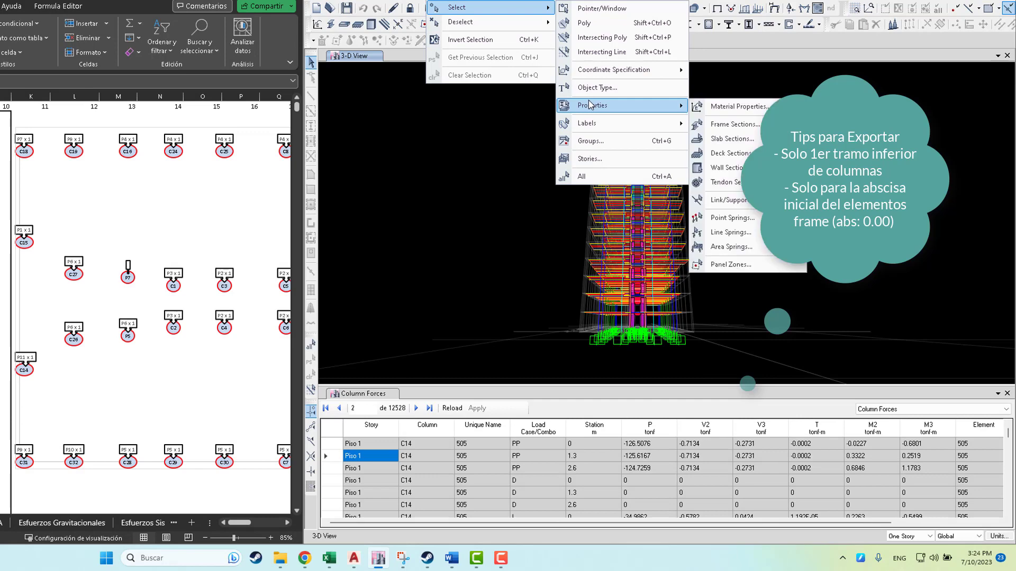
{"action": "left_click", "coordinate": [591, 142]}
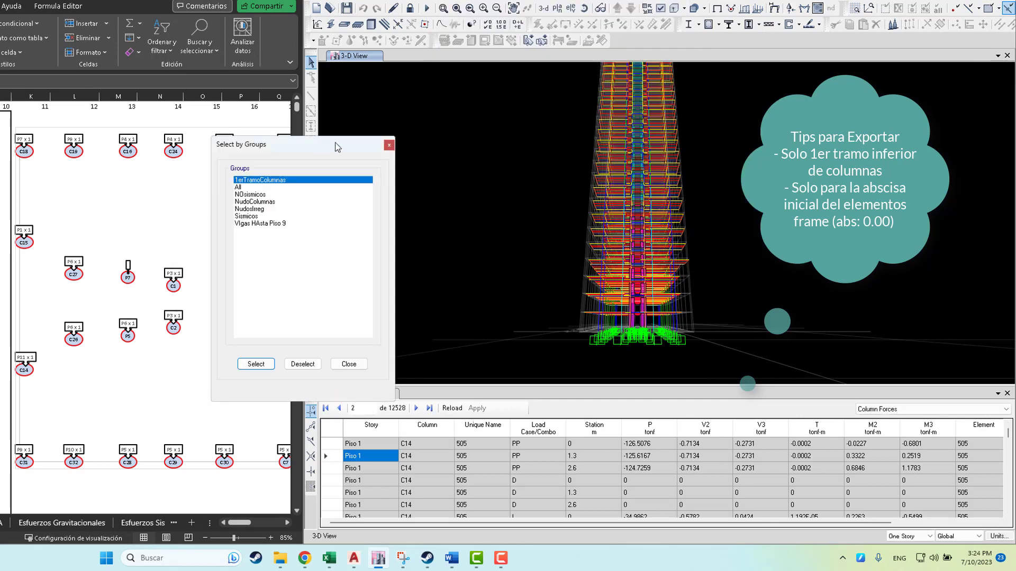
{"action": "left_click_drag", "start_coordinate": [336, 144], "coordinate": [486, 48]}
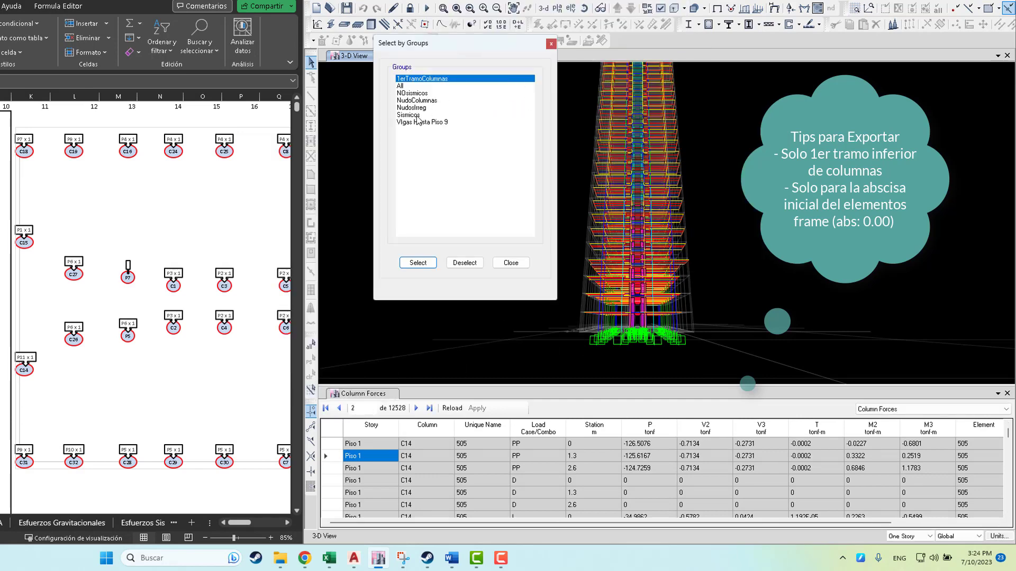
{"action": "left_click", "coordinate": [427, 80]}
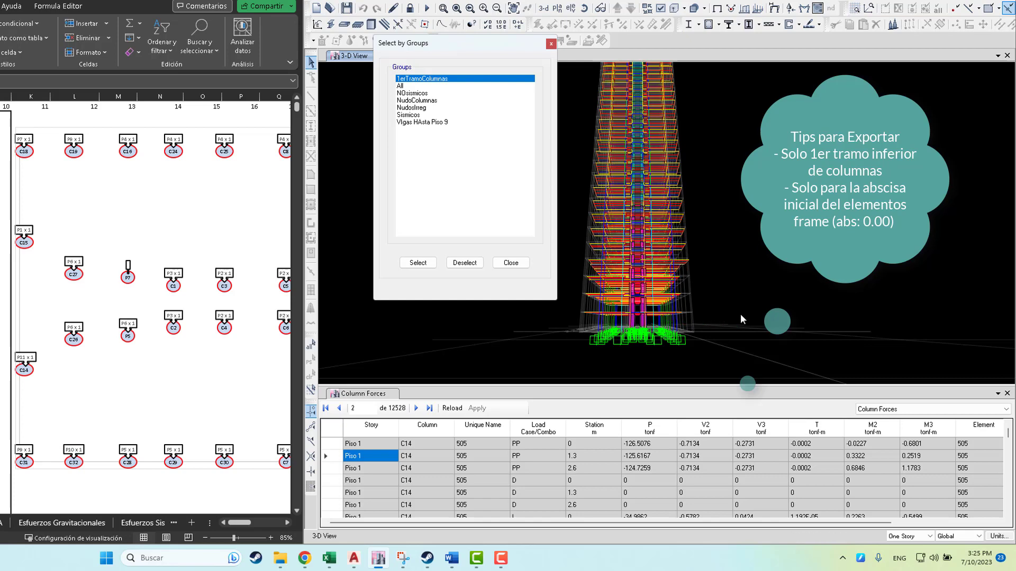
{"action": "left_click", "coordinate": [510, 262]}
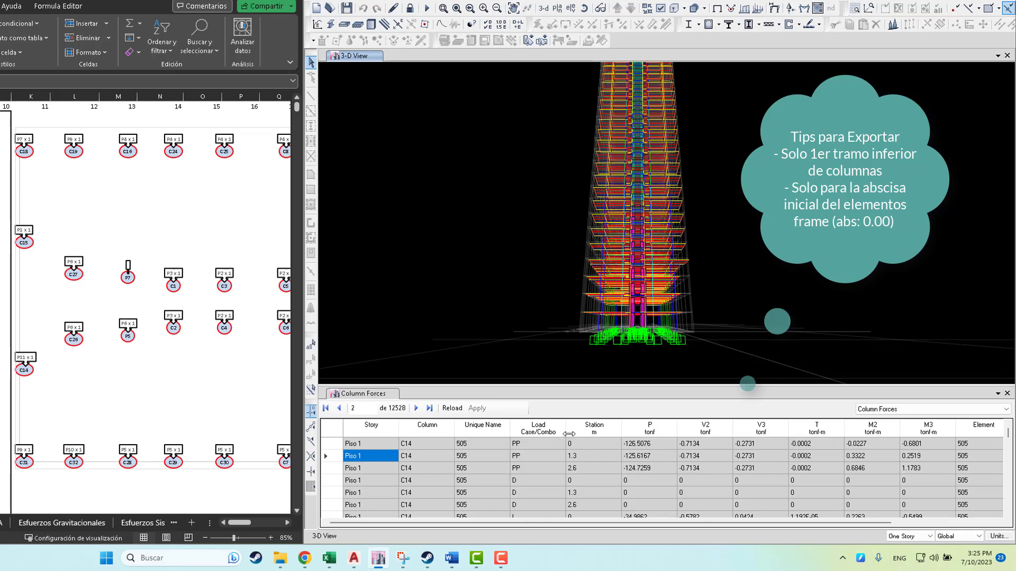
Step: Filter the Column Forces table to rows whose Station equals 0
{"action": "scroll", "coordinate": [627, 347], "scroll_direction": "up", "scroll_amount": 2}
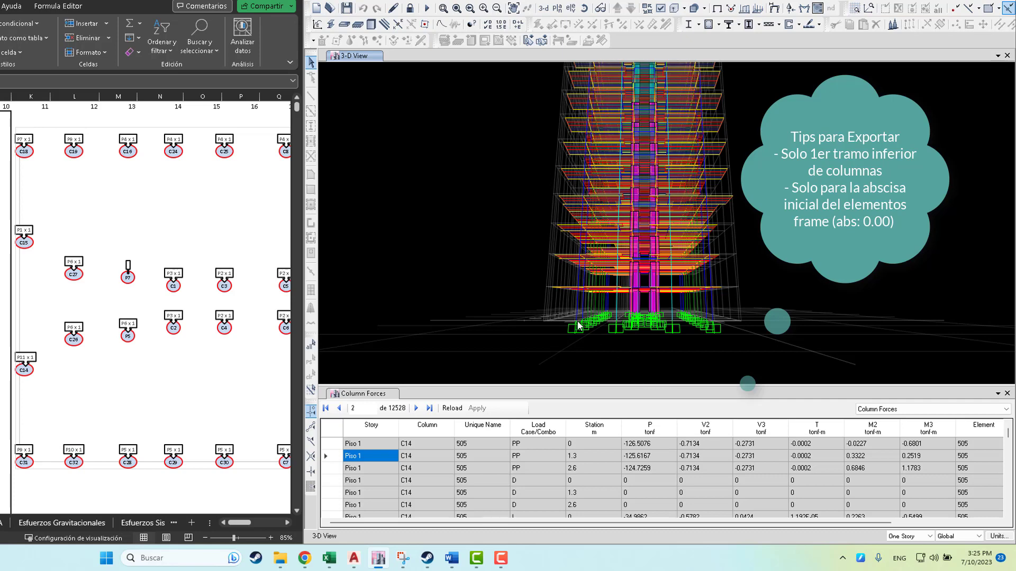
{"action": "right_click", "coordinate": [587, 433]}
{"action": "left_click", "coordinate": [665, 424]}
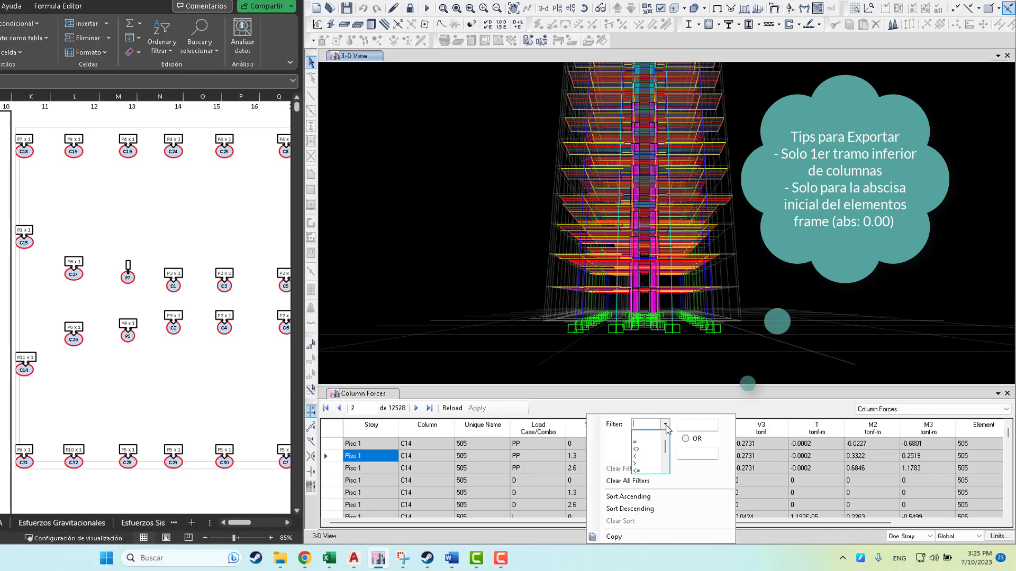
{"action": "left_click", "coordinate": [646, 444]}
{"action": "left_click", "coordinate": [695, 425]}
{"action": "type", "text": "10"}
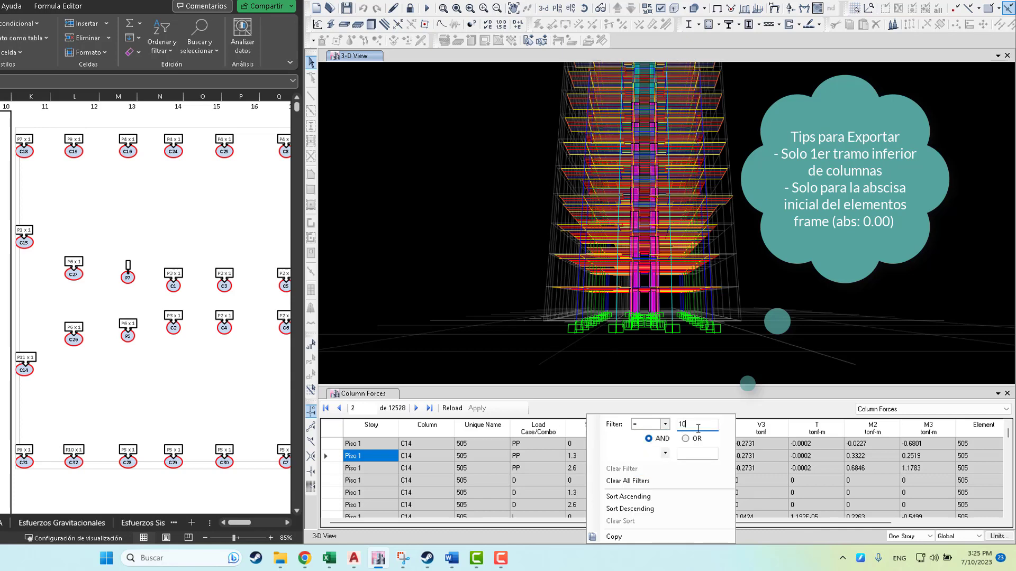
{"action": "key", "text": "BackSpace"}
{"action": "key", "text": "BackSpace"}
{"action": "type", "text": "0"}
{"action": "key", "text": "Return"}
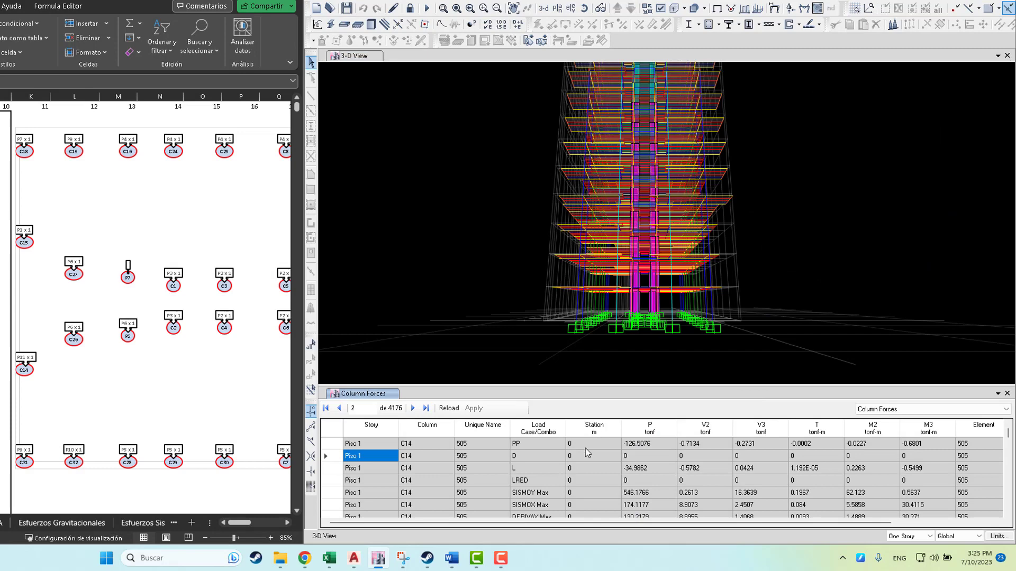
Step: Filter the Column Forces table by load combination to the service combinations S00 through S12 Min
{"action": "left_click", "coordinate": [528, 435]}
{"action": "scroll", "coordinate": [591, 438], "scroll_direction": "down", "scroll_amount": 3}
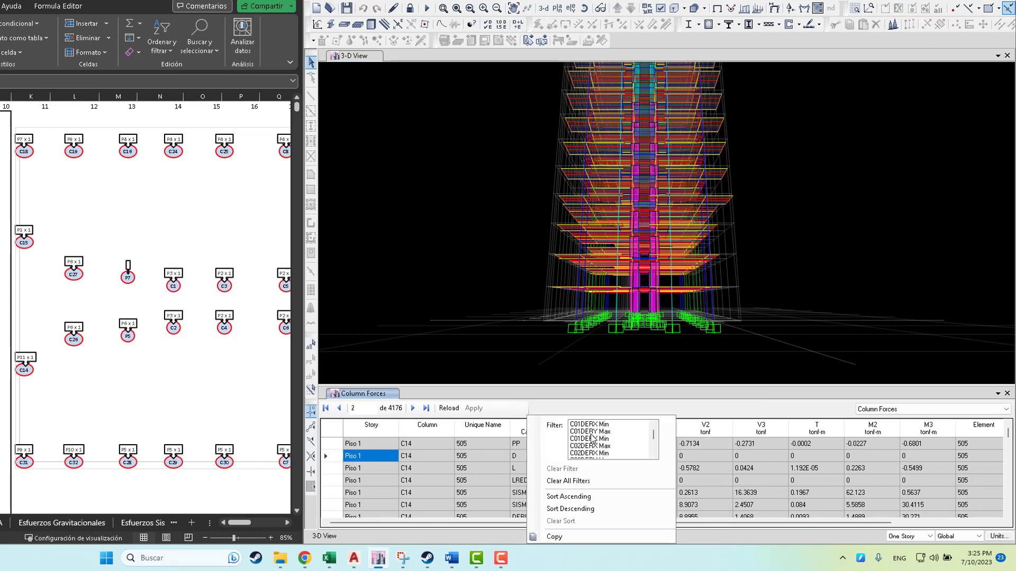
{"action": "scroll", "coordinate": [591, 439], "scroll_direction": "down", "scroll_amount": 5}
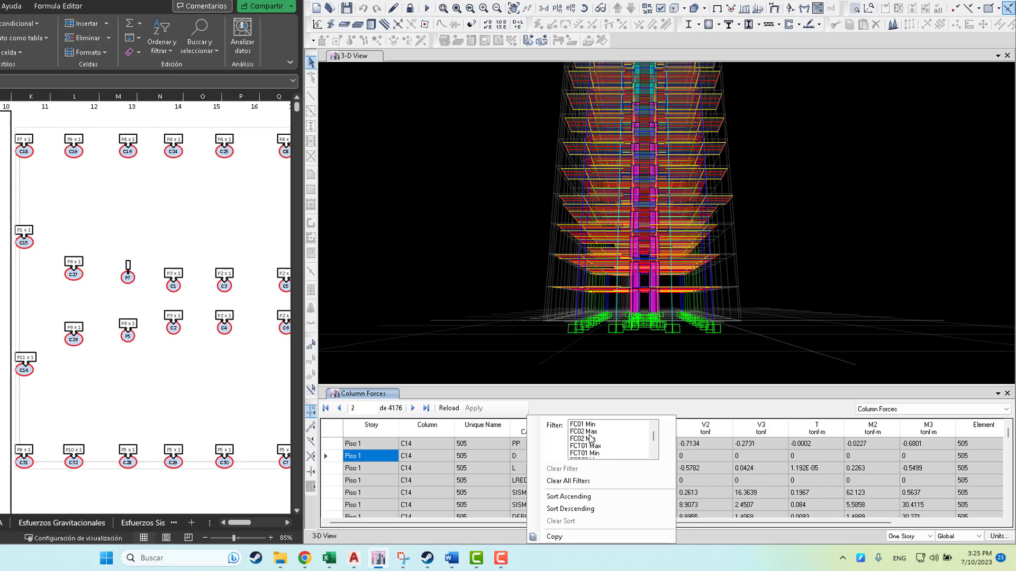
{"action": "scroll", "coordinate": [591, 439], "scroll_direction": "down", "scroll_amount": 1}
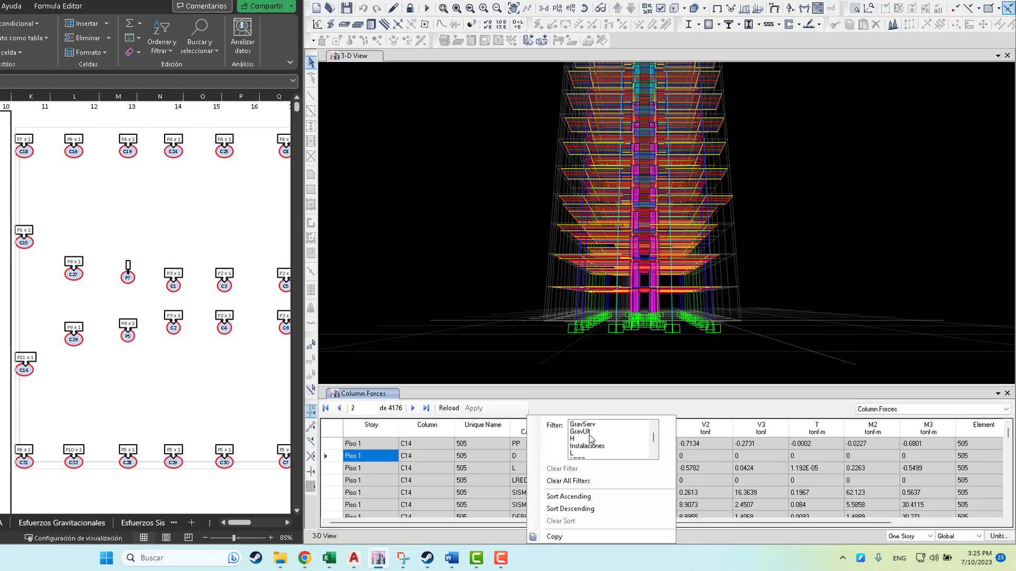
{"action": "scroll", "coordinate": [591, 439], "scroll_direction": "down", "scroll_amount": 3}
{"action": "left_click", "coordinate": [586, 446]}
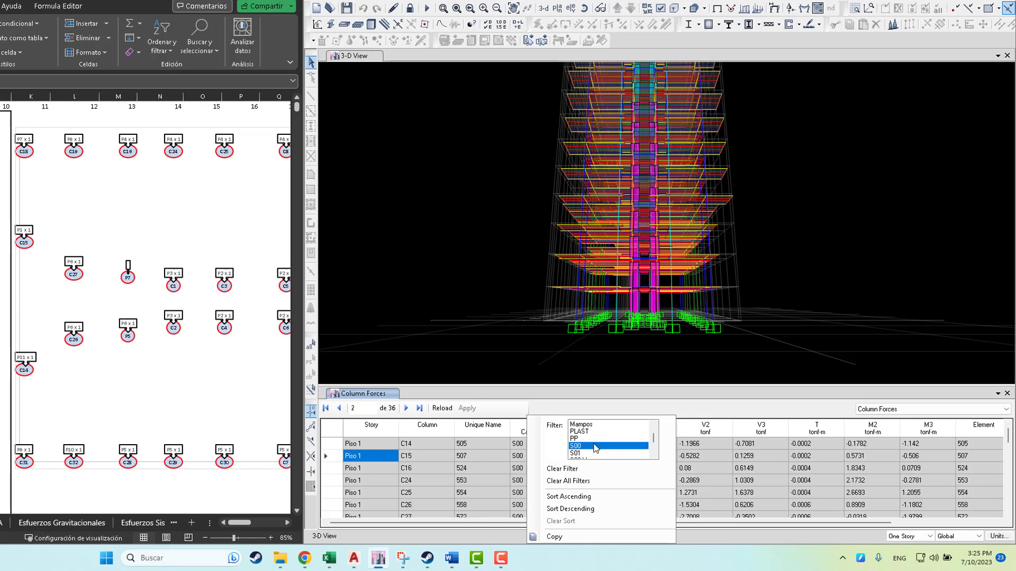
{"action": "scroll", "coordinate": [595, 448], "scroll_direction": "down", "scroll_amount": 4}
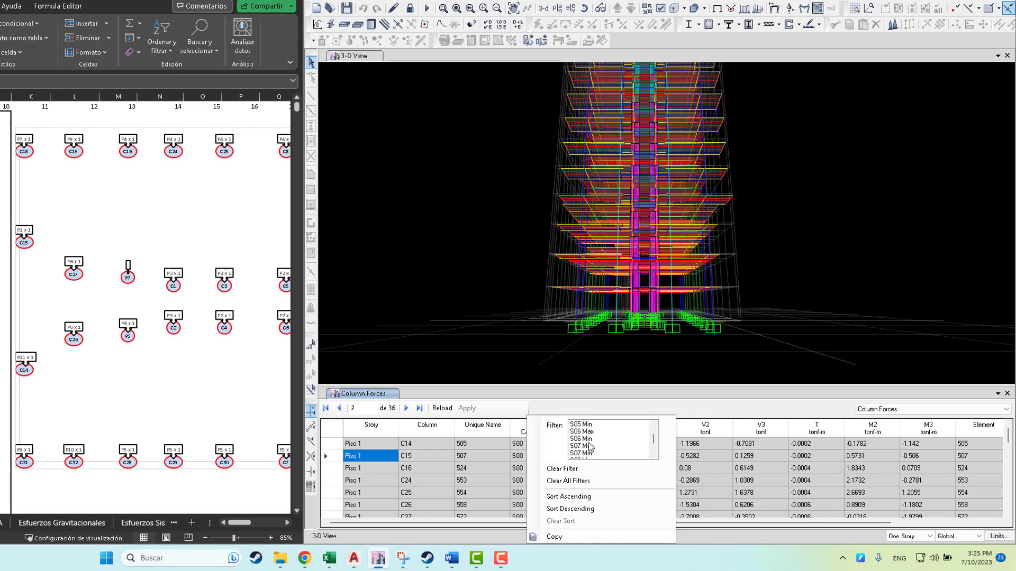
{"action": "left_click", "coordinate": [589, 447], "text": "shift"}
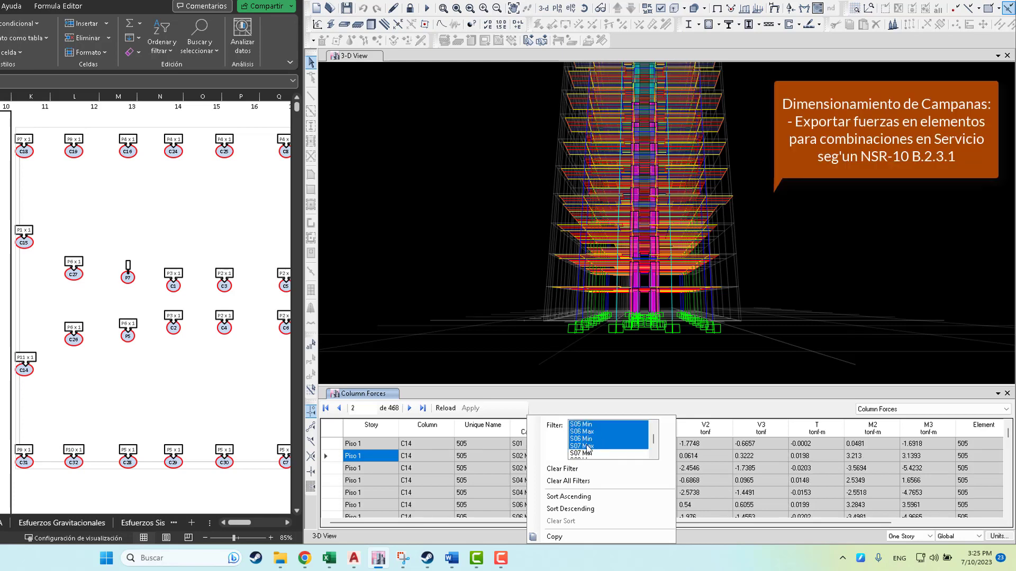
{"action": "scroll", "coordinate": [606, 440], "scroll_direction": "down", "scroll_amount": 1}
{"action": "scroll", "coordinate": [607, 441], "scroll_direction": "down", "scroll_amount": 1}
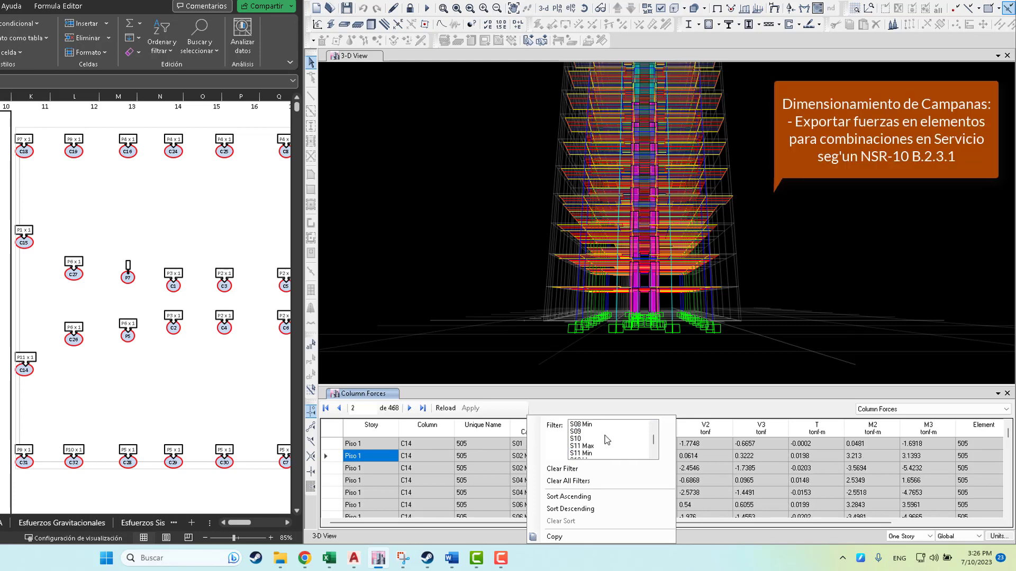
{"action": "scroll", "coordinate": [606, 440], "scroll_direction": "down", "scroll_amount": 1}
{"action": "scroll", "coordinate": [607, 440], "scroll_direction": "down", "scroll_amount": 1}
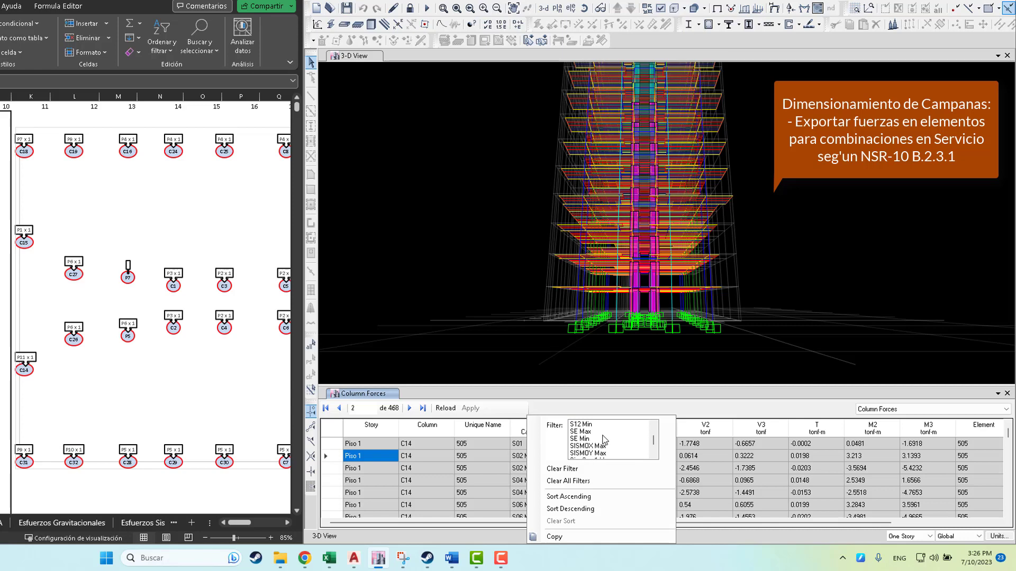
{"action": "left_click", "coordinate": [591, 425]}
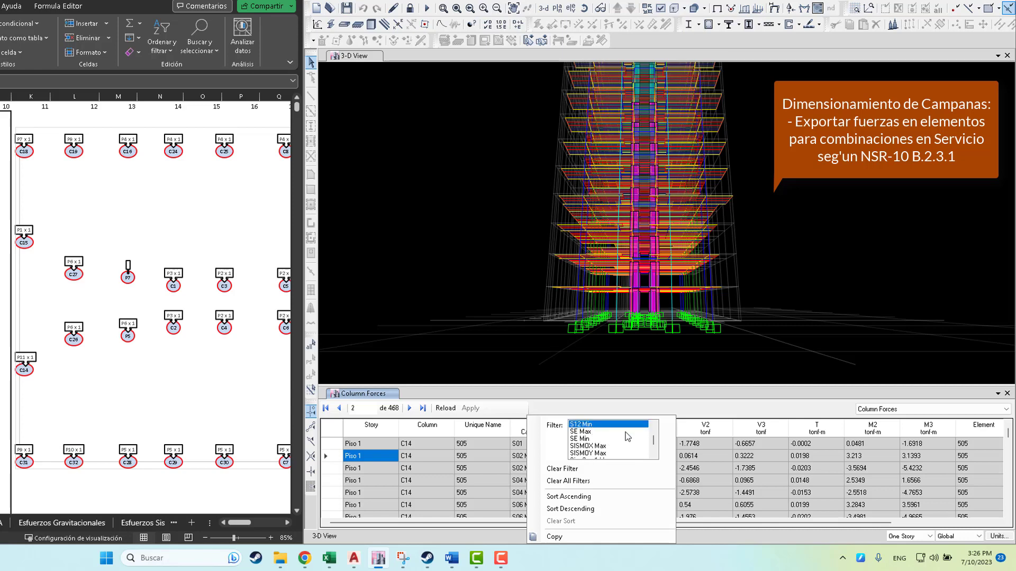
Step: Review the load combination filter list to check which combinations are selected and which other ones follow, and close it
{"action": "scroll", "coordinate": [625, 437], "scroll_direction": "up", "scroll_amount": 7}
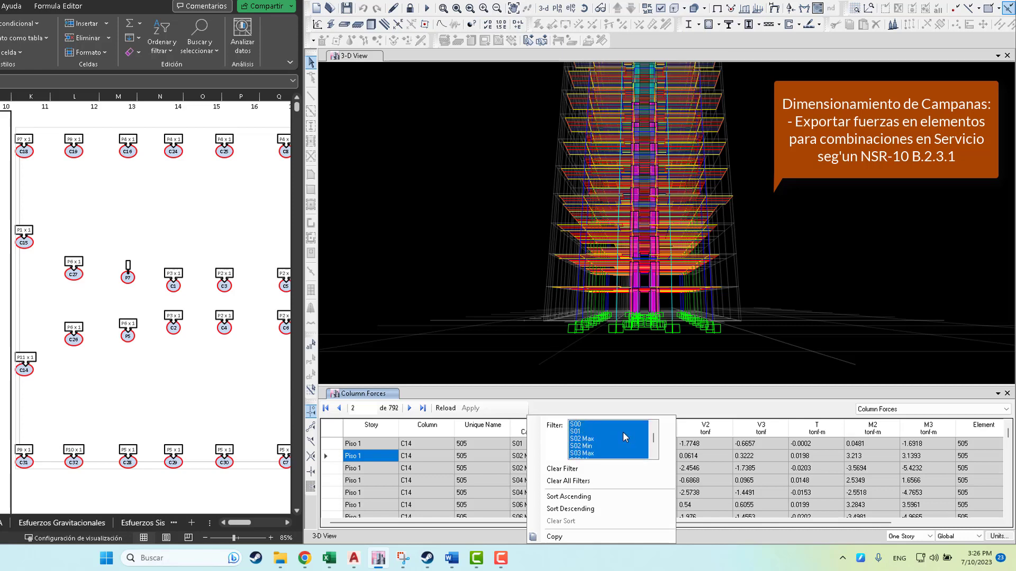
{"action": "scroll", "coordinate": [623, 431], "scroll_direction": "up", "scroll_amount": 1}
{"action": "scroll", "coordinate": [623, 431], "scroll_direction": "down", "scroll_amount": 2}
{"action": "scroll", "coordinate": [623, 433], "scroll_direction": "down", "scroll_amount": 4}
{"action": "scroll", "coordinate": [626, 437], "scroll_direction": "down", "scroll_amount": 6}
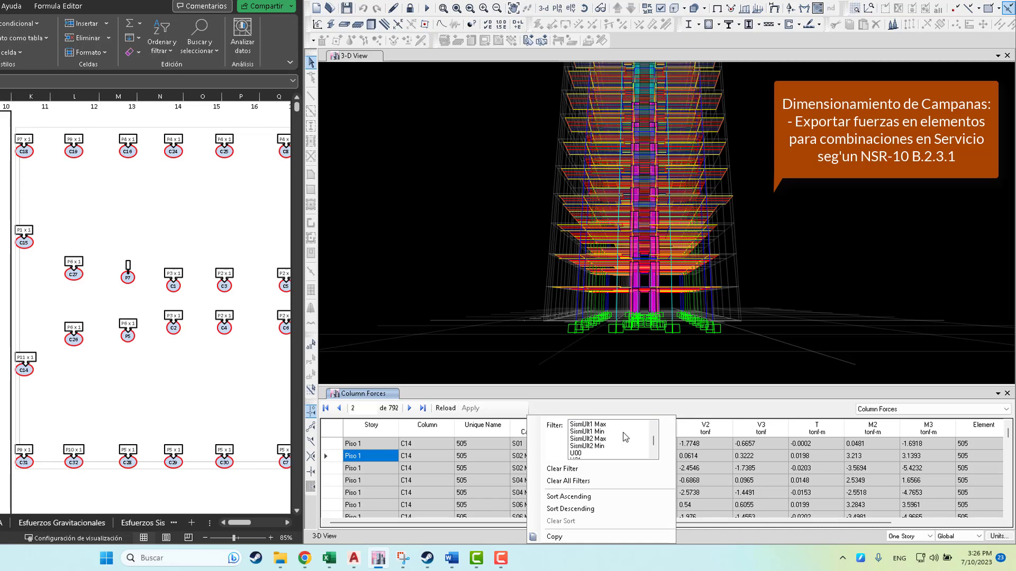
{"action": "scroll", "coordinate": [625, 438], "scroll_direction": "down", "scroll_amount": 1}
{"action": "scroll", "coordinate": [625, 437], "scroll_direction": "up", "scroll_amount": 1}
{"action": "scroll", "coordinate": [624, 437], "scroll_direction": "up", "scroll_amount": 1}
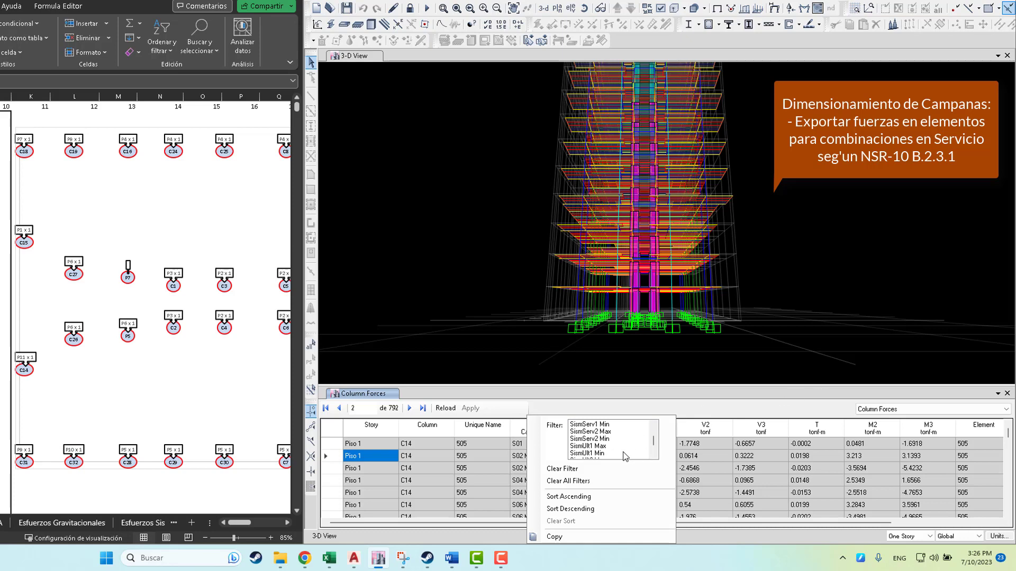
{"action": "scroll", "coordinate": [625, 455], "scroll_direction": "up", "scroll_amount": 1}
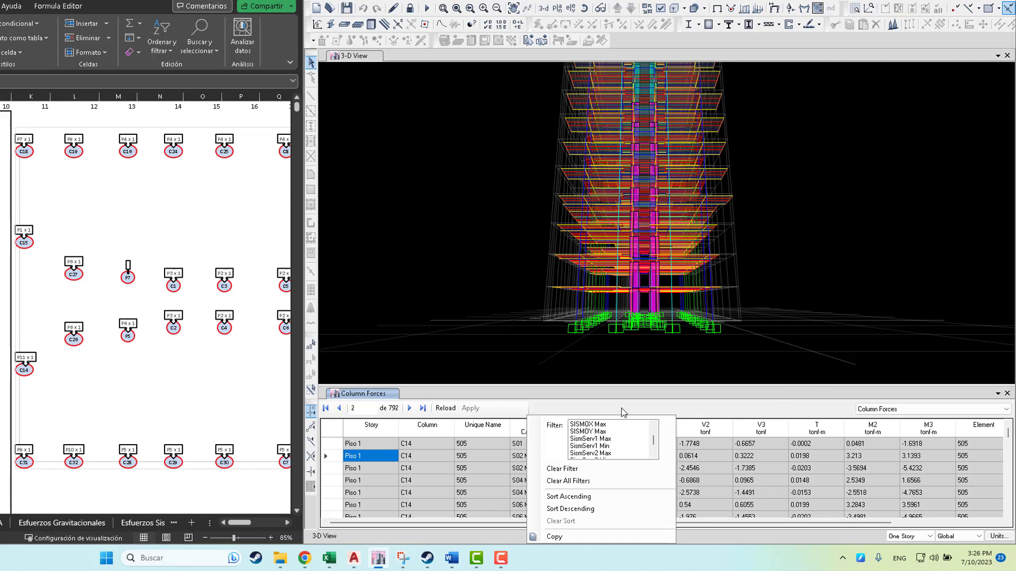
{"action": "left_click", "coordinate": [708, 411]}
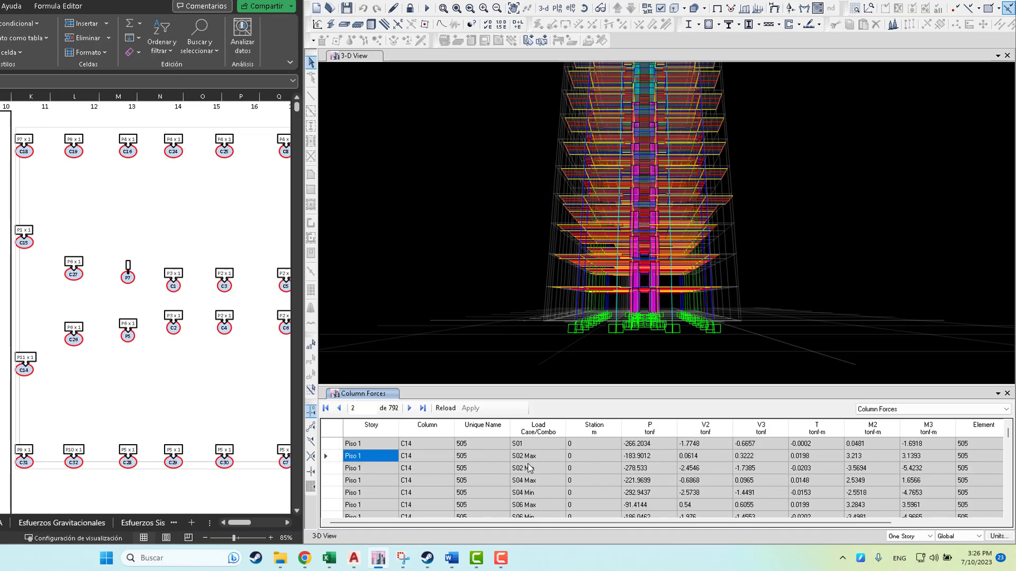
Step: Export the filtered Column Forces table to Excel and place the exported workbook beside the pile design workbook
{"action": "right_click", "coordinate": [553, 455]}
{"action": "left_click", "coordinate": [593, 504]}
{"action": "mouse_move", "coordinate": [329, 559]}
{"action": "left_click", "coordinate": [509, 502]}
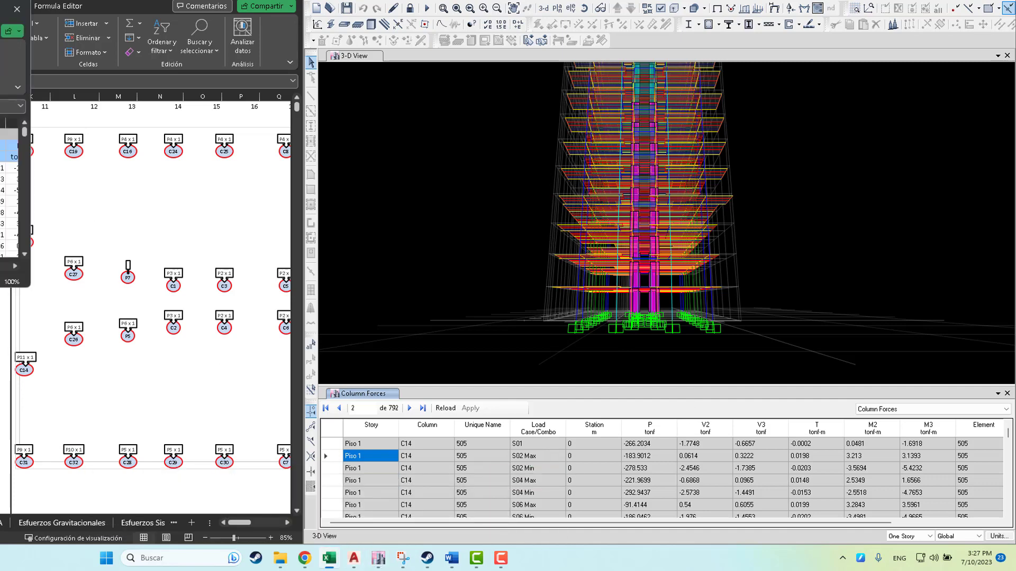
{"action": "left_click_drag", "start_coordinate": [0, 13], "coordinate": [541, 73]}
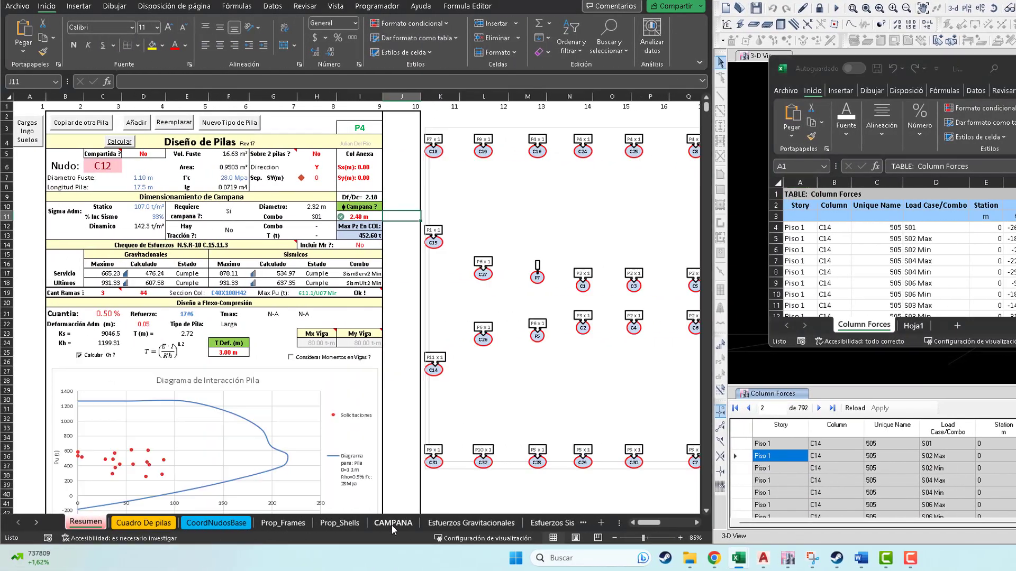
Step: Open the CAMPANA sheet of the pile design workbook and view its input parameters and empty force table
{"action": "left_click", "coordinate": [137, 523]}
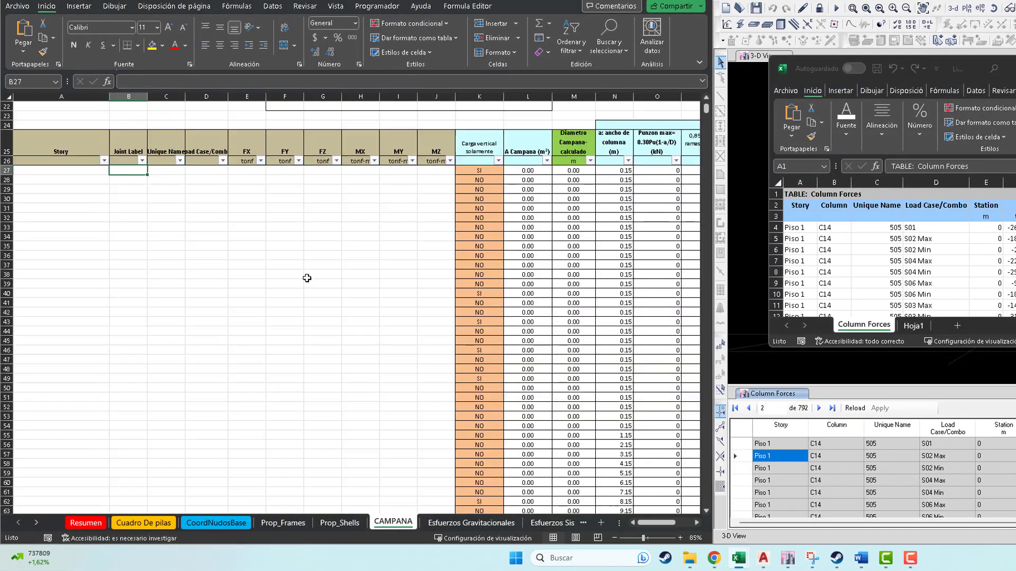
{"action": "scroll", "coordinate": [307, 278], "scroll_direction": "up", "scroll_amount": 7}
{"action": "scroll", "coordinate": [296, 312], "scroll_direction": "down", "scroll_amount": 6}
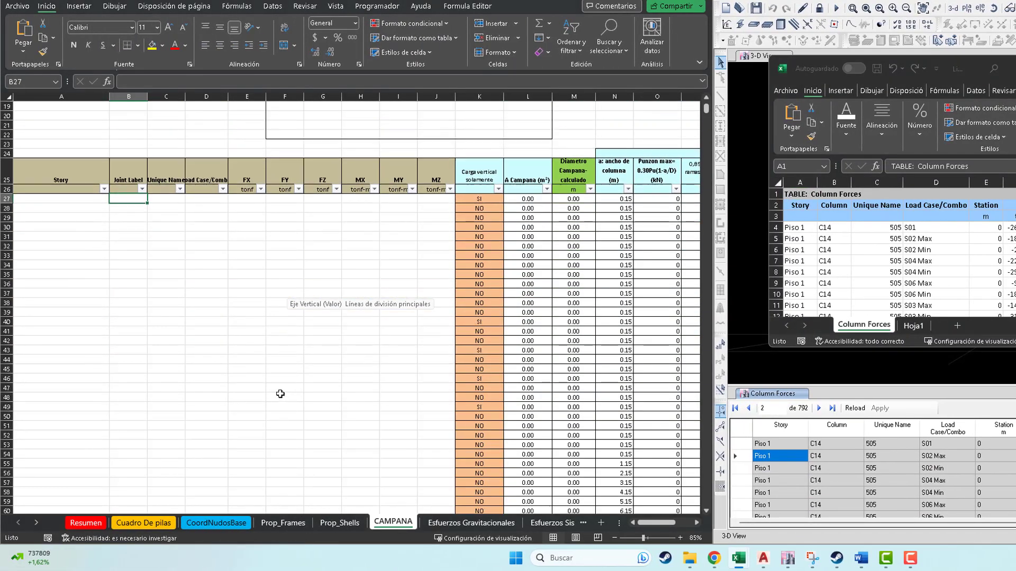
{"action": "scroll", "coordinate": [280, 394], "scroll_direction": "up", "scroll_amount": 3}
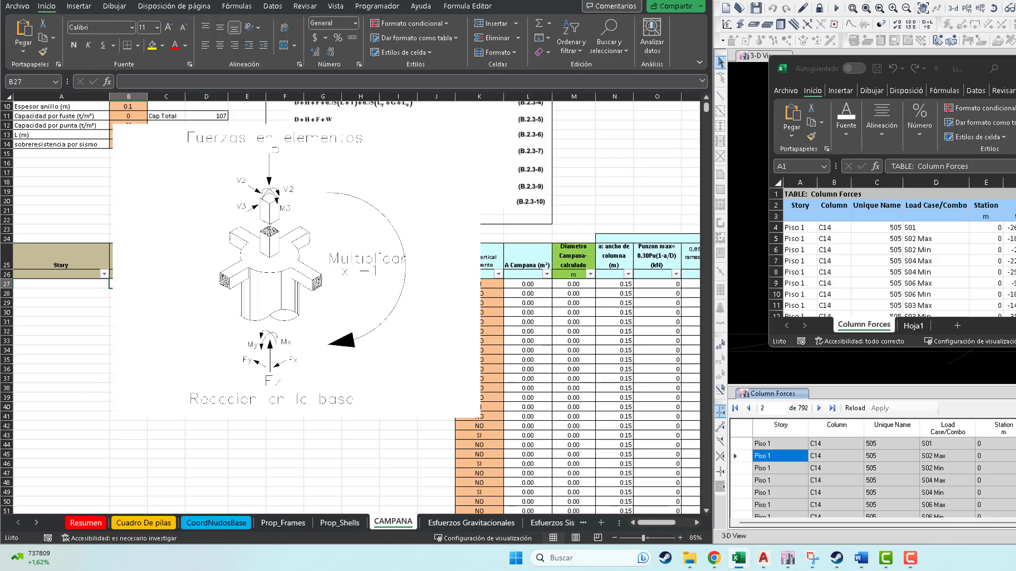
Step: In the exported Column Forces sheet, enter -1 in cell F1 and copy that cell
{"action": "left_click", "coordinate": [1000, 258]}
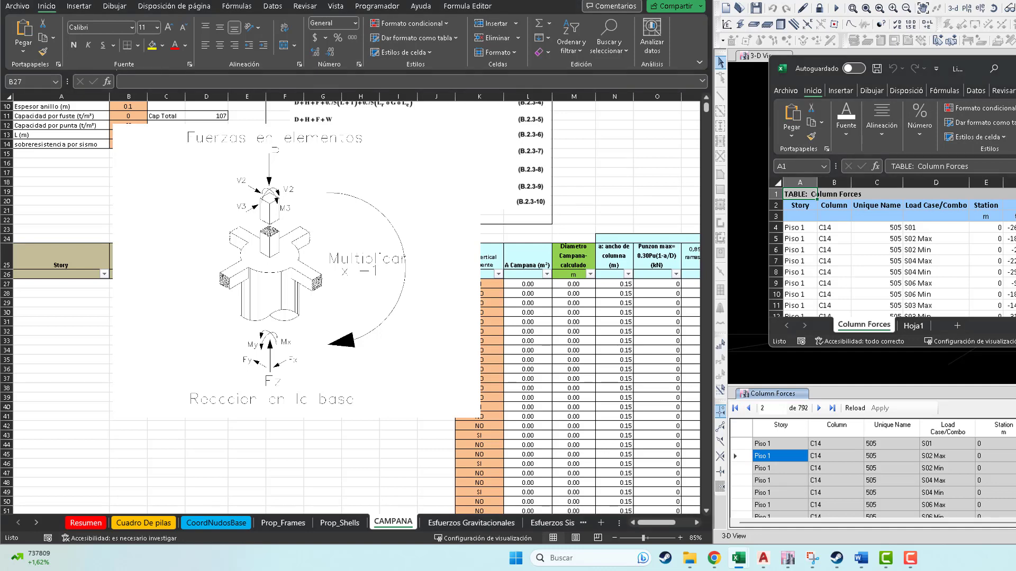
{"action": "left_click", "coordinate": [1009, 194]}
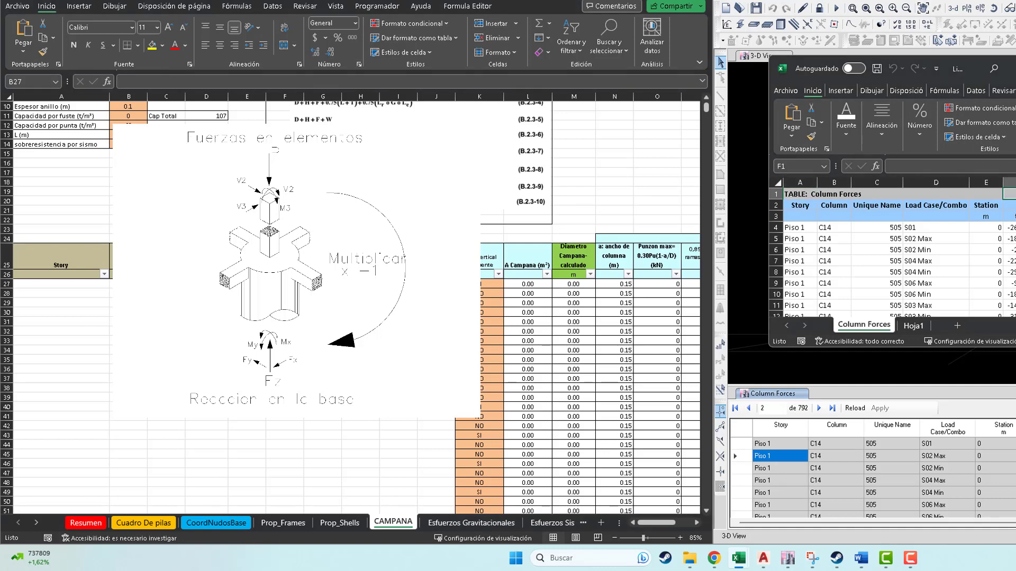
{"action": "type", "text": "-1"}
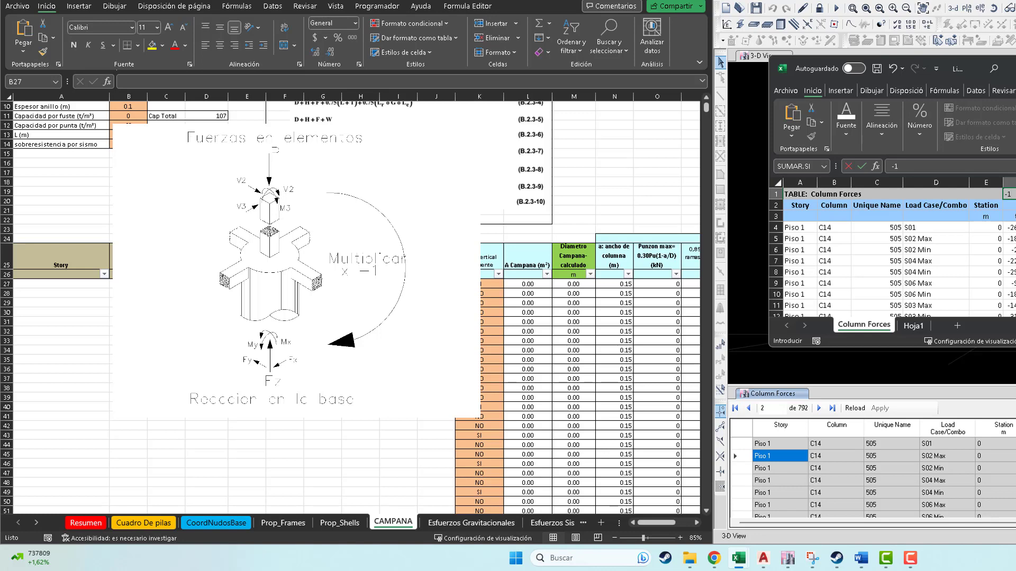
{"action": "key", "text": "Return"}
{"action": "key", "text": "Up"}
{"action": "key", "text": "ctrl+c"}
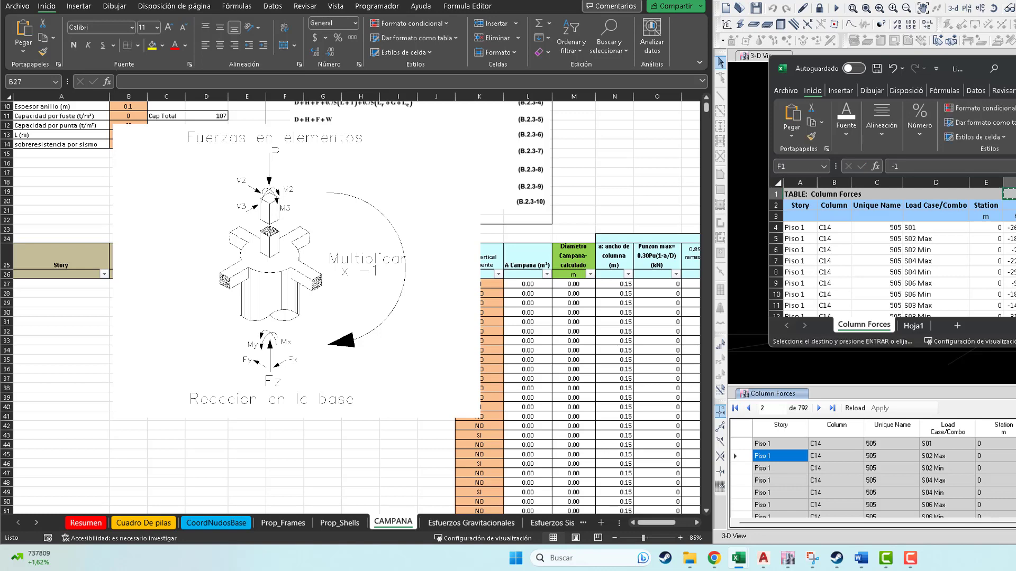
Step: Apply the copied -1 to all P, V2, V3, T, M2 and M3 values, F4:K795, using Paste Special with the Multiply operation
{"action": "key", "text": "Down"}
{"action": "key", "text": "Down"}
{"action": "key", "text": "Down"}
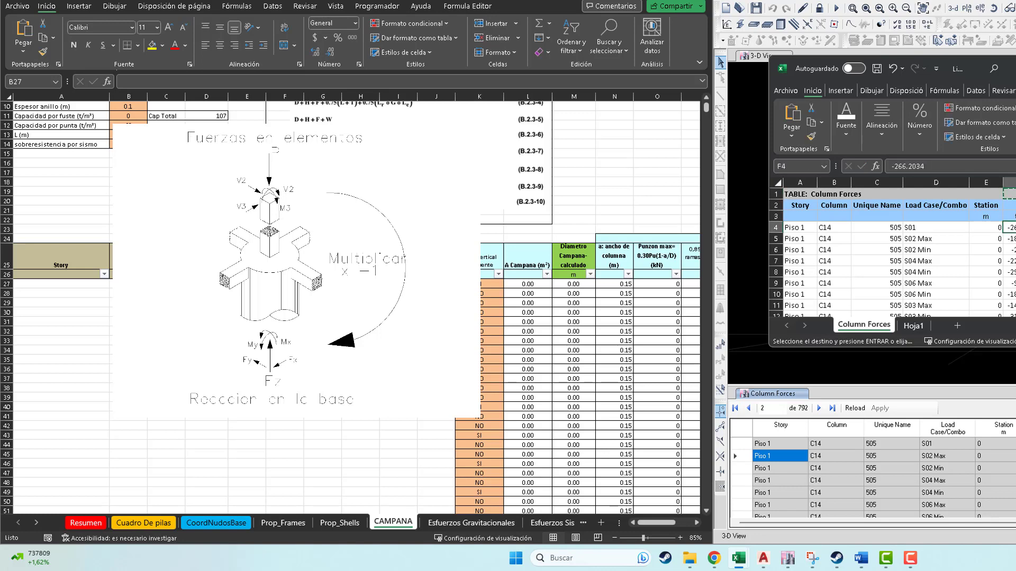
{"action": "key", "text": "ctrl+shift+Right"}
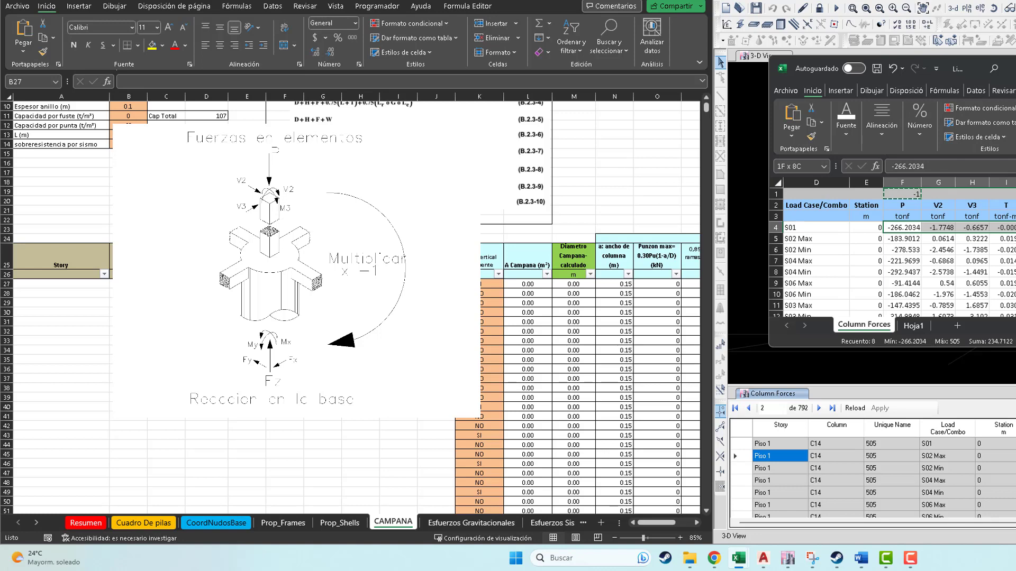
{"action": "key", "text": "shift+Left"}
{"action": "key", "text": "shift+Left"}
{"action": "key", "text": "shift+Left"}
{"action": "key", "text": "ctrl+shift+Down"}
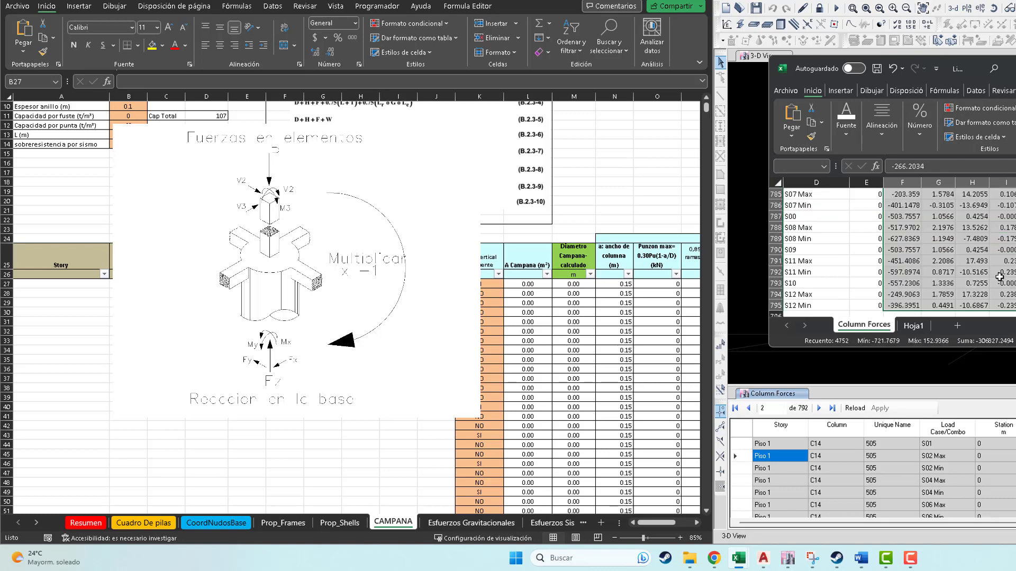
{"action": "right_click", "coordinate": [999, 272]}
{"action": "left_click", "coordinate": [1011, 289]}
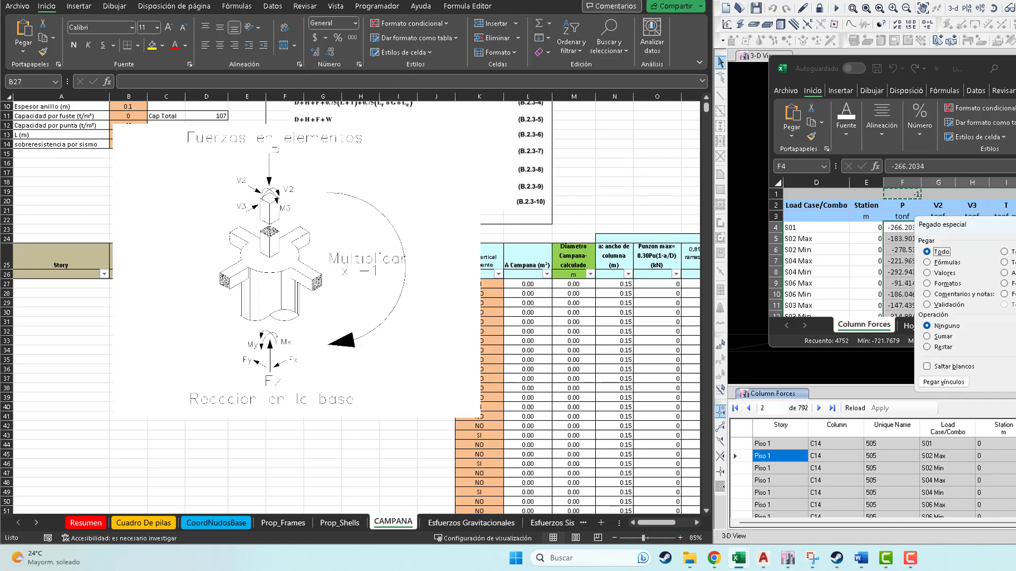
{"action": "left_click", "coordinate": [991, 326]}
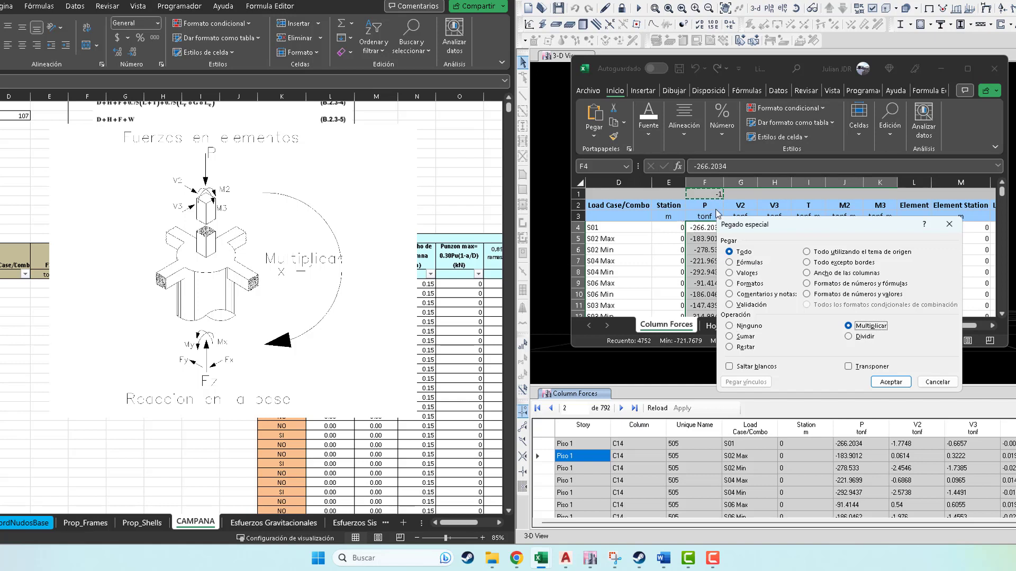
{"action": "left_click", "coordinate": [891, 382]}
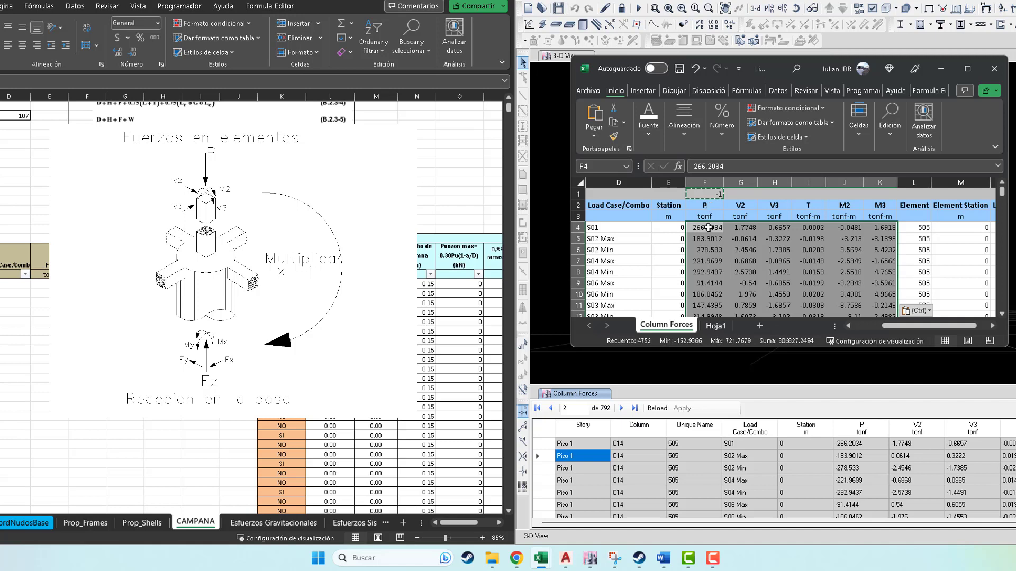
Step: Copy all the column labels in the Column field of the exported sheet, B4:B795
{"action": "left_click", "coordinate": [707, 227]}
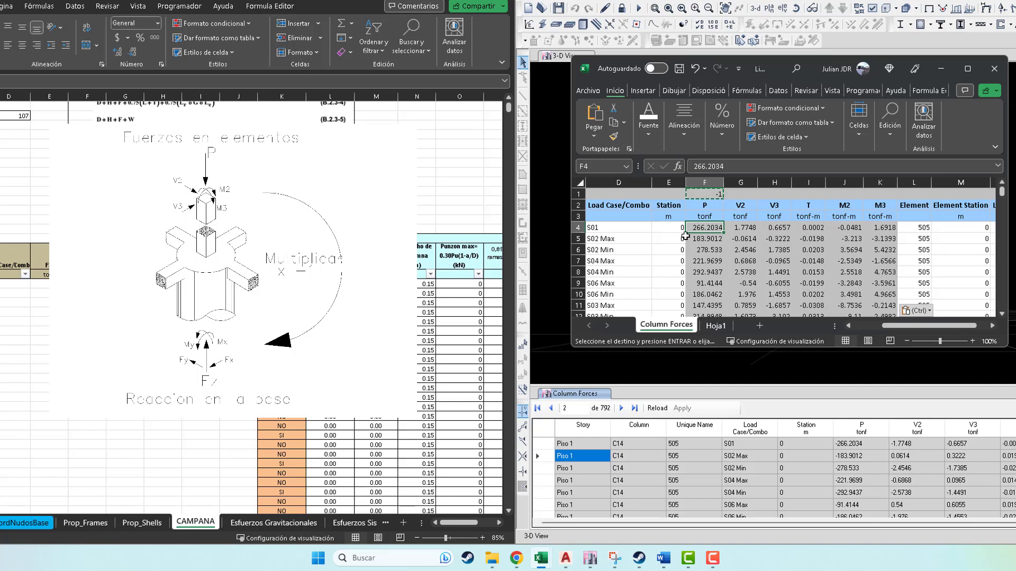
{"action": "key", "text": "Left"}
{"action": "key", "text": "Left"}
{"action": "key", "text": "Left"}
{"action": "key", "text": "Left"}
{"action": "key", "text": "Left"}
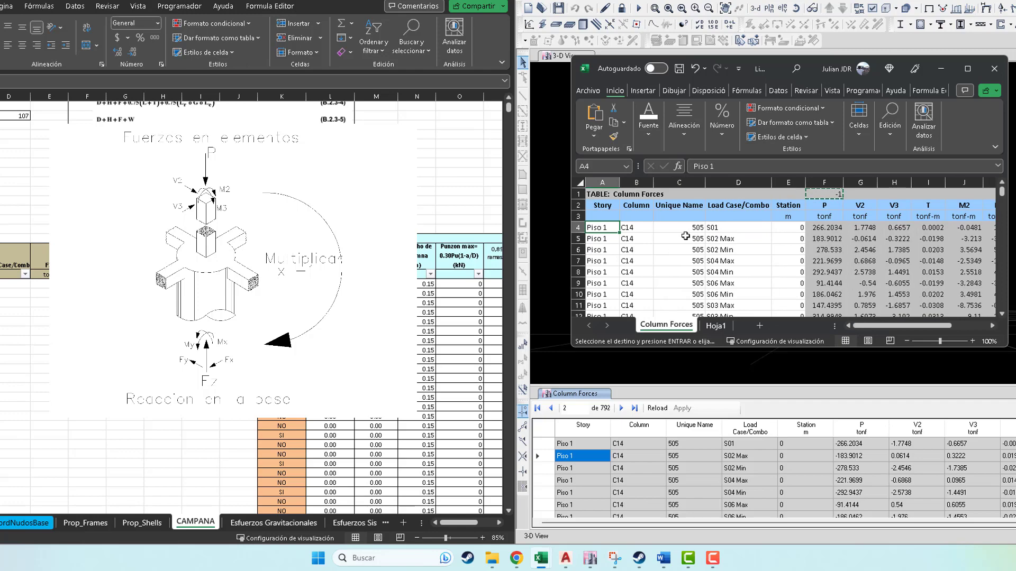
{"action": "key", "text": "Right"}
{"action": "key", "text": "ctrl+shift+Down"}
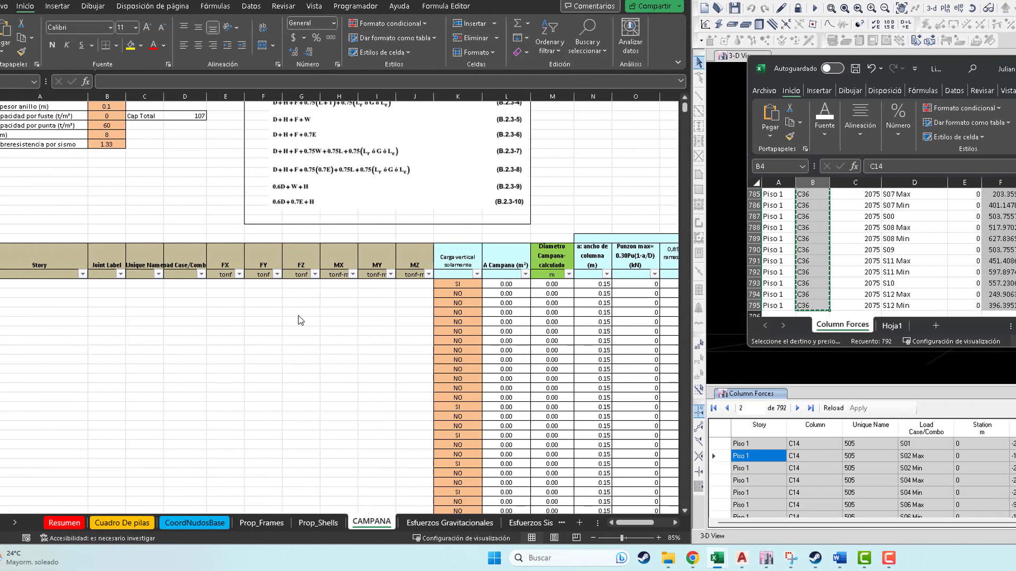
Step: Paste the copied column labels into the Joint Label column of the CAMPANA sheet, starting at cell B27
{"action": "left_click", "coordinate": [235, 311]}
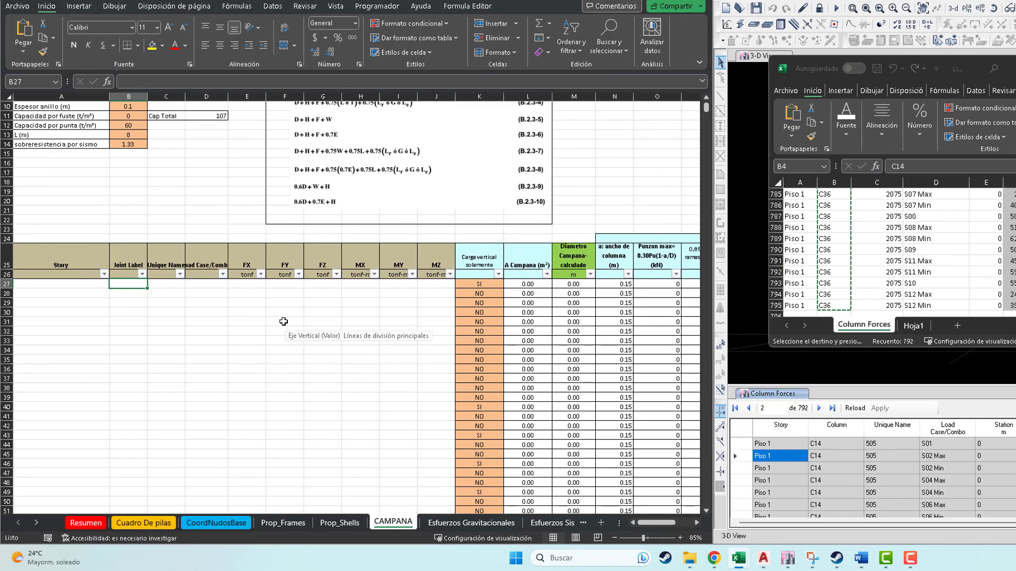
{"action": "scroll", "coordinate": [283, 321], "scroll_direction": "up", "scroll_amount": 3}
{"action": "scroll", "coordinate": [154, 338], "scroll_direction": "down", "scroll_amount": 2}
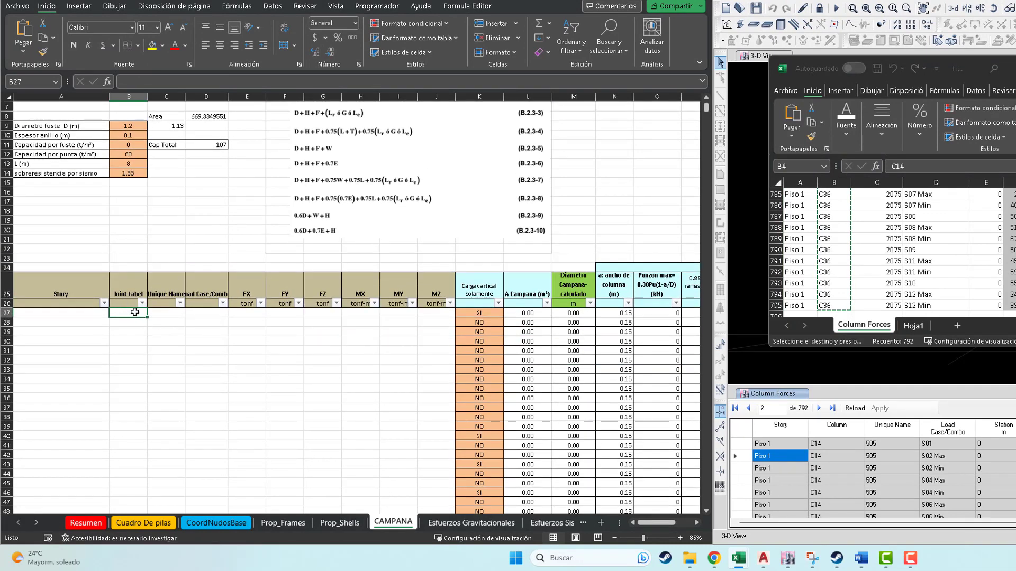
{"action": "right_click", "coordinate": [135, 312]}
{"action": "left_click", "coordinate": [196, 270]}
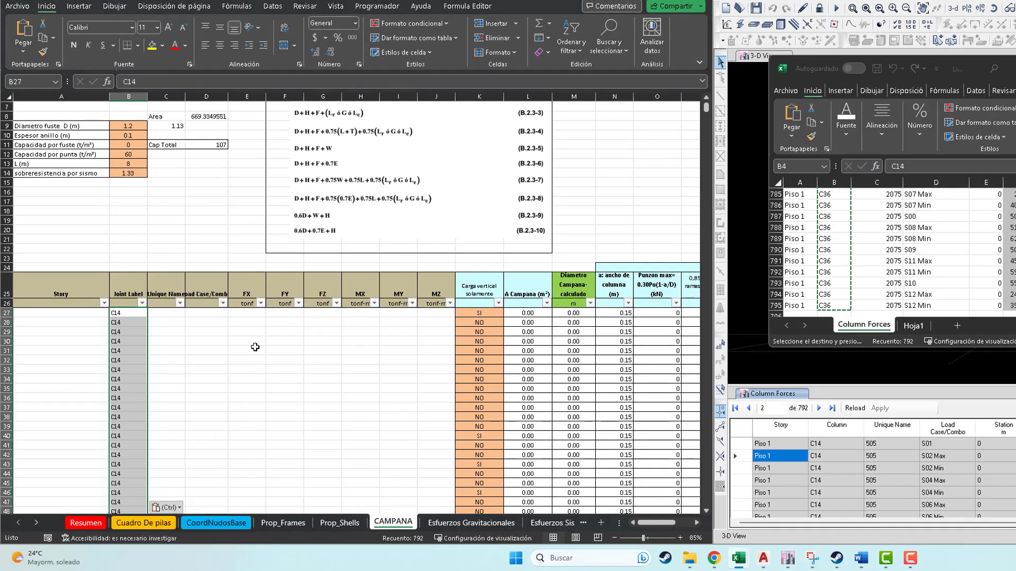
Step: Copy the load combination labels D4:D795 from the exported sheet into the Load Case/Combo column of the CAMPANA sheet, starting at D27
{"action": "scroll", "coordinate": [262, 347], "scroll_direction": "down", "scroll_amount": 6}
{"action": "scroll", "coordinate": [265, 347], "scroll_direction": "up", "scroll_amount": 6}
{"action": "left_click", "coordinate": [838, 264]}
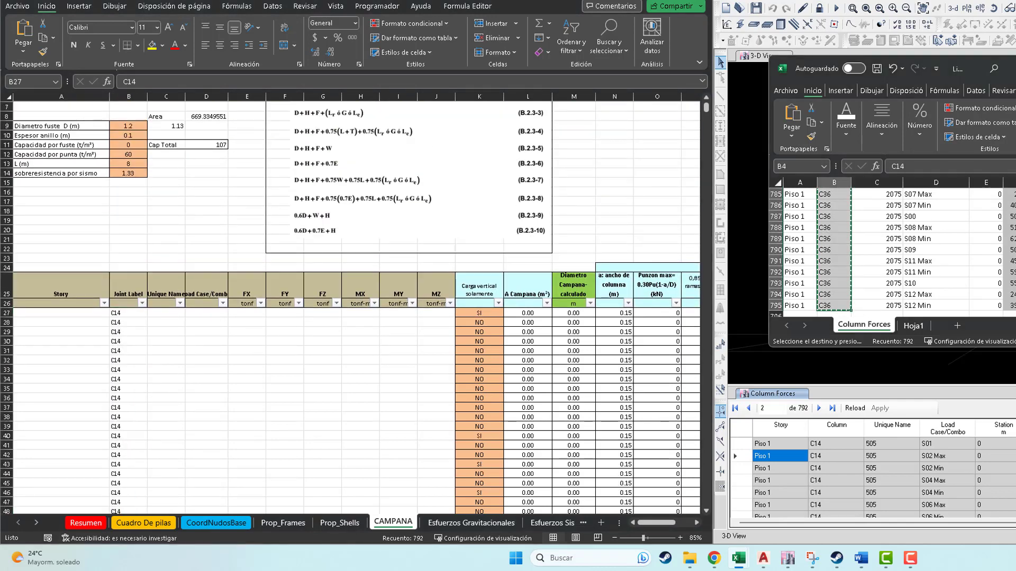
{"action": "key", "text": "Right"}
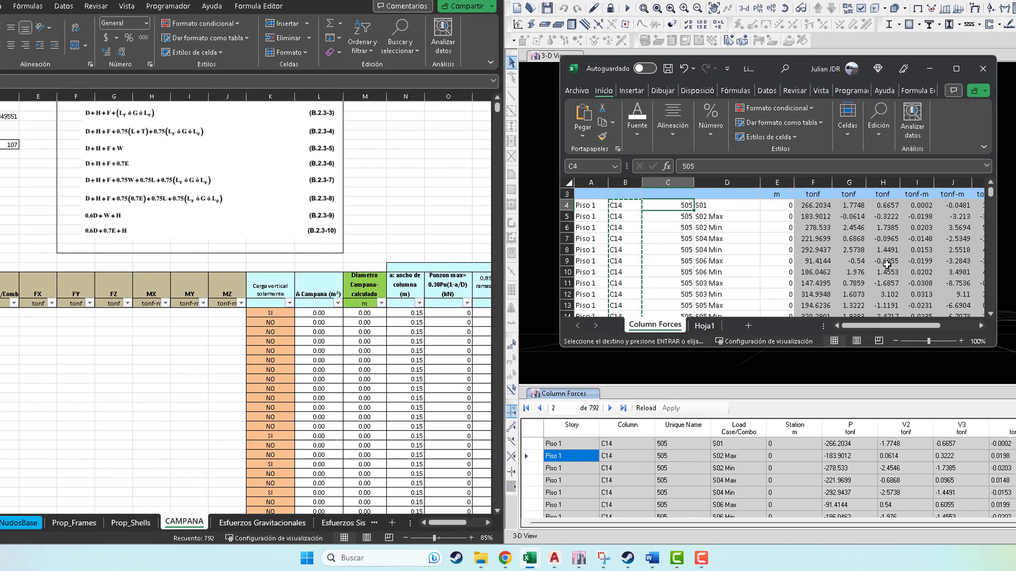
{"action": "key", "text": "Right"}
{"action": "key", "text": "ctrl+shift+Down"}
{"action": "key", "text": "ctrl+c"}
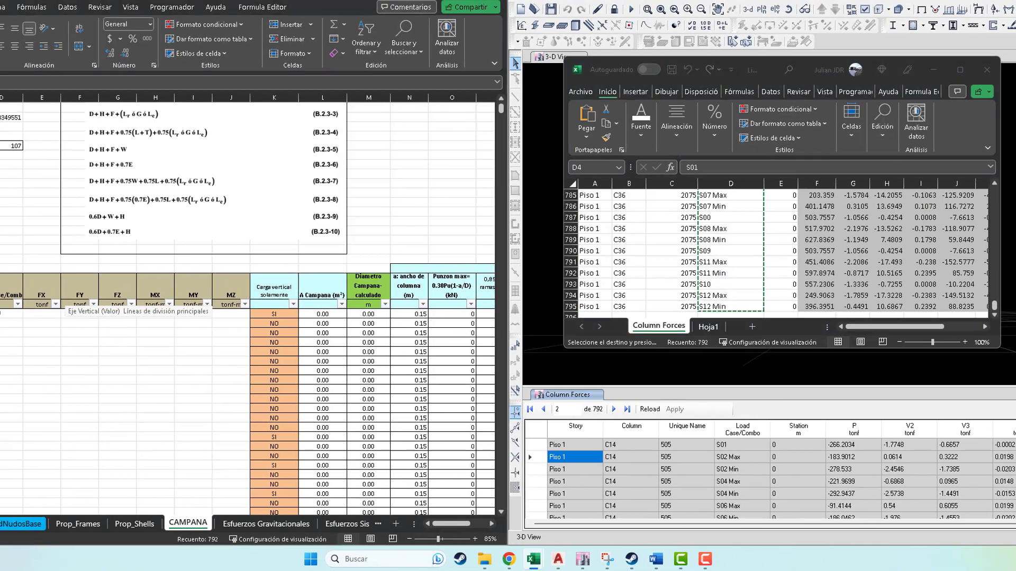
{"action": "right_click", "coordinate": [79, 338]}
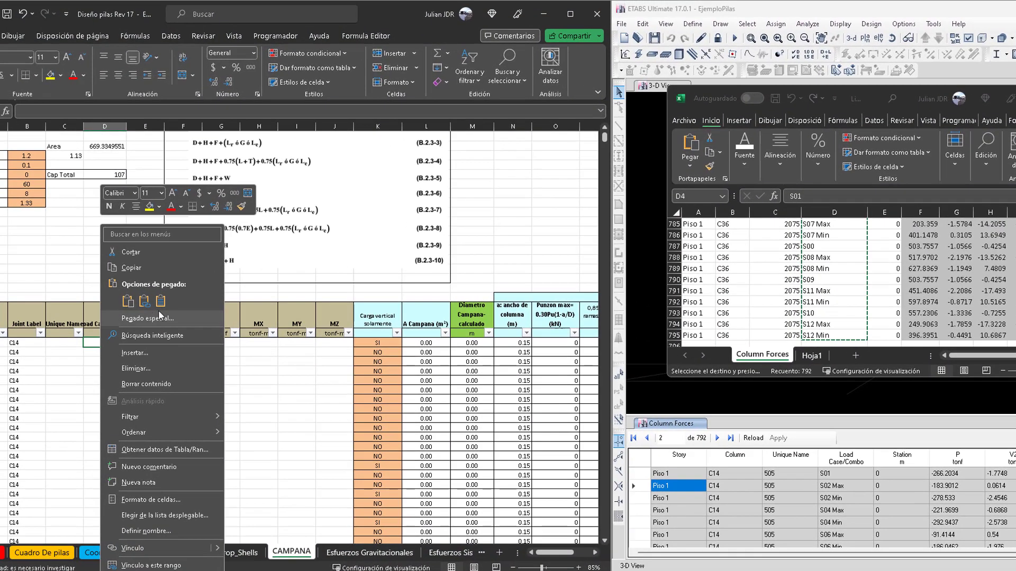
{"action": "left_click", "coordinate": [160, 300]}
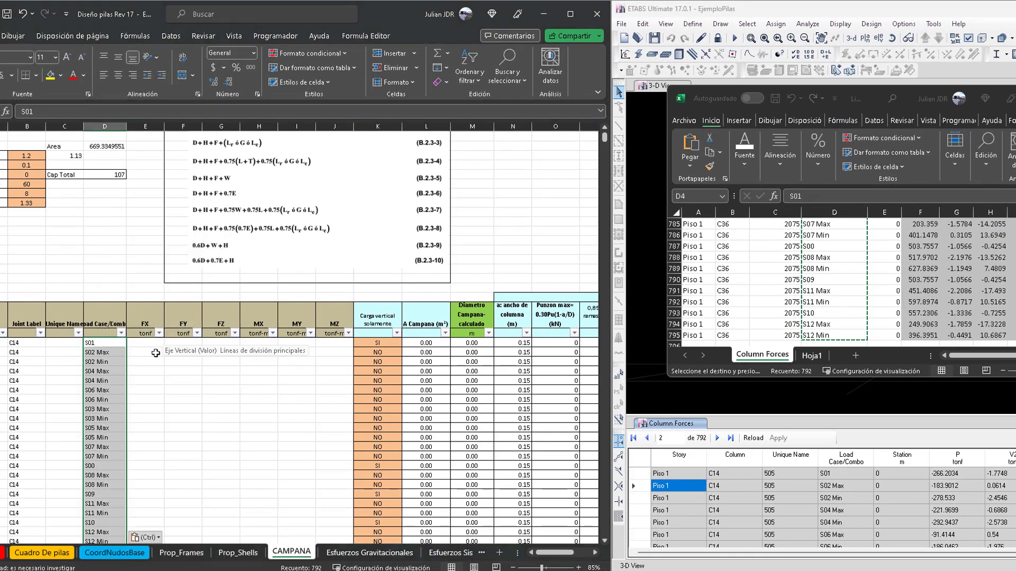
Step: Copy the P values F4:F795 from the exported sheet into the FZ column of the CAMPANA sheet, starting at G27
{"action": "key", "text": "ctrl+Home"}
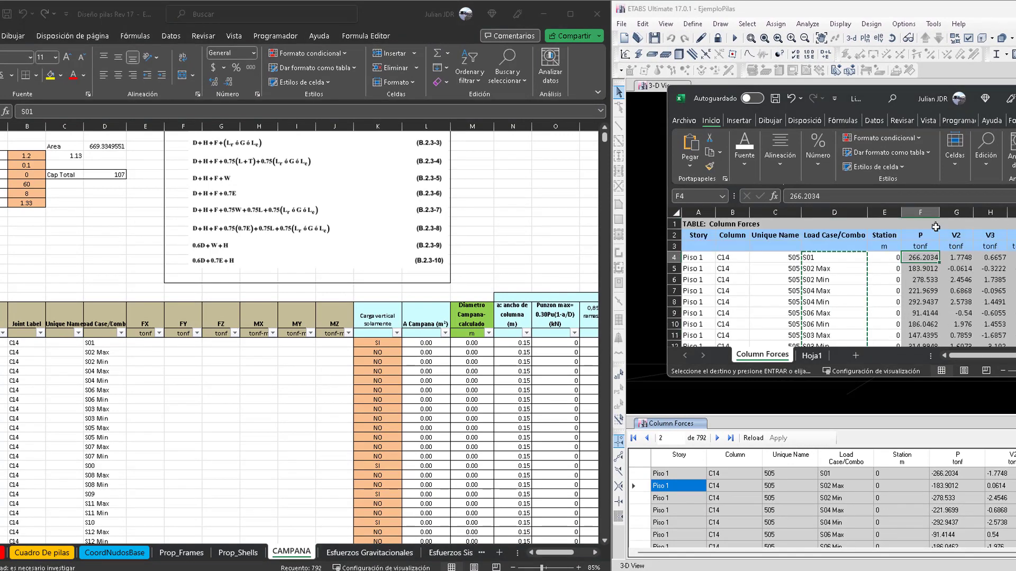
{"action": "key", "text": "ctrl+shift+Down"}
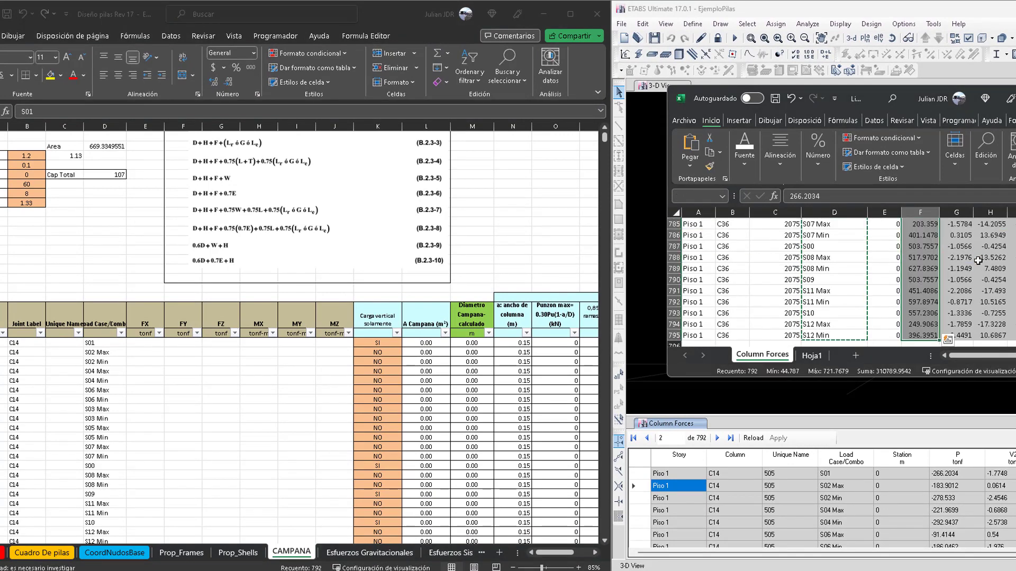
{"action": "key", "text": "ctrl+c"}
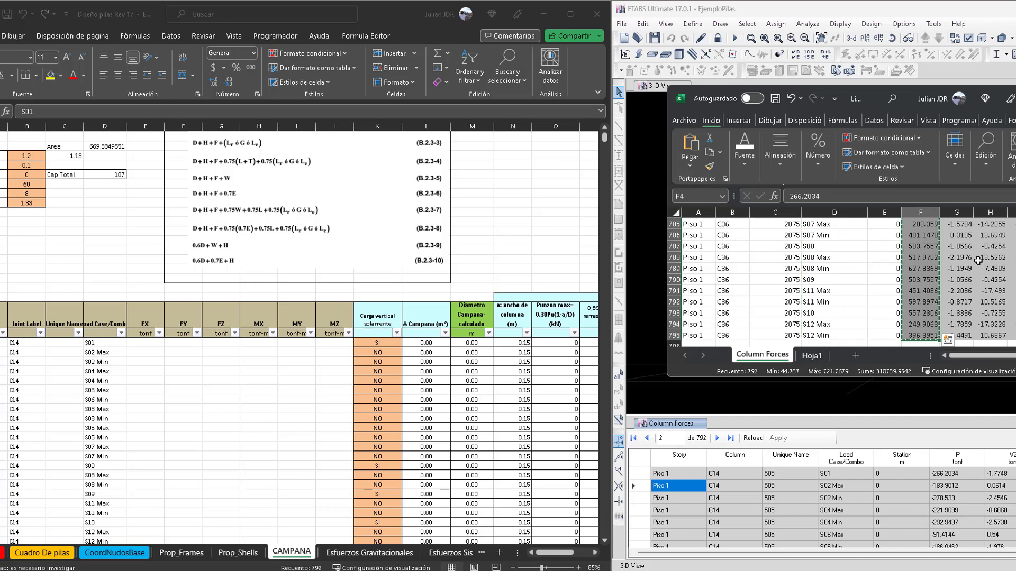
{"action": "scroll", "coordinate": [977, 260], "scroll_direction": "up", "scroll_amount": 20}
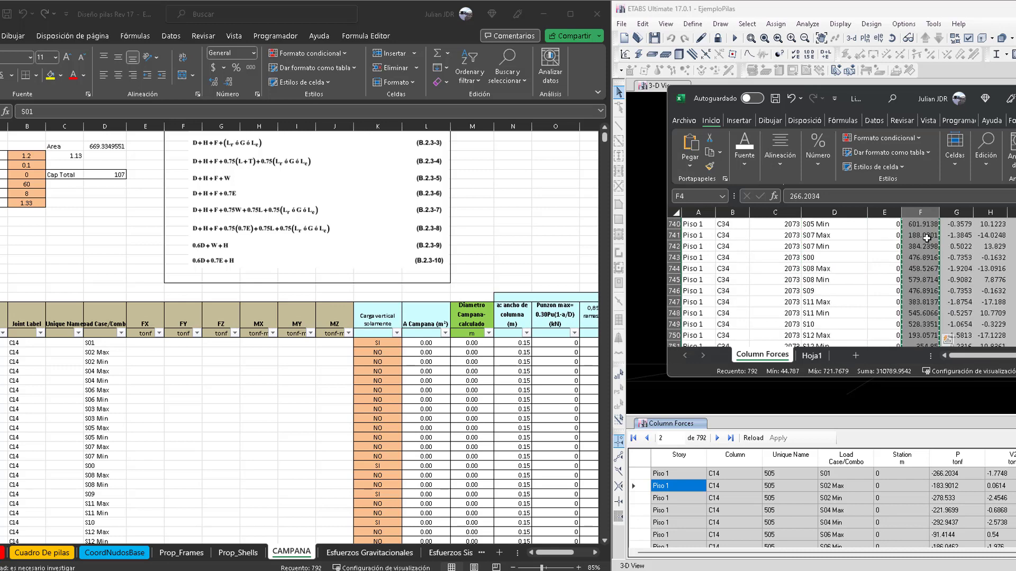
{"action": "scroll", "coordinate": [997, 278], "scroll_direction": "up", "scroll_amount": 20}
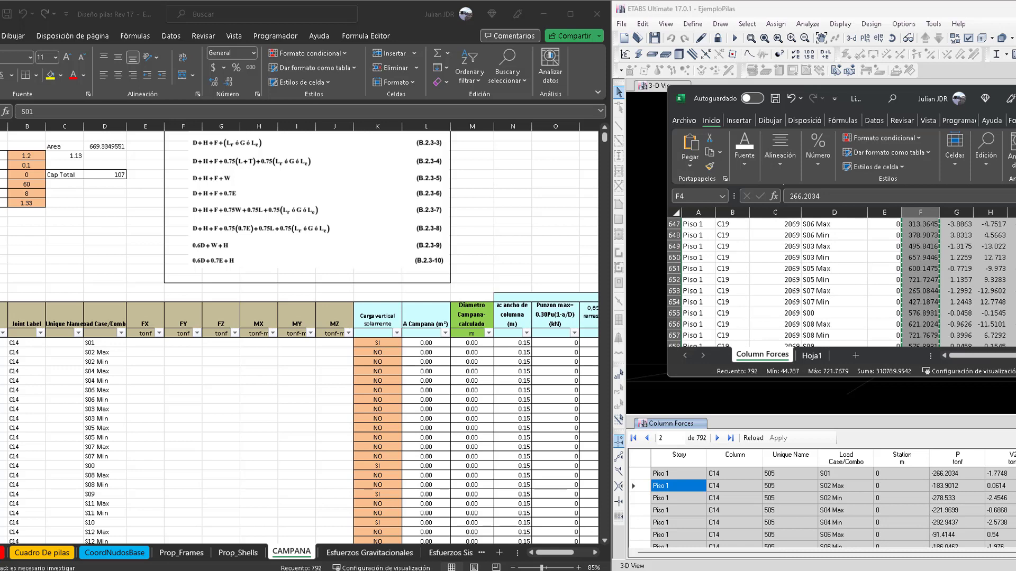
{"action": "scroll", "coordinate": [899, 273], "scroll_direction": "up", "scroll_amount": 20}
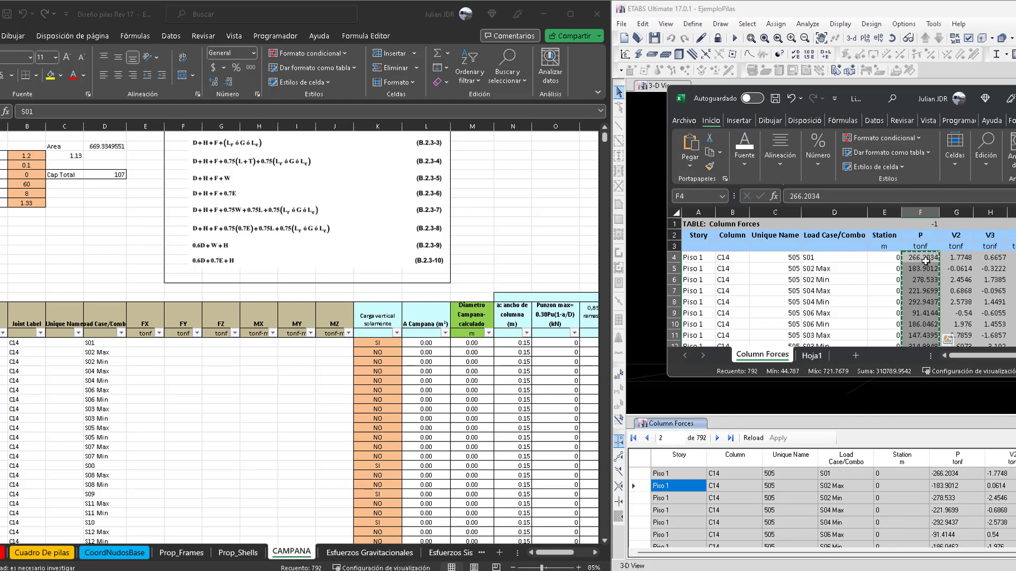
{"action": "left_click", "coordinate": [222, 343]}
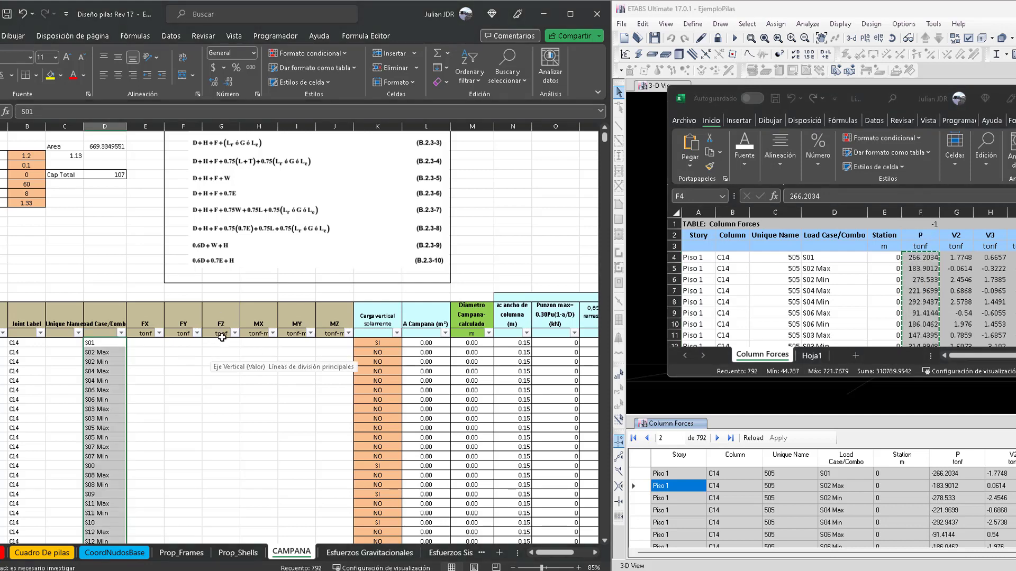
{"action": "right_click", "coordinate": [217, 342]}
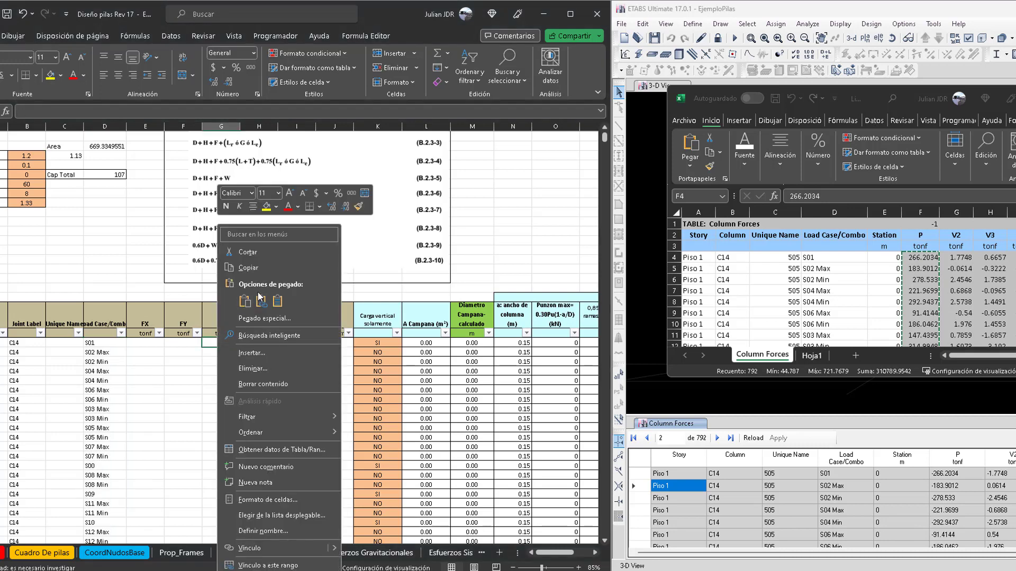
{"action": "left_click", "coordinate": [277, 299]}
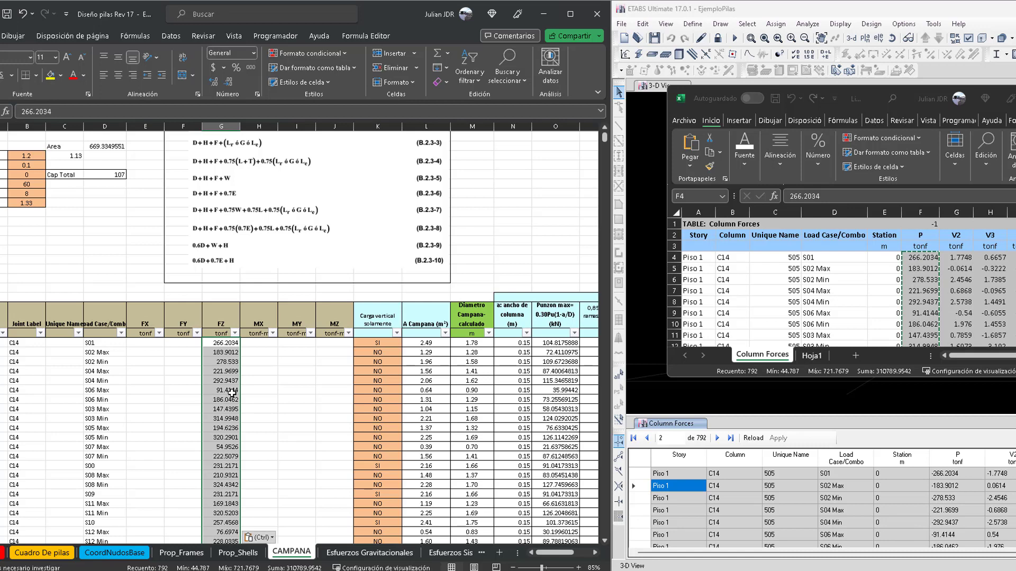
Step: Examine the pasted labels and FZ forces in the CAMPANA table from the first row to the last
{"action": "scroll", "coordinate": [231, 393], "scroll_direction": "down", "scroll_amount": 1}
{"action": "left_click_drag", "start_coordinate": [221, 333], "coordinate": [221, 324]}
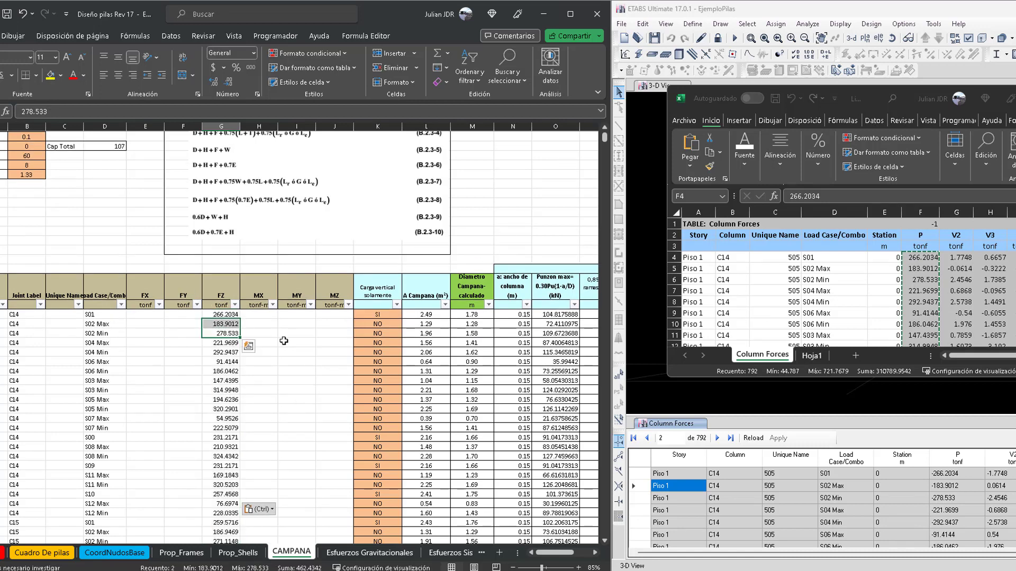
{"action": "key", "text": "ctrl+Down"}
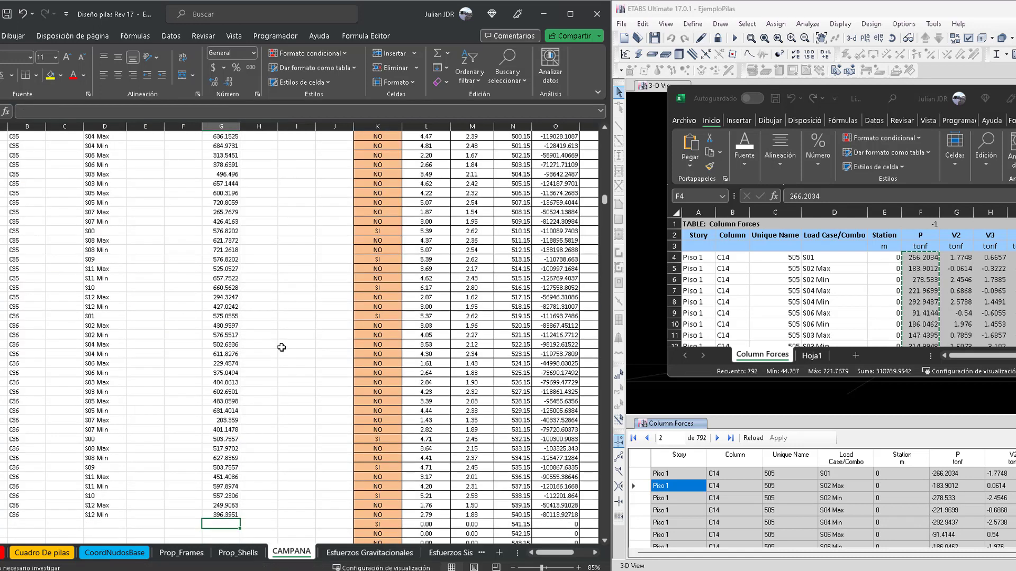
{"action": "key", "text": "Left"}
{"action": "key", "text": "Left"}
{"action": "key", "text": "Left"}
{"action": "key", "text": "Left"}
{"action": "key", "text": "Left"}
{"action": "key", "text": "Right"}
{"action": "key", "text": "Right"}
{"action": "key", "text": "Right"}
{"action": "key", "text": "Right"}
{"action": "key", "text": "Right"}
{"action": "key", "text": "Right"}
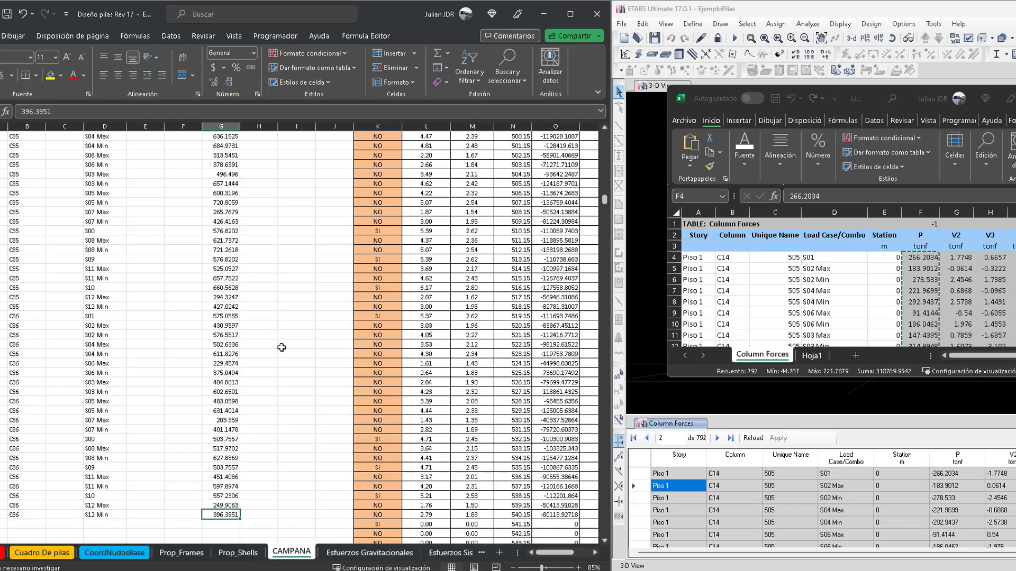
{"action": "left_click", "coordinate": [229, 354]}
{"action": "key", "text": "ctrl+Up"}
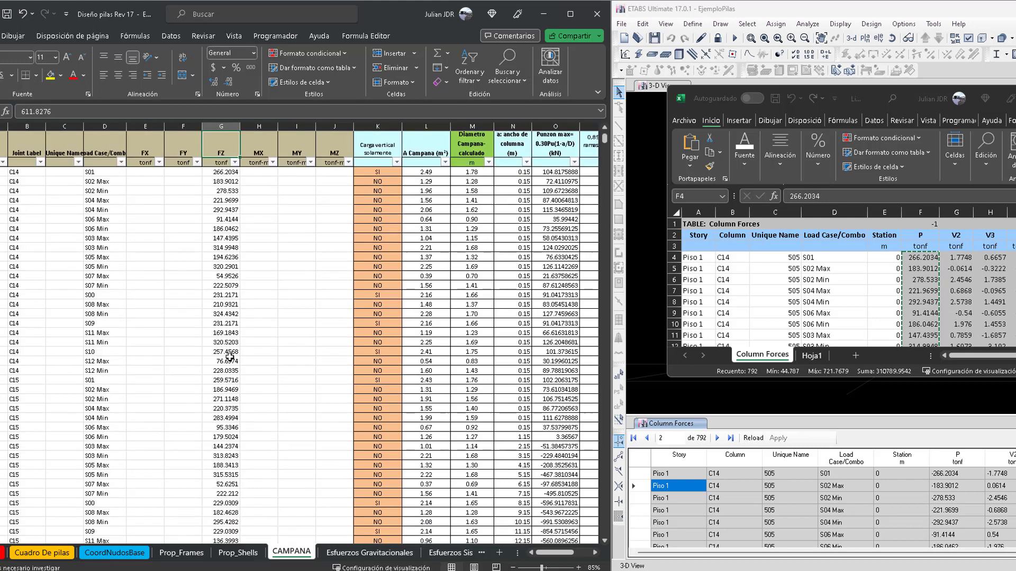
{"action": "scroll", "coordinate": [296, 294], "scroll_direction": "up", "scroll_amount": 3}
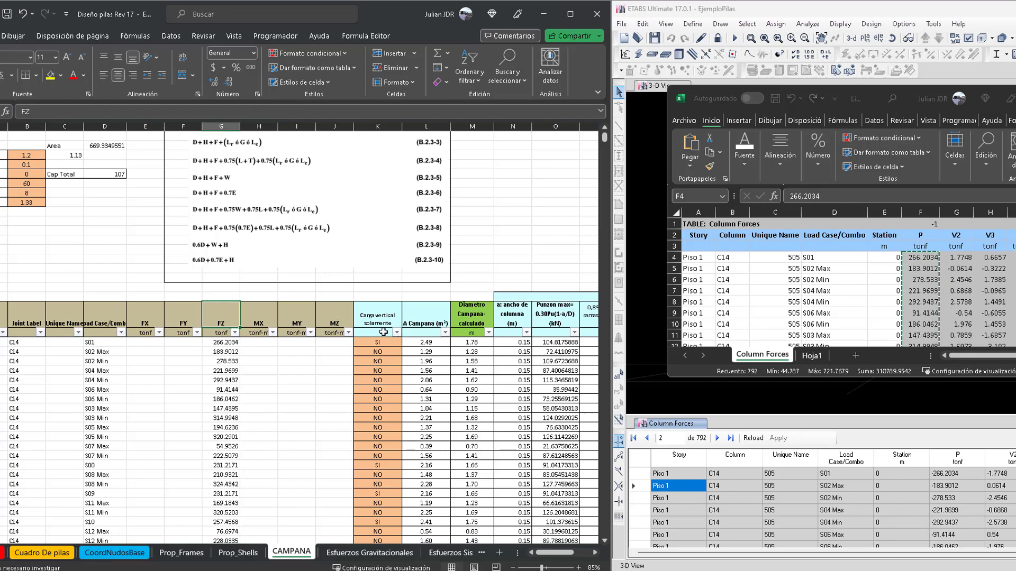
{"action": "left_click", "coordinate": [121, 332]}
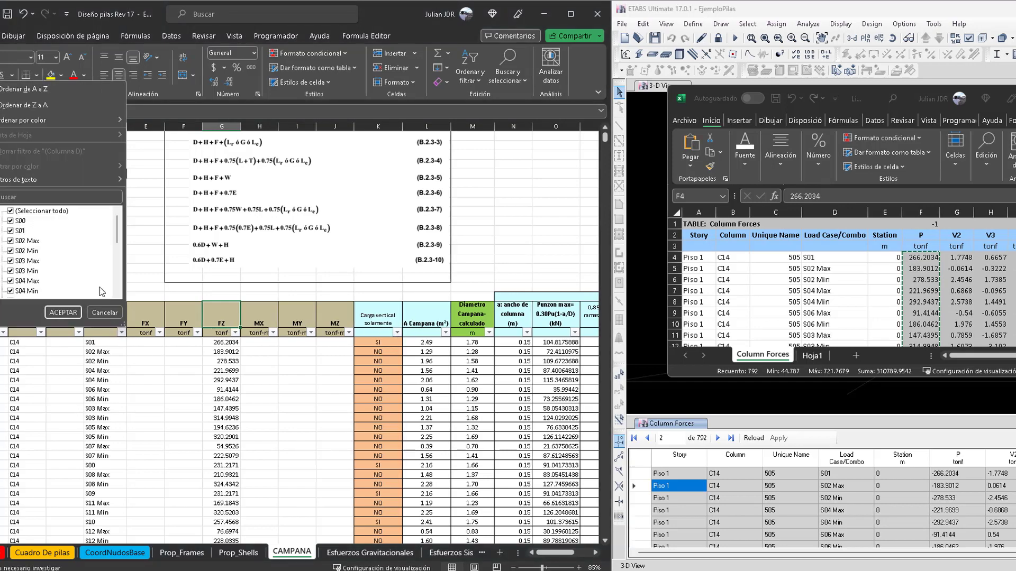
{"action": "left_click", "coordinate": [21, 211]}
{"action": "left_click", "coordinate": [66, 221]}
{"action": "left_click", "coordinate": [73, 232]}
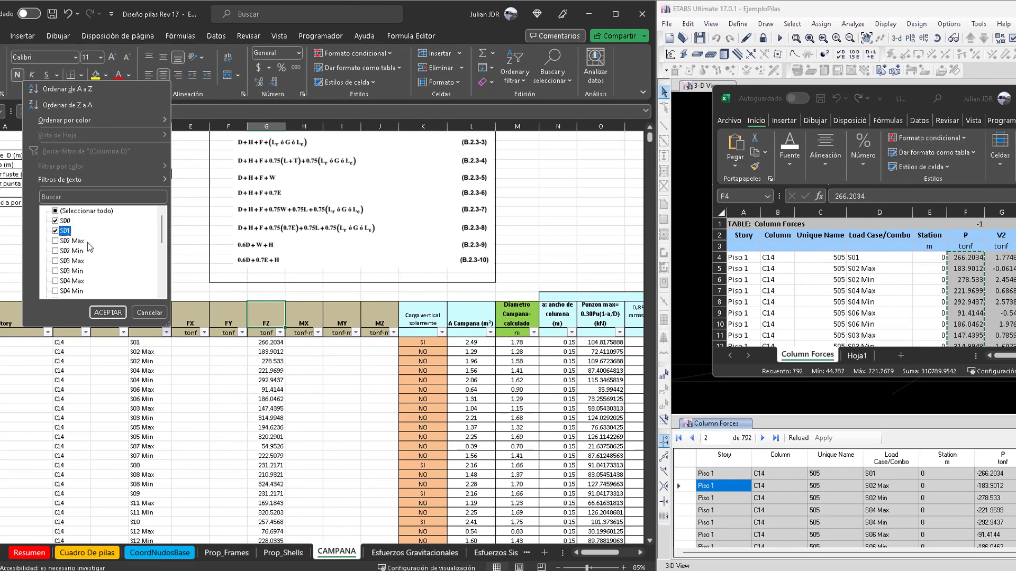
{"action": "scroll", "coordinate": [97, 259], "scroll_direction": "down", "scroll_amount": 4}
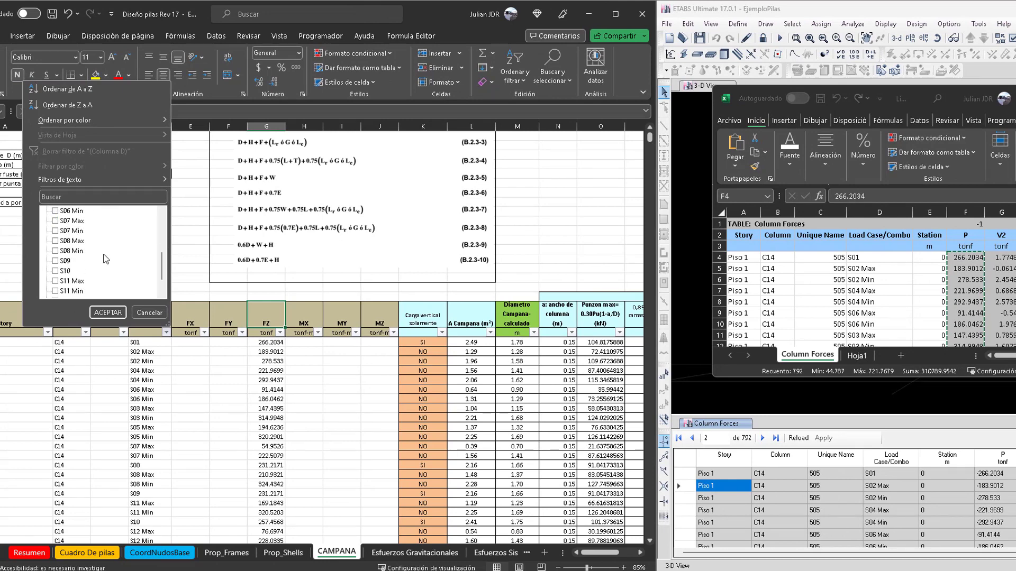
{"action": "left_click", "coordinate": [65, 261]}
{"action": "left_click", "coordinate": [65, 271]}
{"action": "scroll", "coordinate": [107, 263], "scroll_direction": "down", "scroll_amount": 1}
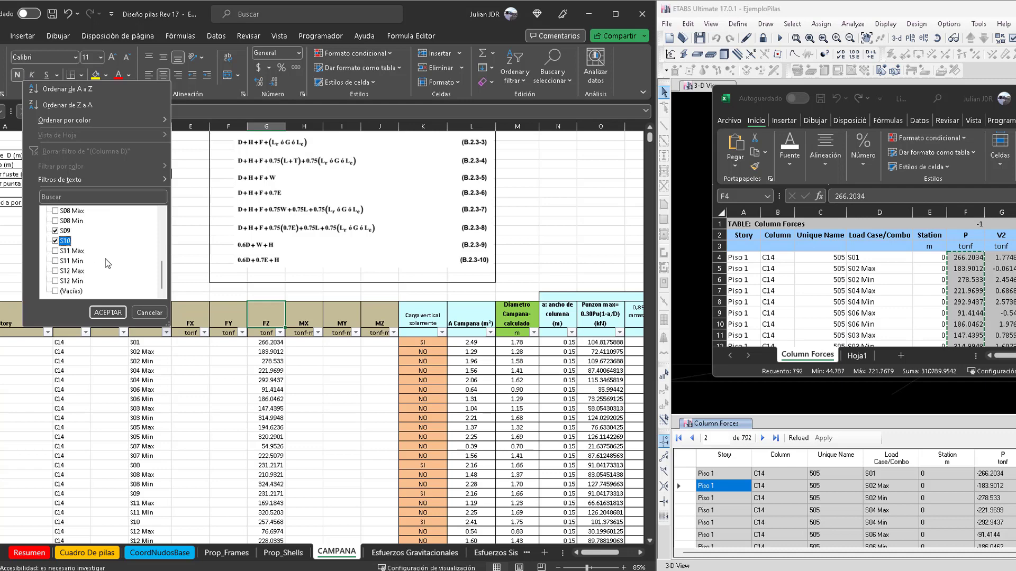
{"action": "scroll", "coordinate": [109, 263], "scroll_direction": "up", "scroll_amount": 5}
{"action": "left_click", "coordinate": [180, 240]}
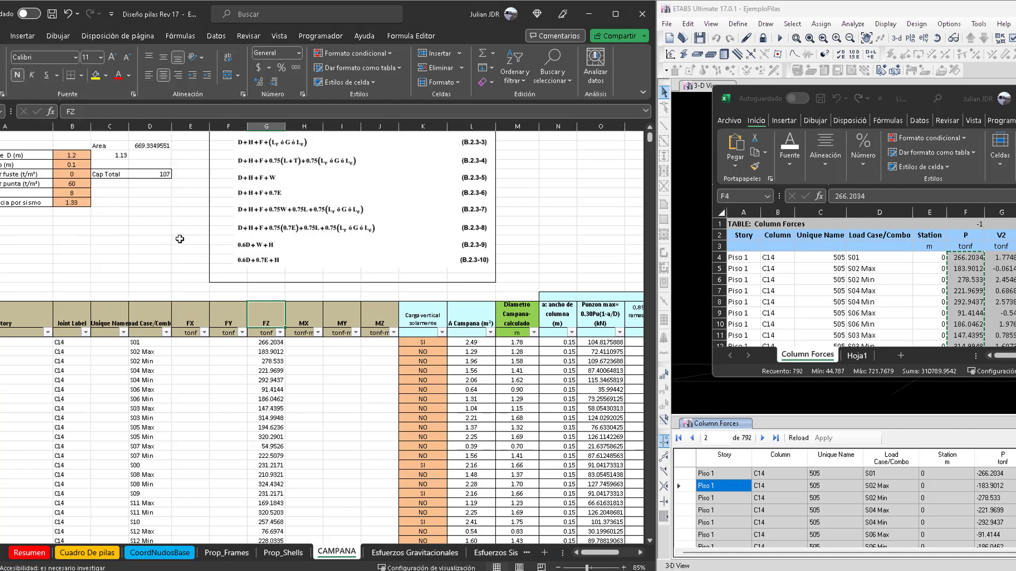
Step: Filter the Load Case/Combo column of the CAMPANA table to show only S00, S01, S09 and S10
{"action": "left_click", "coordinate": [166, 333]}
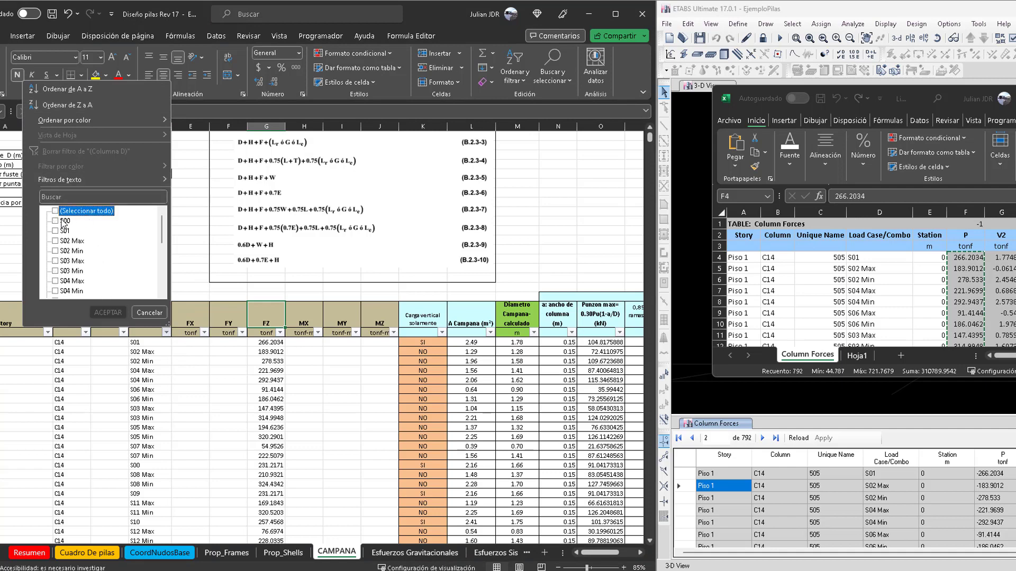
{"action": "left_click", "coordinate": [56, 211]}
{"action": "scroll", "coordinate": [79, 254], "scroll_direction": "down", "scroll_amount": 3}
{"action": "scroll", "coordinate": [79, 264], "scroll_direction": "down", "scroll_amount": 1}
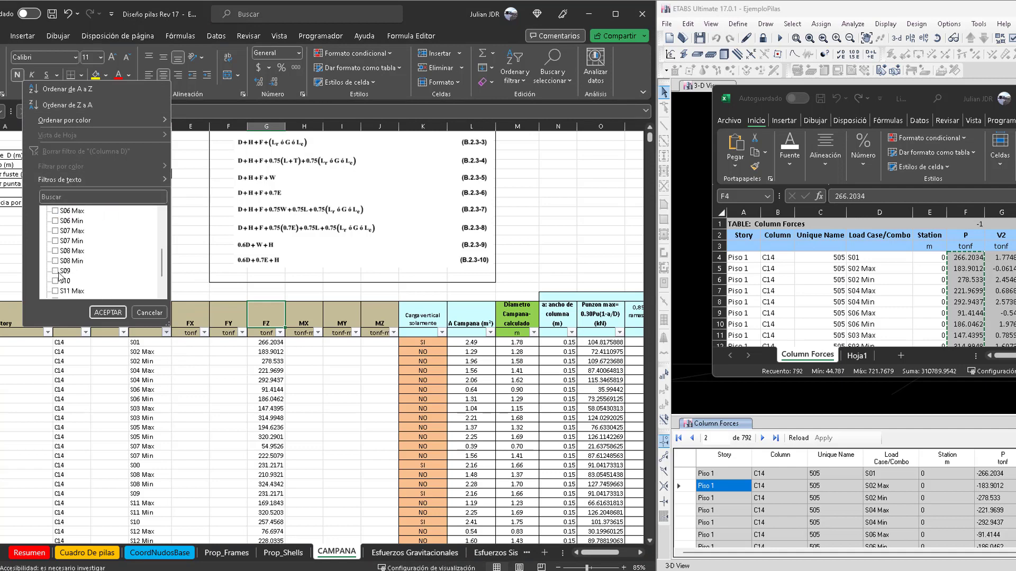
{"action": "left_click", "coordinate": [59, 273]}
{"action": "scroll", "coordinate": [90, 272], "scroll_direction": "up", "scroll_amount": 4}
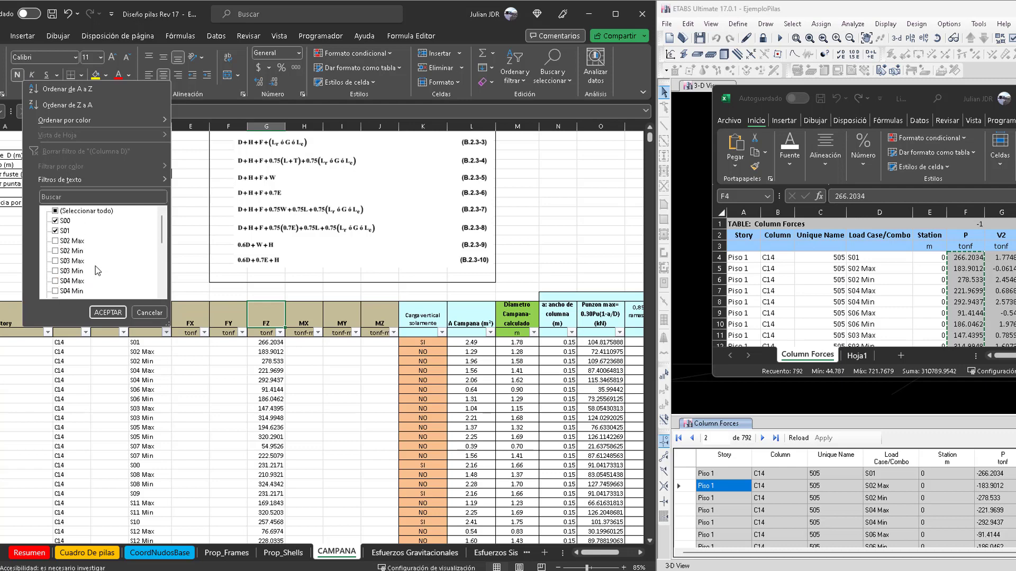
{"action": "left_click", "coordinate": [107, 312]}
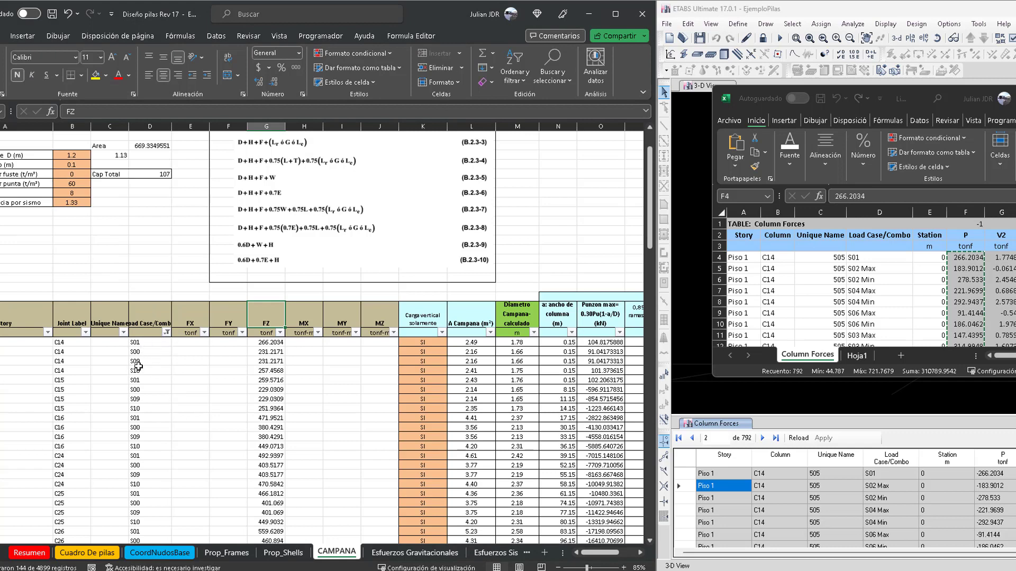
Step: Fill the Carga vertical solamente column with SI for all the filtered rows
{"action": "scroll", "coordinate": [138, 366], "scroll_direction": "up", "scroll_amount": 1}
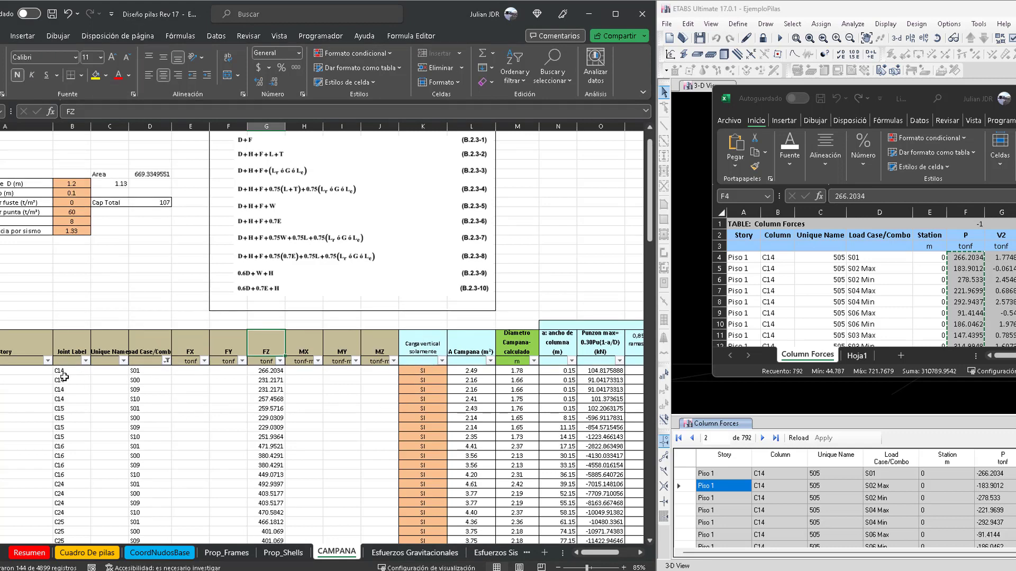
{"action": "left_click", "coordinate": [422, 372]}
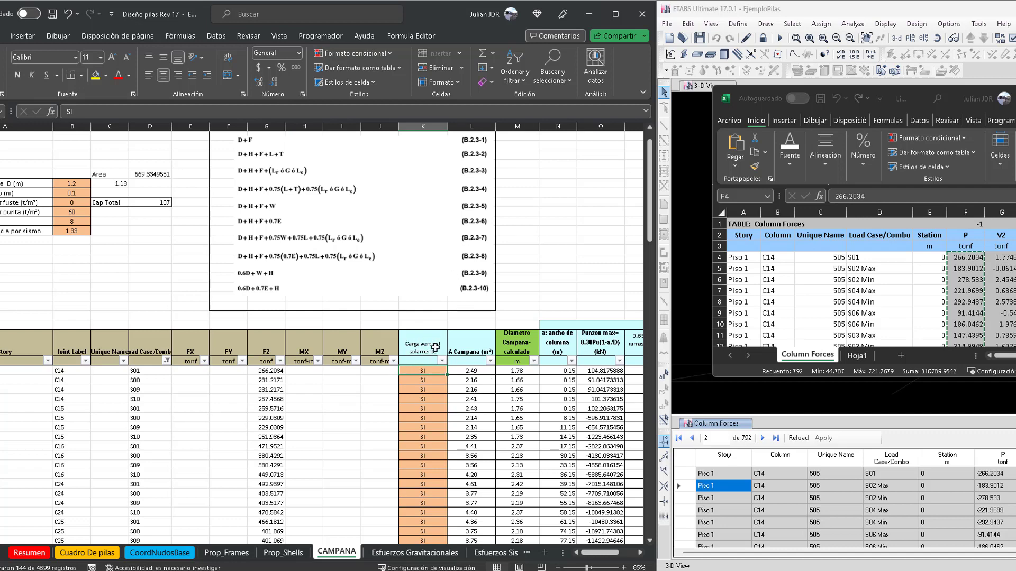
{"action": "scroll", "coordinate": [452, 379], "scroll_direction": "down", "scroll_amount": 2}
{"action": "key", "text": "ctrl+shift+Down"}
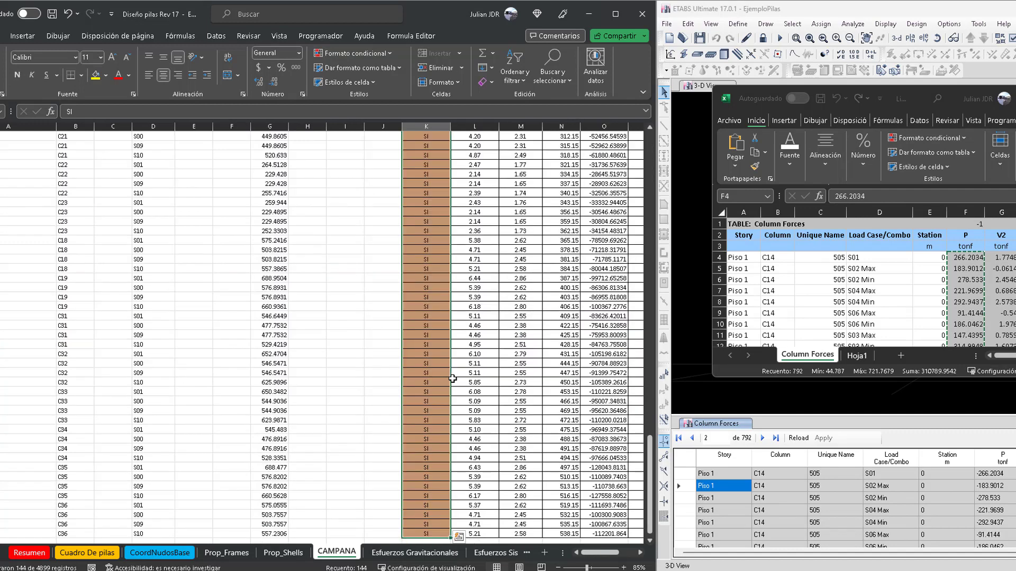
{"action": "type", "text": "si"}
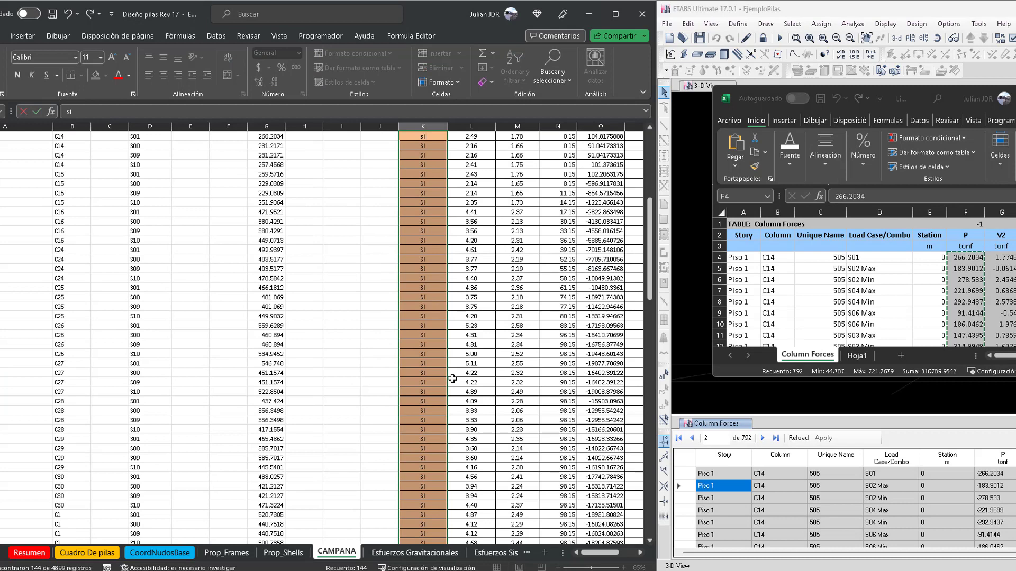
{"action": "key", "text": "ctrl+Return"}
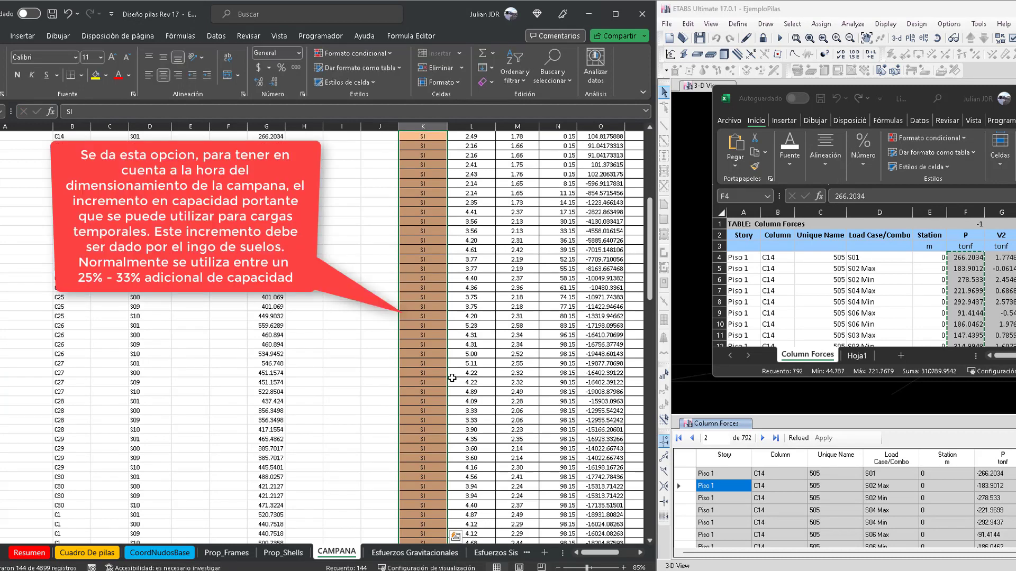
Step: Filter the Load Case/Combo column of the CAMPANA table to show everything except S00, S01, S09 and S10
{"action": "left_click", "coordinate": [431, 327]}
{"action": "key", "text": "ctrl+Up"}
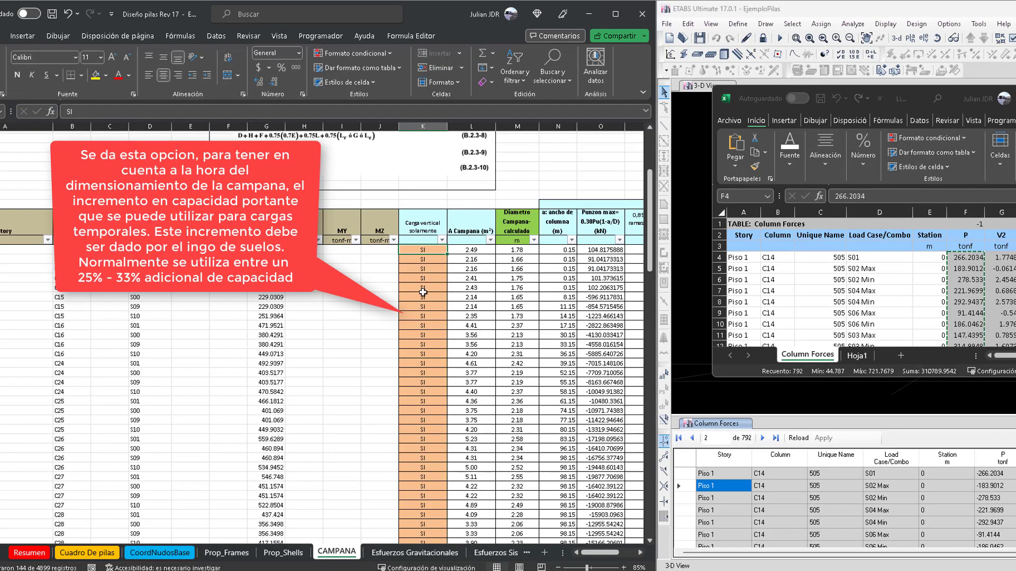
{"action": "left_click", "coordinate": [167, 298]}
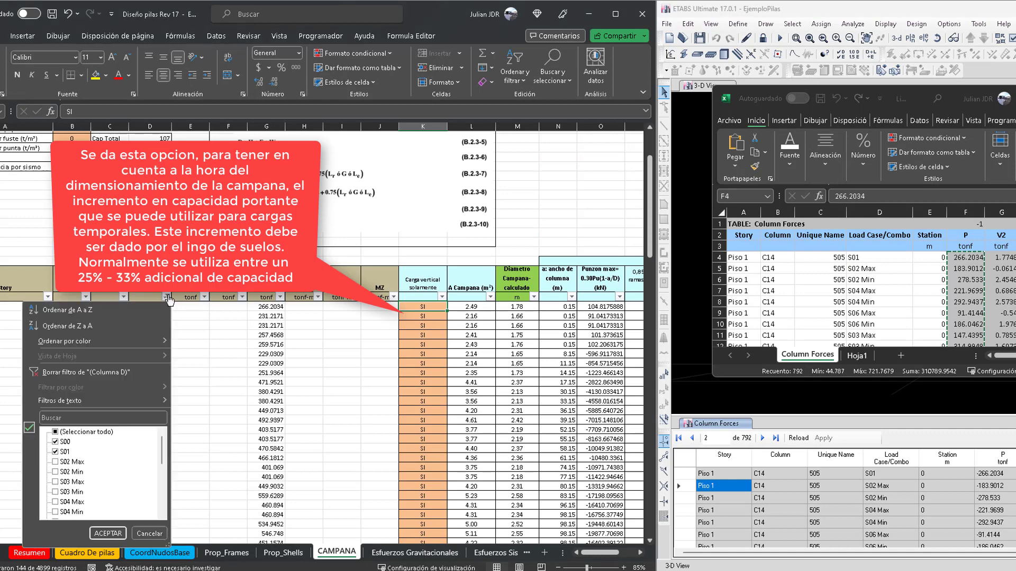
{"action": "left_click", "coordinate": [91, 432]}
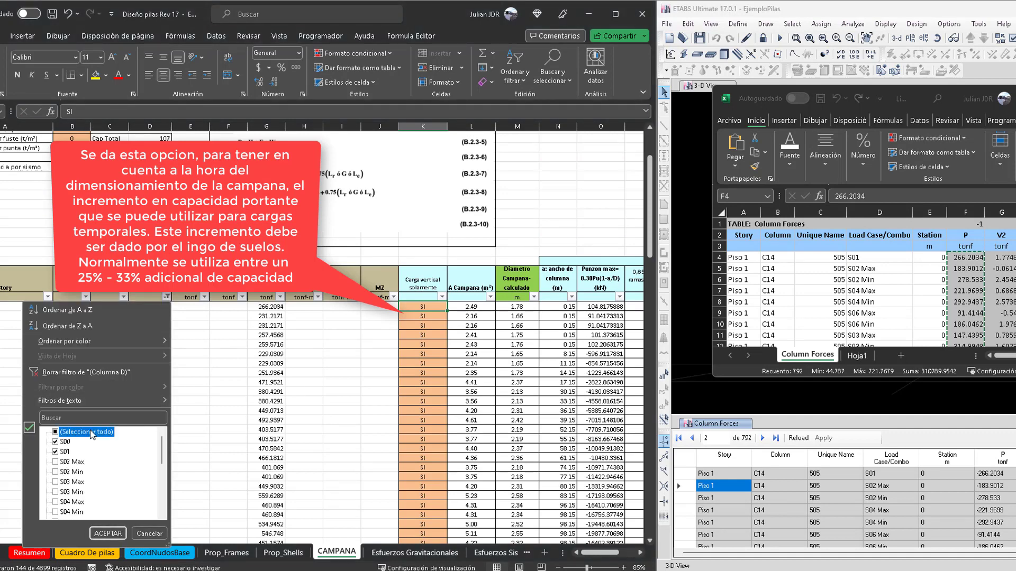
{"action": "left_click", "coordinate": [55, 441]}
{"action": "left_click", "coordinate": [56, 451]}
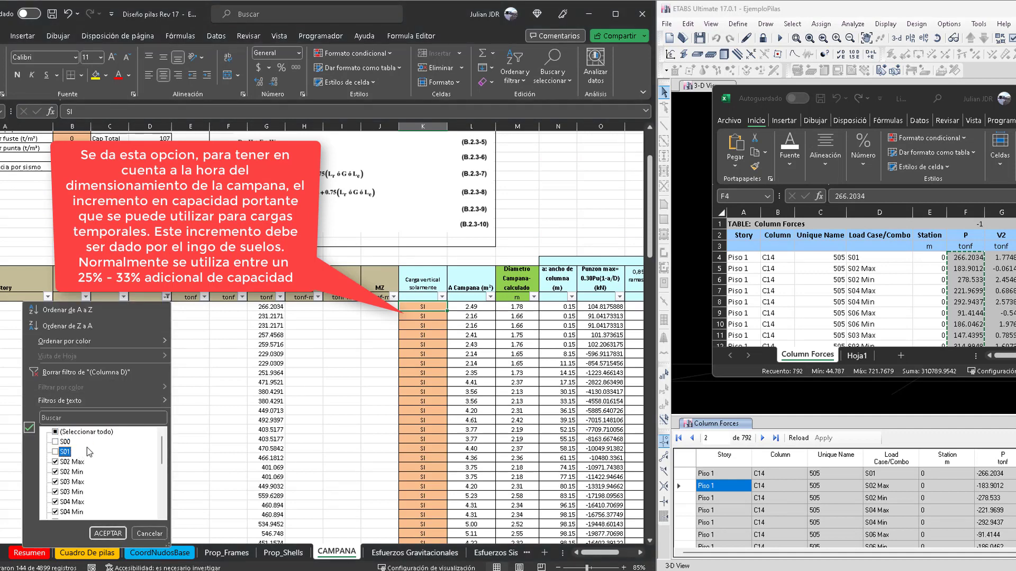
{"action": "scroll", "coordinate": [71, 467], "scroll_direction": "down", "scroll_amount": 4}
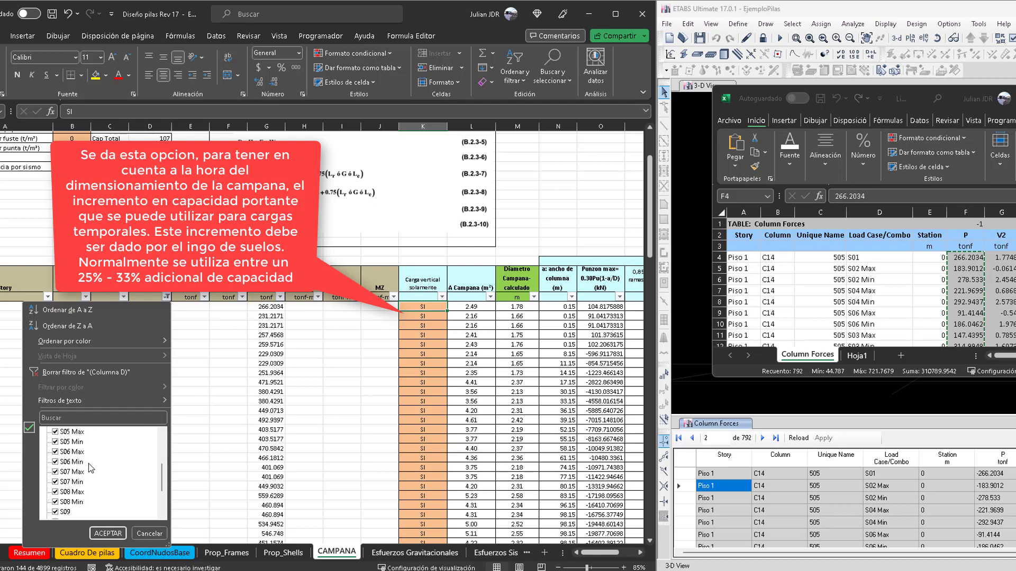
{"action": "left_click", "coordinate": [59, 482]}
{"action": "left_click", "coordinate": [60, 493]}
{"action": "scroll", "coordinate": [107, 481], "scroll_direction": "down", "scroll_amount": 1}
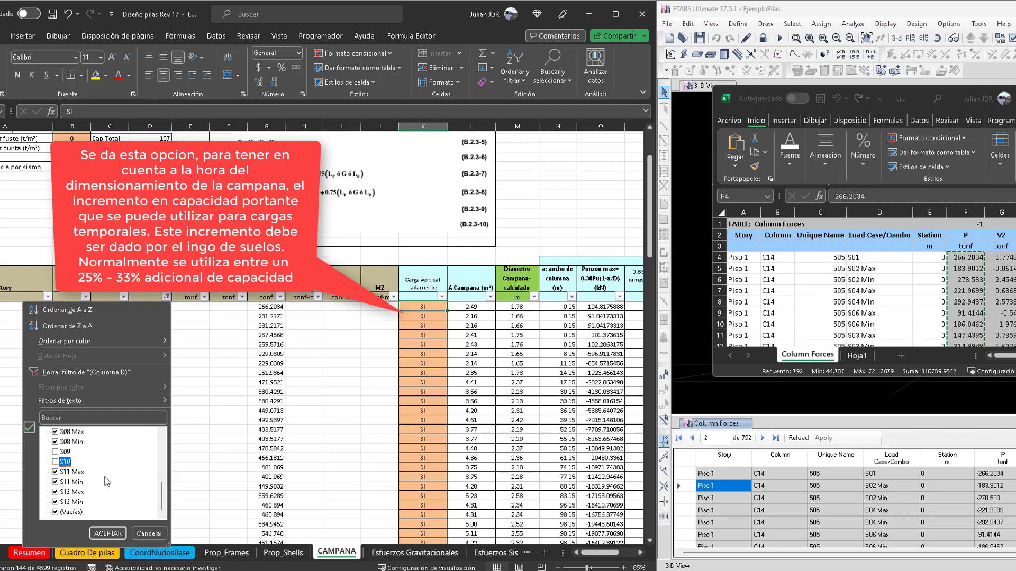
{"action": "left_click", "coordinate": [107, 533]}
Step: Fill the Carga vertical solamente column with NO for all the filtered rows
{"action": "left_click", "coordinate": [432, 307]}
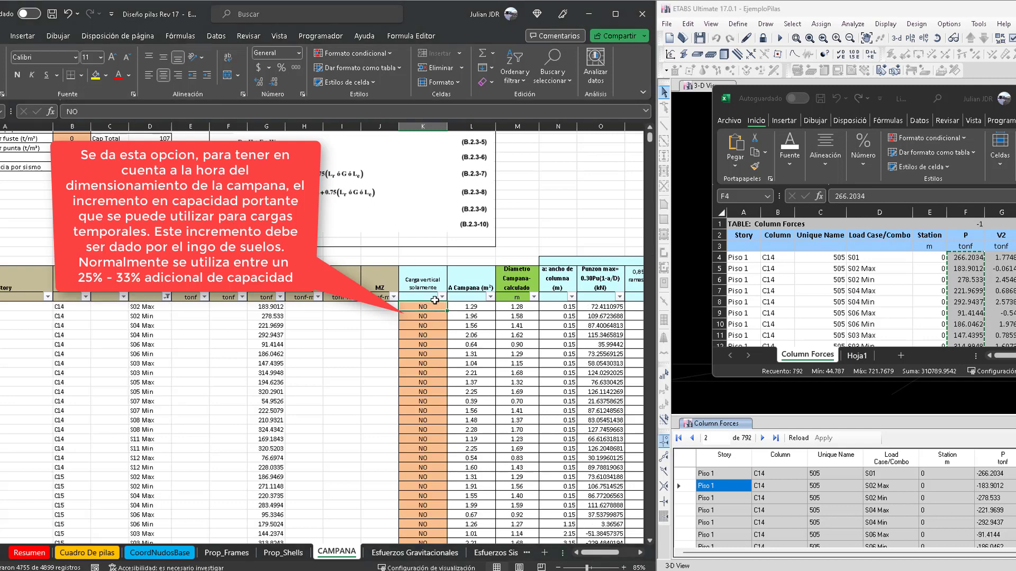
{"action": "key", "text": "ctrl+shift+Down"}
{"action": "key", "text": "F2"}
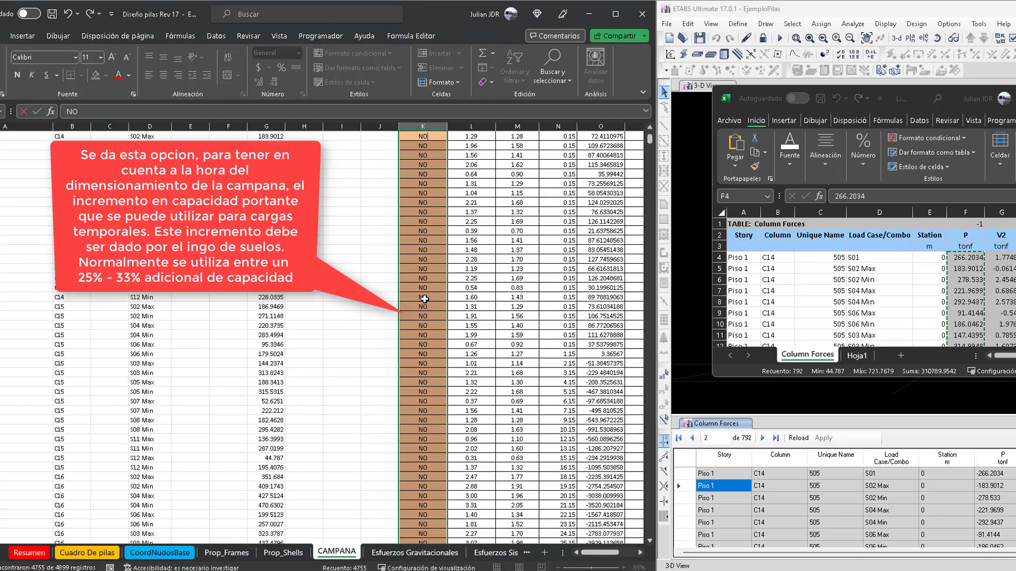
{"action": "key", "text": "ctrl+Return"}
{"action": "left_click", "coordinate": [425, 297]}
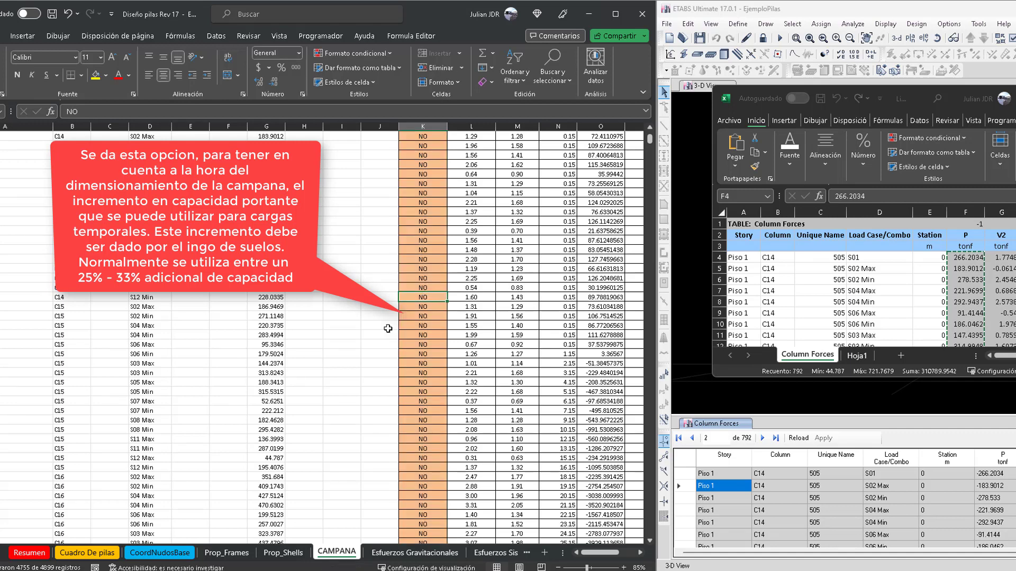
Step: Remove the Load Case/Combo filter from the CAMPANA table so that all combinations are listed
{"action": "scroll", "coordinate": [370, 346], "scroll_direction": "up", "scroll_amount": 8}
{"action": "left_click", "coordinate": [167, 362]}
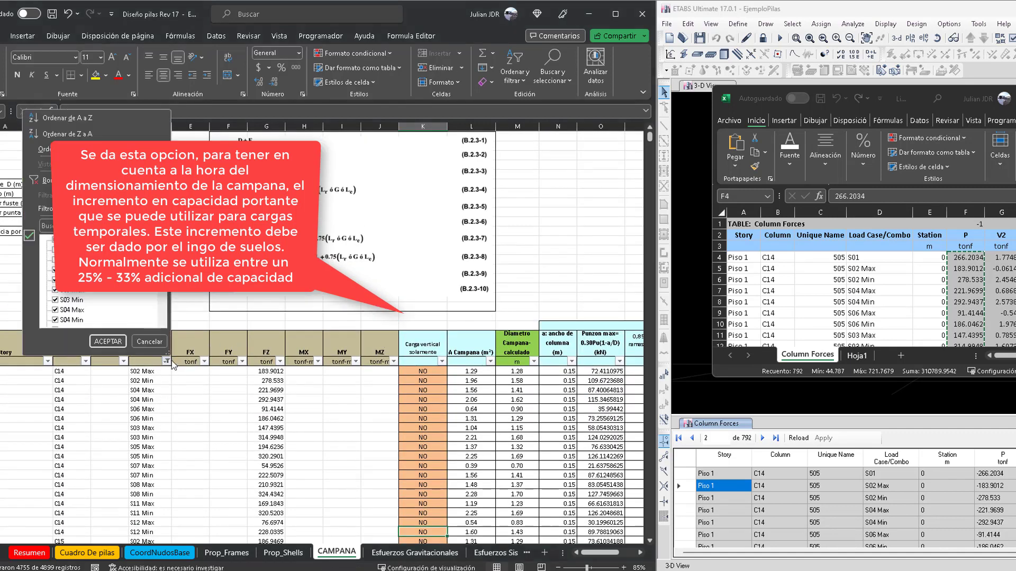
{"action": "left_click", "coordinate": [104, 343]}
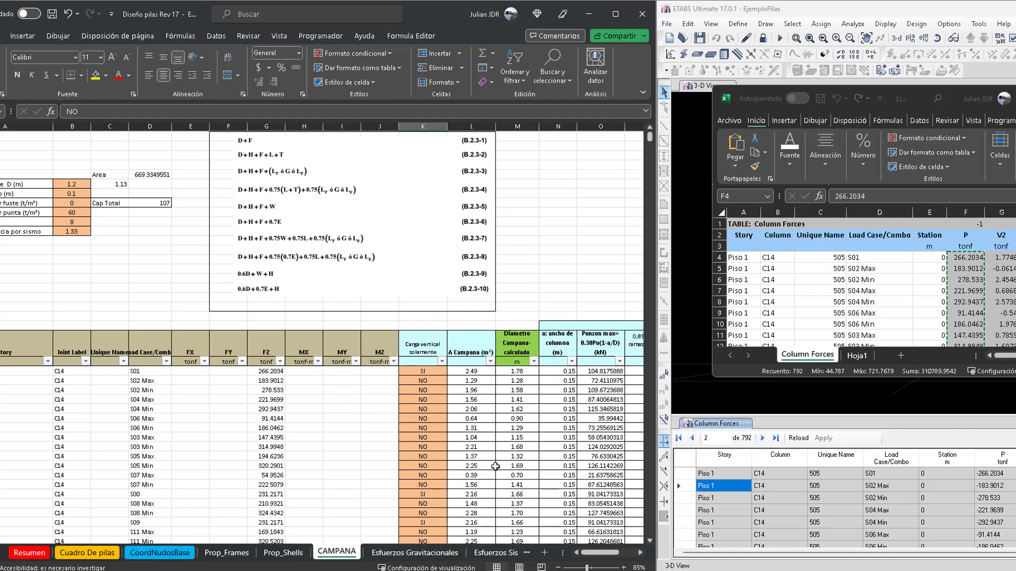
Step: Review the pasted load combinations in the CAMPANA sheet and the -1 factor in F1 of the exported sheet
{"action": "left_click_drag", "start_coordinate": [143, 372], "coordinate": [157, 482]}
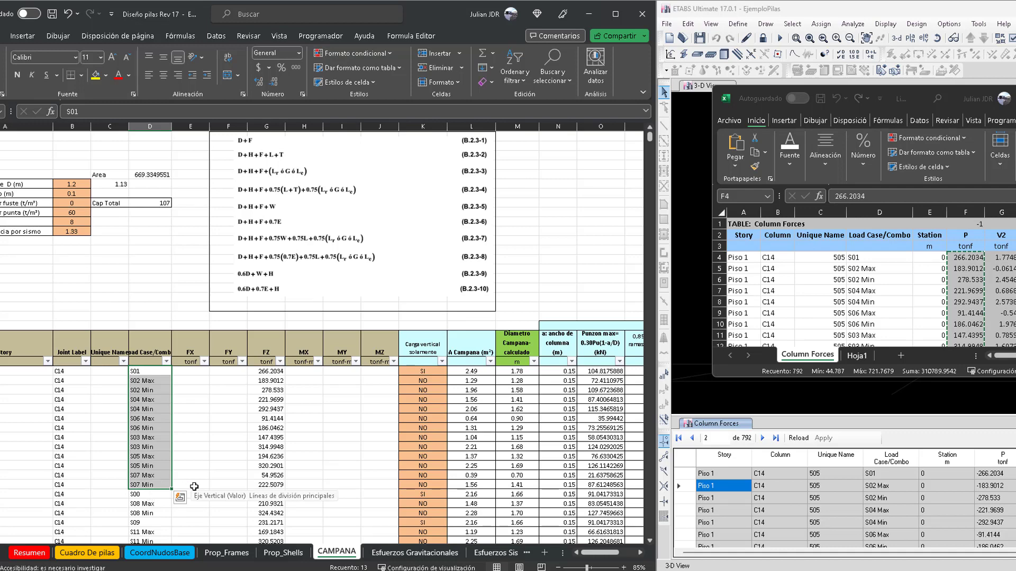
{"action": "left_click", "coordinate": [880, 95]}
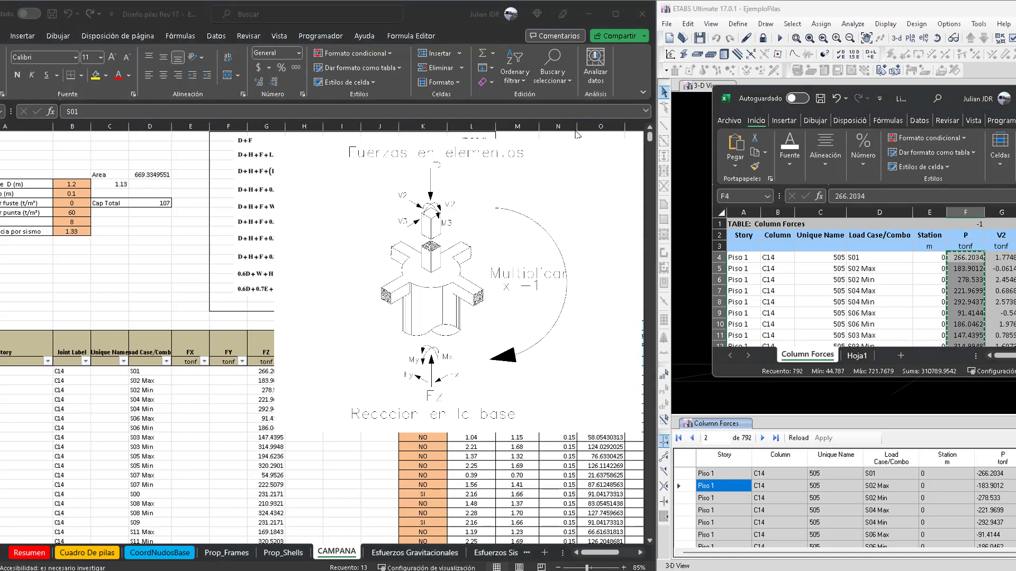
{"action": "left_click", "coordinate": [978, 227]}
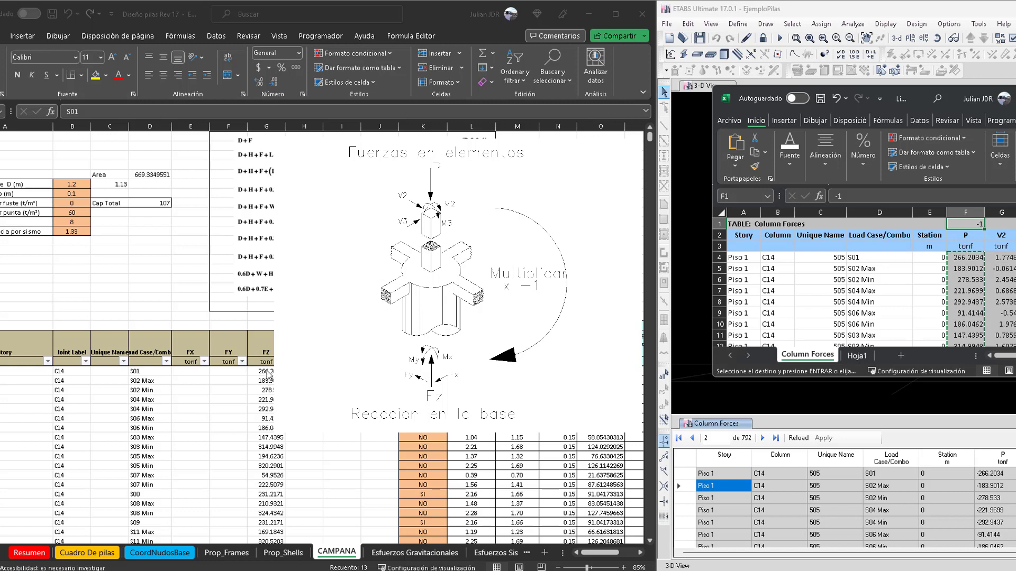
{"action": "left_click", "coordinate": [351, 517]}
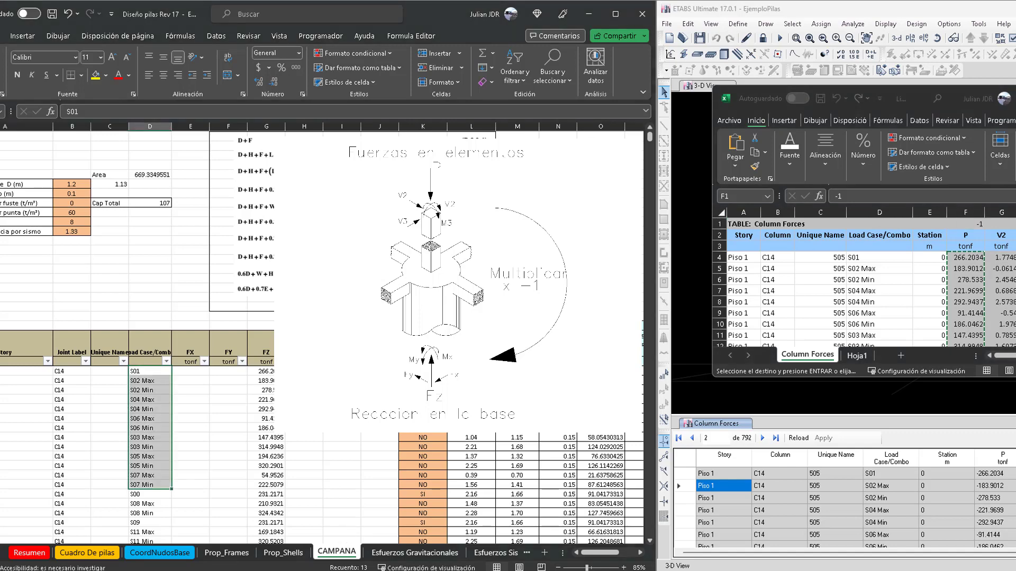
Step: Close the exported Column Forces workbook without keeping its copied data available for pasting
{"action": "left_click", "coordinate": [1015, 99]}
{"action": "left_click", "coordinate": [964, 302]}
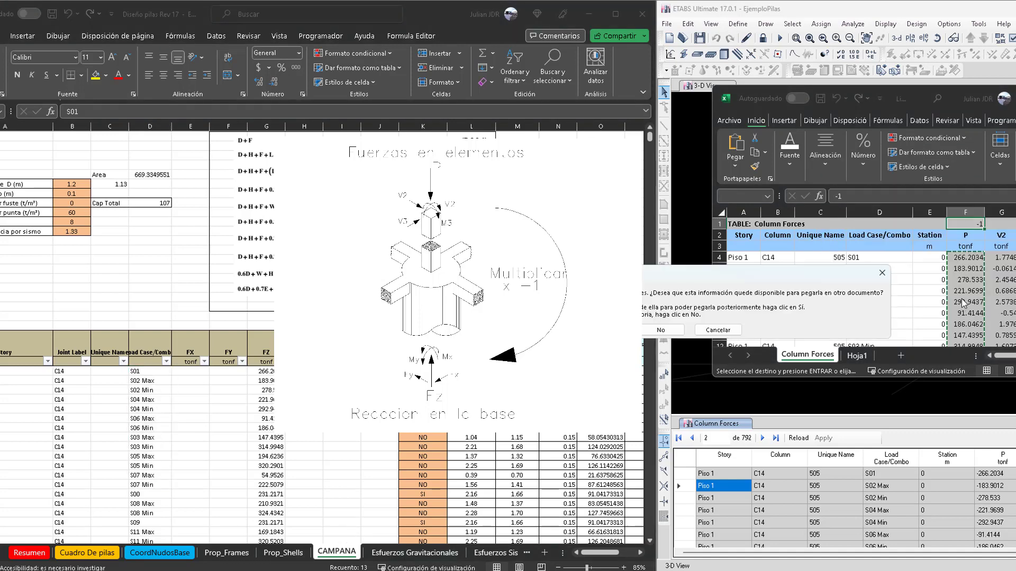
{"action": "left_click", "coordinate": [661, 329]}
{"action": "left_click", "coordinate": [267, 456]}
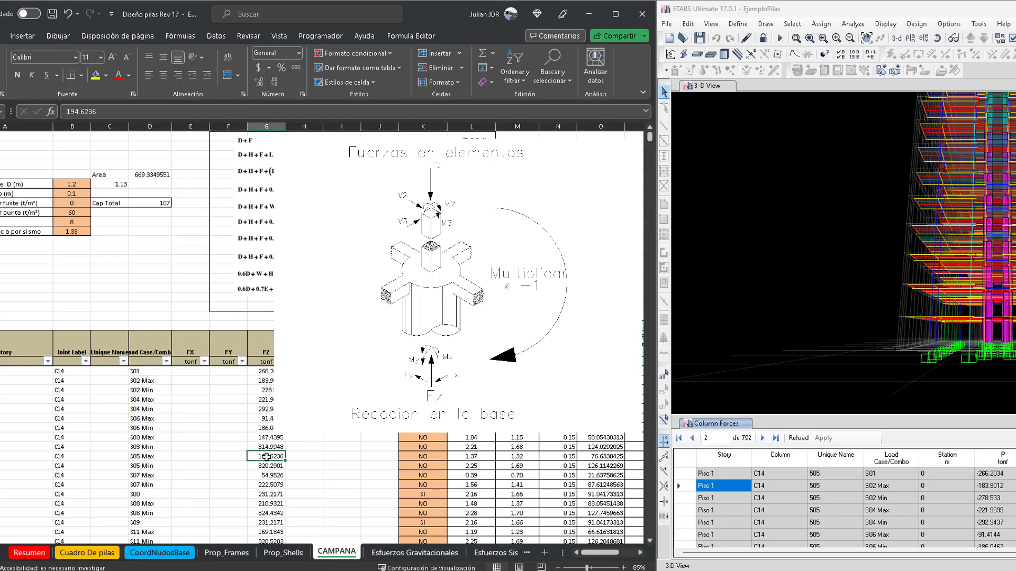
Step: Examine the combinations required on the Esfuerzos Gravitacionales and Esfuerzos Sismicos sheets, ending on the gravitational one
{"action": "left_click", "coordinate": [406, 553]}
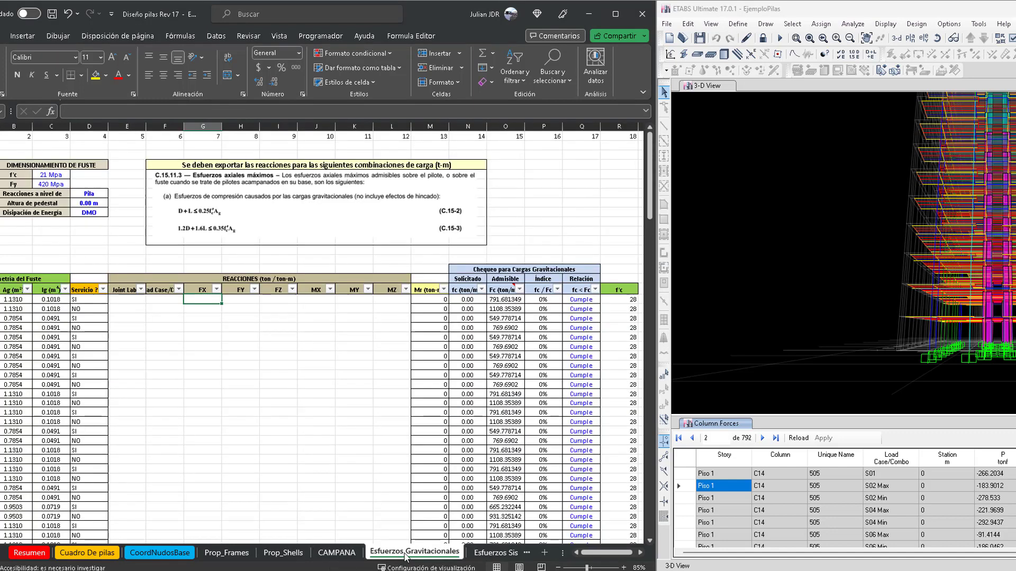
{"action": "left_click", "coordinate": [488, 553]}
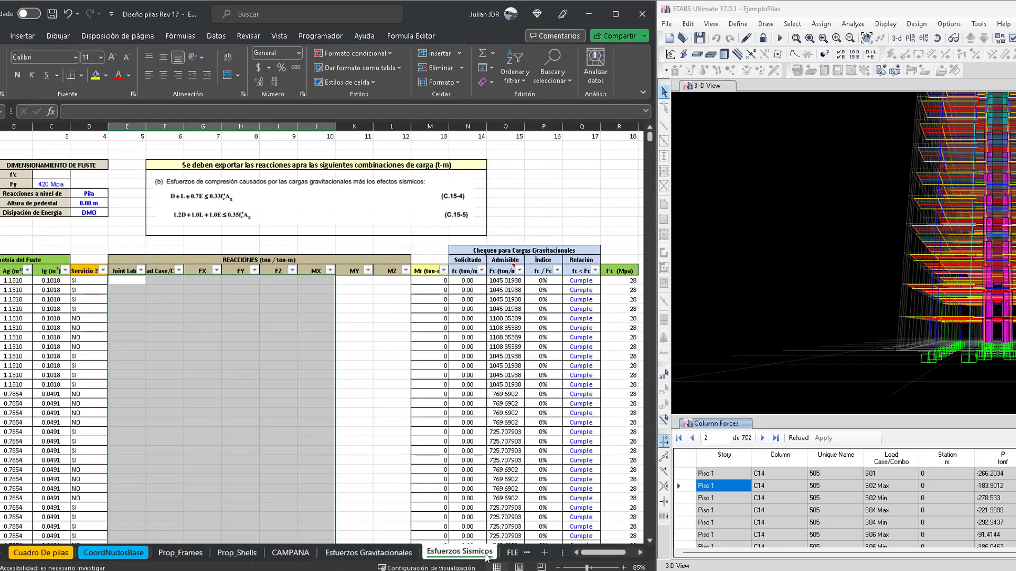
{"action": "left_click", "coordinate": [378, 400]}
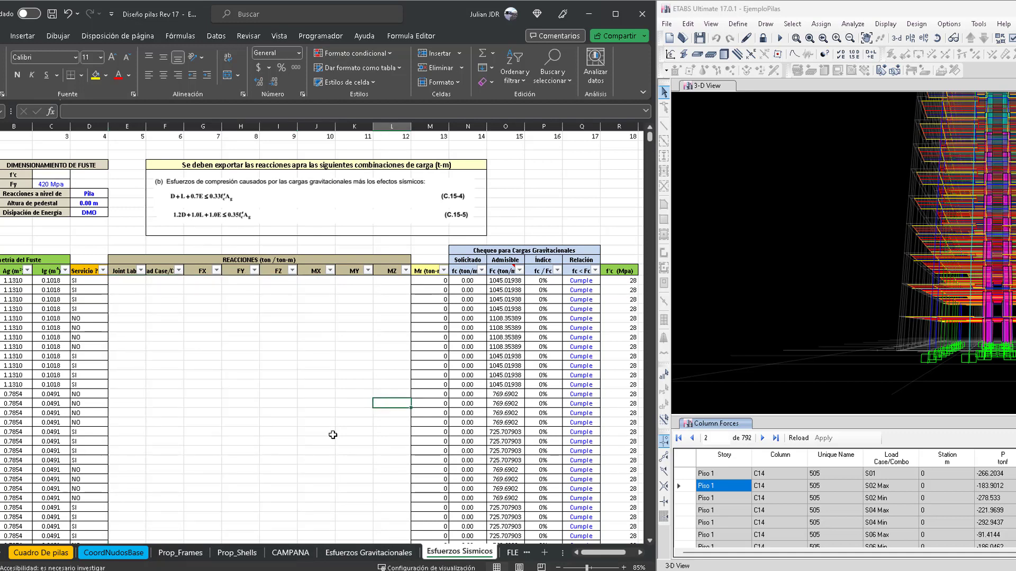
{"action": "left_click", "coordinate": [373, 553]}
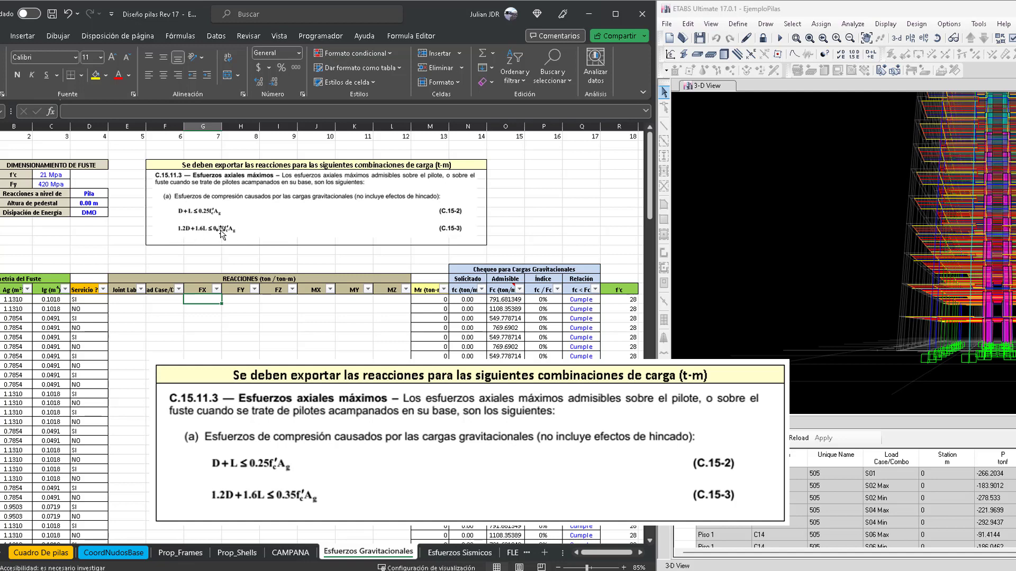
{"action": "left_click", "coordinate": [226, 347]}
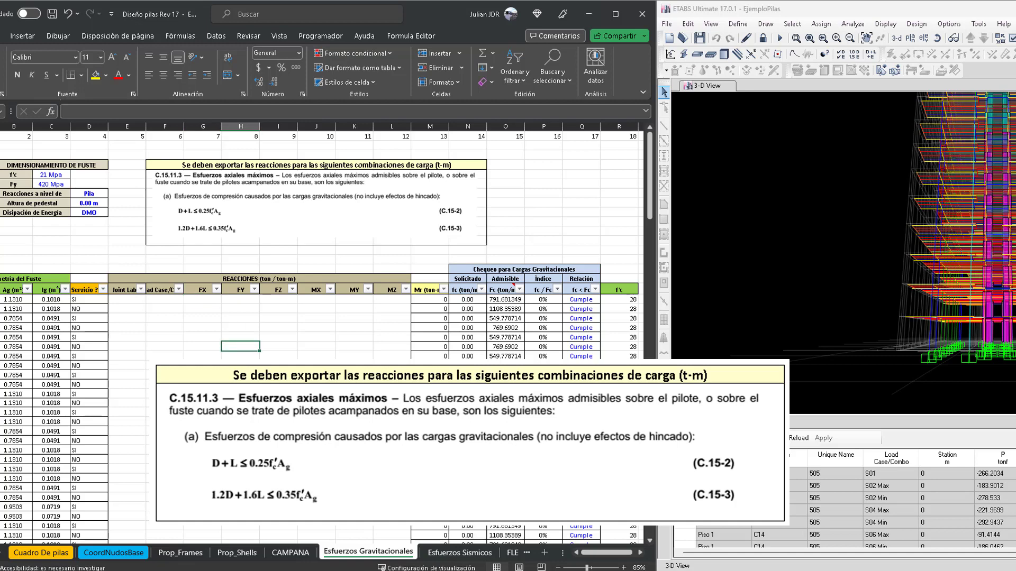
Step: Switch to ETABS, open the load combinations and inspect the load cases and scale factors of GravServ
{"action": "left_click", "coordinate": [723, 272]}
{"action": "left_click", "coordinate": [870, 54]}
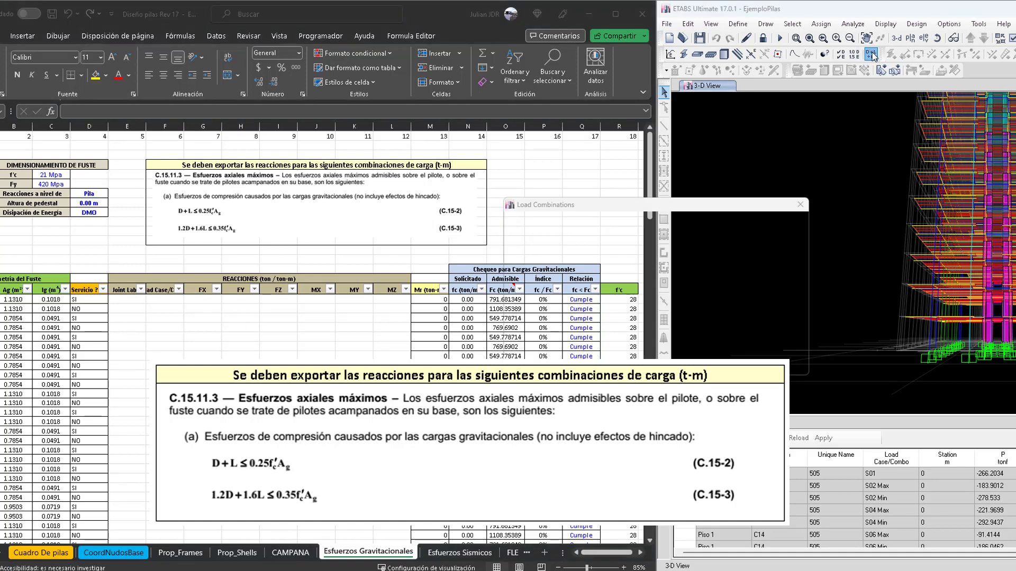
{"action": "left_click_drag", "start_coordinate": [733, 208], "coordinate": [955, 139]}
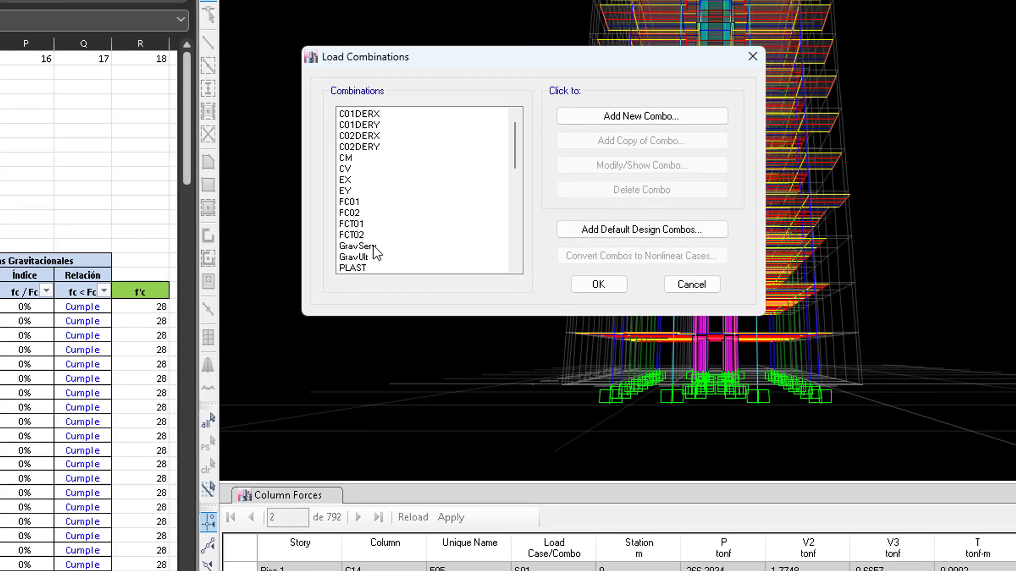
{"action": "scroll", "coordinate": [381, 245], "scroll_direction": "down", "scroll_amount": 1}
{"action": "left_click", "coordinate": [363, 223]}
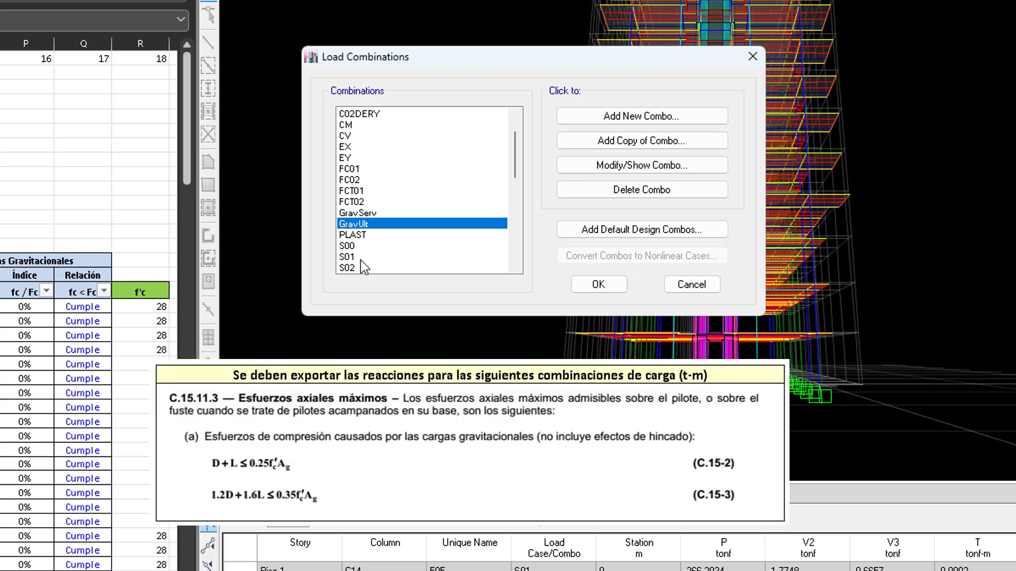
{"action": "left_click", "coordinate": [368, 215]}
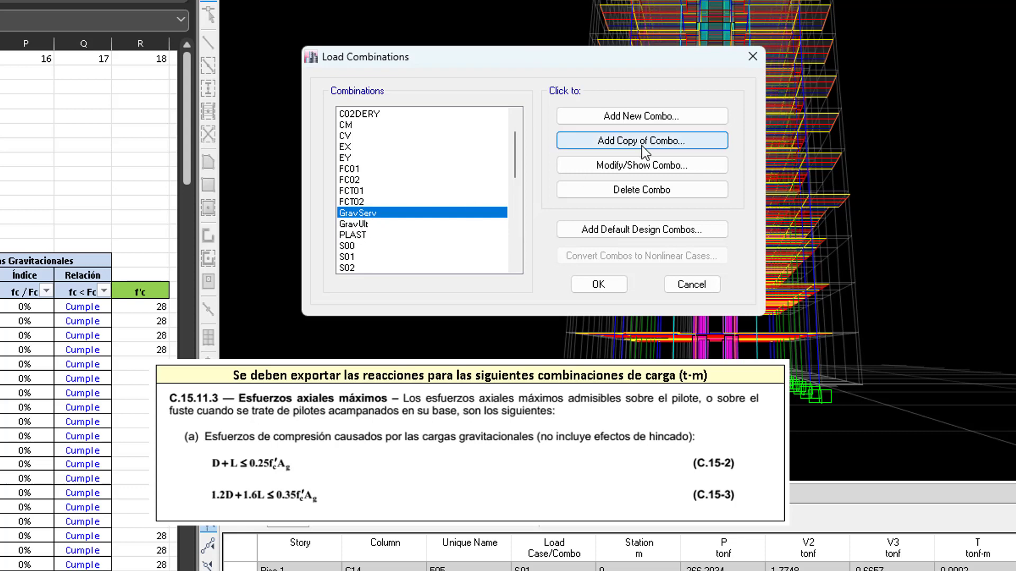
{"action": "left_click", "coordinate": [642, 164]}
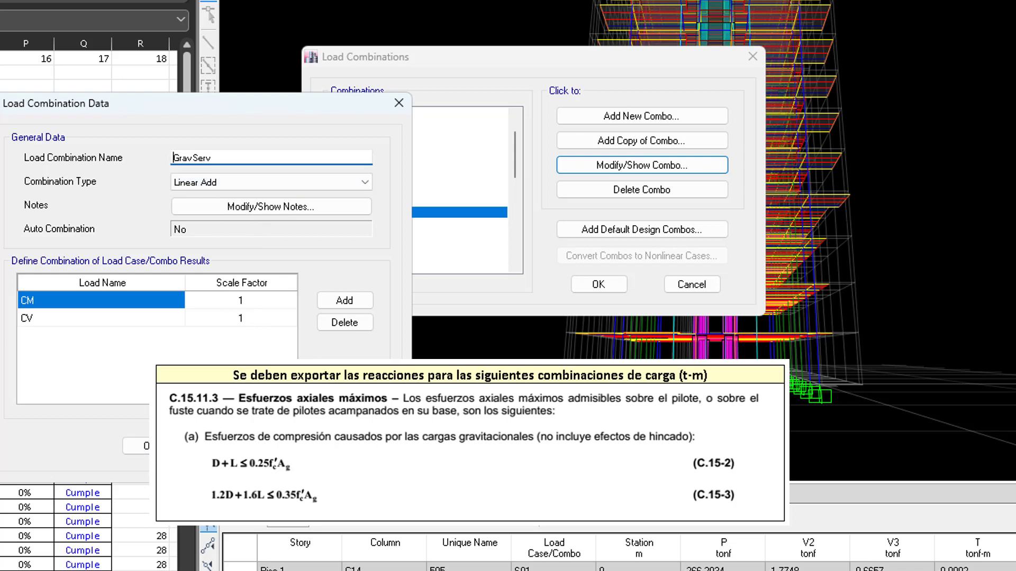
{"action": "left_click", "coordinate": [136, 446]}
Step: Inspect the load cases and scale factors of the GravUlt combination, then leave the load combinations without changes
{"action": "left_click", "coordinate": [354, 225]}
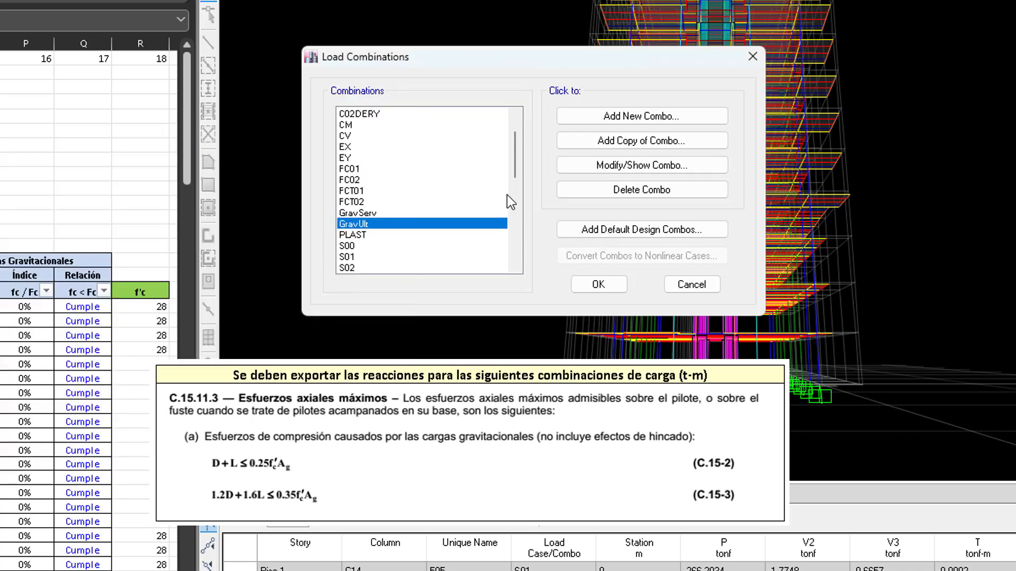
{"action": "left_click", "coordinate": [640, 169]}
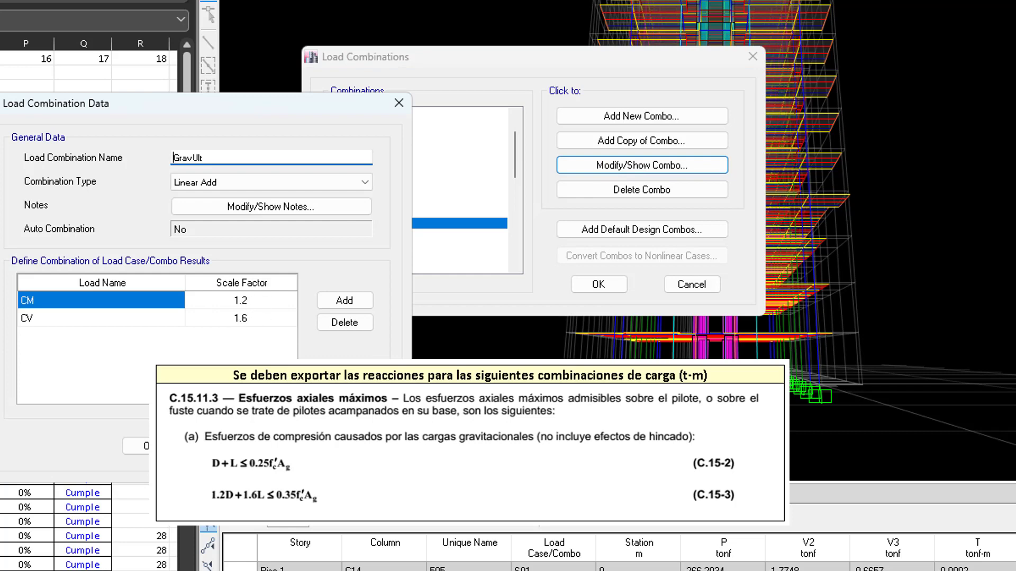
{"action": "left_click", "coordinate": [152, 446]}
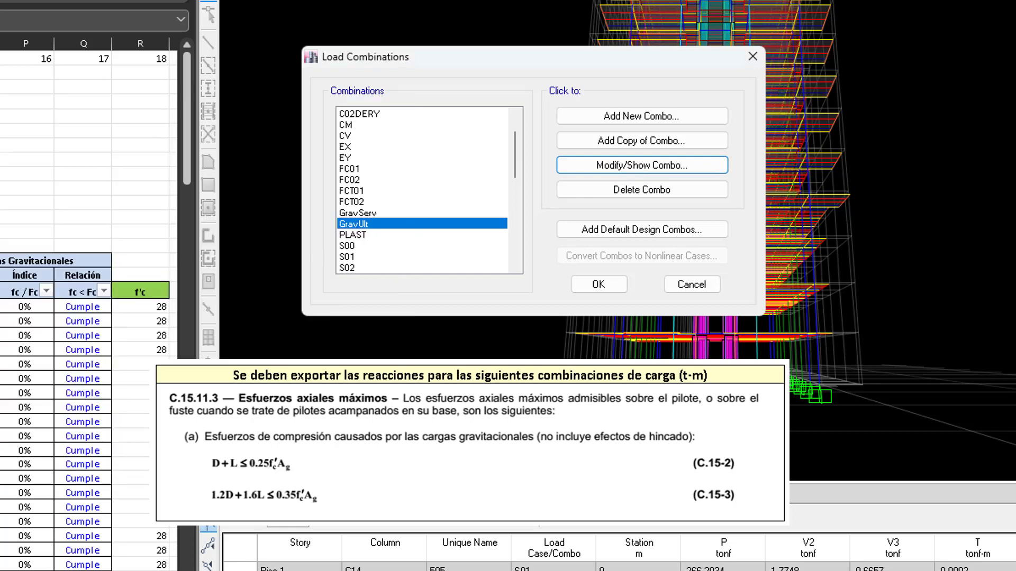
{"action": "left_click", "coordinate": [365, 215]}
{"action": "left_click", "coordinate": [364, 226], "text": "ctrl"}
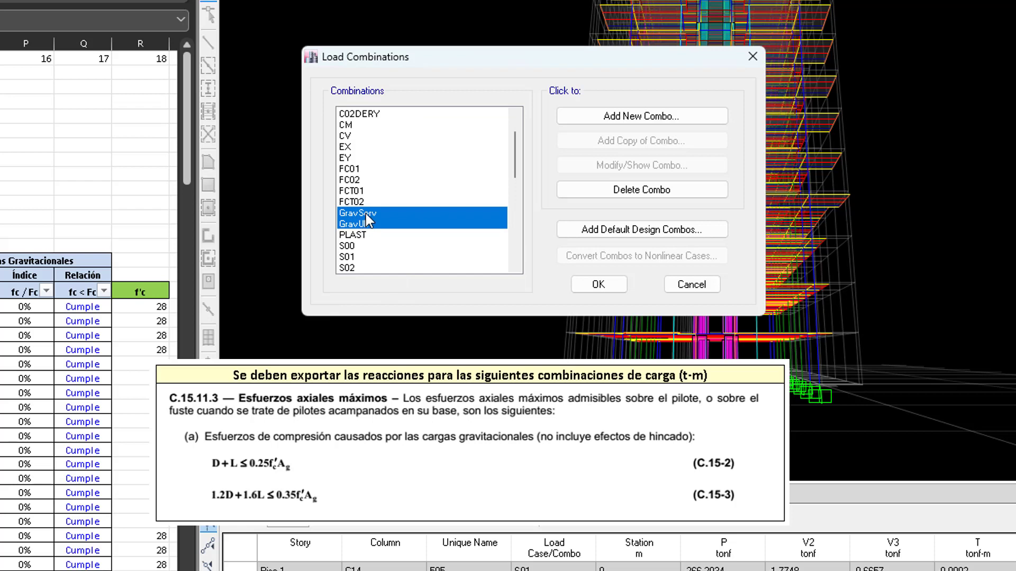
{"action": "left_click", "coordinate": [368, 222], "text": "ctrl"}
{"action": "left_click", "coordinate": [365, 224]}
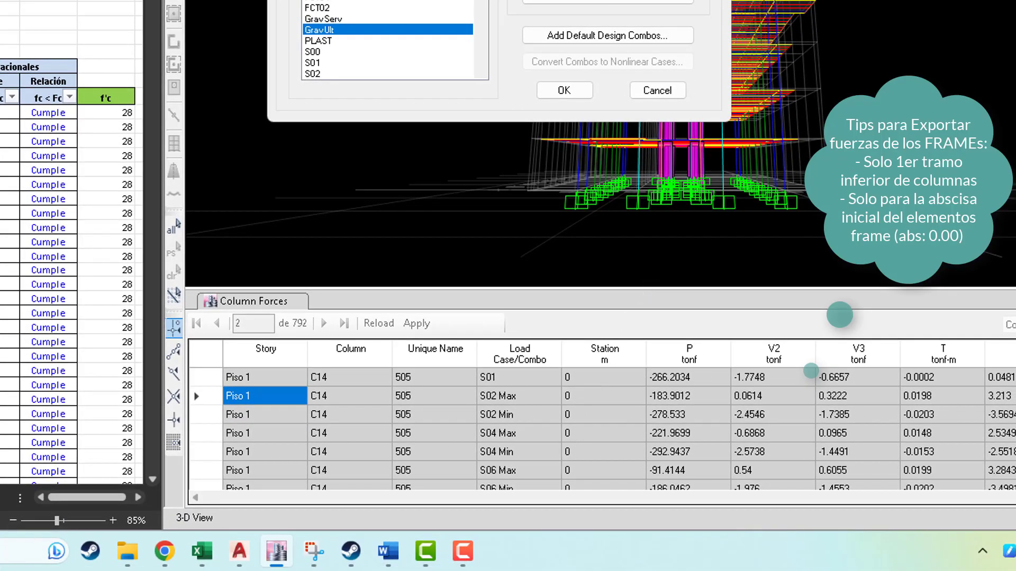
{"action": "left_click", "coordinate": [658, 91]}
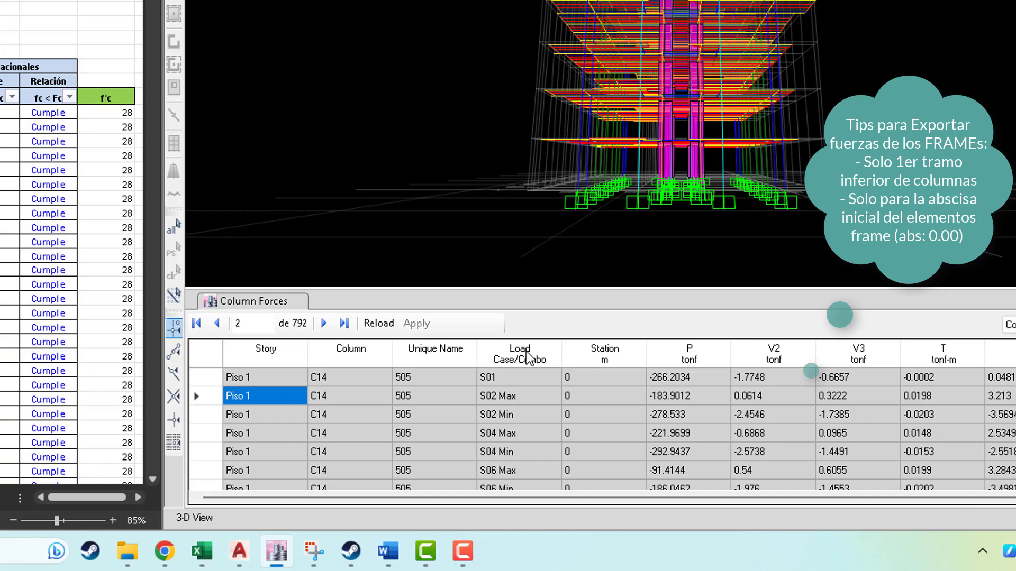
Step: Filter the Column Forces table by load case/combo to GravServ and GravUlt only
{"action": "right_click", "coordinate": [528, 357]}
{"action": "scroll", "coordinate": [654, 371], "scroll_direction": "down", "scroll_amount": 5}
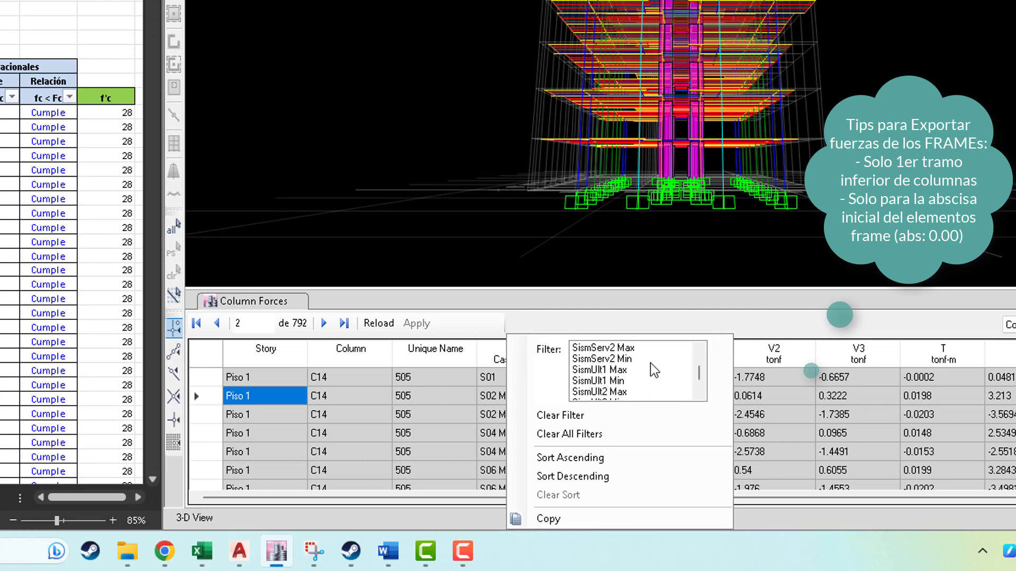
{"action": "scroll", "coordinate": [654, 371], "scroll_direction": "down", "scroll_amount": 2}
{"action": "scroll", "coordinate": [655, 371], "scroll_direction": "up", "scroll_amount": 4}
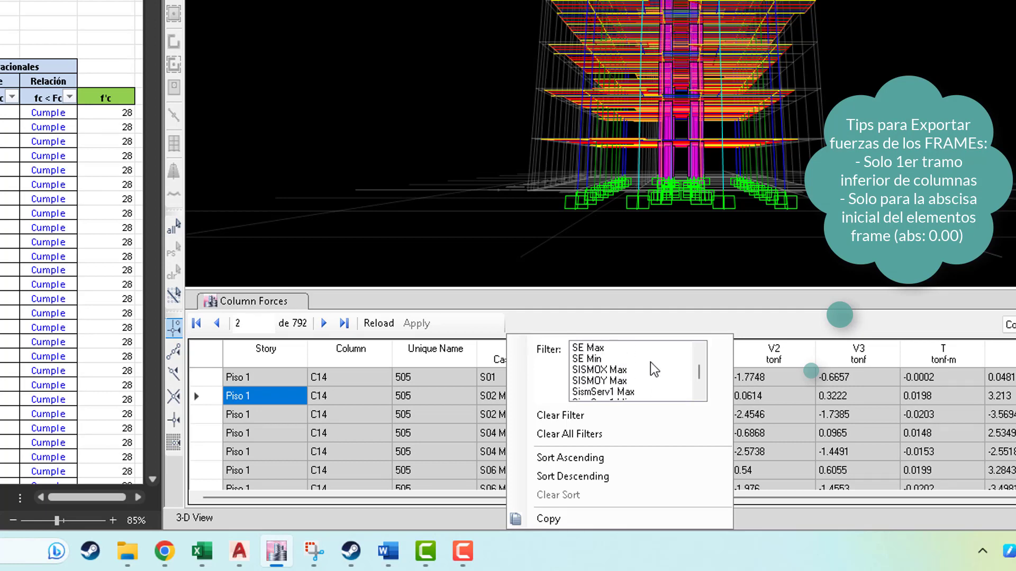
{"action": "scroll", "coordinate": [654, 370], "scroll_direction": "down", "scroll_amount": 5}
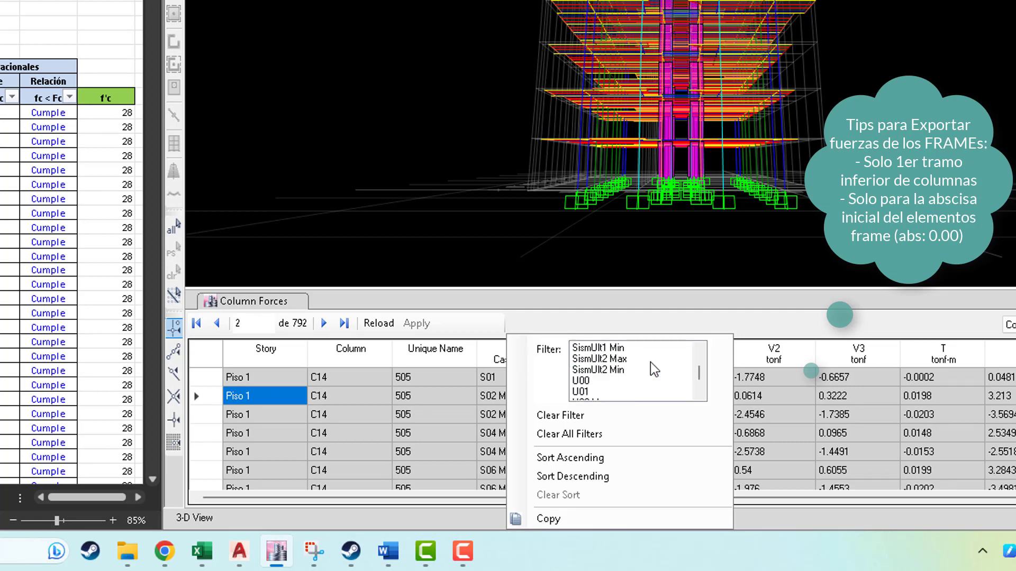
{"action": "scroll", "coordinate": [654, 369], "scroll_direction": "down", "scroll_amount": 3}
{"action": "scroll", "coordinate": [652, 368], "scroll_direction": "up", "scroll_amount": 10}
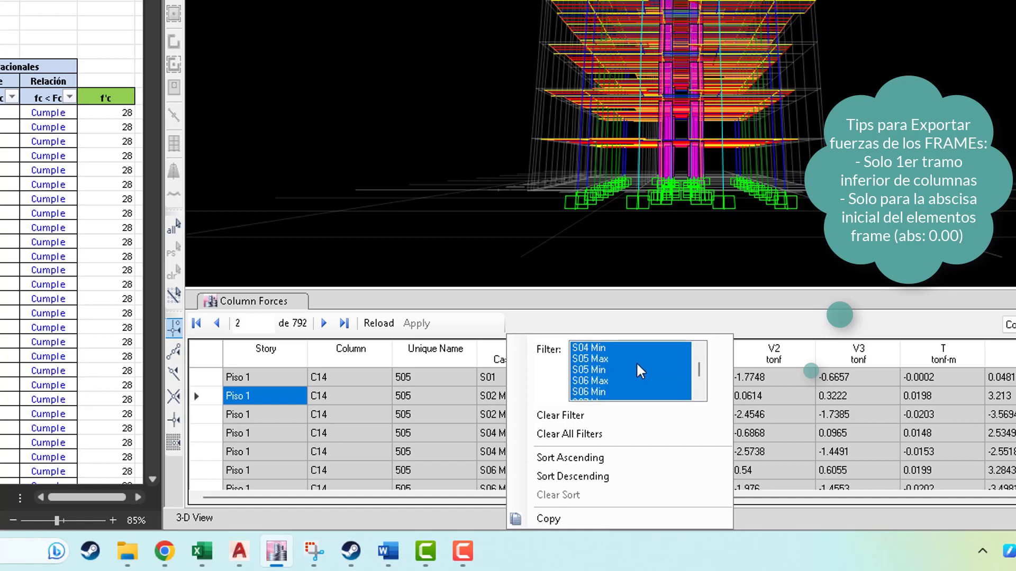
{"action": "scroll", "coordinate": [638, 372], "scroll_direction": "up", "scroll_amount": 10}
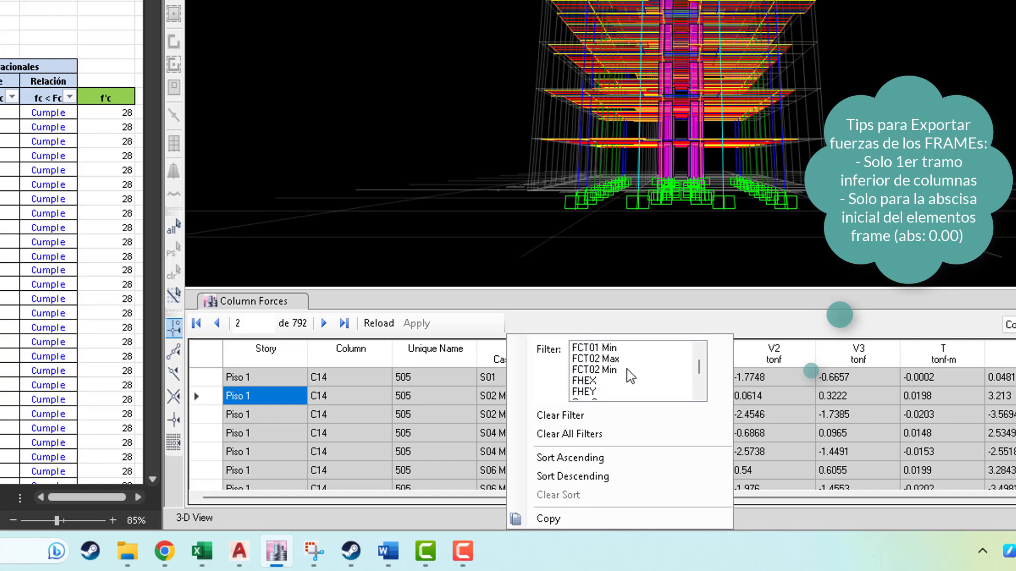
{"action": "scroll", "coordinate": [609, 376], "scroll_direction": "down", "scroll_amount": 3}
{"action": "scroll", "coordinate": [603, 374], "scroll_direction": "up", "scroll_amount": 2}
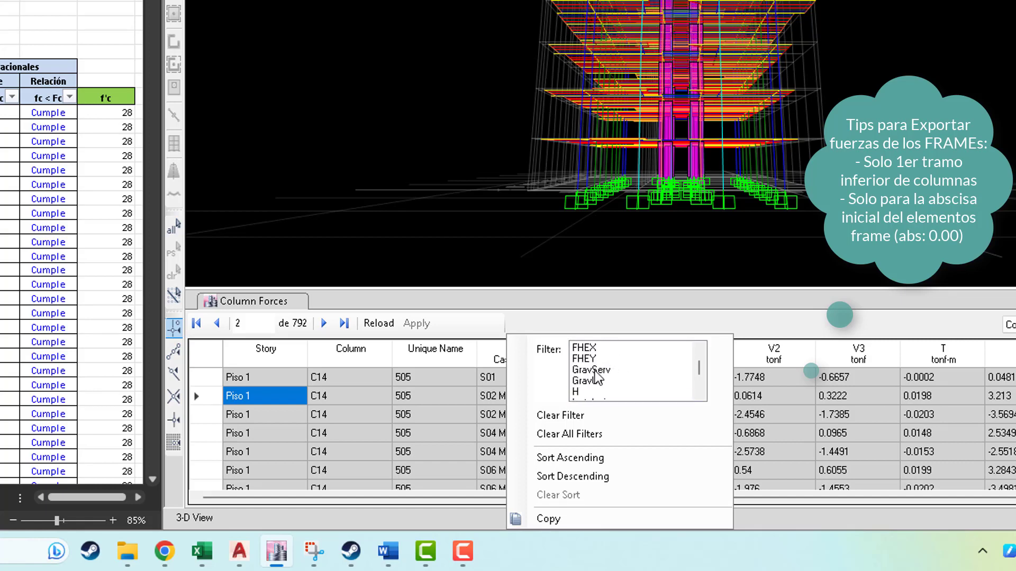
{"action": "left_click", "coordinate": [594, 371], "text": "ctrl"}
{"action": "left_click", "coordinate": [590, 381], "text": "ctrl"}
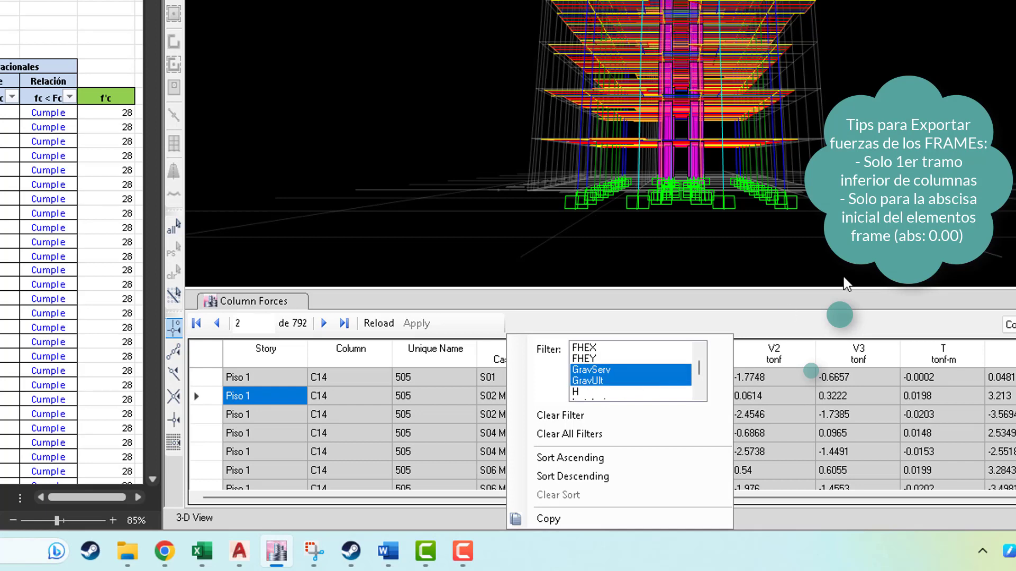
{"action": "left_click", "coordinate": [792, 324]}
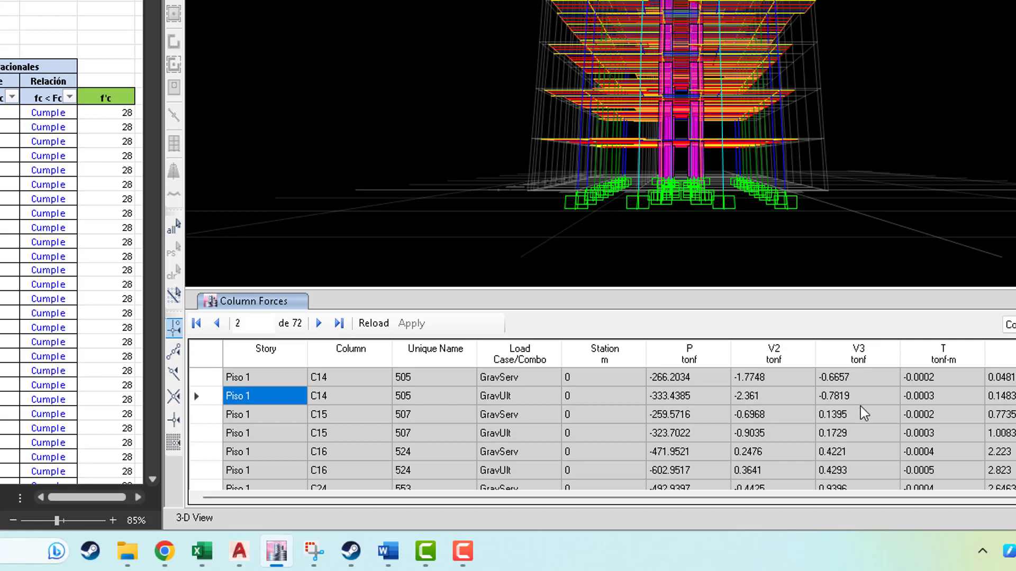
Step: Export the filtered Column Forces table to Excel and switch to the exported workbook Libro2
{"action": "right_click", "coordinate": [677, 405]}
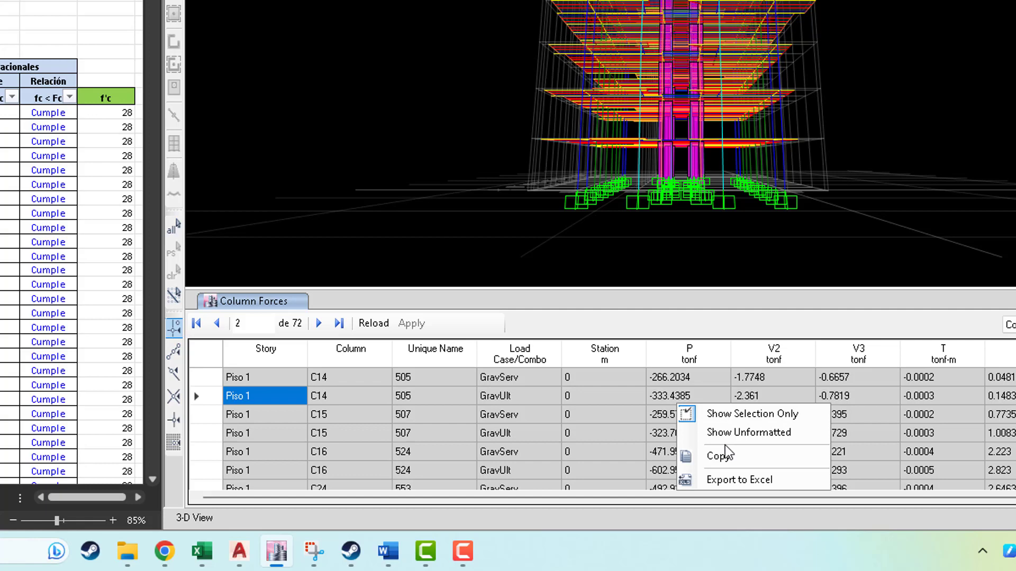
{"action": "left_click", "coordinate": [728, 479]}
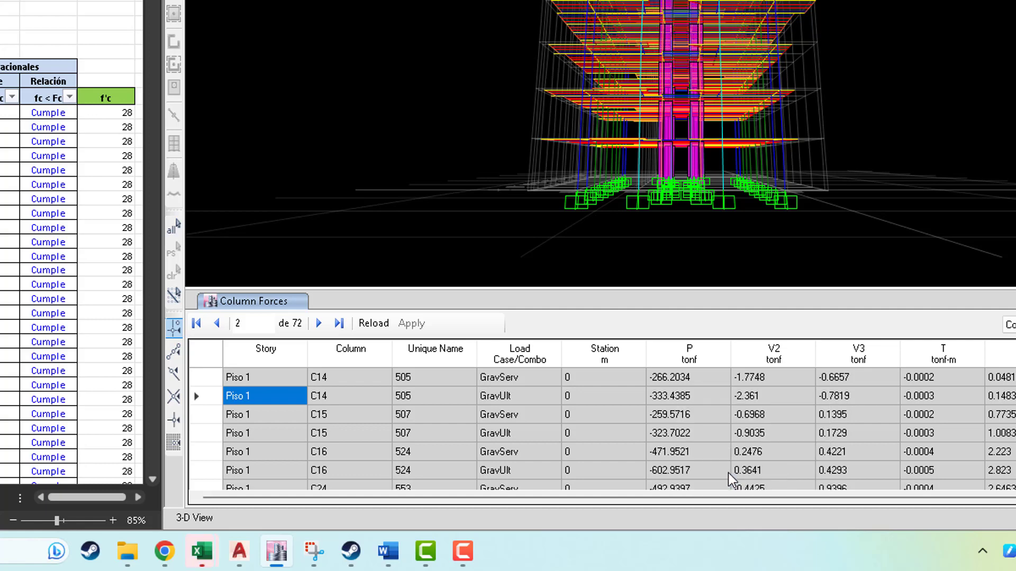
{"action": "mouse_move", "coordinate": [202, 551]}
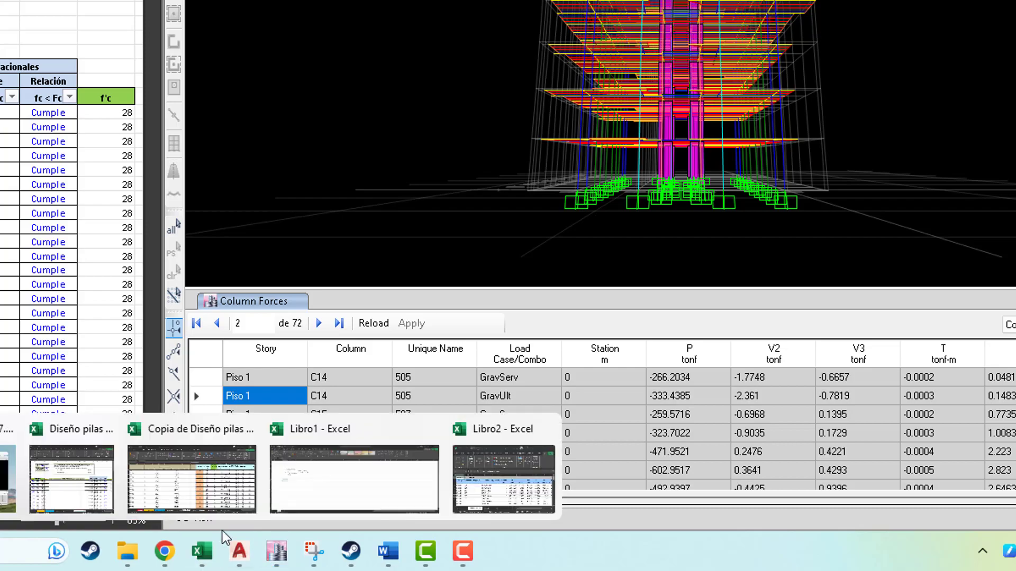
{"action": "left_click", "coordinate": [484, 488]}
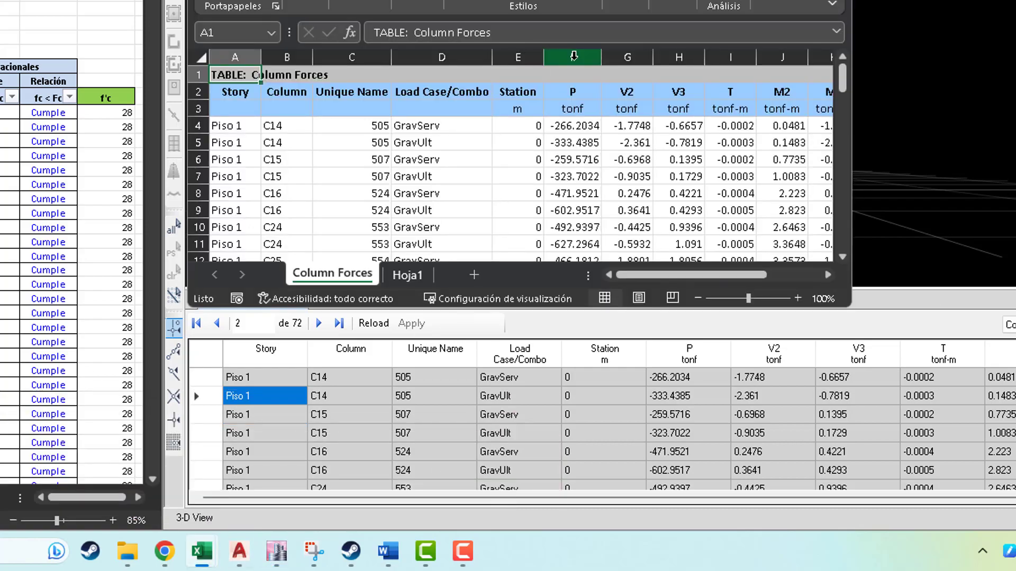
Step: Enter -1 in cell F1 of the exported Column Forces sheet and copy that cell
{"action": "left_click", "coordinate": [565, 72]}
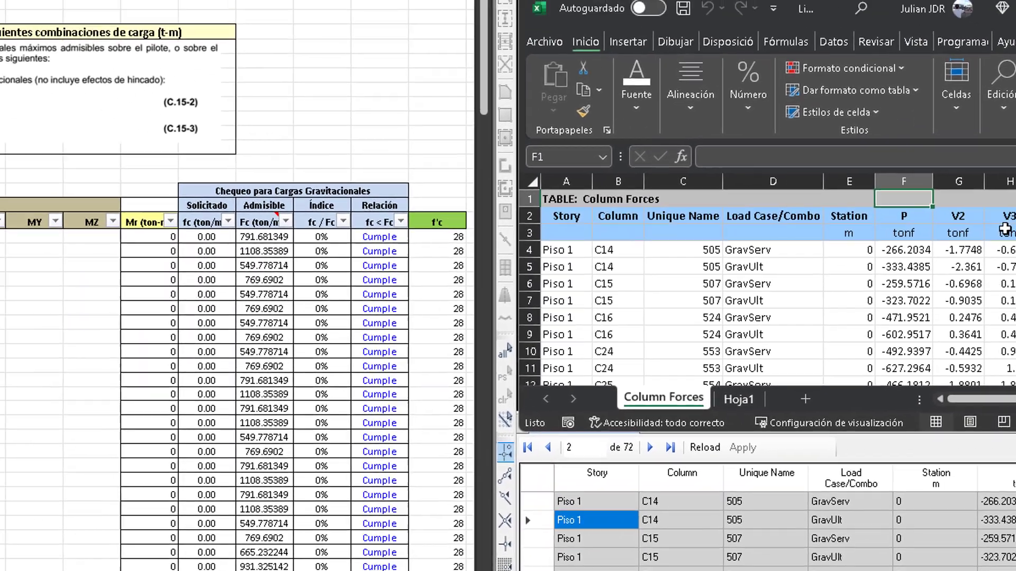
{"action": "type", "text": "-1"}
{"action": "key", "text": "Return"}
{"action": "left_click", "coordinate": [659, 106]}
{"action": "key", "text": "ctrl+c"}
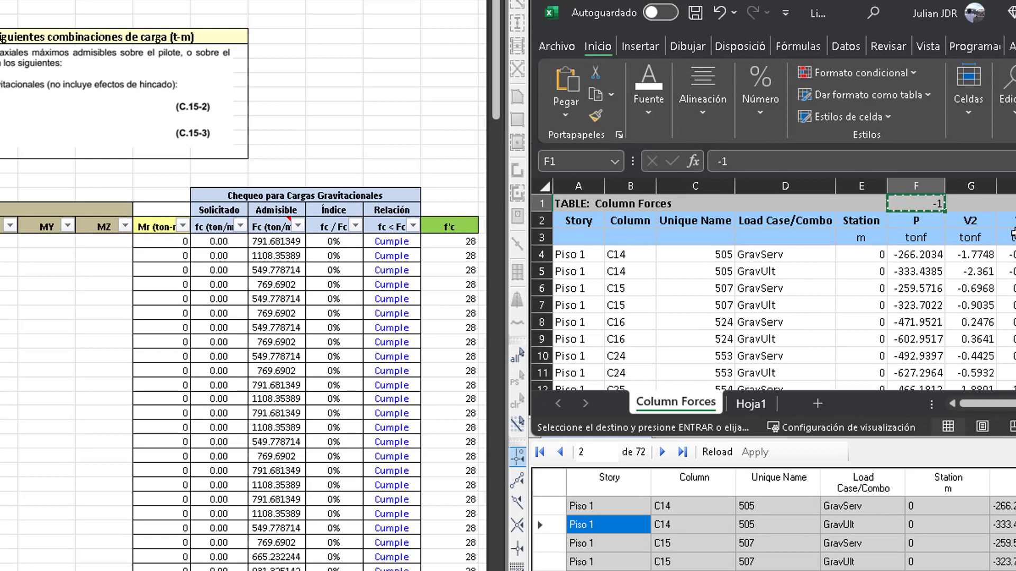
Step: Multiply all force and moment values from F4 through the M3 column by the copied -1 using Paste Special
{"action": "key", "text": "Down"}
{"action": "key", "text": "Down"}
{"action": "key", "text": "Down"}
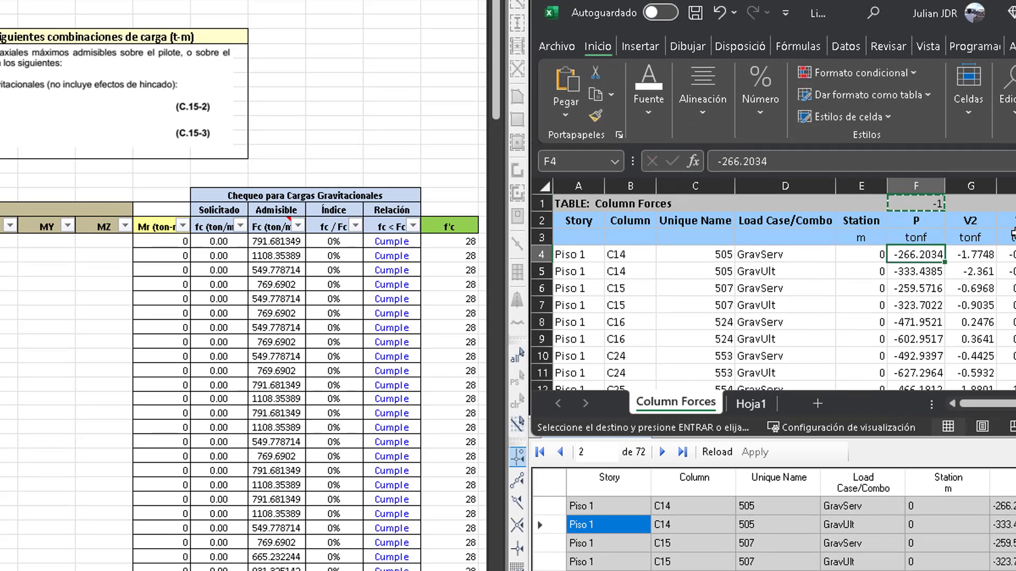
{"action": "key", "text": "ctrl+shift+Right"}
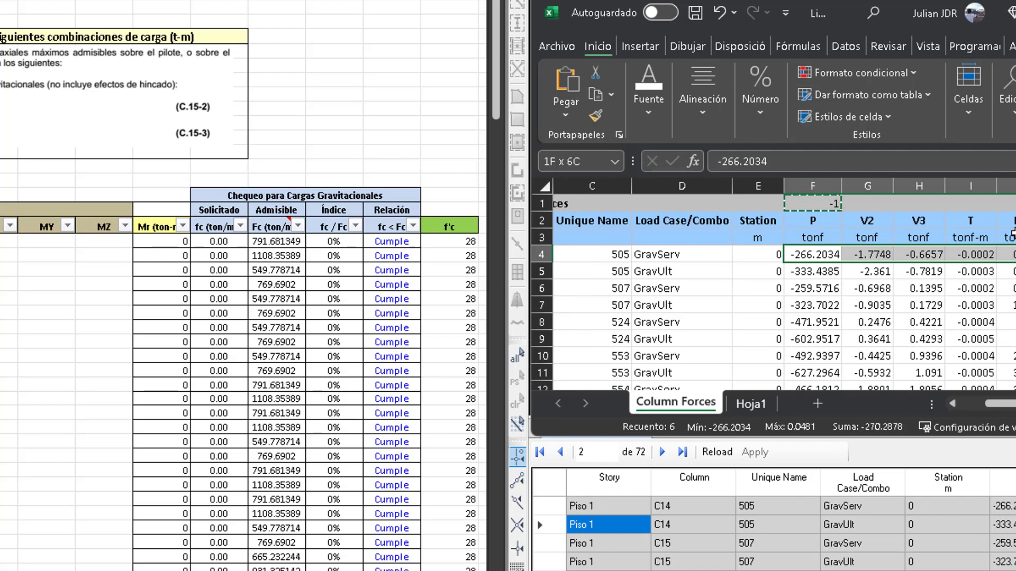
{"action": "key", "text": "ctrl+shift+Down"}
{"action": "right_click", "coordinate": [950, 259]}
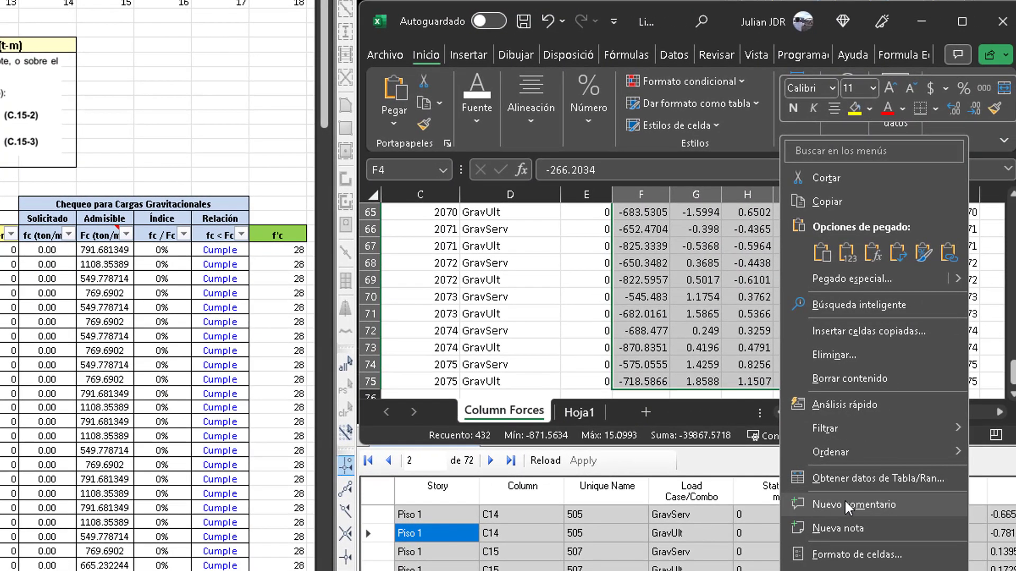
{"action": "left_click", "coordinate": [813, 280]}
{"action": "left_click", "coordinate": [876, 333]}
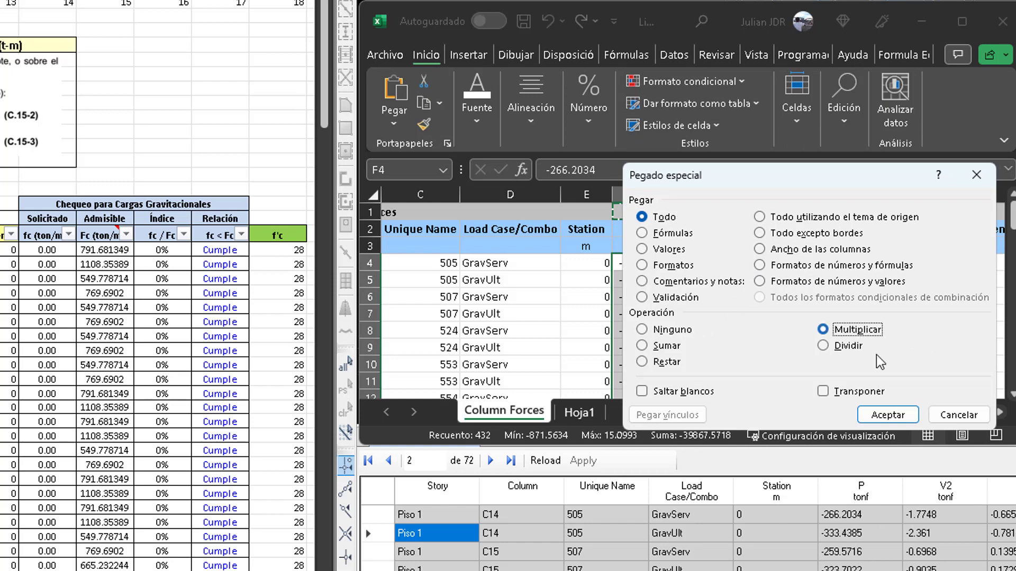
{"action": "left_click", "coordinate": [887, 415]}
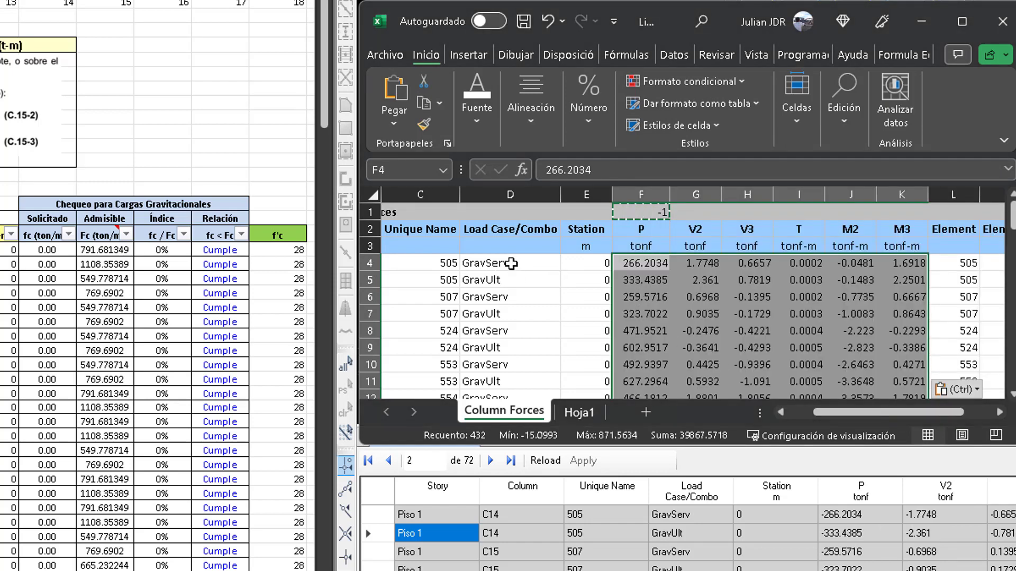
Step: Copy the column labels from B4 downward into the Joint Label column of the Esfuerzos Gravitacionales sheet, starting at its first data row
{"action": "left_click", "coordinate": [511, 263]}
{"action": "key", "text": "Left"}
{"action": "key", "text": "Left"}
{"action": "key", "text": "Left"}
{"action": "key", "text": "Right"}
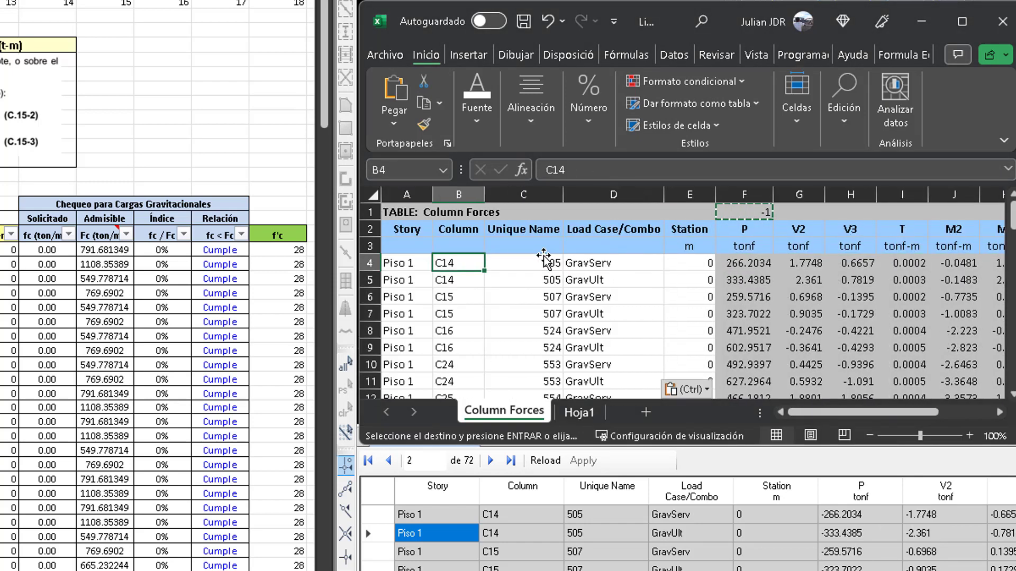
{"action": "key", "text": "ctrl+shift+Down"}
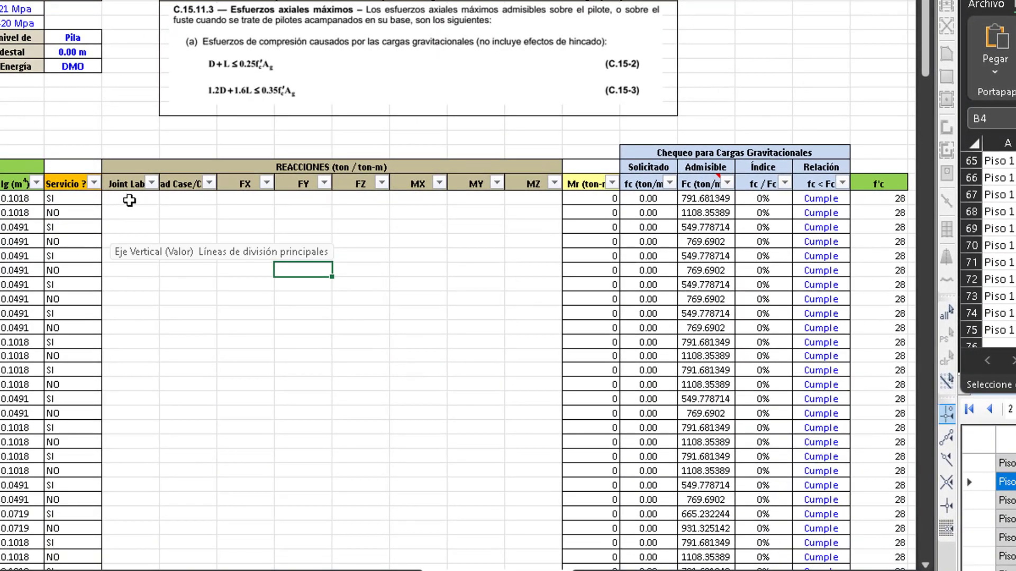
{"action": "right_click", "coordinate": [129, 199]}
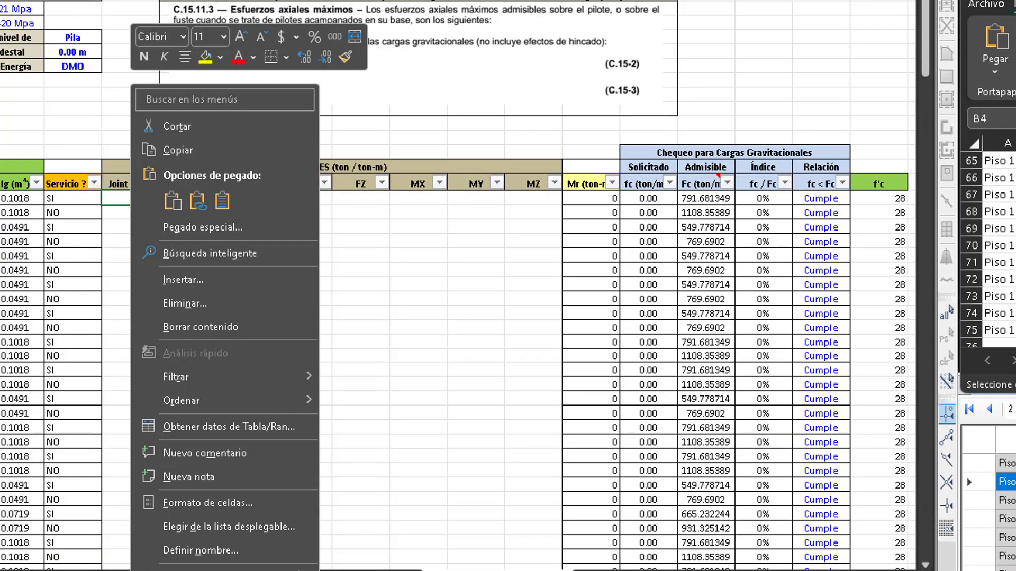
{"action": "left_click", "coordinate": [222, 201]}
{"action": "left_click", "coordinate": [117, 198]}
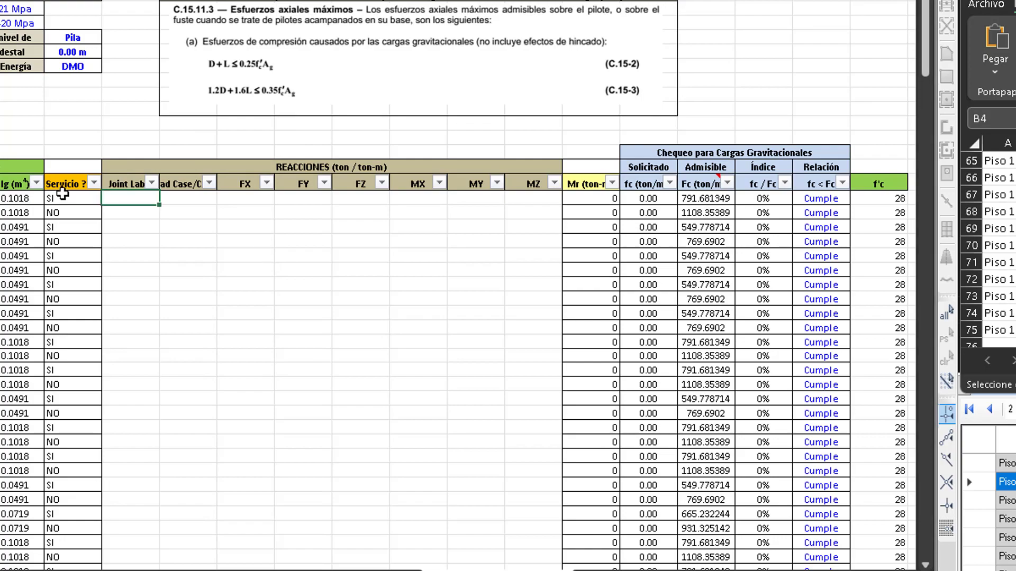
{"action": "right_click", "coordinate": [144, 198]}
{"action": "left_click", "coordinate": [238, 204]}
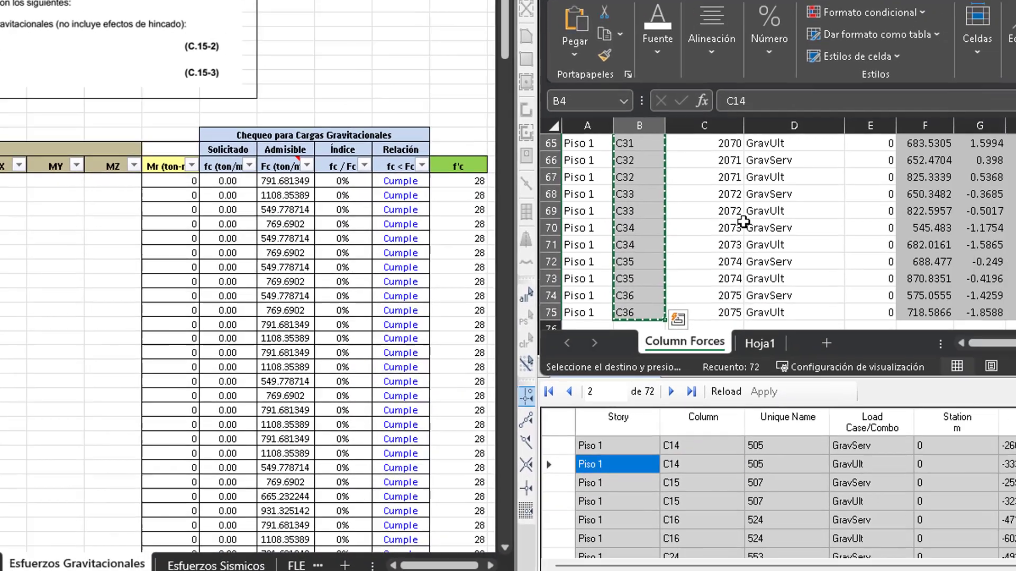
Step: Copy the combination names from D4 downward into the Load Case/Combo column of Esfuerzos Gravitacionales
{"action": "key", "text": "Right"}
{"action": "key", "text": "Right"}
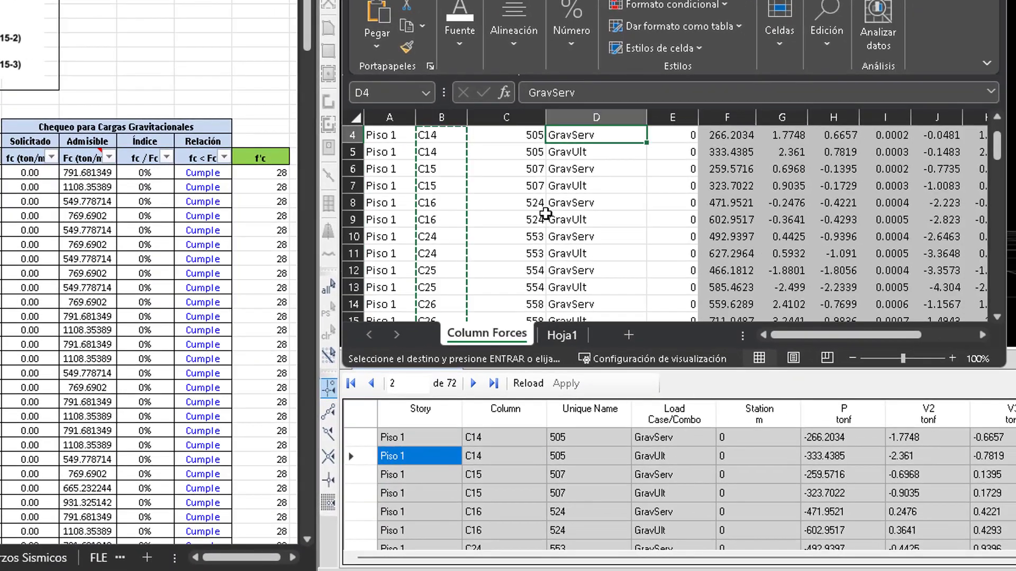
{"action": "key", "text": "ctrl+shift+Down"}
{"action": "key", "text": "ctrl+c"}
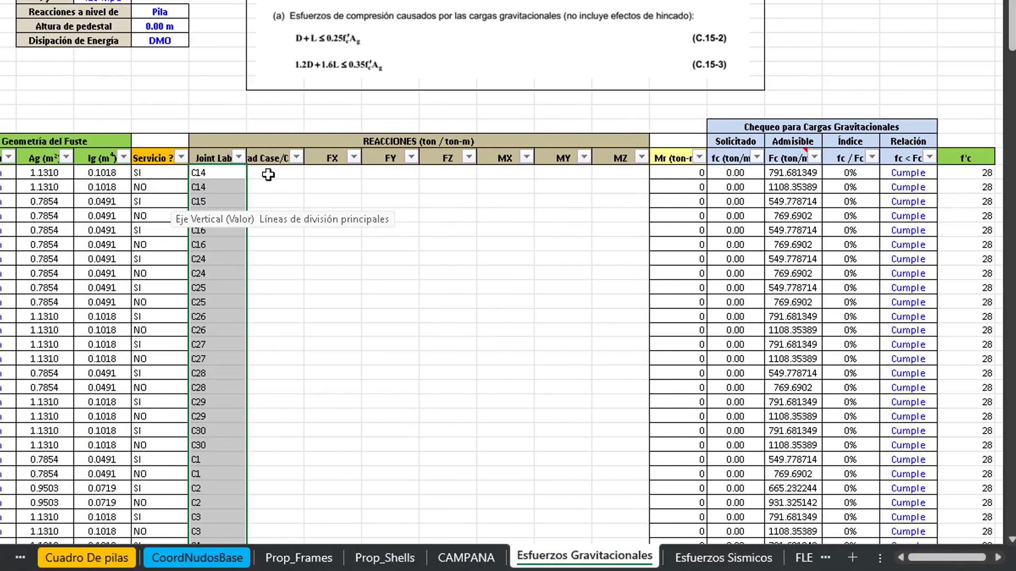
{"action": "right_click", "coordinate": [269, 174]}
{"action": "left_click", "coordinate": [427, 175]}
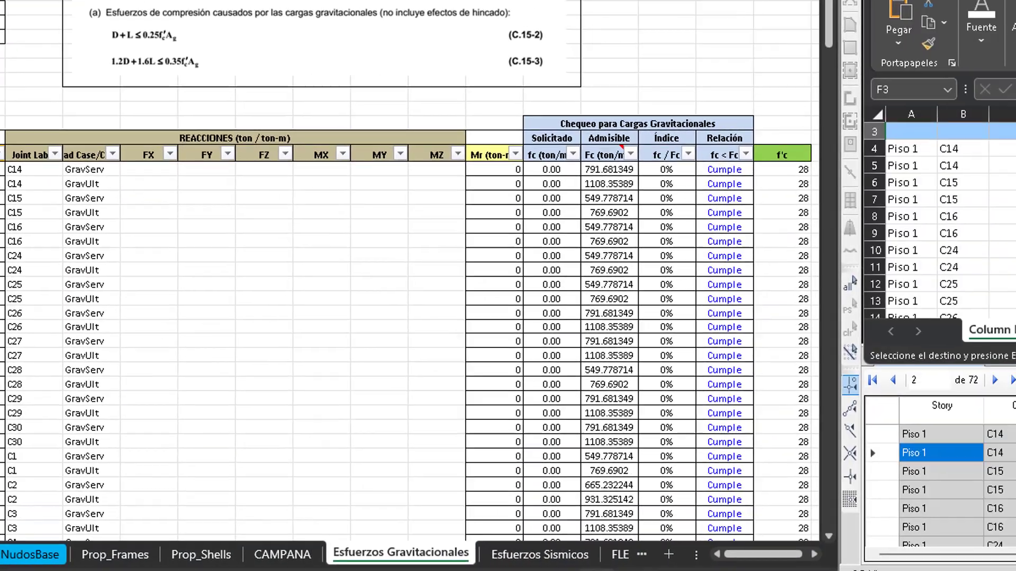
Step: Copy the axial P values from F4 downward into the FZ reactions column of Esfuerzos Gravitacionales, starting at row 18
{"action": "left_click", "coordinate": [841, 177]}
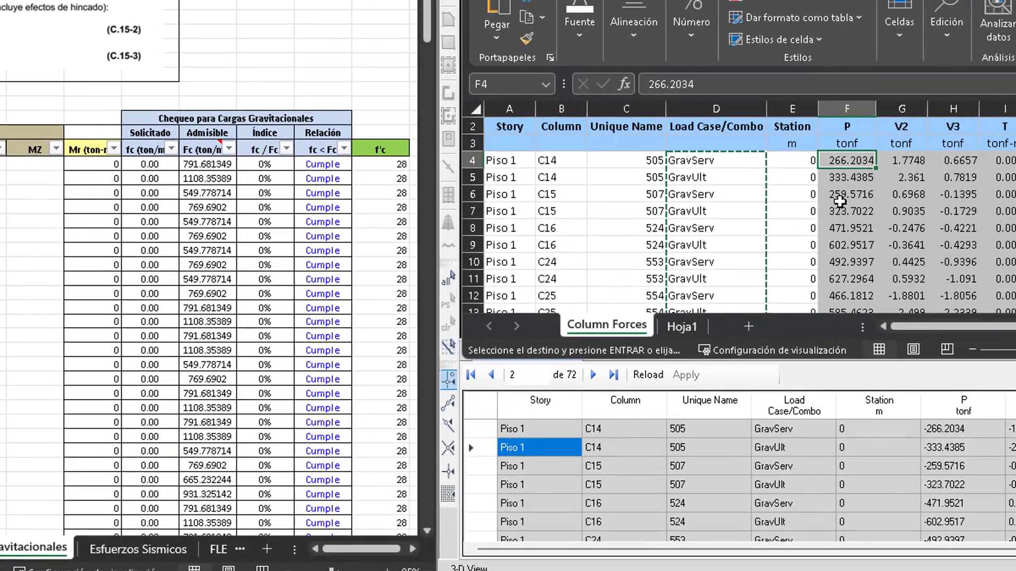
{"action": "key", "text": "ctrl+shift+Down"}
{"action": "key", "text": "ctrl+c"}
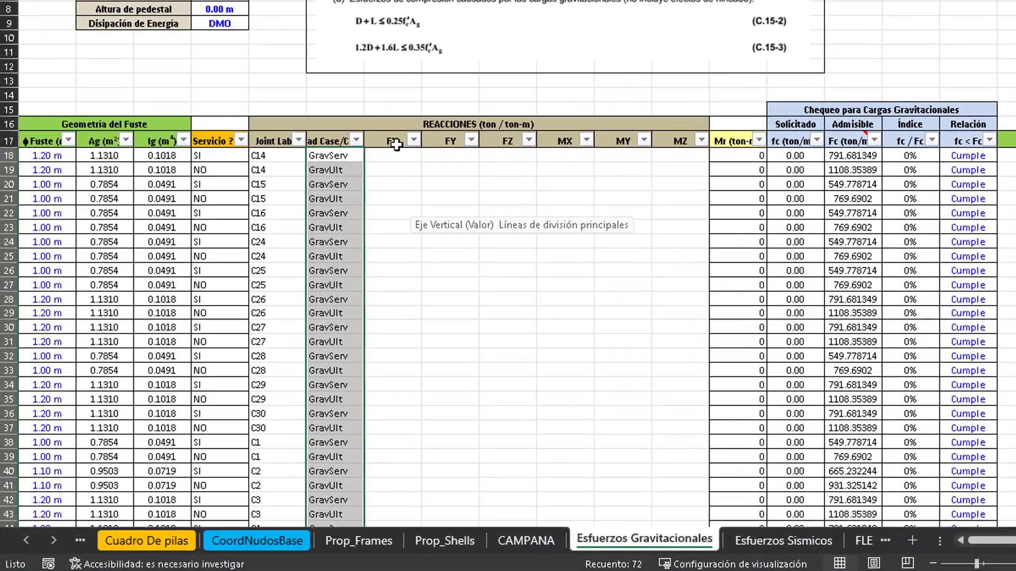
{"action": "right_click", "coordinate": [515, 155]}
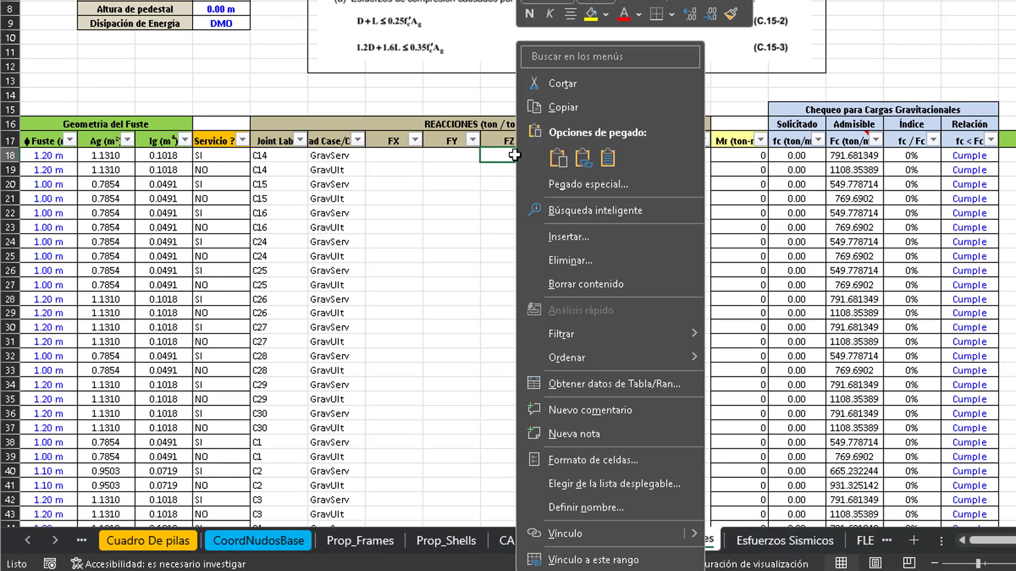
{"action": "left_click", "coordinate": [603, 157]}
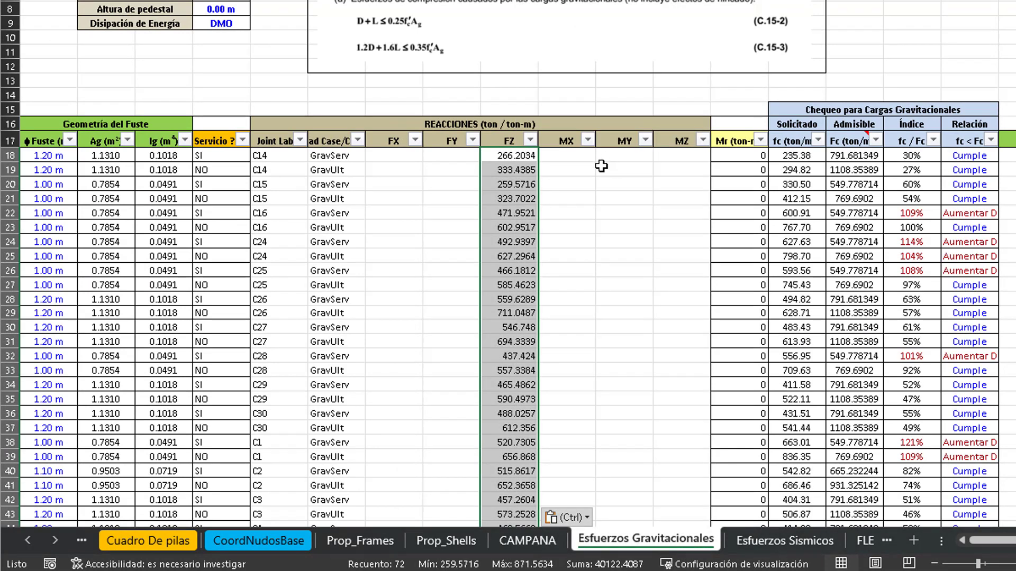
{"action": "left_click", "coordinate": [618, 184]}
Step: Open the Esfuerzos Sismicos sheet, and in ETABS examine the load cases and scale factors of the SismServ1 combination
{"action": "left_click", "coordinate": [803, 542]}
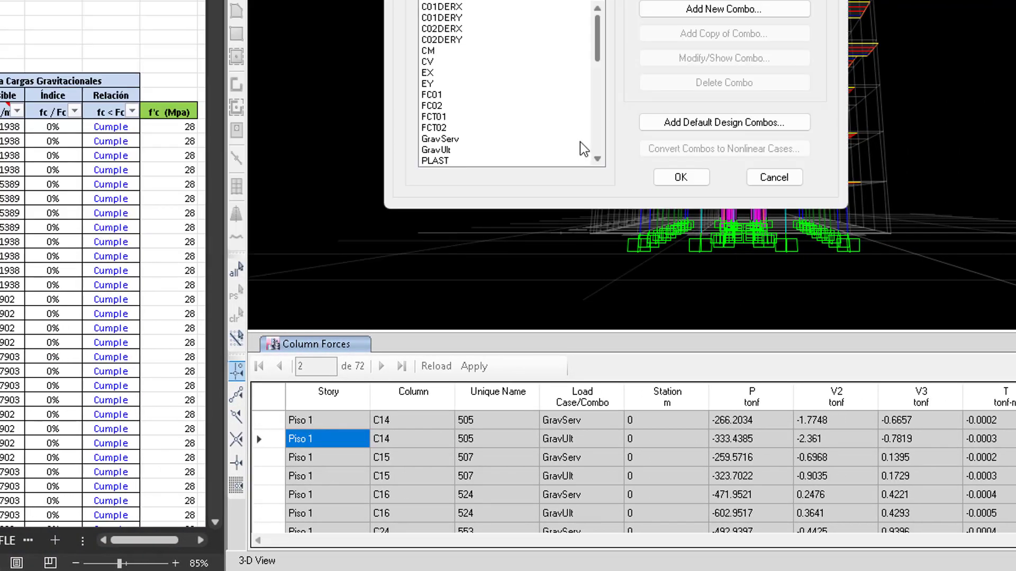
{"action": "scroll", "coordinate": [477, 87], "scroll_direction": "down", "scroll_amount": 1}
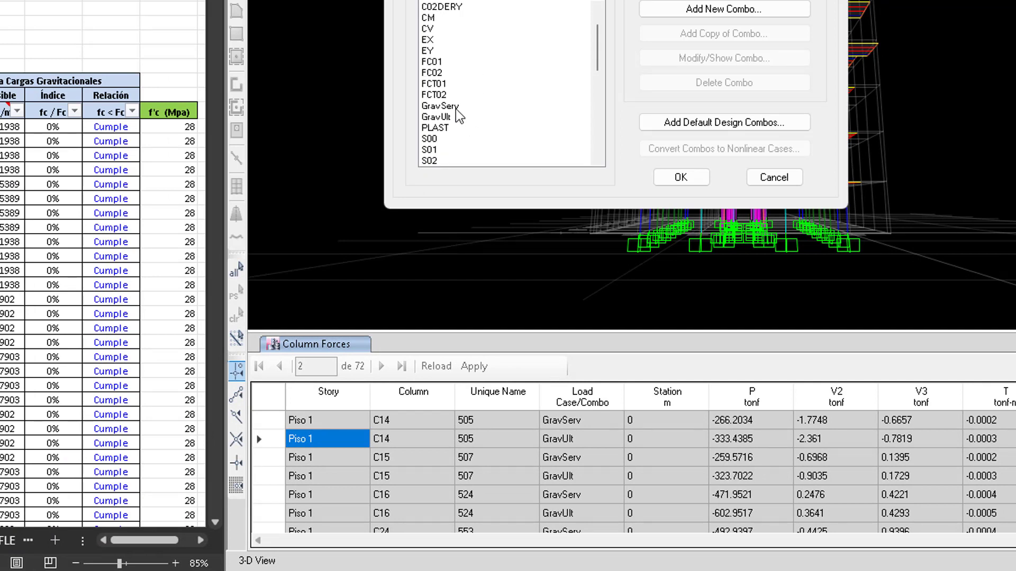
{"action": "scroll", "coordinate": [459, 114], "scroll_direction": "down", "scroll_amount": 6}
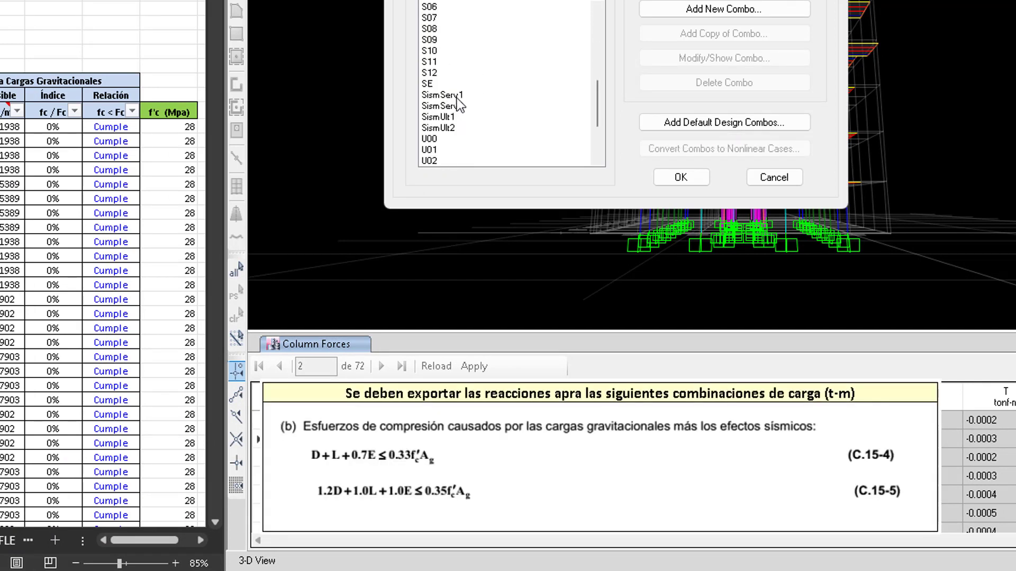
{"action": "left_click", "coordinate": [456, 97]}
{"action": "left_click", "coordinate": [451, 104]}
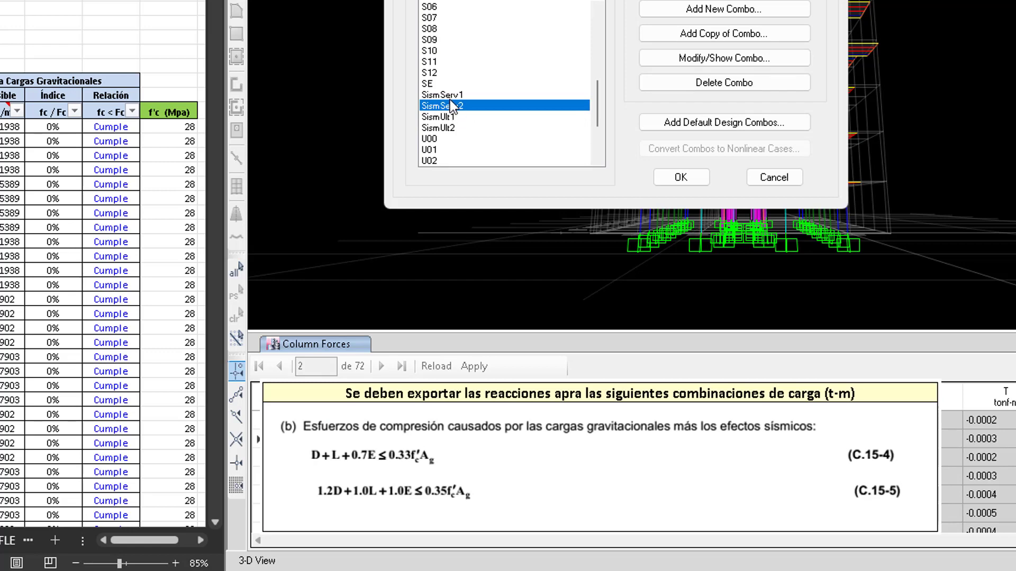
{"action": "left_click", "coordinate": [451, 95]}
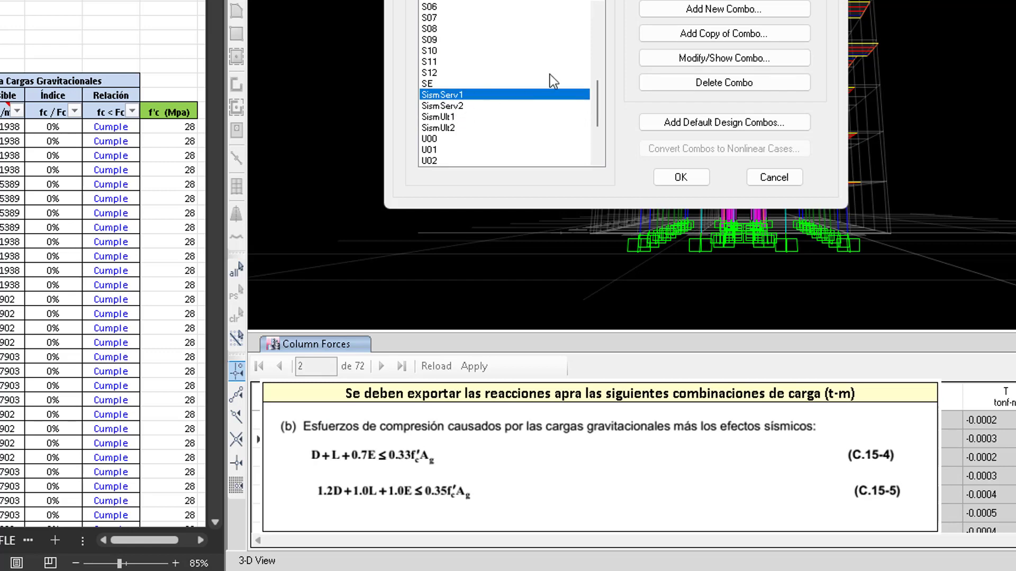
{"action": "left_click", "coordinate": [681, 60]}
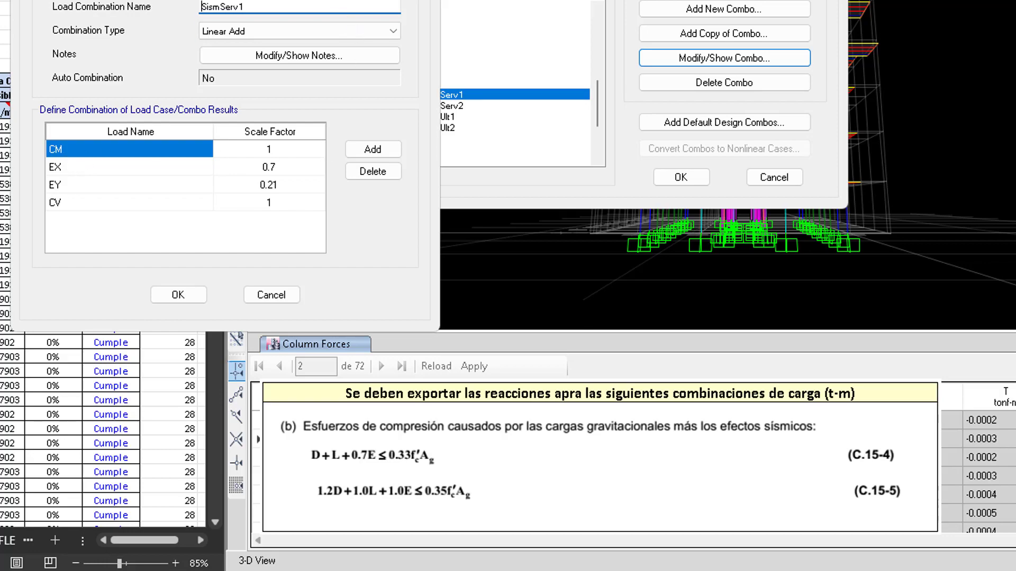
{"action": "left_click_drag", "start_coordinate": [350, 0], "coordinate": [862, 0]}
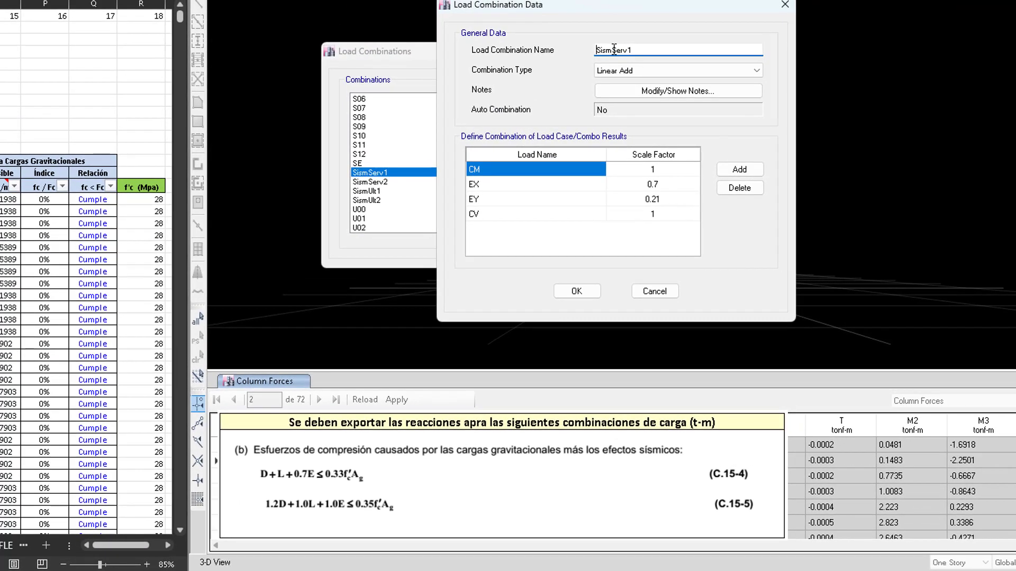
{"action": "mouse_move", "coordinate": [646, 22]}
{"action": "left_mouse_down"}
{"action": "mouse_move", "coordinate": [616, 21]}
{"action": "mouse_move", "coordinate": [655, 16]}
{"action": "left_mouse_up"}
{"action": "left_click", "coordinate": [678, 21]}
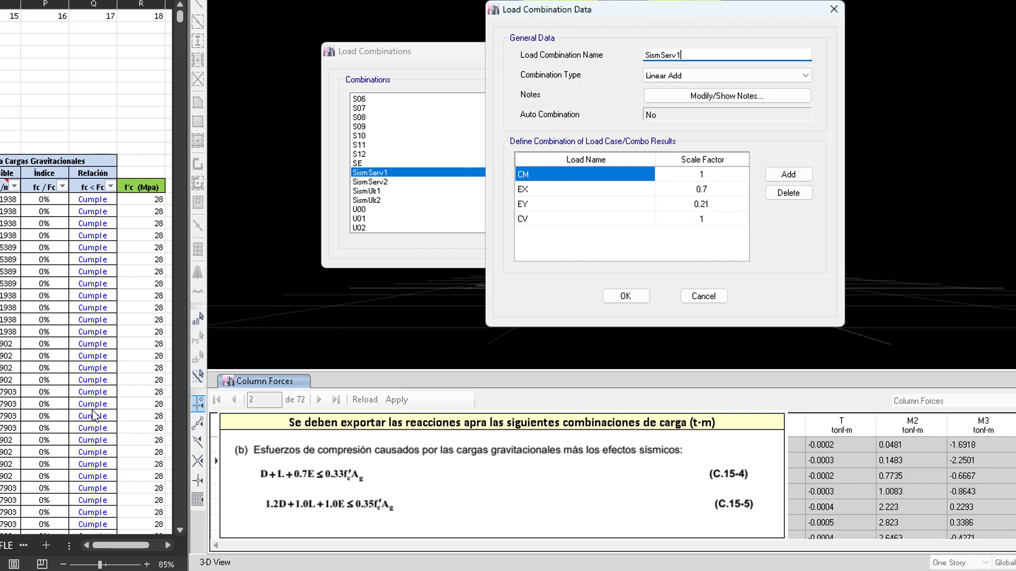
{"action": "left_click", "coordinate": [703, 296]}
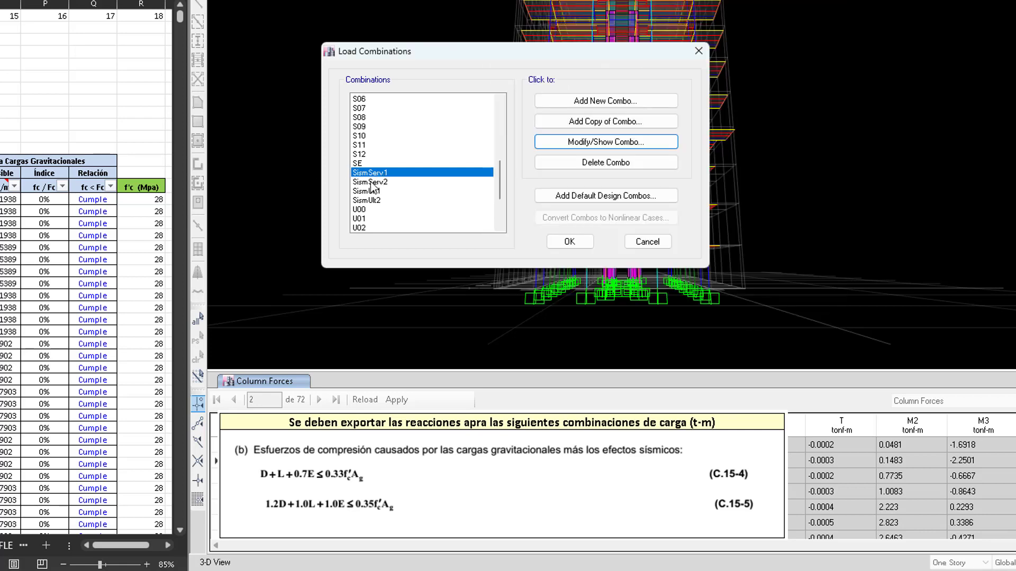
Step: Examine the scale factors of the SismServ2, SismUlt1 and SismUlt2 combinations and close the load combinations list
{"action": "left_click", "coordinate": [375, 183]}
{"action": "left_click", "coordinate": [576, 145]}
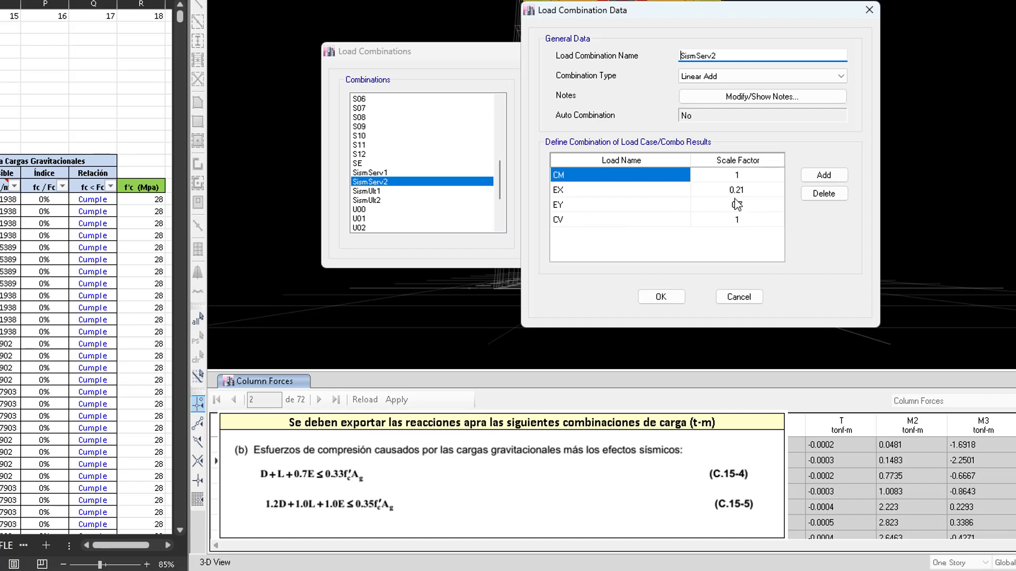
{"action": "left_click", "coordinate": [739, 297]}
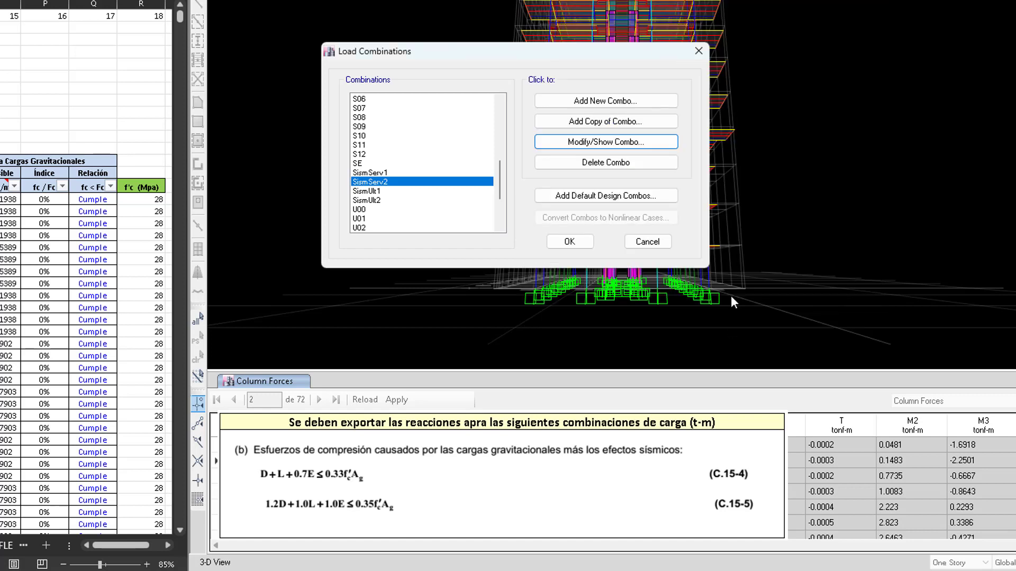
{"action": "left_click", "coordinate": [390, 192]}
{"action": "left_click", "coordinate": [606, 142]}
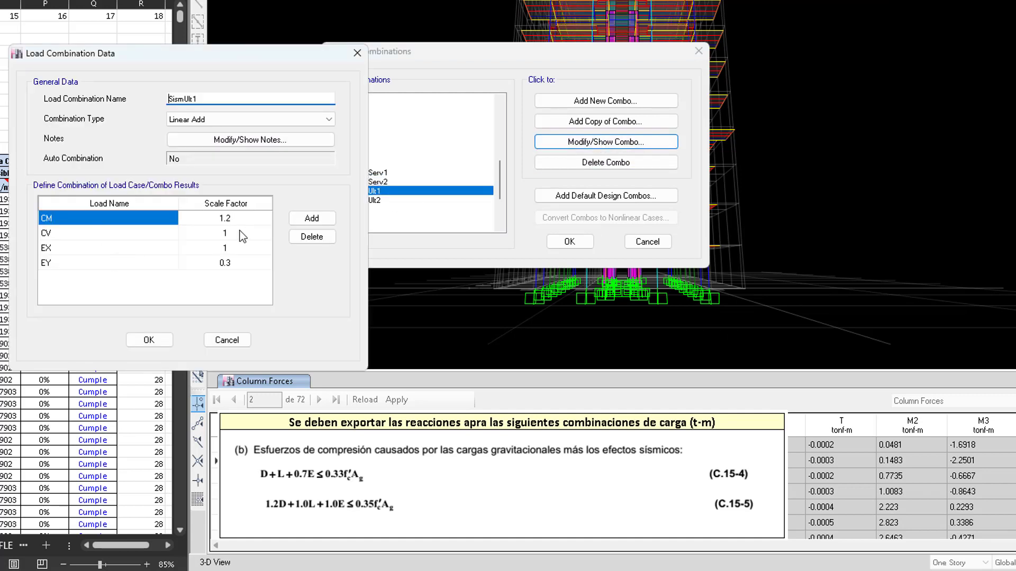
{"action": "left_click", "coordinate": [244, 345]}
{"action": "left_click", "coordinate": [371, 201]}
{"action": "left_click", "coordinate": [552, 142]}
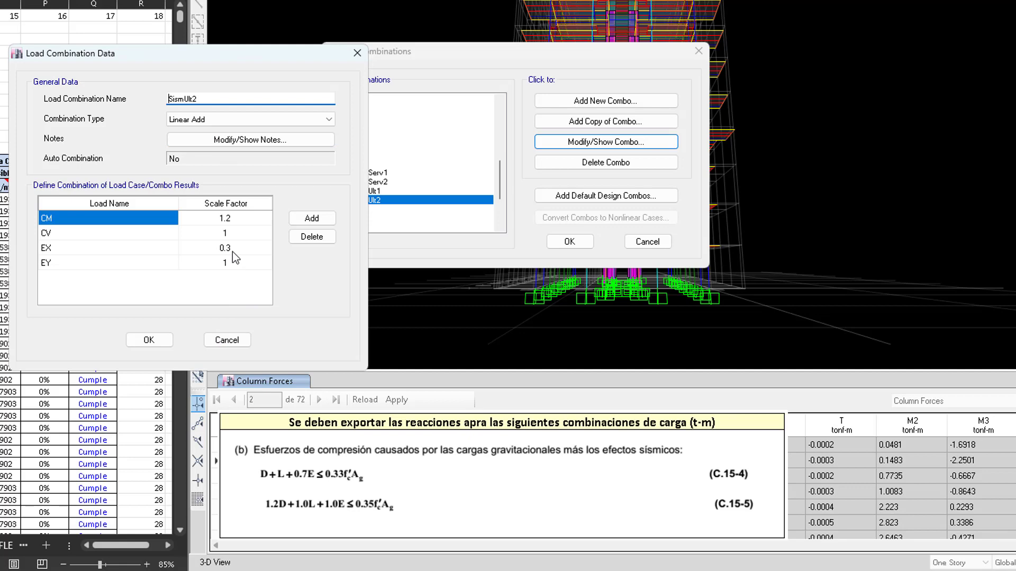
{"action": "left_click", "coordinate": [227, 341]}
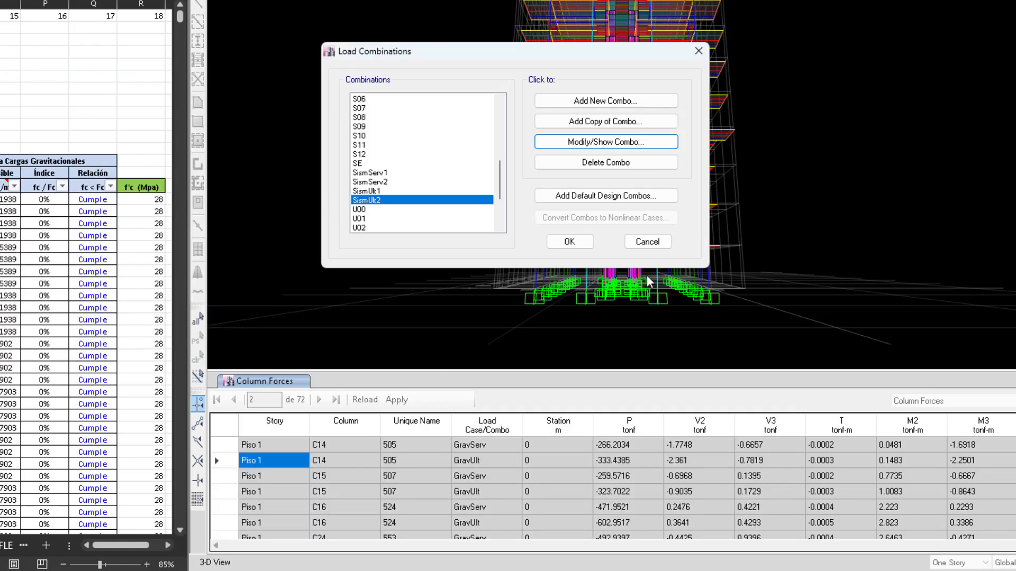
{"action": "left_click", "coordinate": [585, 243]}
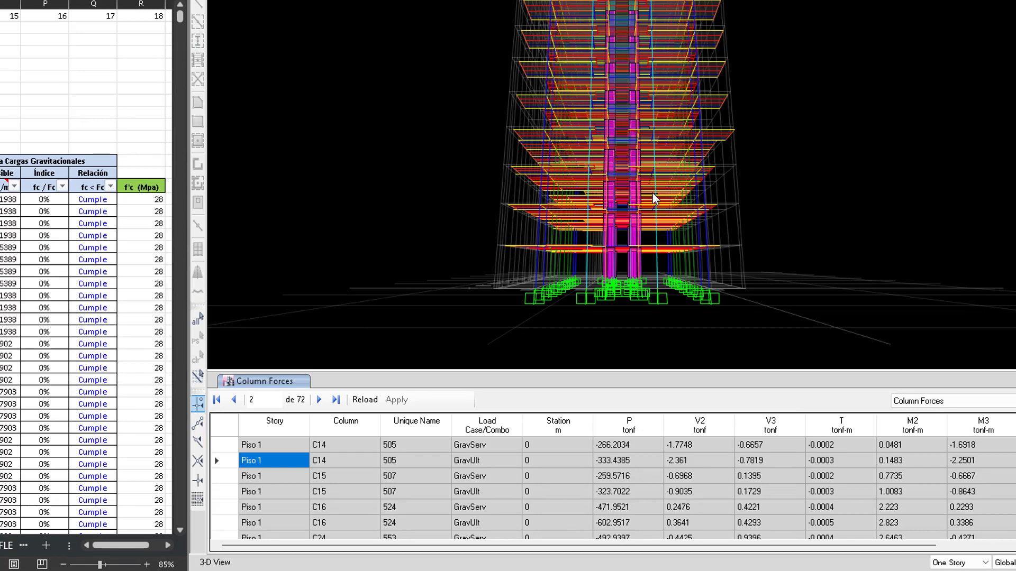
Step: Filter the Column Forces table to the combinations SismServ1 Max through SismUlt2 Min and export it to Excel
{"action": "left_click", "coordinate": [491, 428]}
{"action": "scroll", "coordinate": [580, 437], "scroll_direction": "down", "scroll_amount": 3}
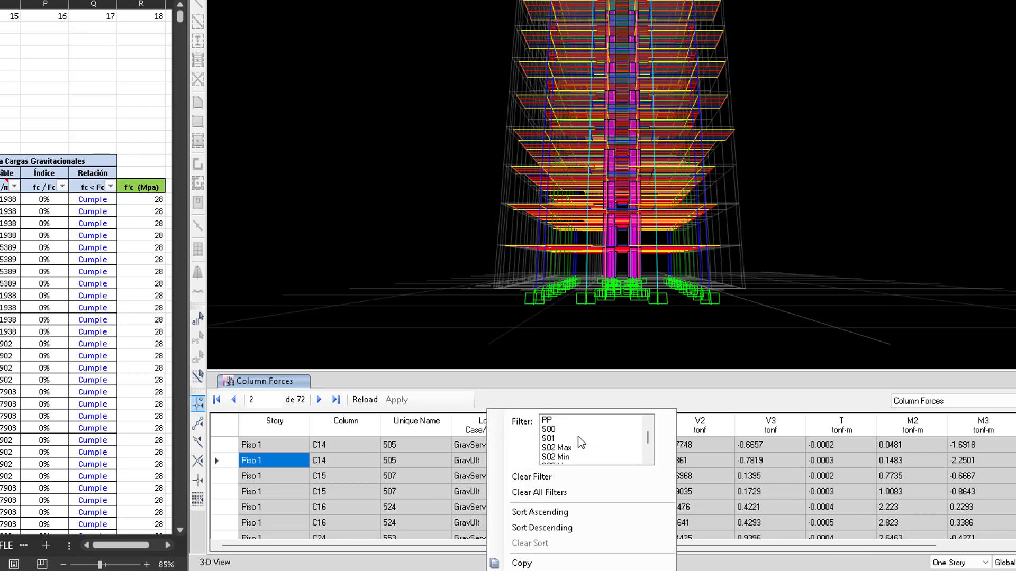
{"action": "scroll", "coordinate": [577, 444], "scroll_direction": "down", "scroll_amount": 1}
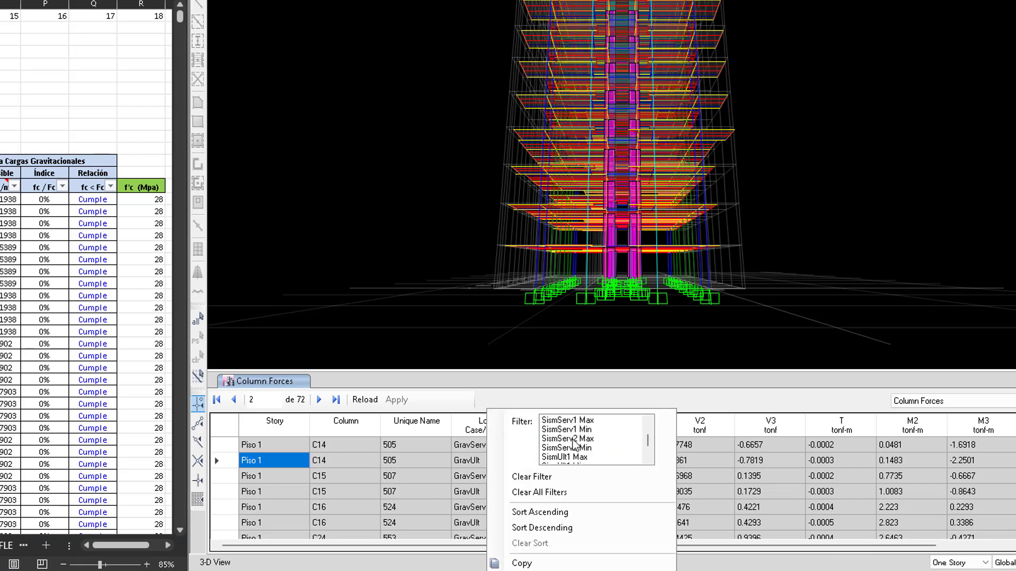
{"action": "left_click", "coordinate": [580, 421]}
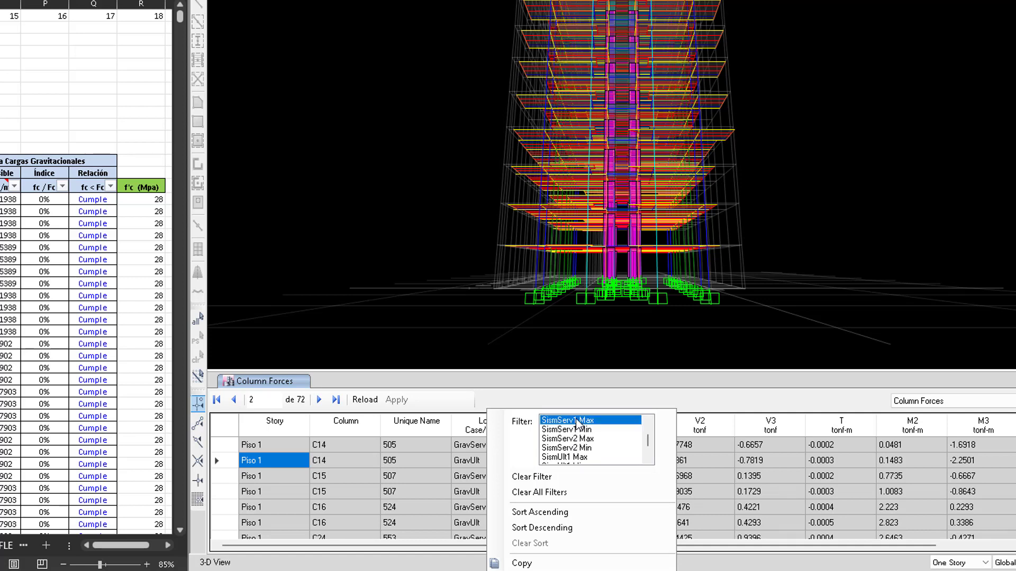
{"action": "scroll", "coordinate": [577, 453], "scroll_direction": "down", "scroll_amount": 1}
{"action": "left_click", "coordinate": [569, 457], "text": "shift"}
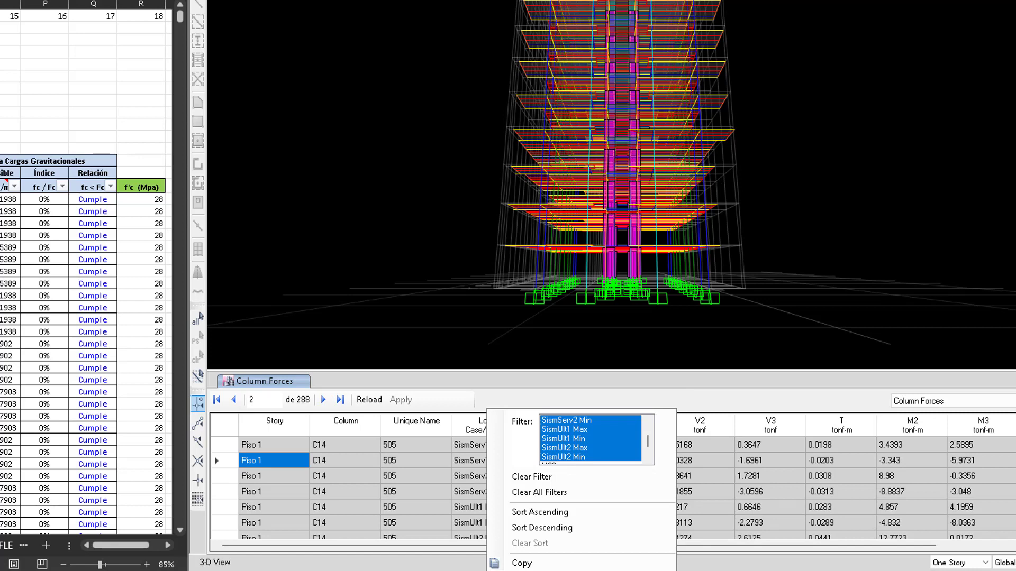
{"action": "left_click", "coordinate": [722, 406]}
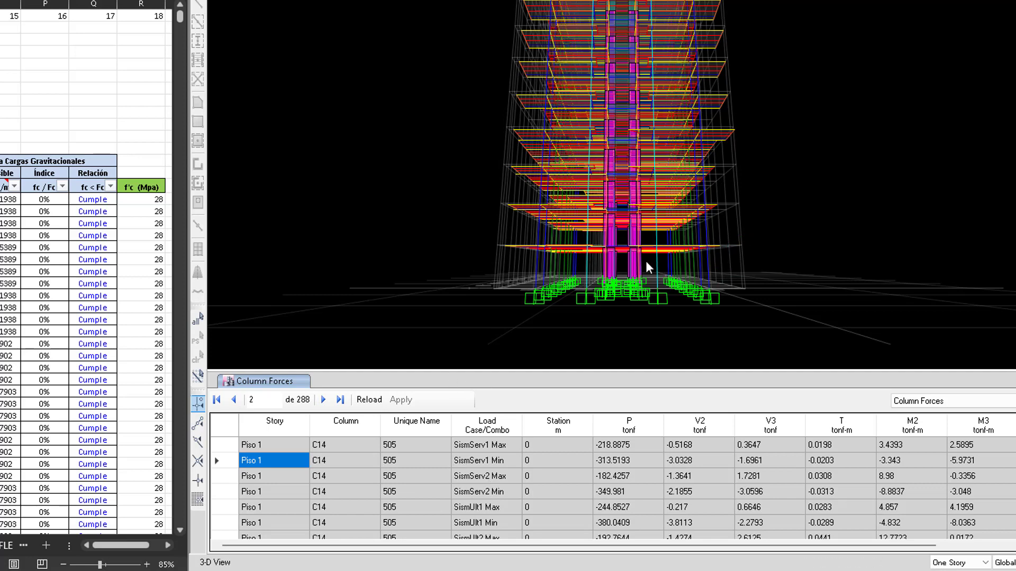
{"action": "right_click", "coordinate": [533, 458]}
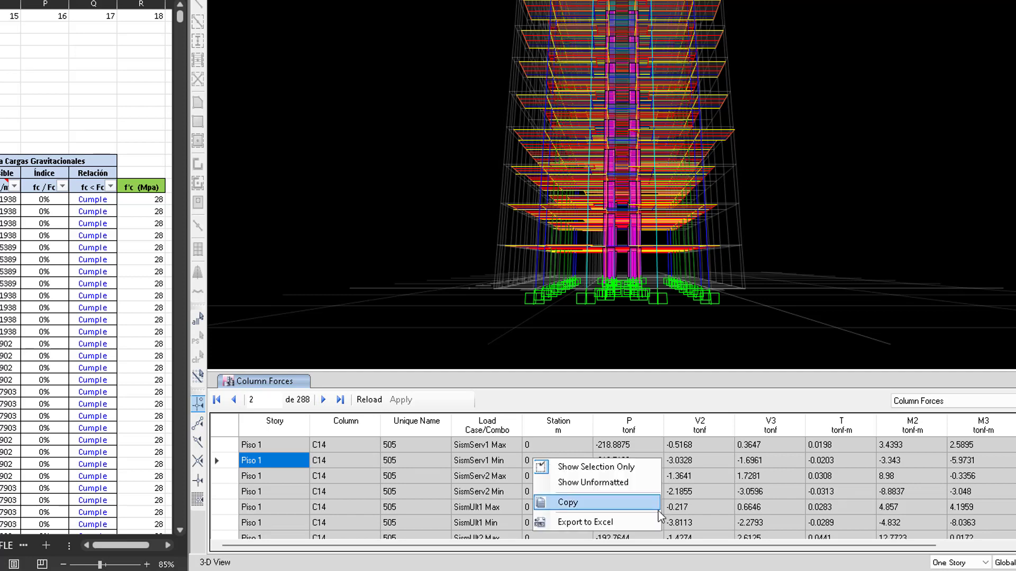
{"action": "left_click", "coordinate": [627, 523]}
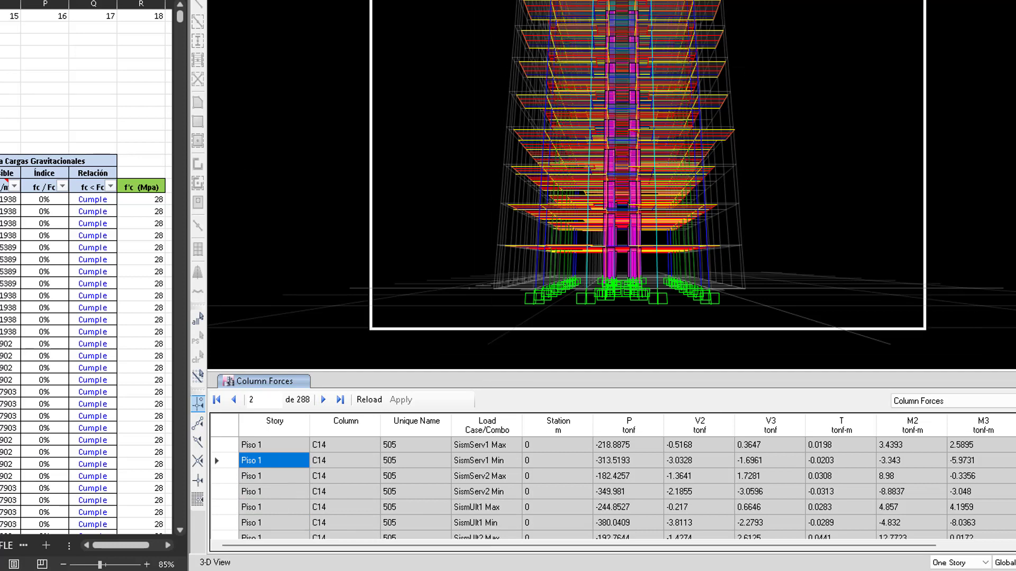
Step: Enter -1 in cell F1 of the exported Column Forces sheet and copy it
{"action": "left_click", "coordinate": [630, 115]}
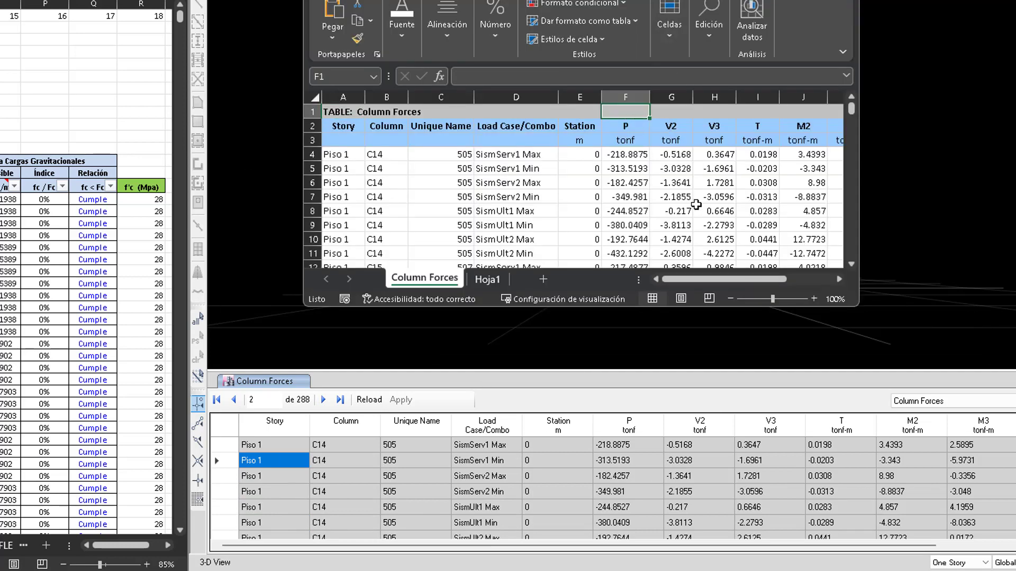
{"action": "type", "text": "-1"}
{"action": "key", "text": "ctrl+Return"}
{"action": "key", "text": "ctrl+c"}
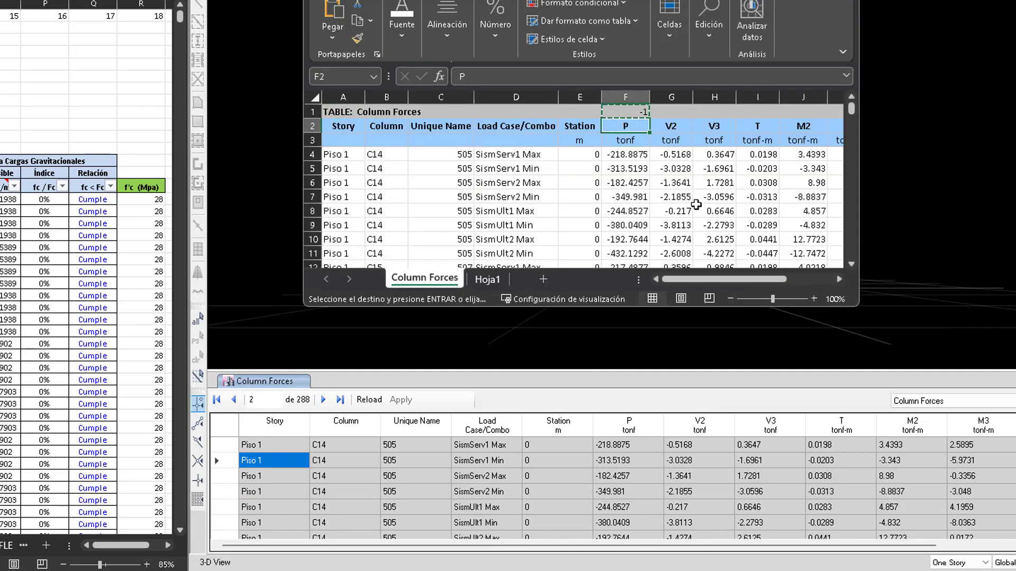
Step: Multiply all seismic force and moment values from F4 through the M3 column by the copied -1 using Paste Special
{"action": "left_click", "coordinate": [625, 154]}
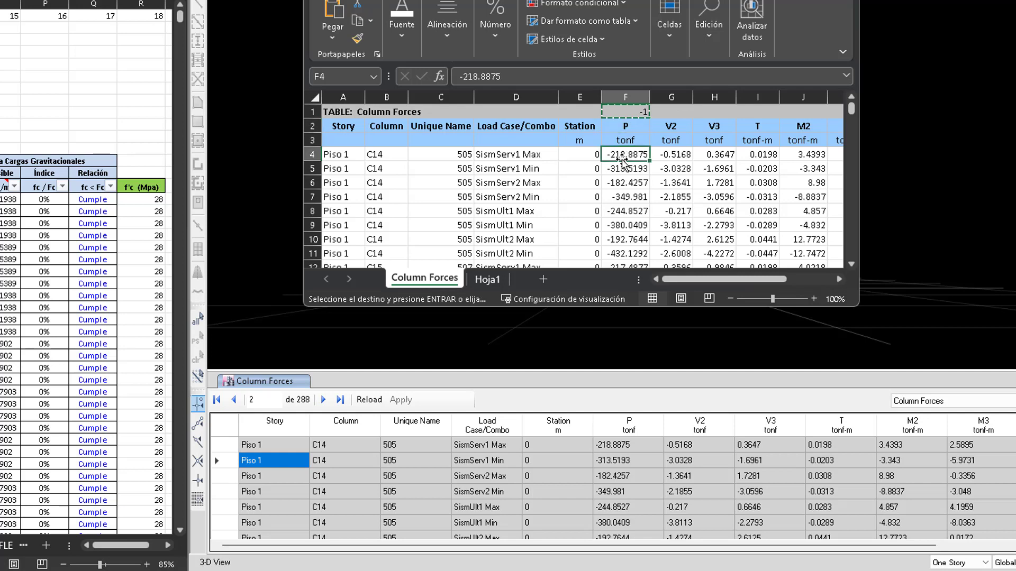
{"action": "key", "text": "shift+Right"}
{"action": "key", "text": "shift+Right"}
{"action": "key", "text": "shift+Right"}
{"action": "key", "text": "shift+Right"}
{"action": "key", "text": "shift+Right"}
{"action": "key", "text": "shift+Right"}
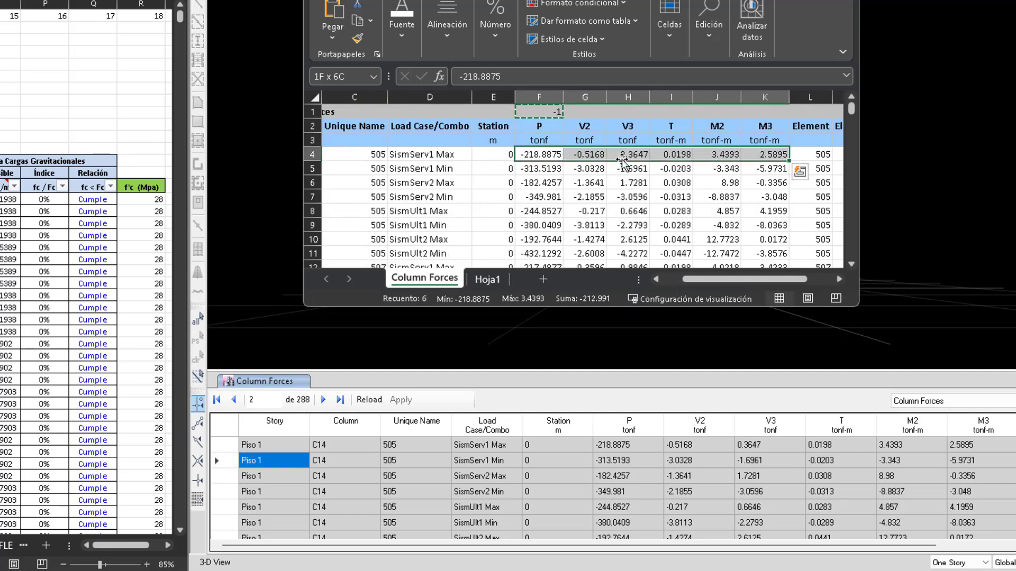
{"action": "key", "text": "ctrl+shift+Down"}
{"action": "right_click", "coordinate": [619, 167]}
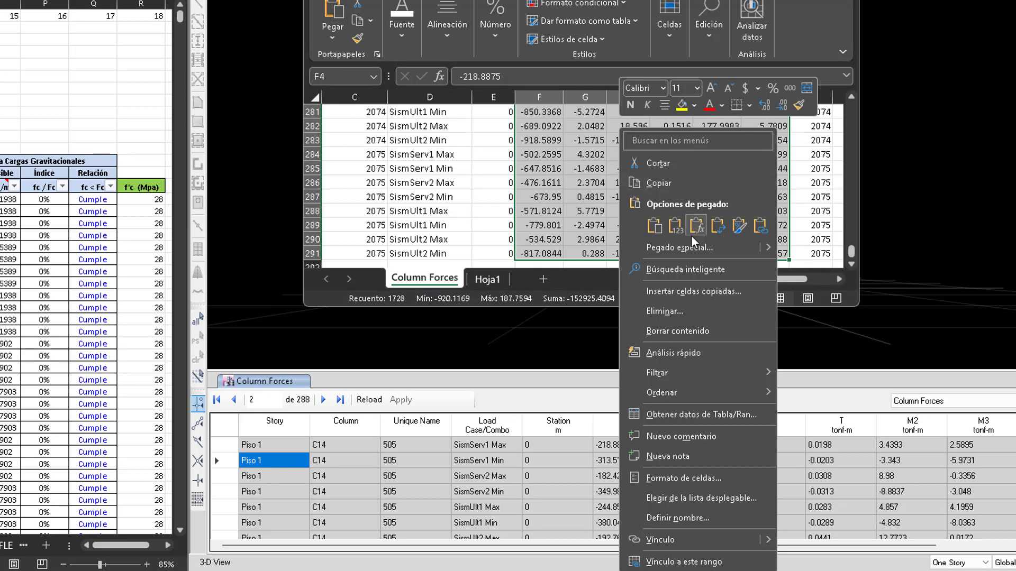
{"action": "left_click", "coordinate": [685, 247]}
{"action": "left_click", "coordinate": [707, 296]}
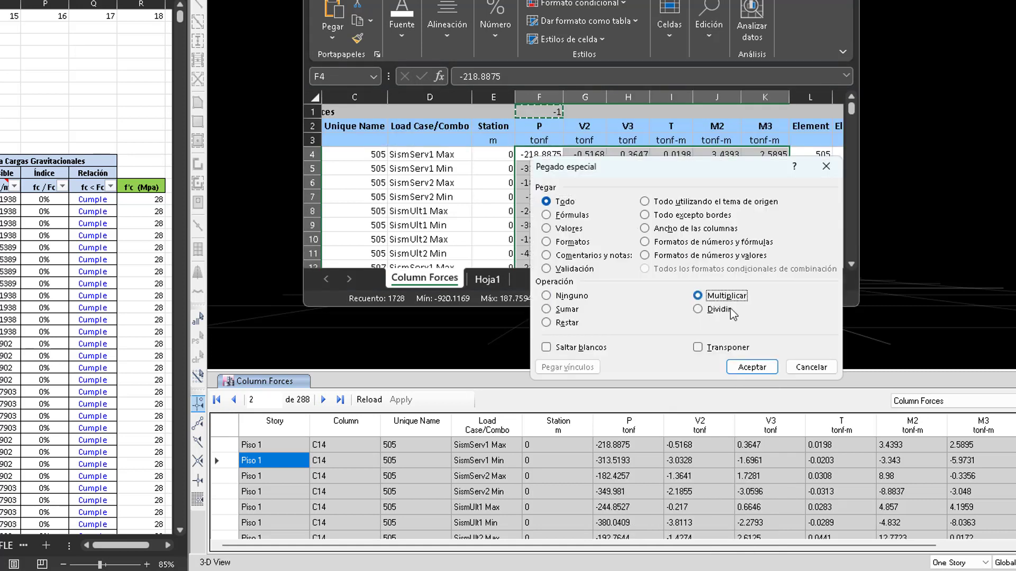
{"action": "left_click", "coordinate": [752, 367]}
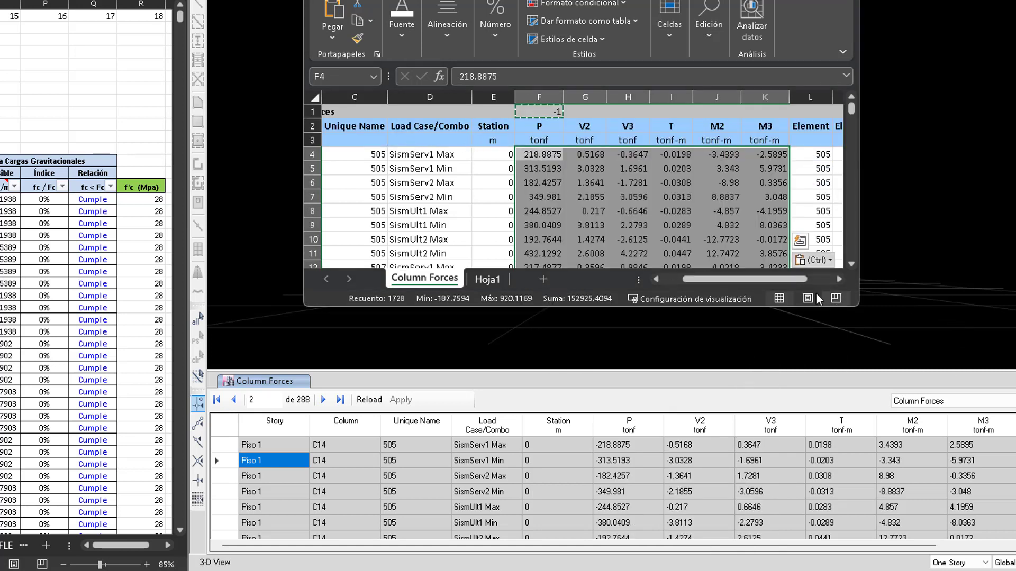
Step: Copy the column labels from B4 downward into the Joint Label column of the Esfuerzos Sismicos sheet, starting at E16
{"action": "left_click_drag", "start_coordinate": [743, 278], "coordinate": [716, 279]}
{"action": "left_click", "coordinate": [354, 153]}
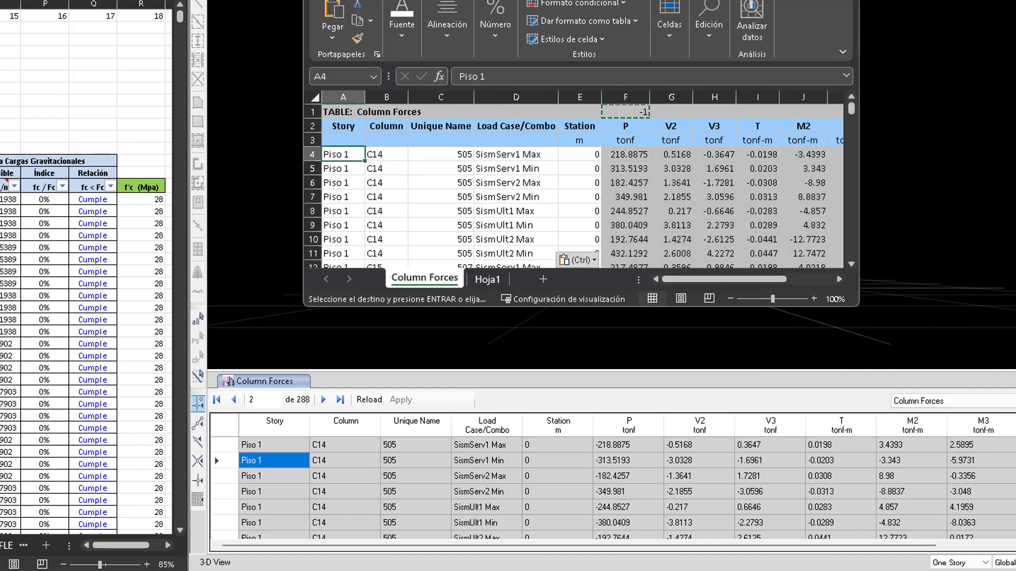
{"action": "left_click", "coordinate": [387, 154]}
{"action": "key", "text": "ctrl+shift+Down"}
{"action": "key", "text": "ctrl+c"}
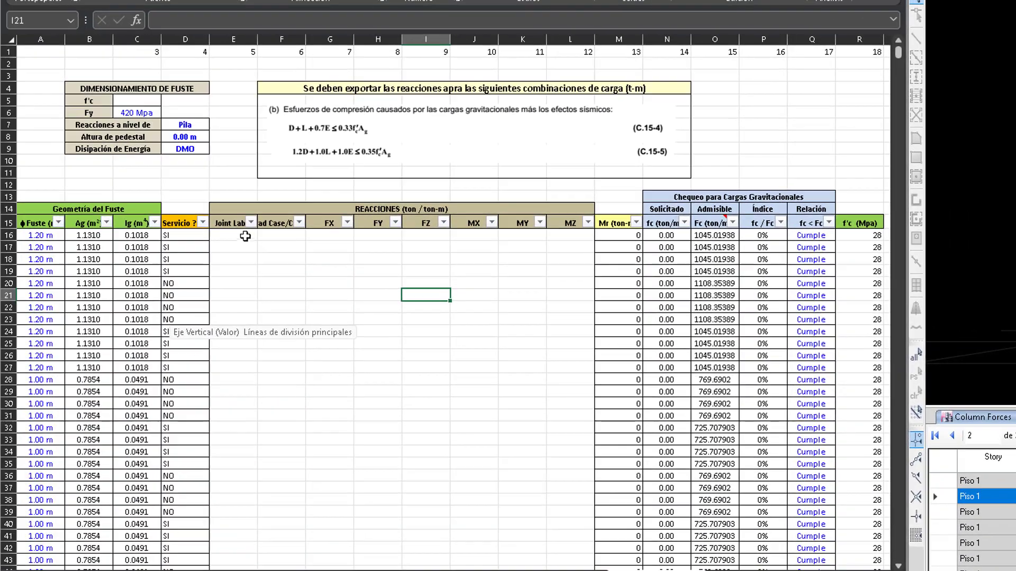
{"action": "right_click", "coordinate": [244, 235]}
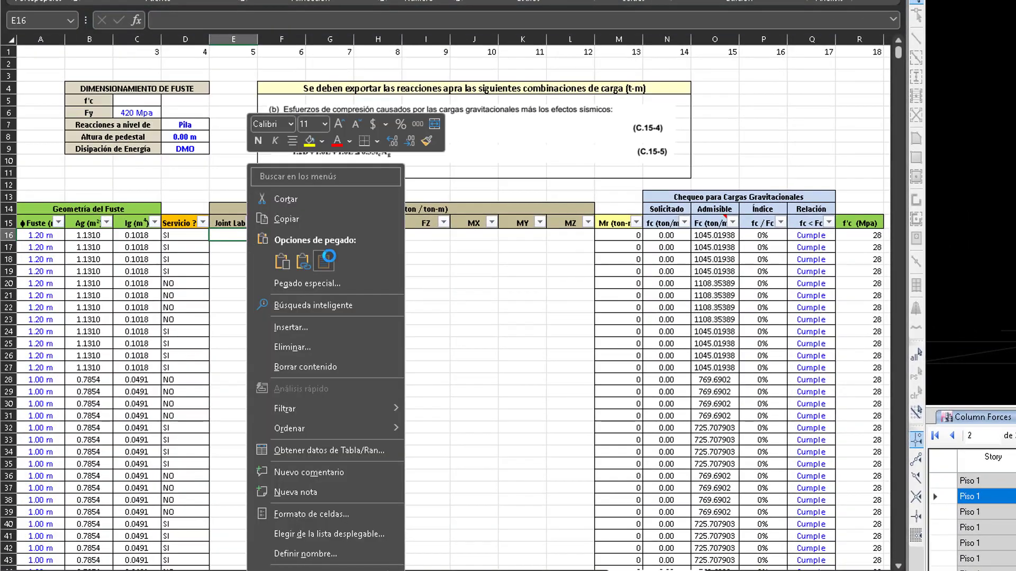
{"action": "left_click", "coordinate": [328, 258]}
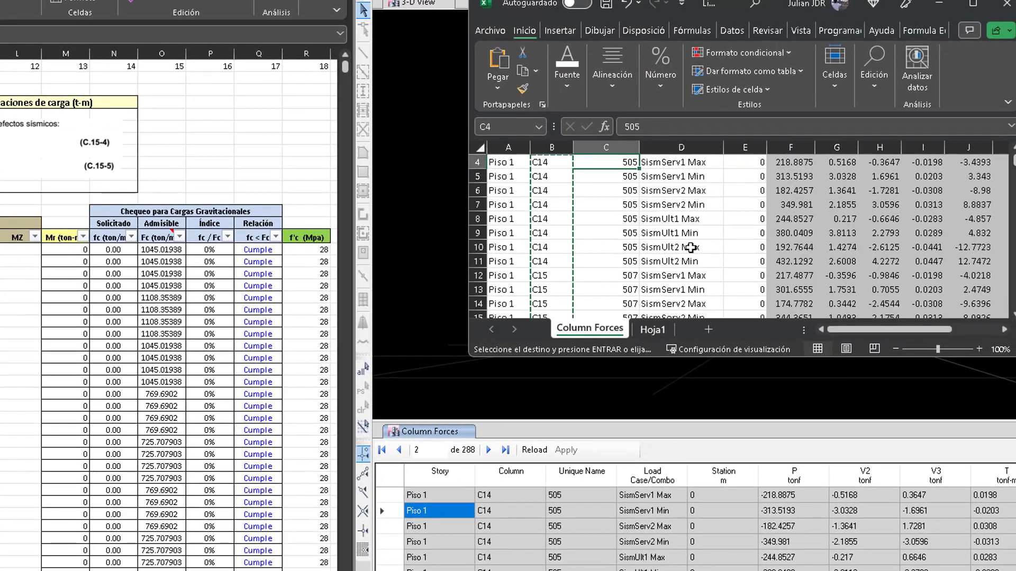
Step: Copy the combination names from D4 downward in Column Forces into the seismic sheet's Load Case/Combo column, starting at F16
{"action": "key", "text": "Right"}
{"action": "scroll", "coordinate": [690, 247], "scroll_direction": "up", "scroll_amount": 1}
{"action": "key", "text": "ctrl+shift+Down"}
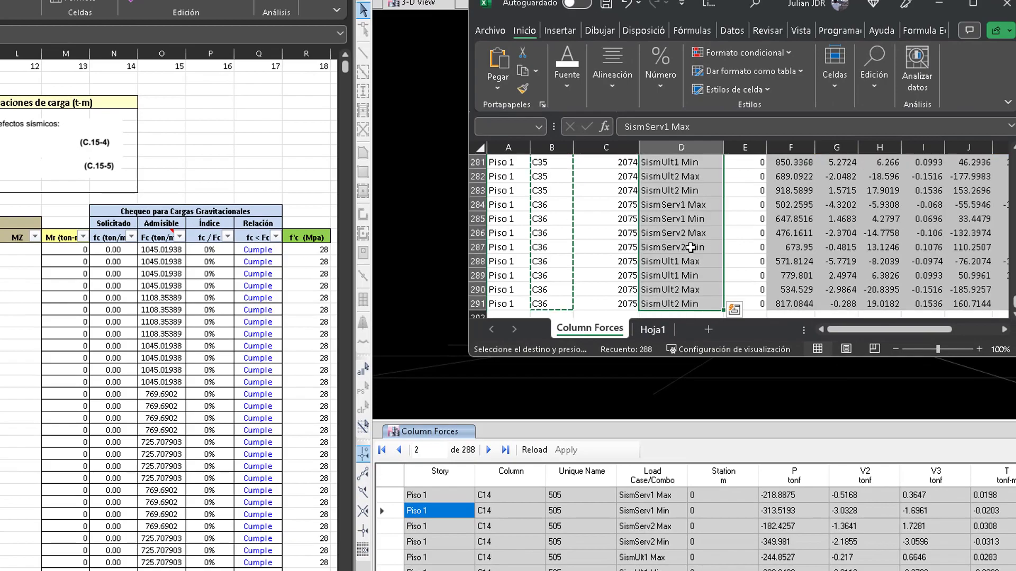
{"action": "key", "text": "ctrl+c"}
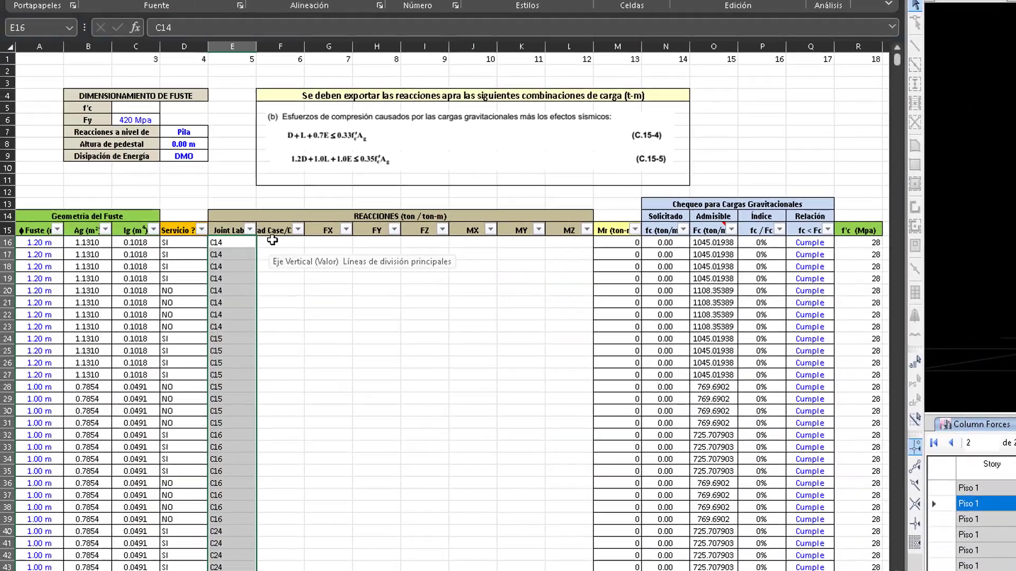
{"action": "right_click", "coordinate": [272, 240]}
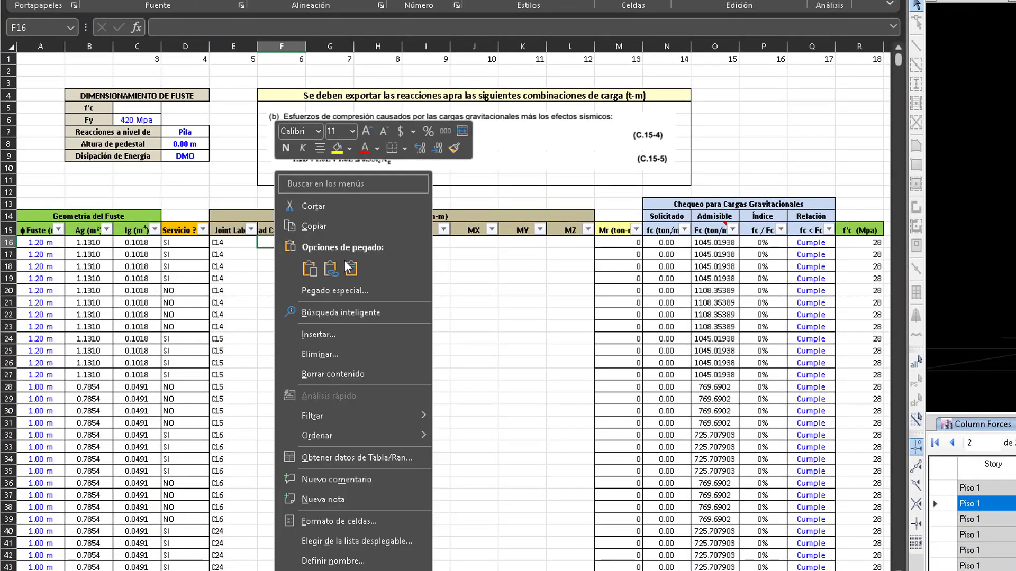
{"action": "left_click", "coordinate": [328, 264]}
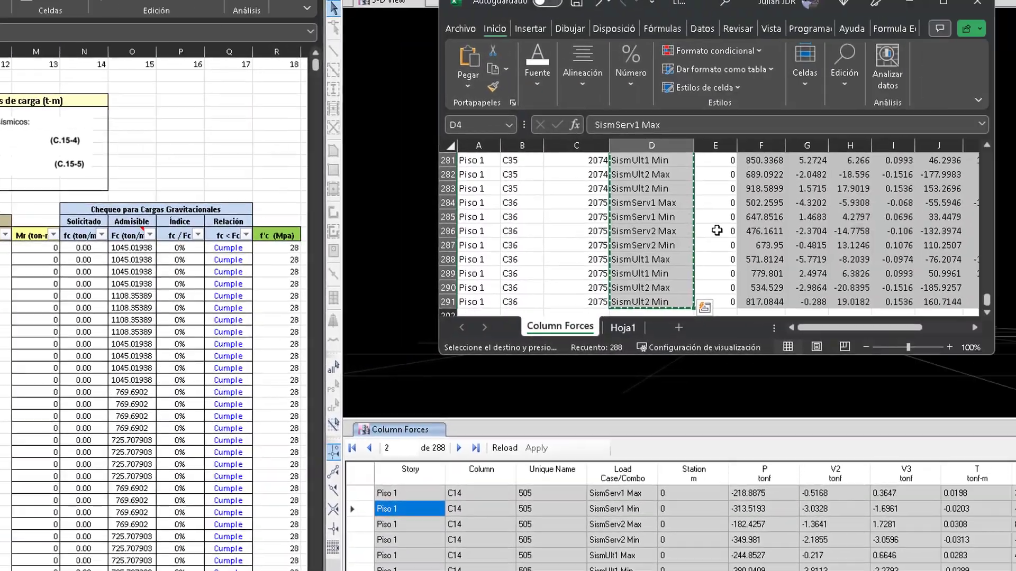
Step: Copy the axial forces from F4 downward into the seismic sheet's FZ column at I16, and close the export without keeping the clipboard
{"action": "key", "text": "Right"}
{"action": "key", "text": "Right"}
{"action": "key", "text": "Up"}
{"action": "key", "text": "Down"}
{"action": "key", "text": "ctrl+shift+Down"}
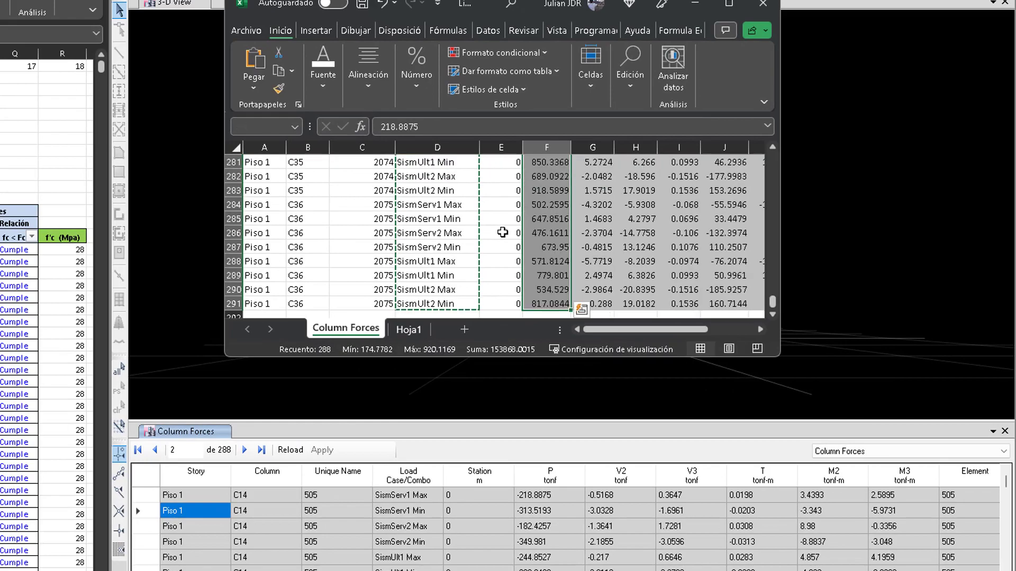
{"action": "key", "text": "ctrl+c"}
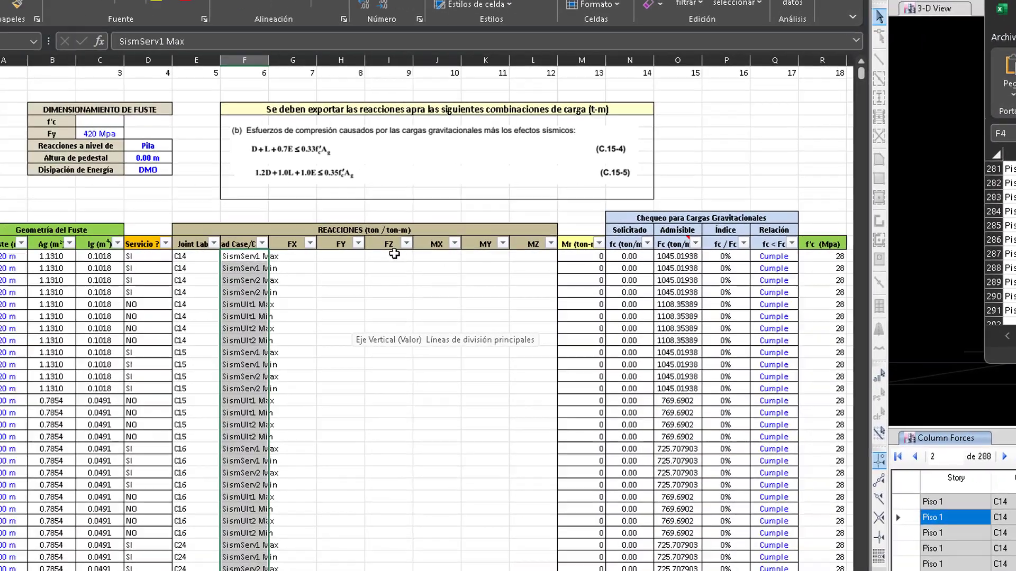
{"action": "right_click", "coordinate": [394, 255]}
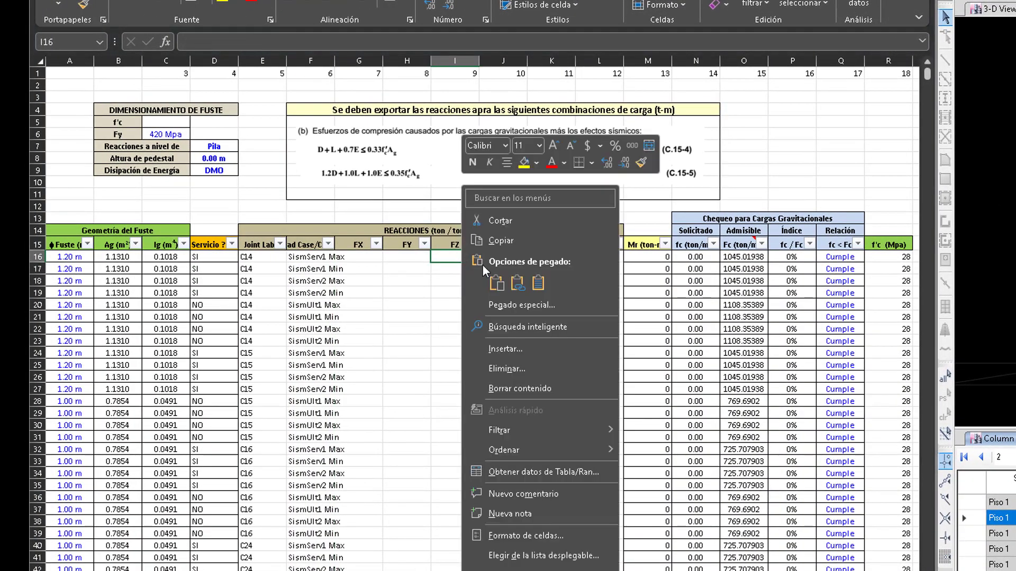
{"action": "left_click", "coordinate": [534, 282]}
{"action": "left_click", "coordinate": [534, 281]}
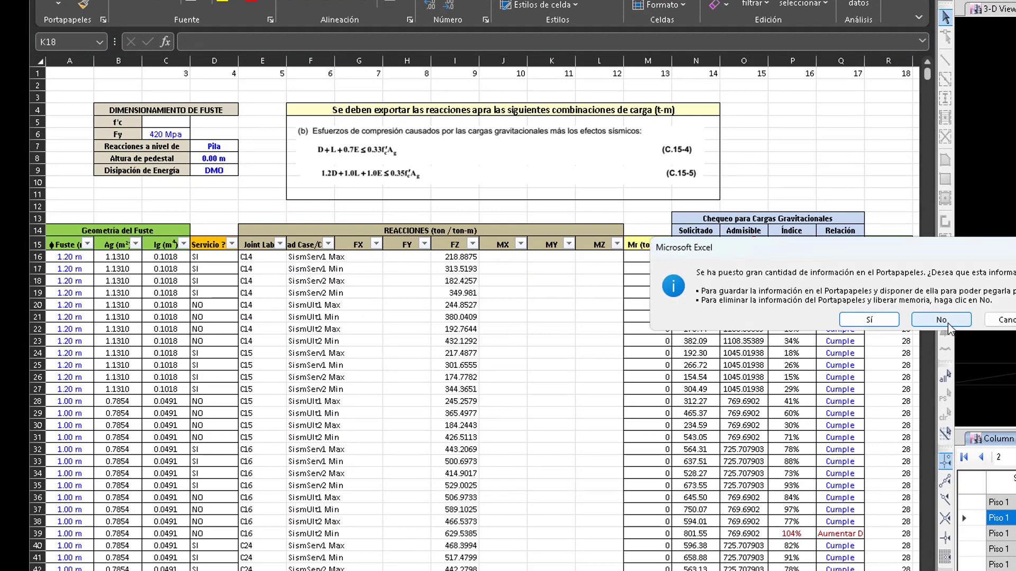
{"action": "left_click", "coordinate": [947, 321]}
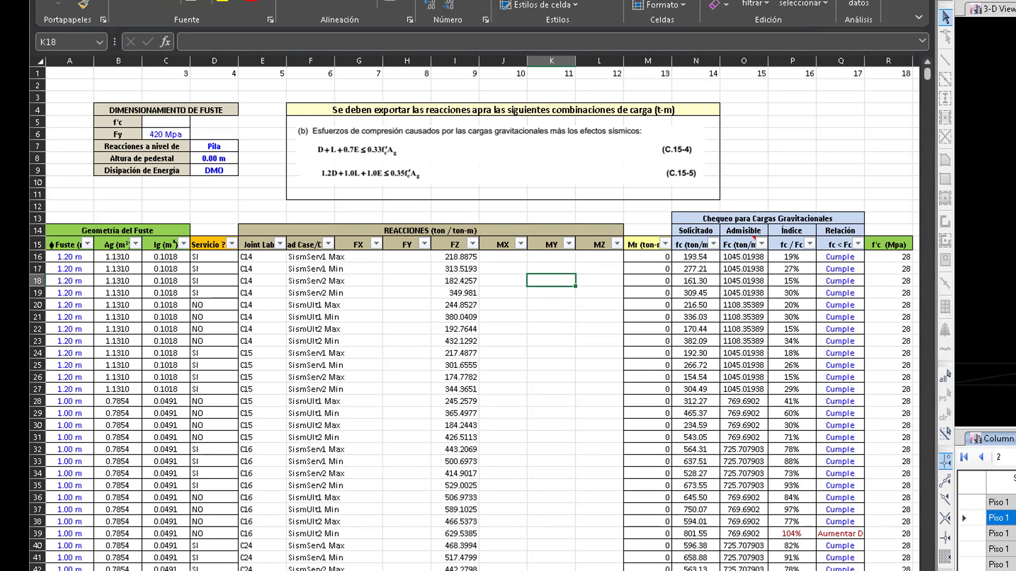
Step: Examine the gravity sheet's GravServ and GravUlt rows against their Servicio ? entries, and look over the pile design sheet
{"action": "key", "text": "ctrl+Page_Up"}
{"action": "key", "text": "ctrl+Page_Down"}
{"action": "key", "text": "ctrl+Page_Up"}
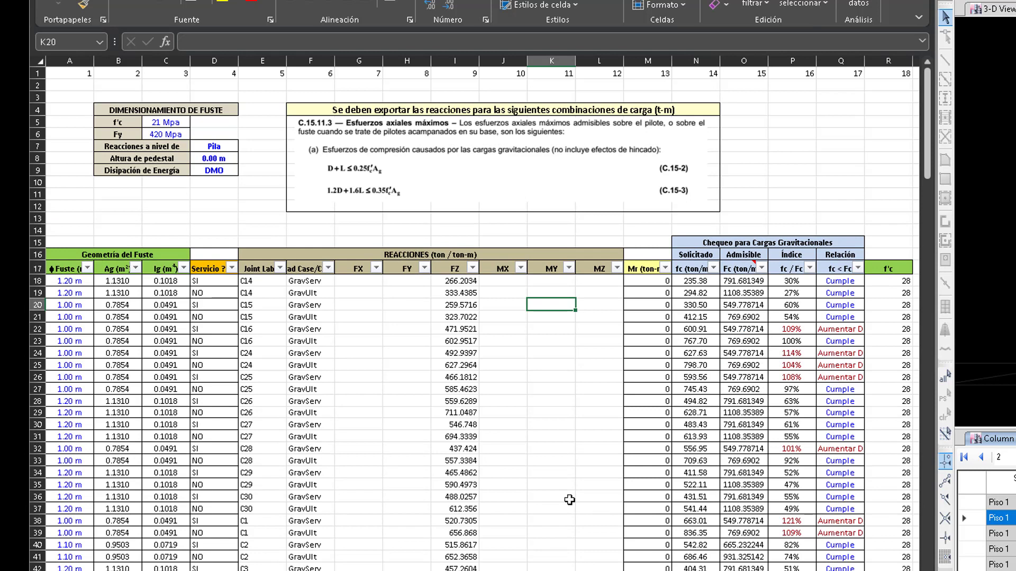
{"action": "left_click", "coordinate": [579, 369]}
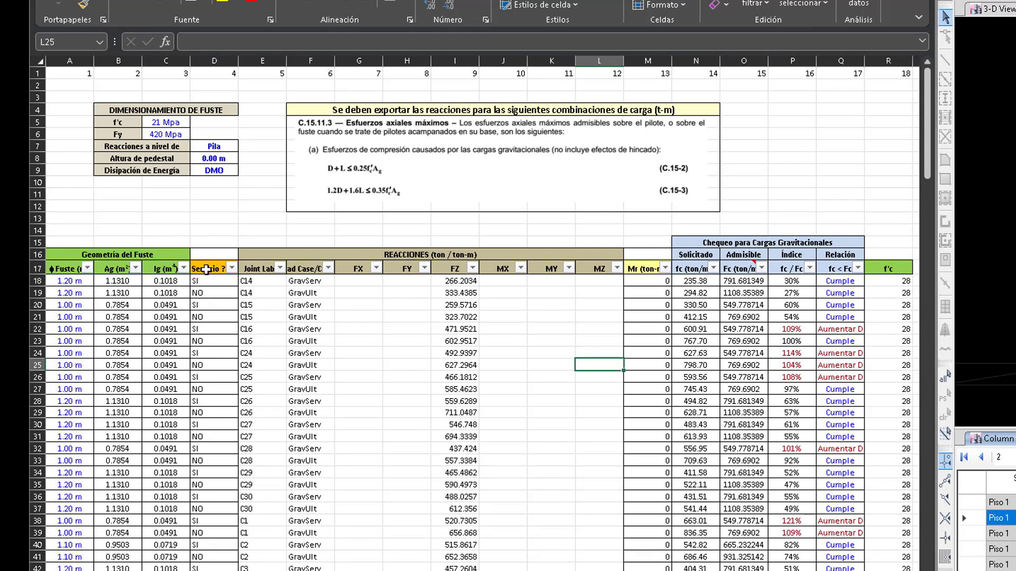
{"action": "left_click", "coordinate": [305, 292]}
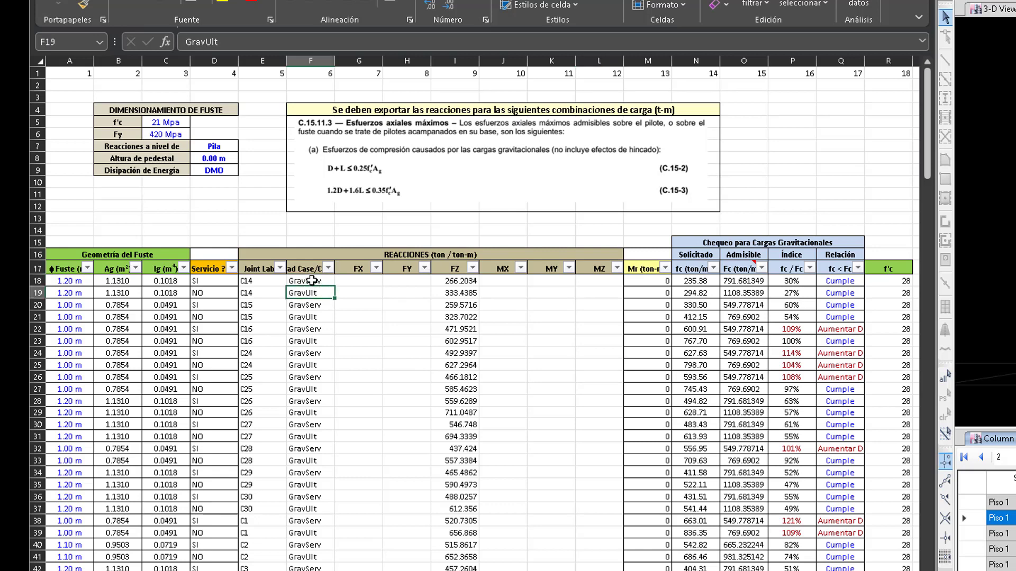
{"action": "left_click", "coordinate": [312, 280]}
{"action": "left_click", "coordinate": [310, 292]}
{"action": "left_click", "coordinate": [312, 281]}
{"action": "left_click", "coordinate": [311, 291]}
{"action": "left_click", "coordinate": [316, 281]}
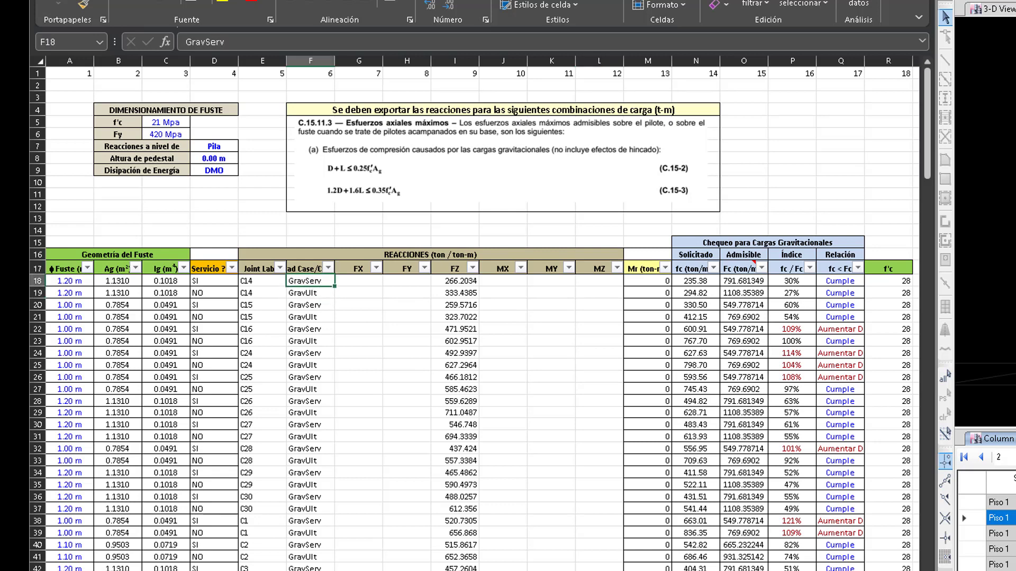
{"action": "left_click", "coordinate": [162, 570]}
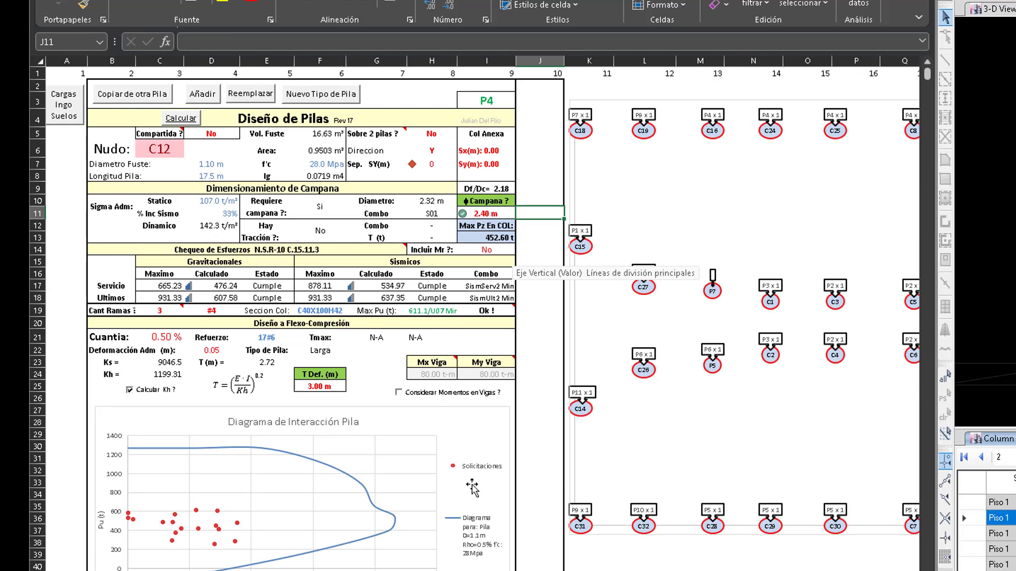
{"action": "left_click", "coordinate": [307, 570]}
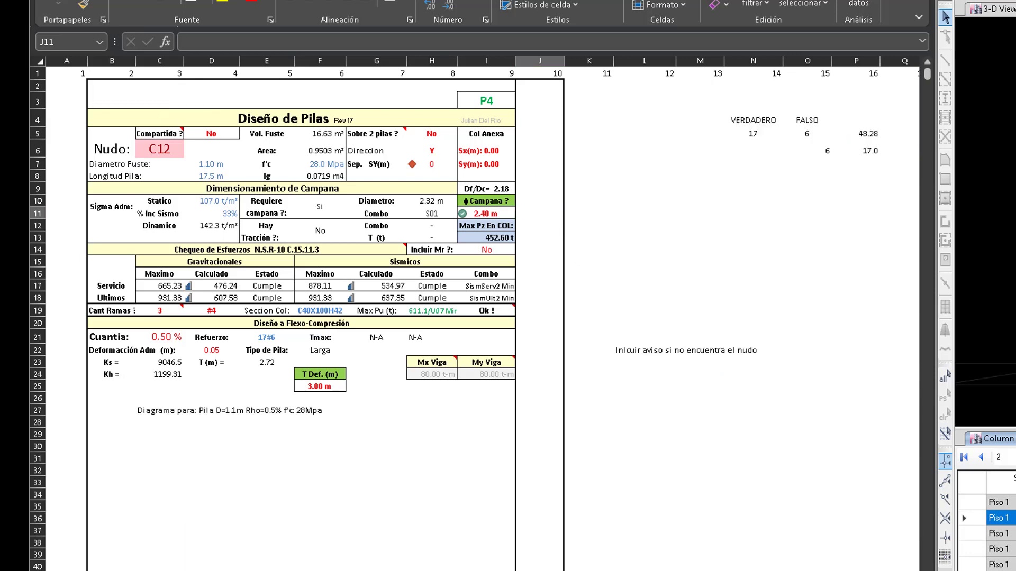
Step: Filter the gravity sheet's Load Case/Combo column to GravServ and check the Servicio ? entries of those rows
{"action": "left_click", "coordinate": [328, 268]}
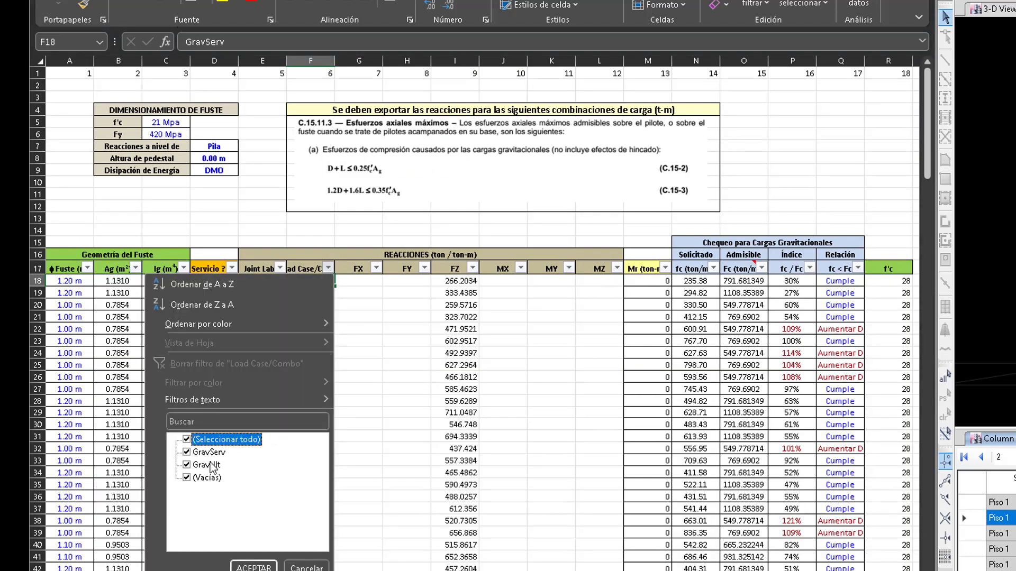
{"action": "left_click", "coordinate": [212, 439]}
{"action": "left_click", "coordinate": [209, 452]}
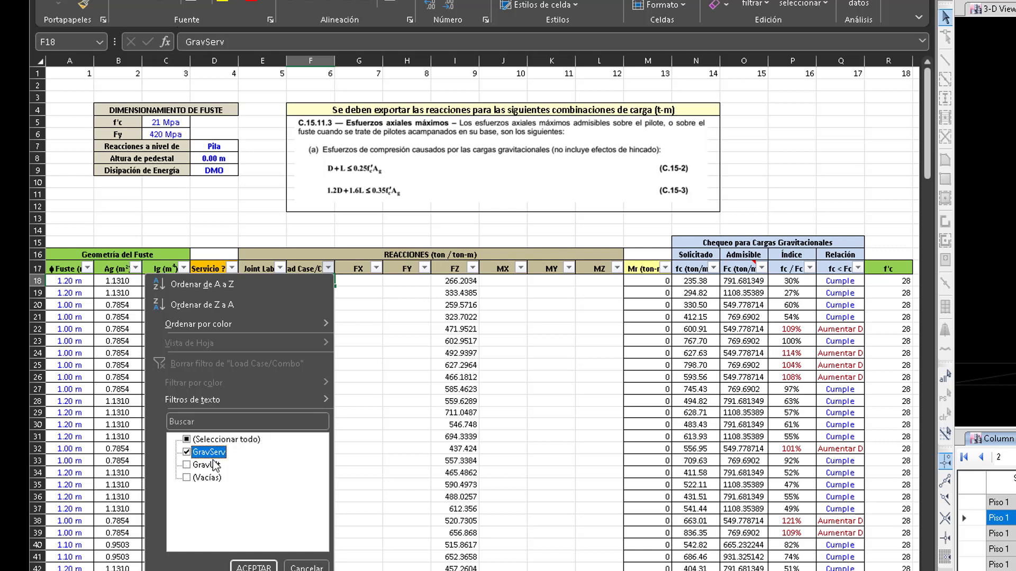
{"action": "left_click", "coordinate": [253, 565]}
{"action": "left_click", "coordinate": [208, 285]}
{"action": "key", "text": "ctrl+shift+Down"}
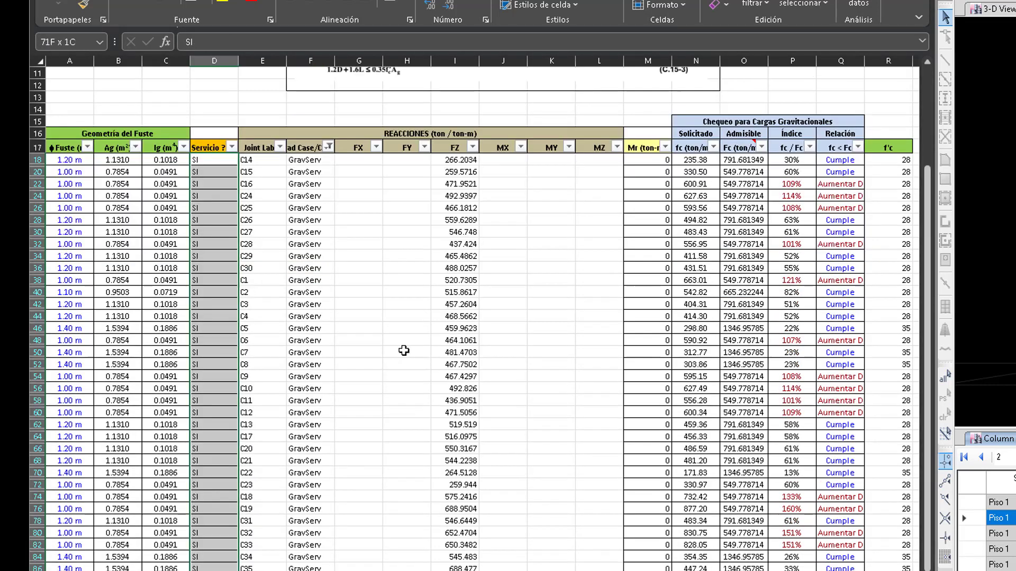
{"action": "key", "text": "F2"}
{"action": "key", "text": "Escape"}
{"action": "scroll", "coordinate": [274, 242], "scroll_direction": "up", "scroll_amount": 3}
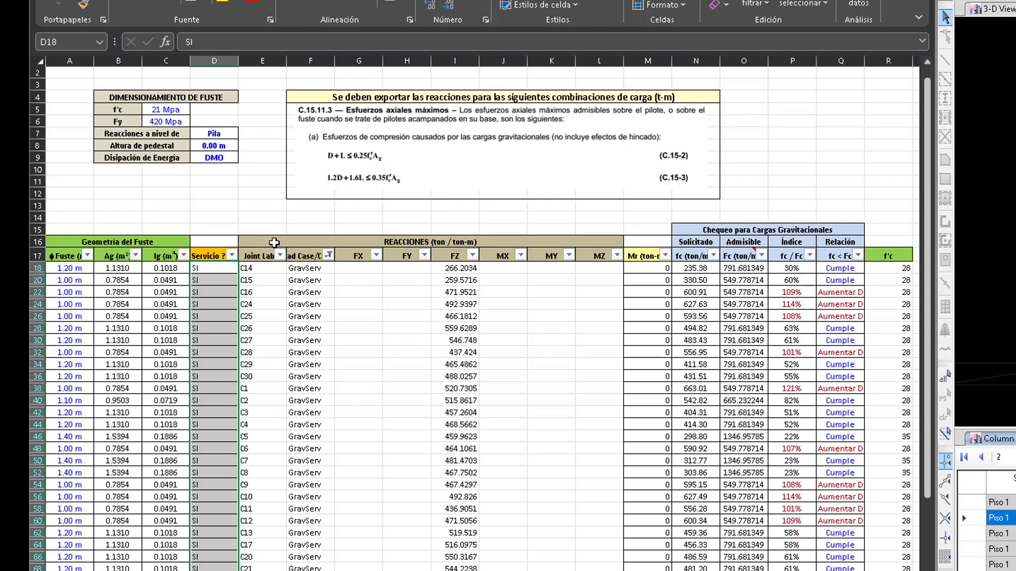
{"action": "left_click", "coordinate": [210, 272]}
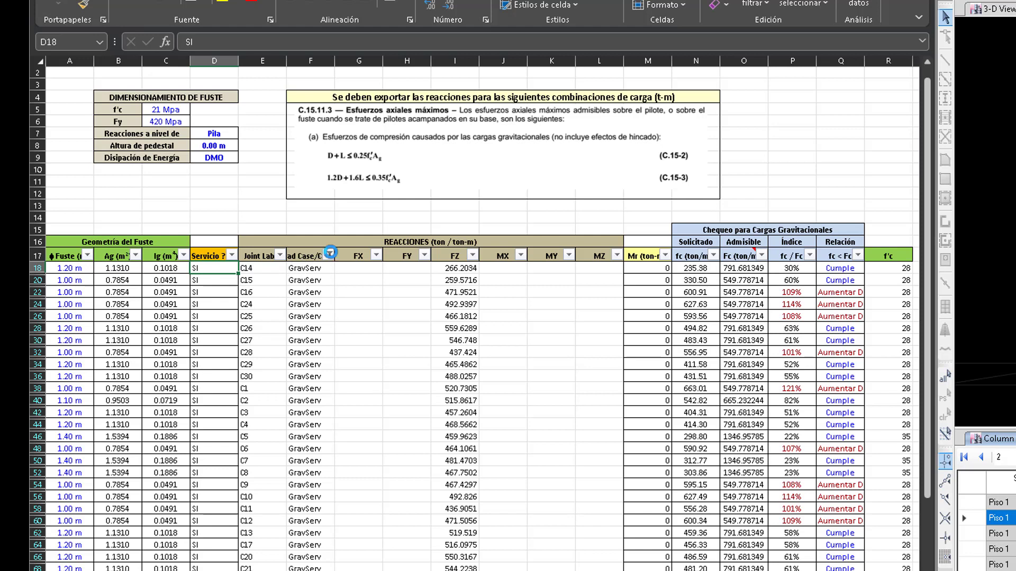
Step: Filter the gravity sheet's Load Case/Combo column to GravUlt and check the Servicio ? entries of those rows
{"action": "left_click", "coordinate": [328, 254]}
{"action": "left_click", "coordinate": [208, 440]}
{"action": "left_click", "coordinate": [205, 461]}
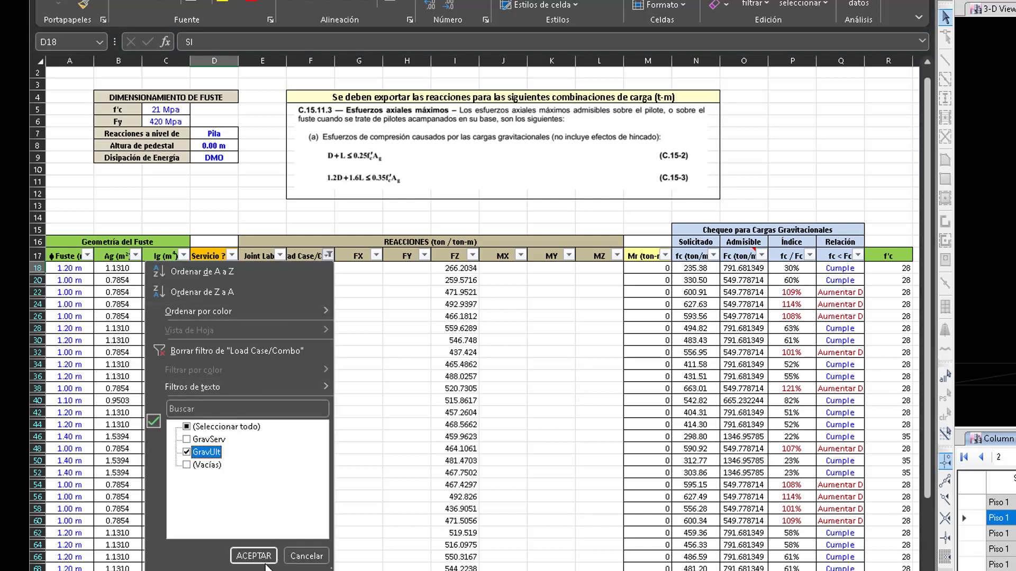
{"action": "left_click", "coordinate": [253, 556]}
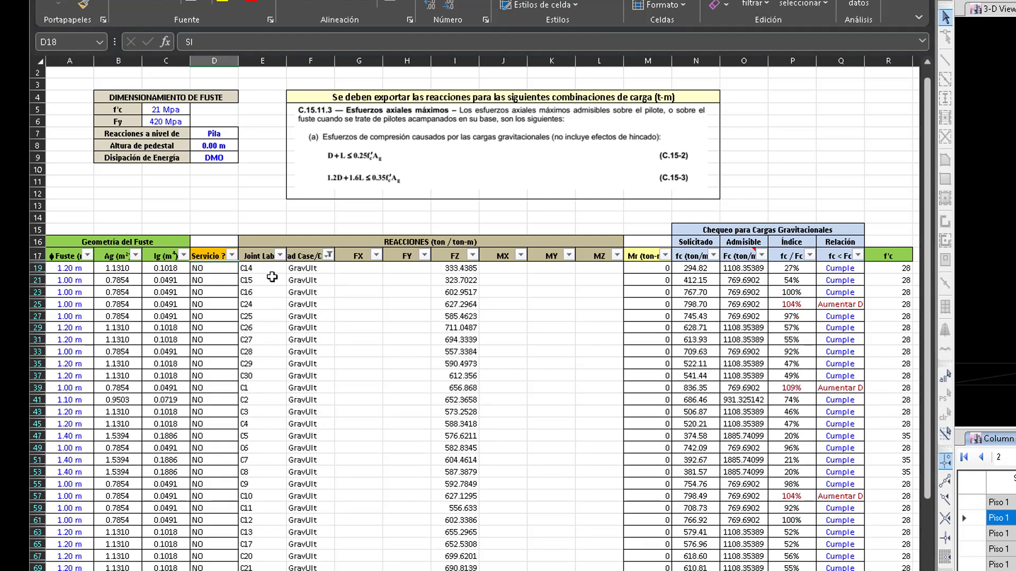
{"action": "left_click", "coordinate": [211, 266]}
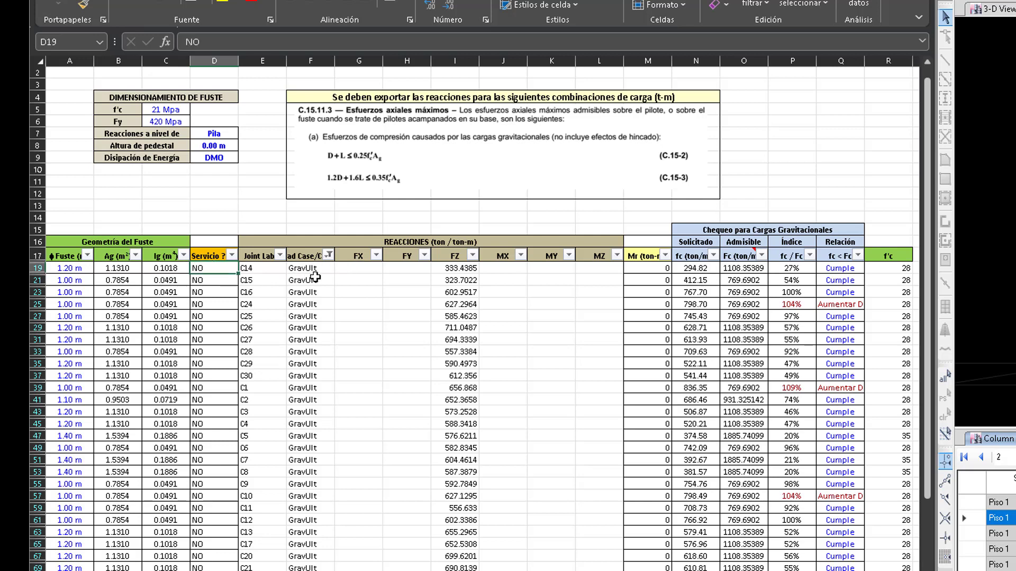
{"action": "key", "text": "ctrl+shift+Down"}
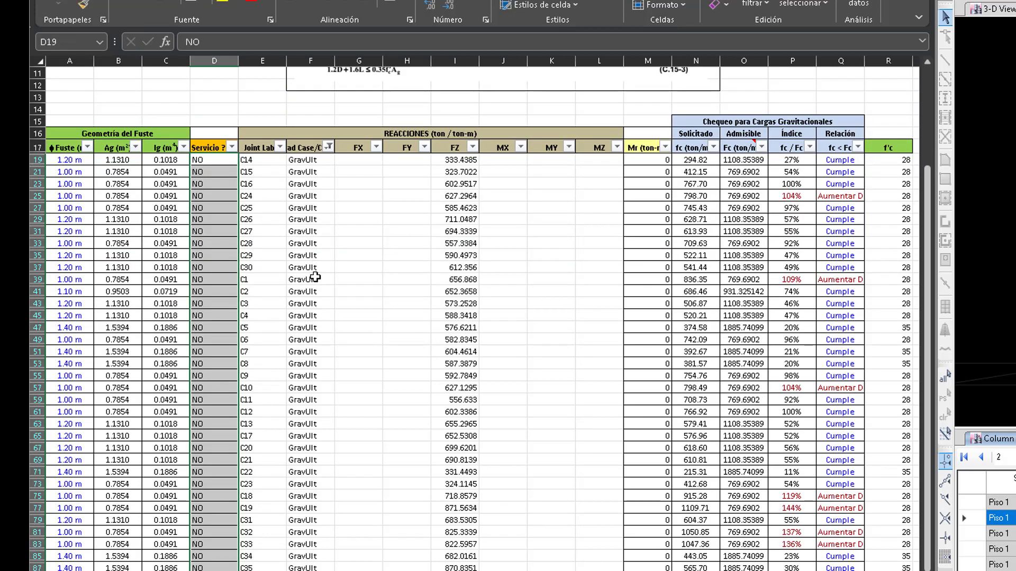
Step: Reset the gravity sheet's Load Case/Combo filter to show all combinations
{"action": "left_click", "coordinate": [312, 243]}
{"action": "left_click", "coordinate": [329, 147]}
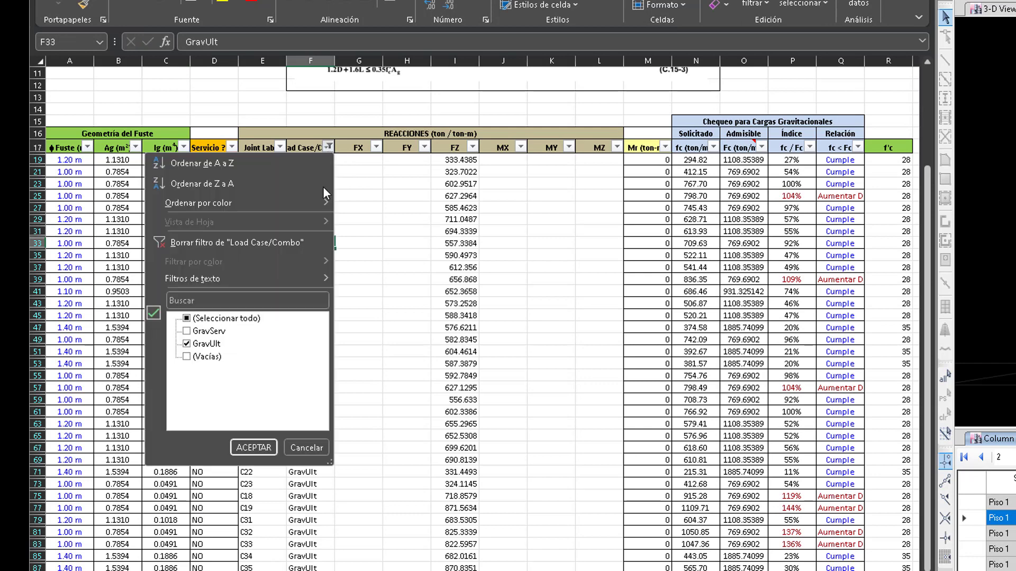
{"action": "left_click", "coordinate": [231, 318]}
{"action": "left_click", "coordinate": [254, 447]}
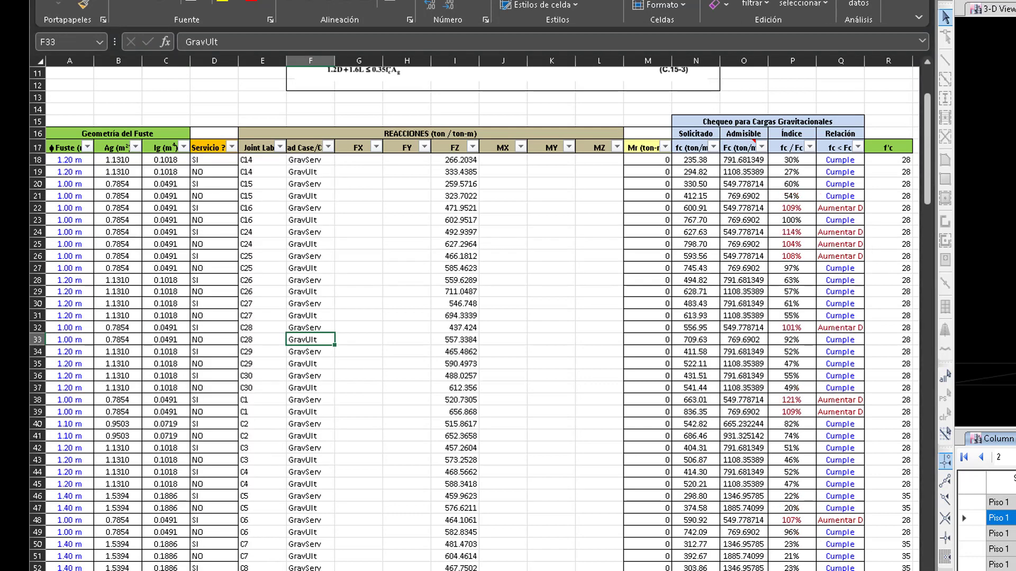
Step: Filter the seismic sheet's Load Case/Combo column to SismServ1 Max, SismServ1 Min, SismServ2 Max and SismServ2 Min
{"action": "left_click", "coordinate": [185, 570]}
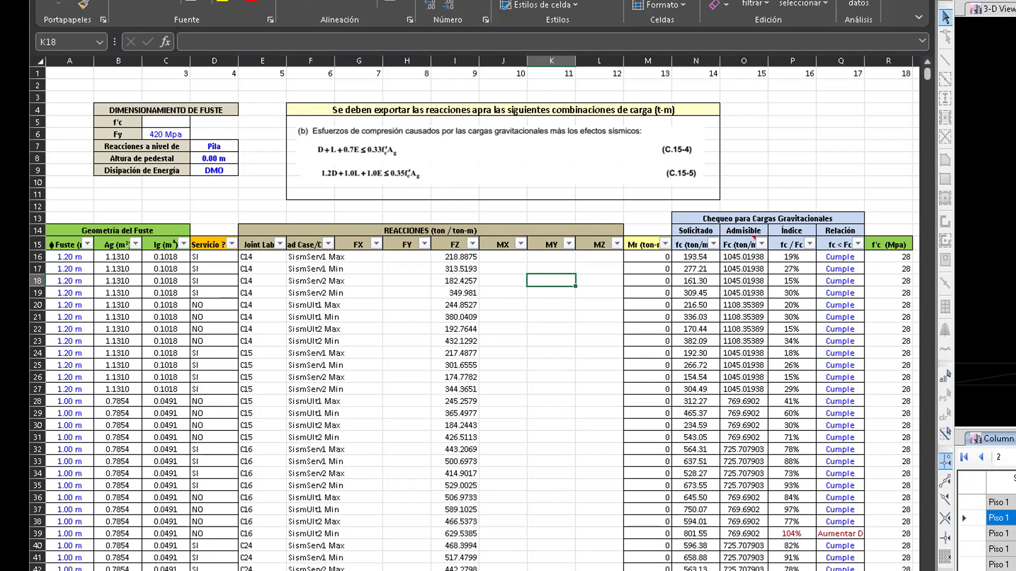
{"action": "left_click", "coordinate": [328, 244]}
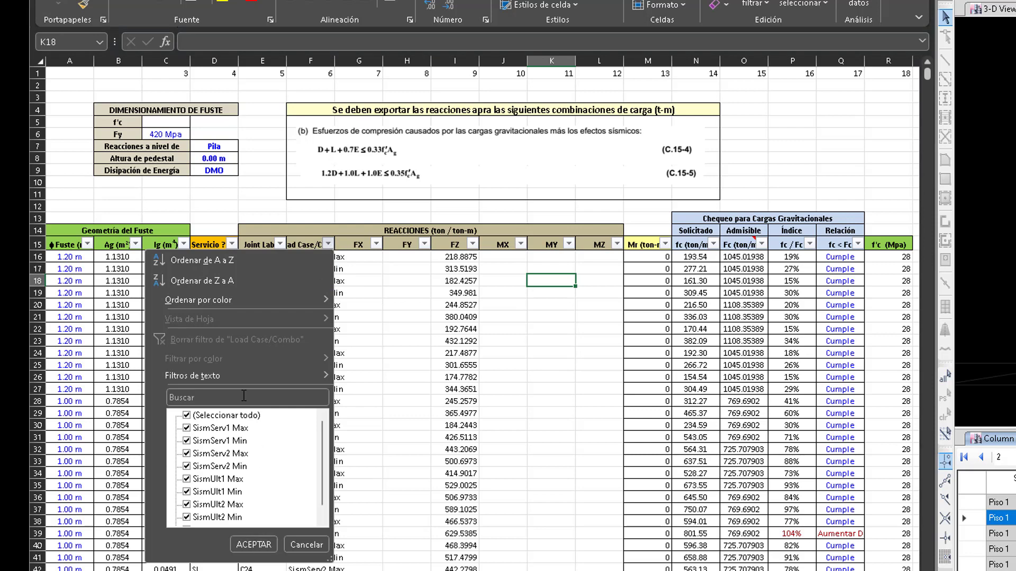
{"action": "left_click", "coordinate": [236, 415]}
{"action": "left_click", "coordinate": [218, 429]}
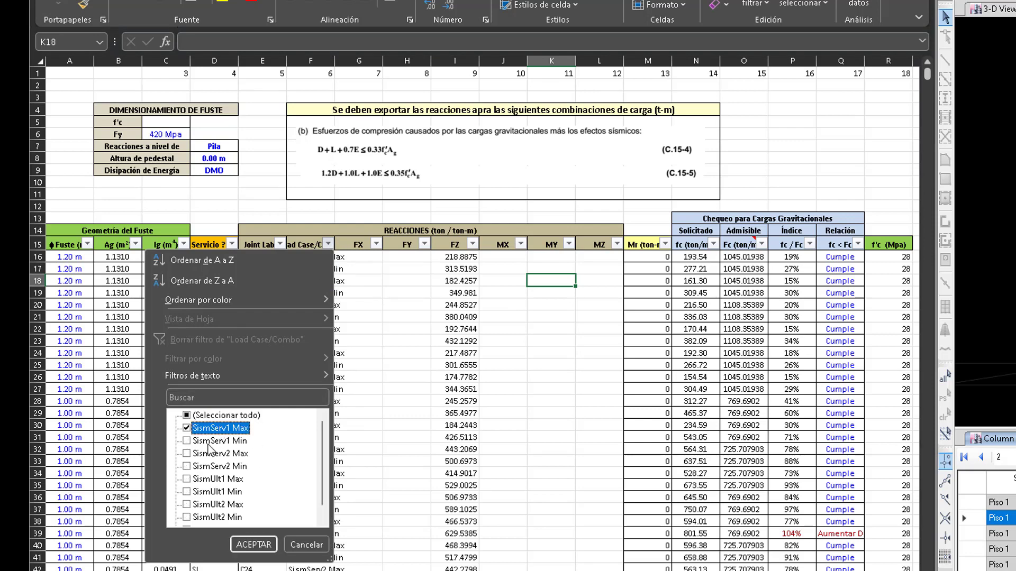
{"action": "left_click", "coordinate": [209, 441]}
{"action": "left_click", "coordinate": [209, 467]}
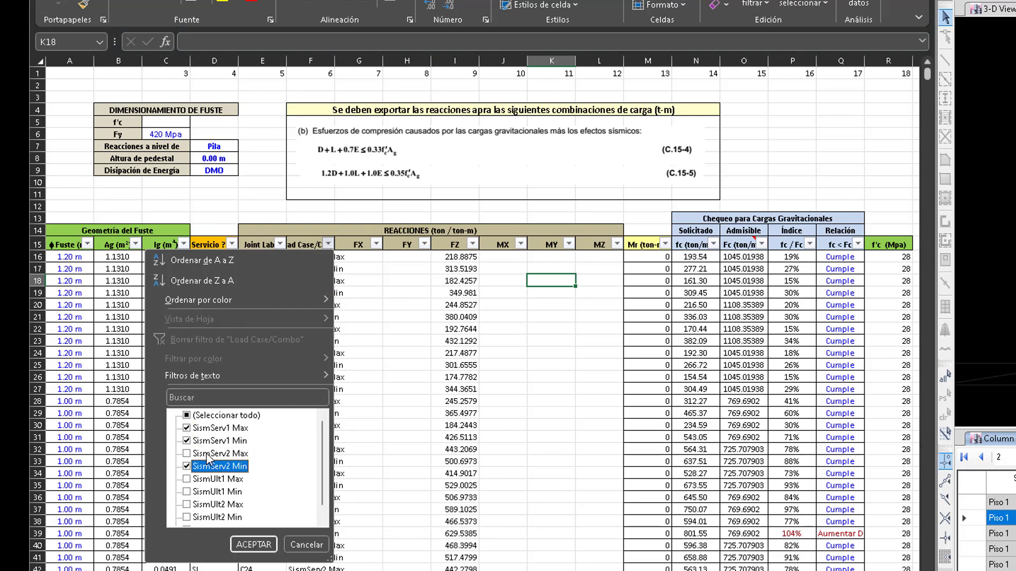
{"action": "left_click", "coordinate": [208, 454]}
{"action": "left_click", "coordinate": [254, 545]}
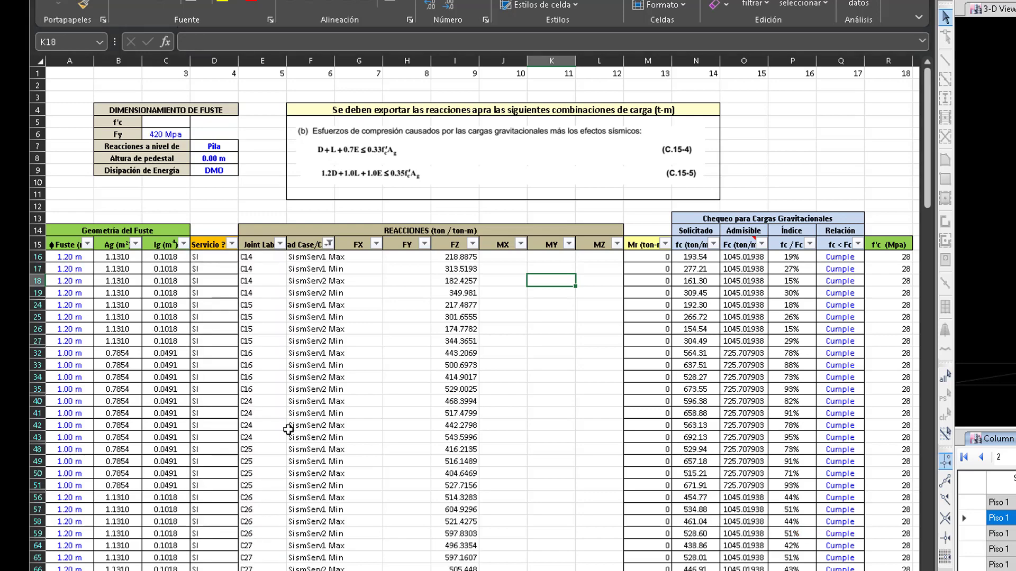
Step: Fill the Servicio ? column with SI for all filtered seismic service rows, from D16 downward
{"action": "left_click", "coordinate": [209, 258]}
{"action": "key", "text": "ctrl+shift+Down"}
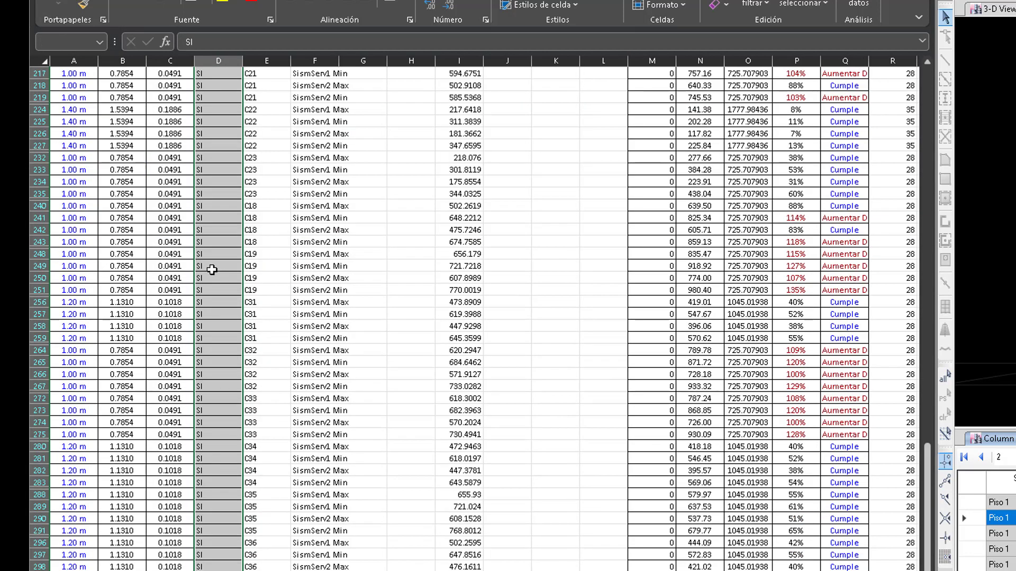
{"action": "key", "text": "F2"}
{"action": "key", "text": "ctrl+Return"}
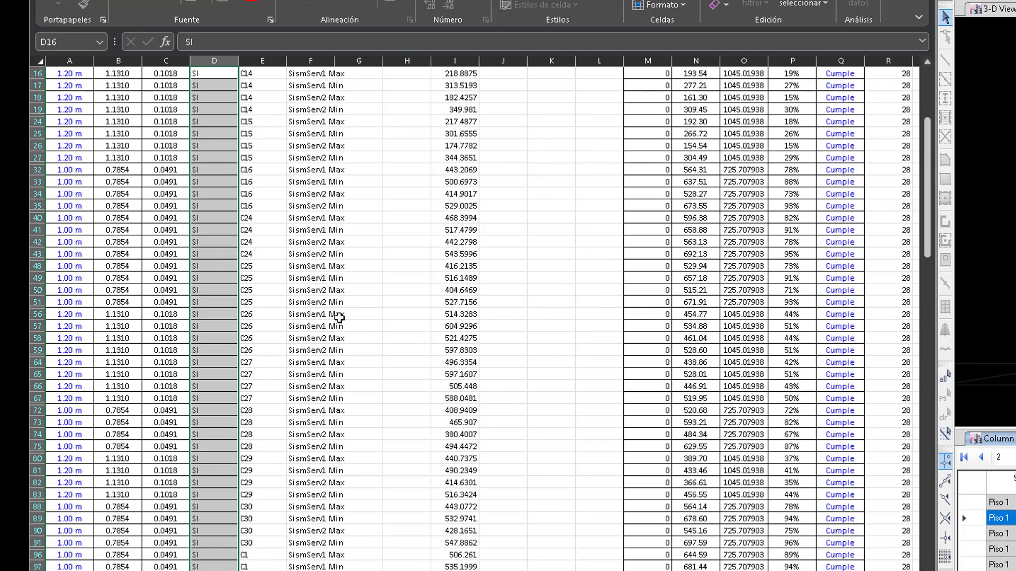
Step: Filter the seismic sheet's Load Case/Combo column to the SismUlt1 and SismUlt2 Max and Min combinations, excluding all four SismServ entries
{"action": "scroll", "coordinate": [338, 294], "scroll_direction": "up", "scroll_amount": 5}
{"action": "left_click", "coordinate": [338, 292]}
{"action": "scroll", "coordinate": [291, 266], "scroll_direction": "down", "scroll_amount": 1}
{"action": "left_click", "coordinate": [328, 209]}
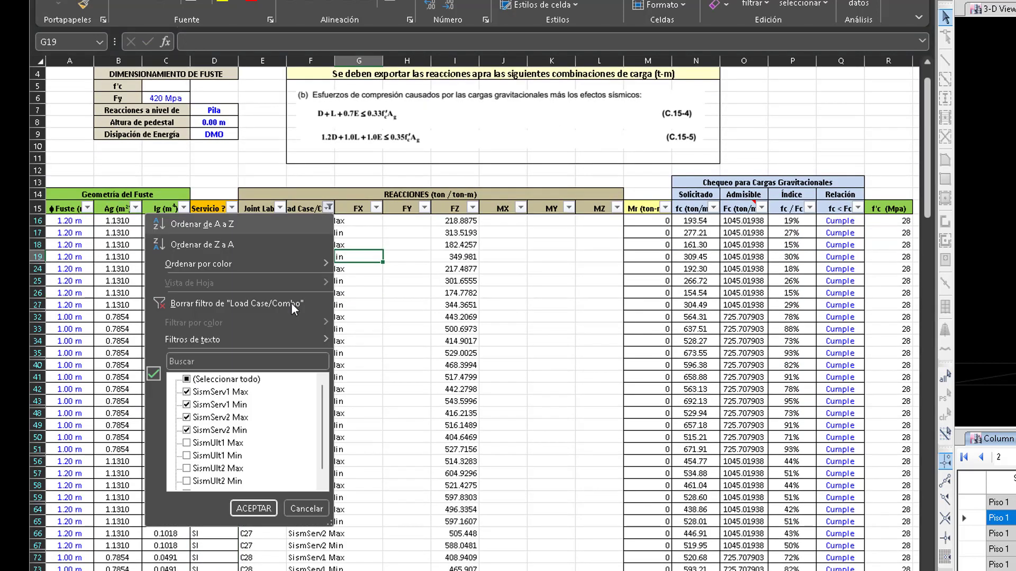
{"action": "left_click", "coordinate": [233, 380]}
{"action": "left_click", "coordinate": [207, 392]}
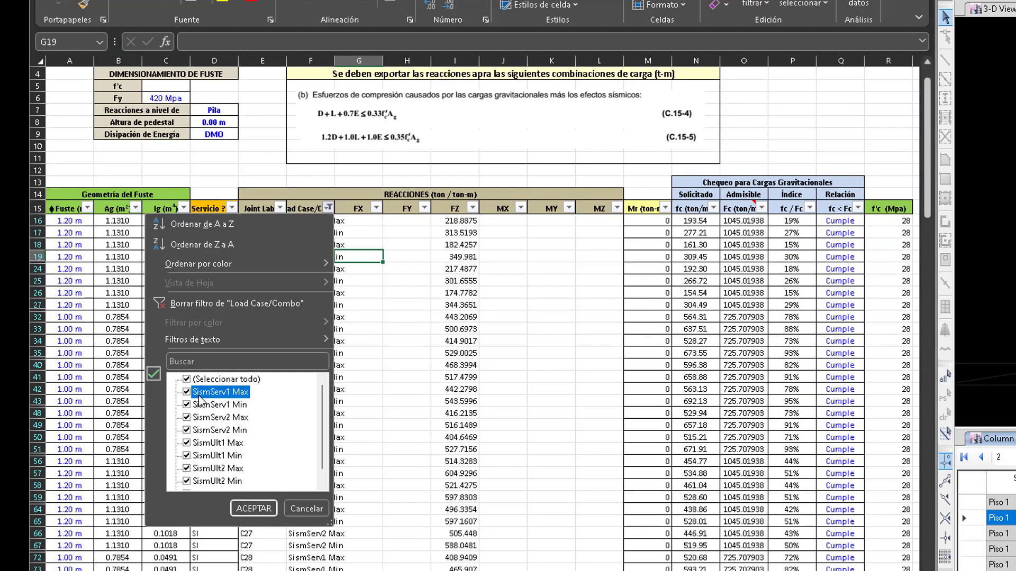
{"action": "left_click", "coordinate": [205, 404]}
{"action": "left_click", "coordinate": [204, 417]}
{"action": "left_click", "coordinate": [203, 430]}
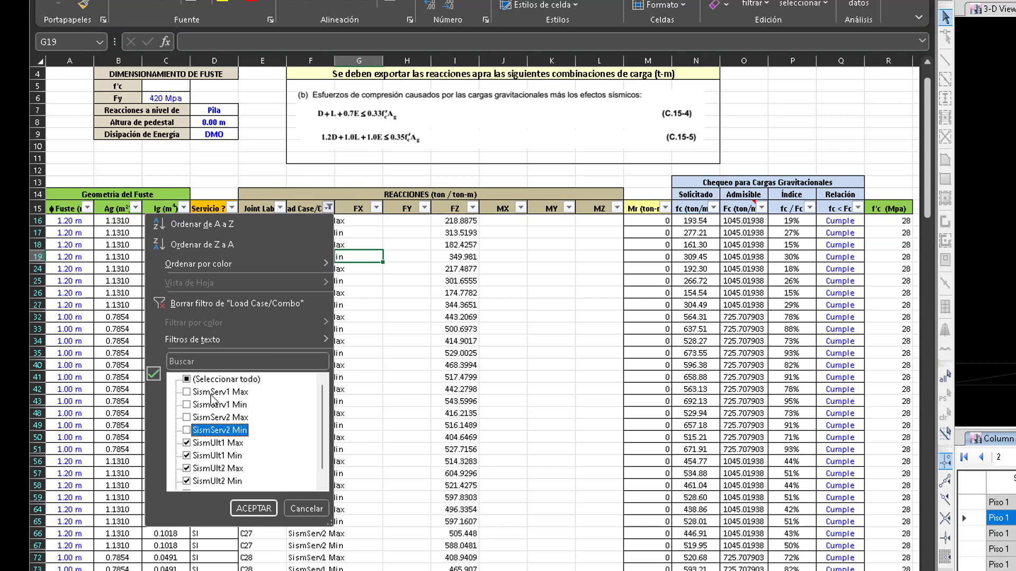
{"action": "scroll", "coordinate": [232, 484], "scroll_direction": "down", "scroll_amount": 1}
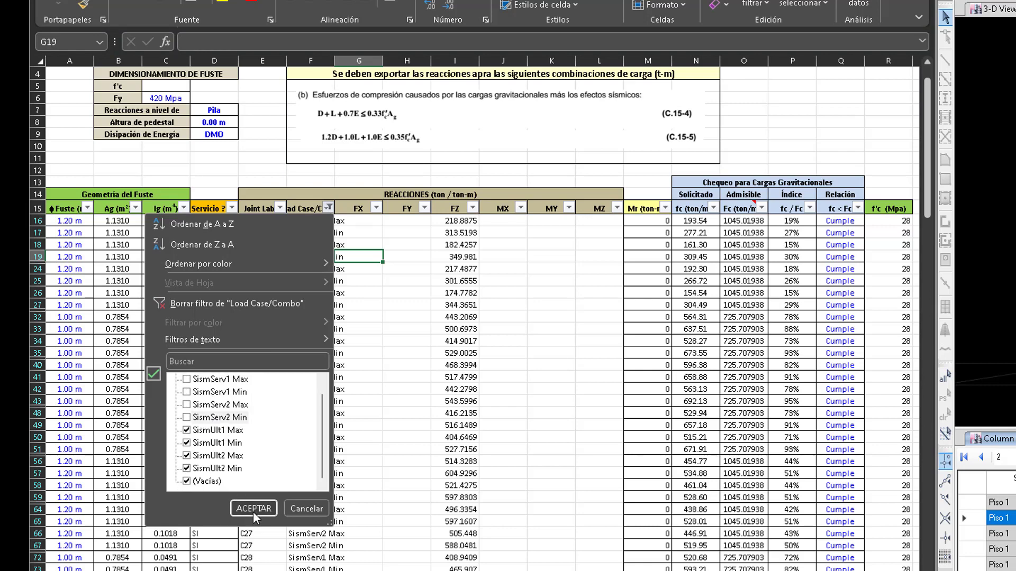
{"action": "left_click", "coordinate": [253, 510]}
Step: Fill the Servicio ? column with NO for all filtered seismic ultimate rows, from D20 downward
{"action": "left_click", "coordinate": [217, 220]}
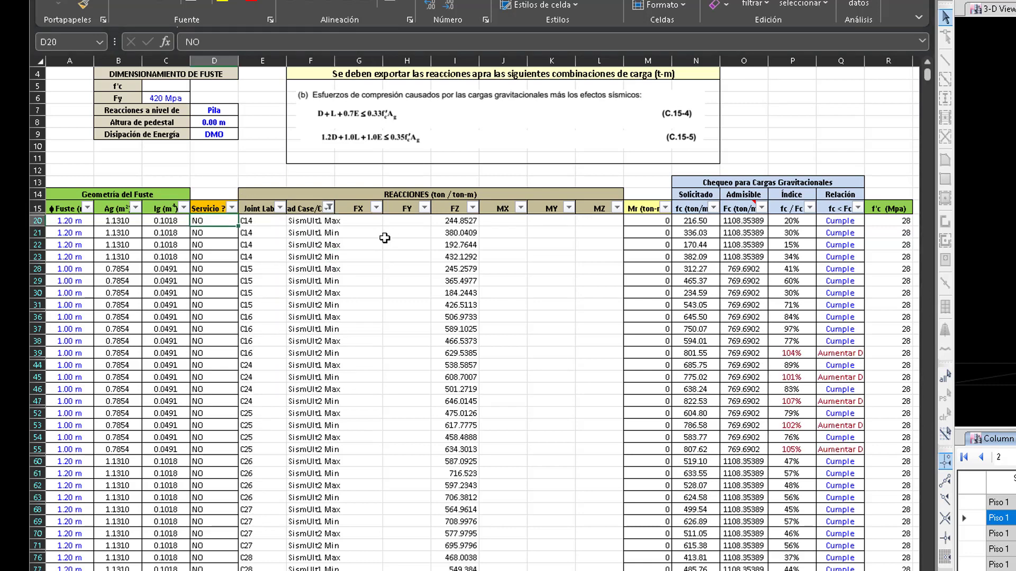
{"action": "key", "text": "ctrl+shift+Down"}
{"action": "key", "text": "F2"}
{"action": "key", "text": "ctrl+Return"}
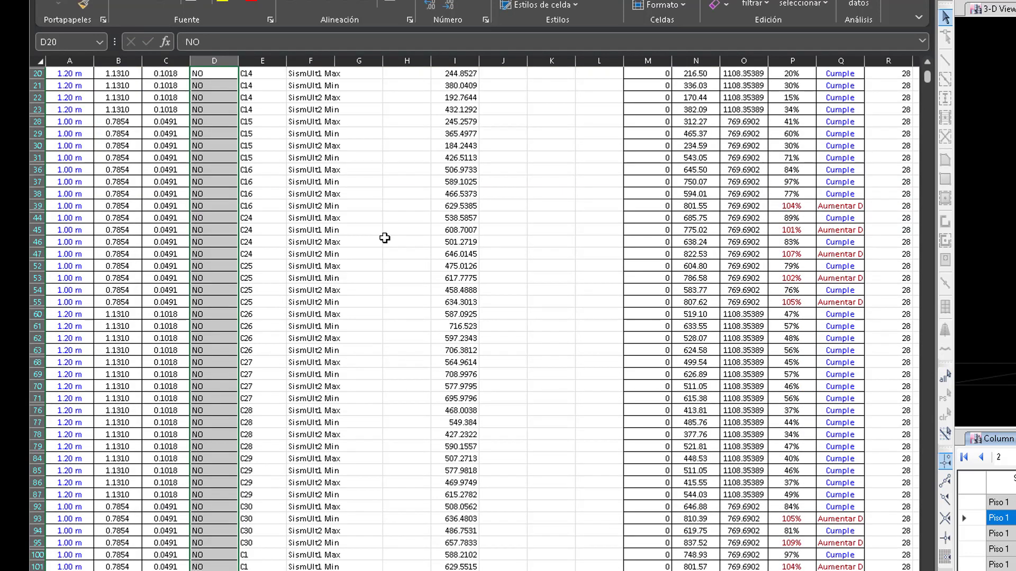
{"action": "scroll", "coordinate": [385, 238], "scroll_direction": "up", "scroll_amount": 5}
Step: Reset the seismic sheet's Load Case/Combo filter to show all combinations
{"action": "left_click", "coordinate": [336, 316]}
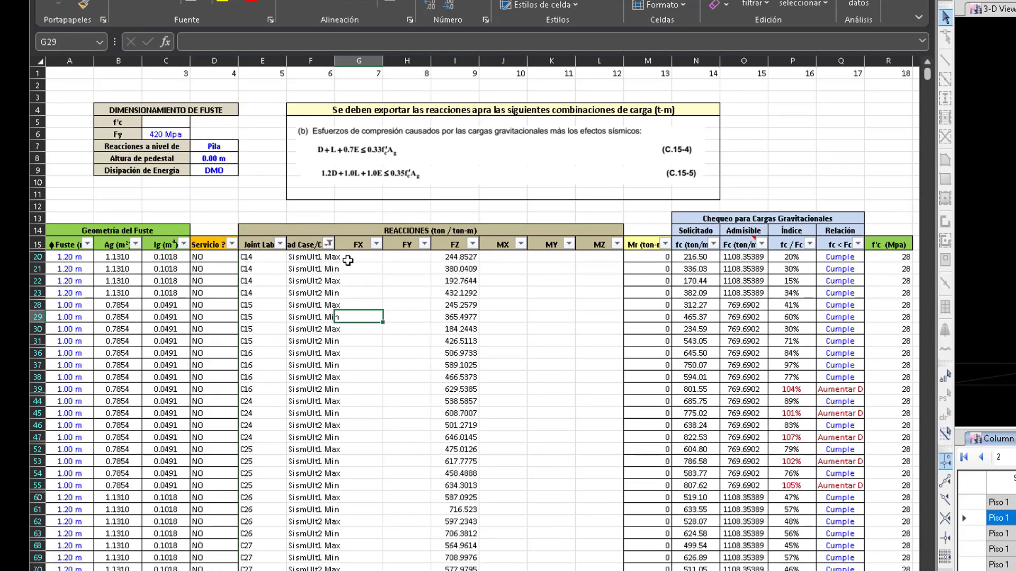
{"action": "left_click", "coordinate": [329, 243]}
{"action": "left_click", "coordinate": [233, 416]}
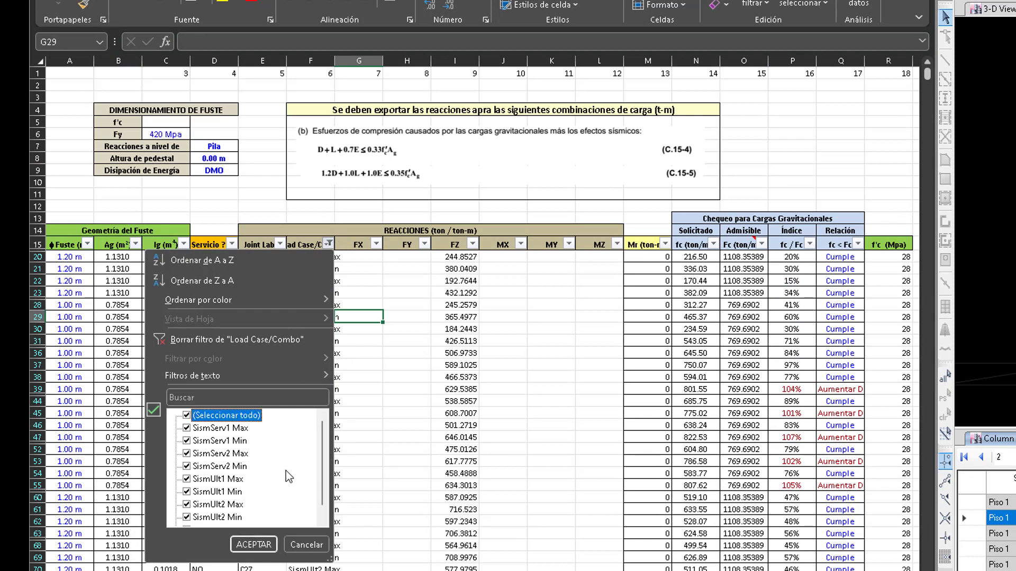
{"action": "left_click", "coordinate": [252, 546]}
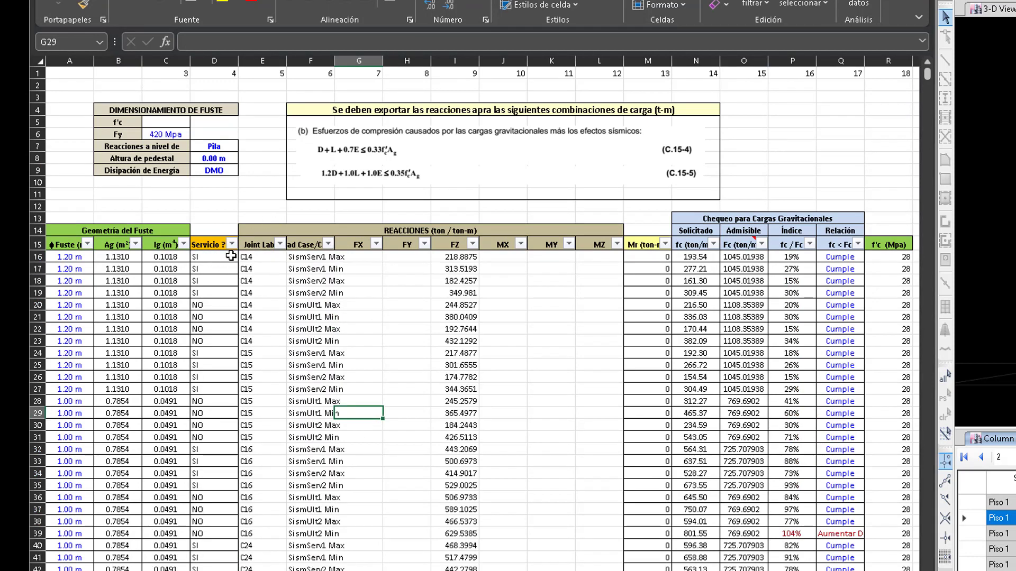
Step: Check the Servicio ? entries against the SismServ and SismUlt combinations of column C14 in rows 16 to 23
{"action": "left_click_drag", "start_coordinate": [320, 254], "coordinate": [316, 294]}
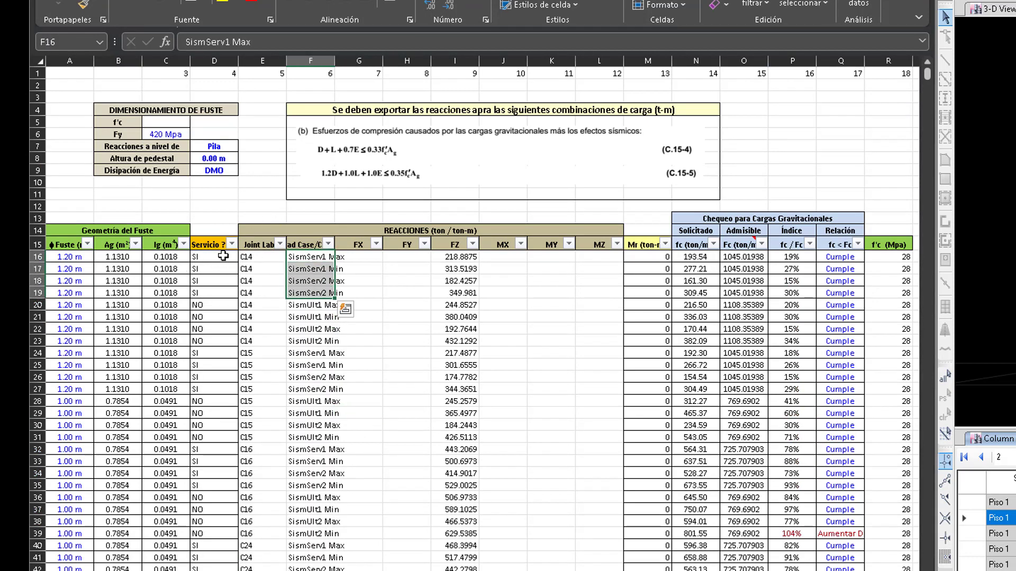
{"action": "left_click_drag", "start_coordinate": [214, 256], "coordinate": [208, 289]}
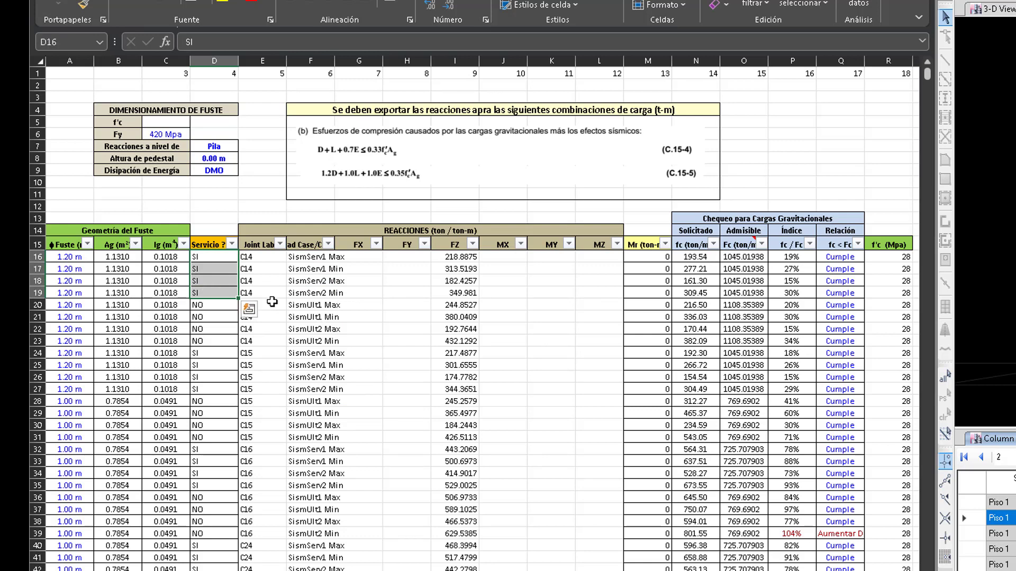
{"action": "left_click", "coordinate": [270, 303]}
{"action": "left_click_drag", "start_coordinate": [318, 306], "coordinate": [317, 340]}
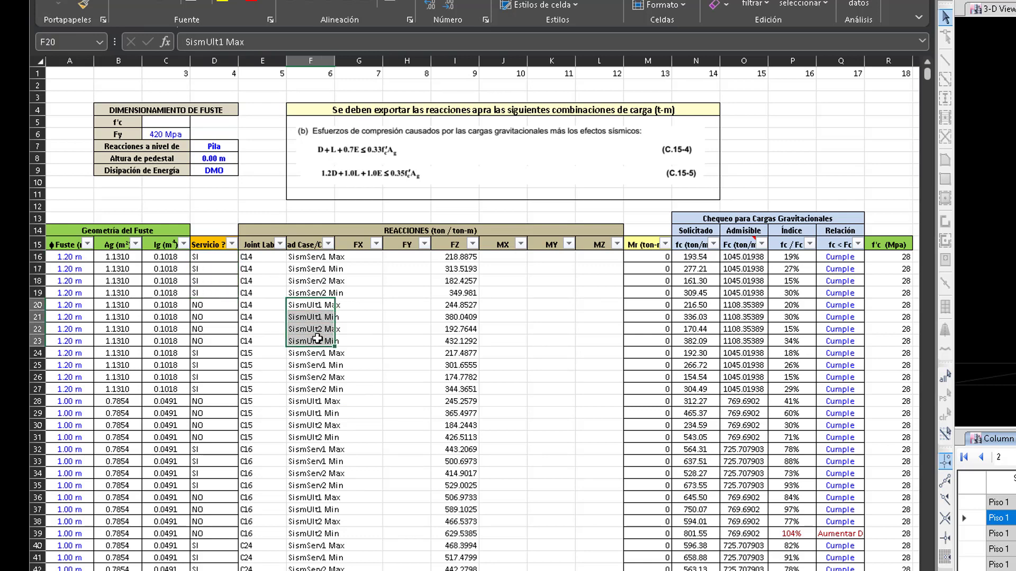
{"action": "key", "text": "ctrl+v"}
{"action": "left_click_drag", "start_coordinate": [213, 306], "coordinate": [213, 339]}
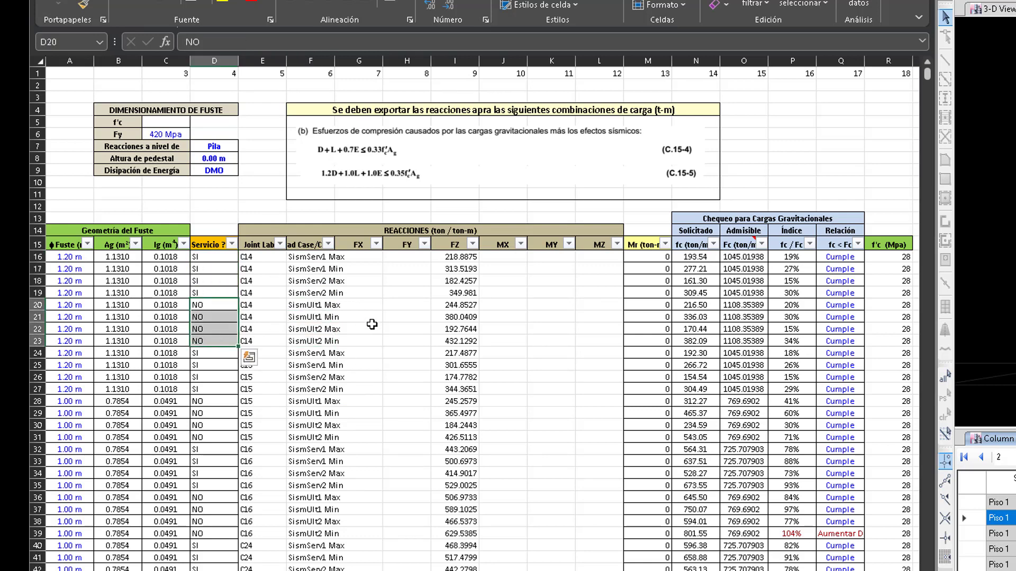
{"action": "left_click_drag", "start_coordinate": [371, 324], "coordinate": [374, 321]}
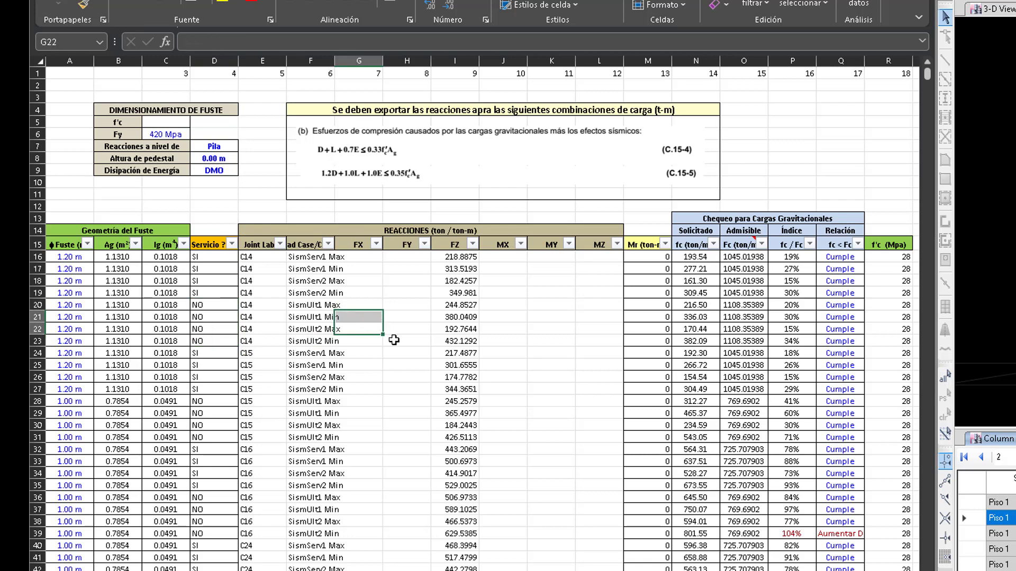
{"action": "left_click", "coordinate": [385, 303]}
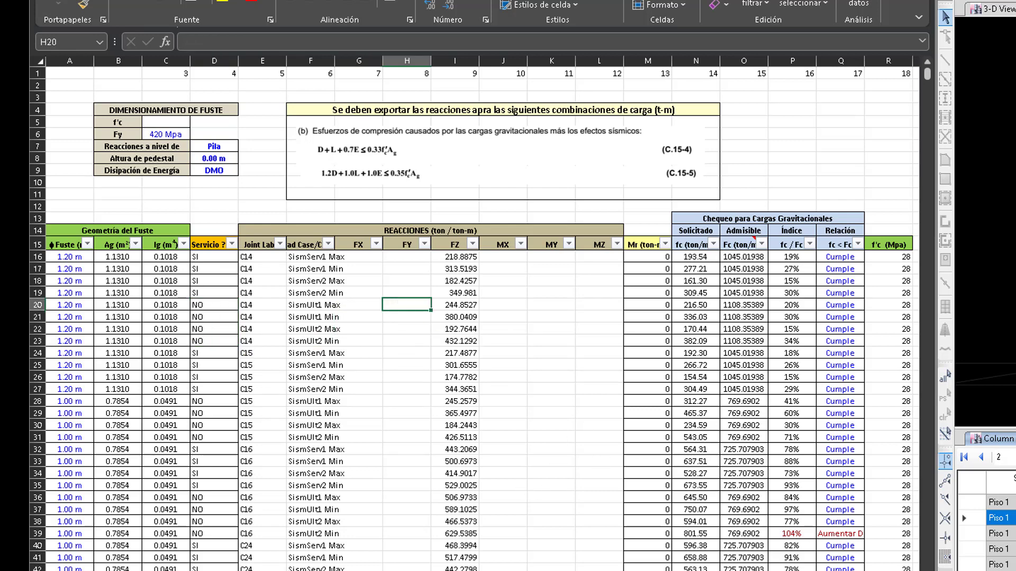
Step: Switch to ETABS, filter the Column Forces table to load combinations U00 through U09 Min, and export it to Excel
{"action": "left_click", "coordinate": [533, 518]}
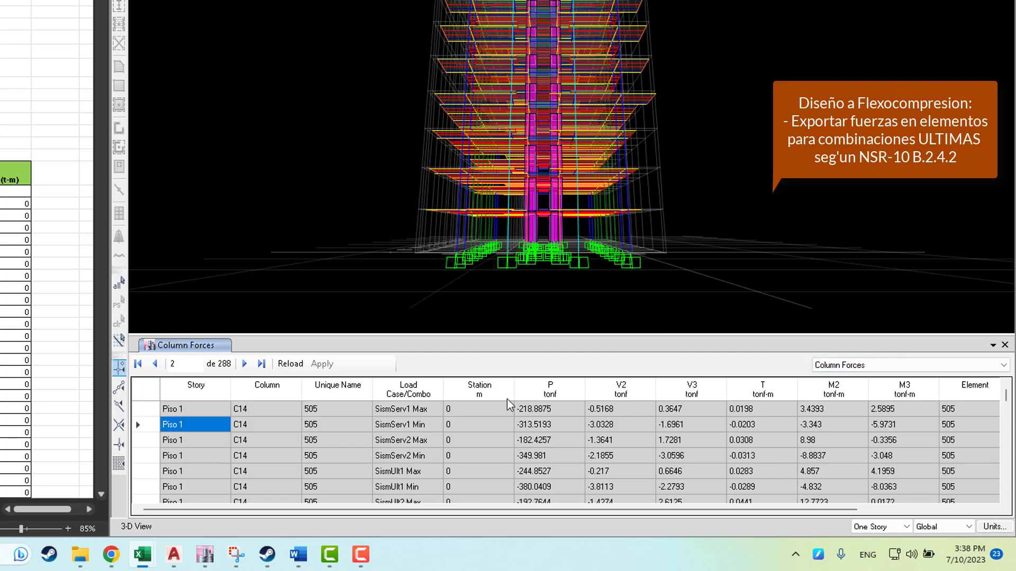
{"action": "left_click", "coordinate": [418, 398]}
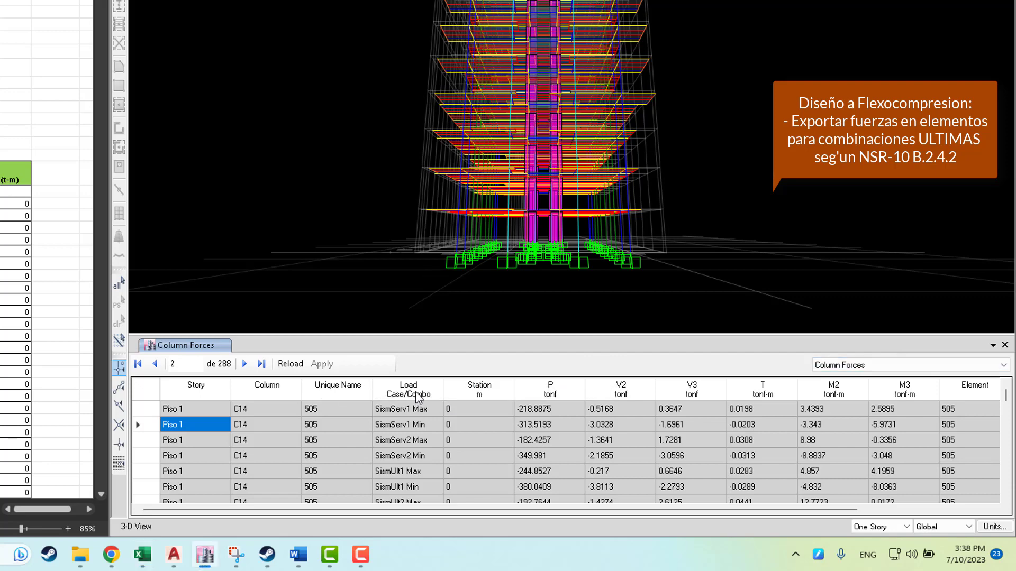
{"action": "right_click", "coordinate": [418, 398]}
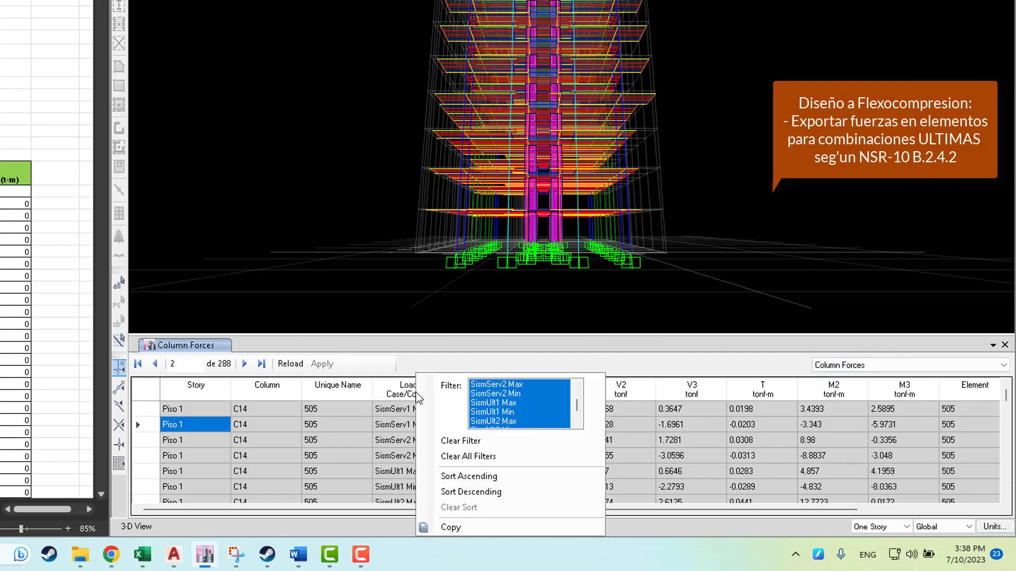
{"action": "scroll", "coordinate": [494, 408], "scroll_direction": "up", "scroll_amount": 3}
{"action": "scroll", "coordinate": [493, 409], "scroll_direction": "up", "scroll_amount": 10}
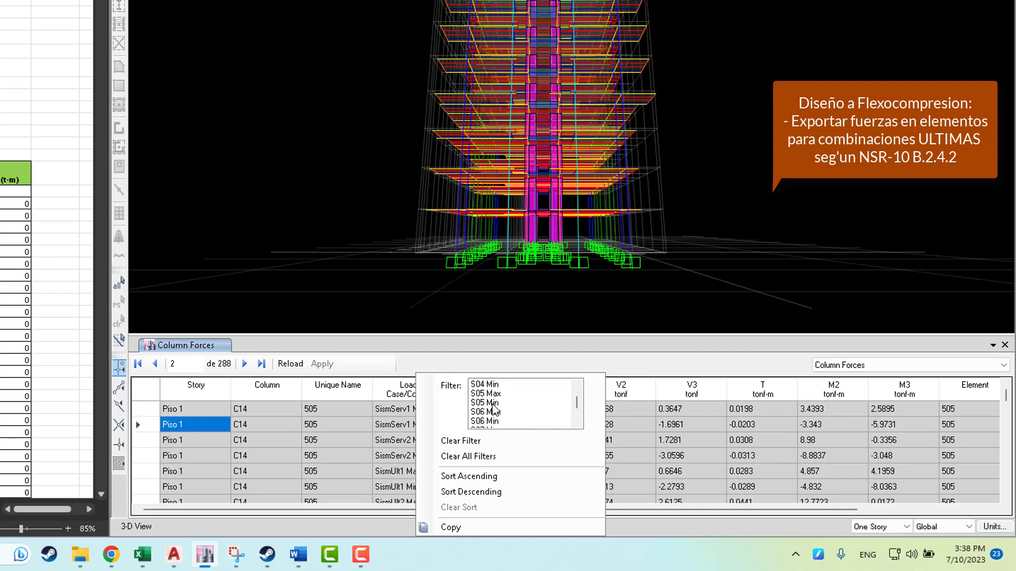
{"action": "scroll", "coordinate": [493, 408], "scroll_direction": "down", "scroll_amount": 10}
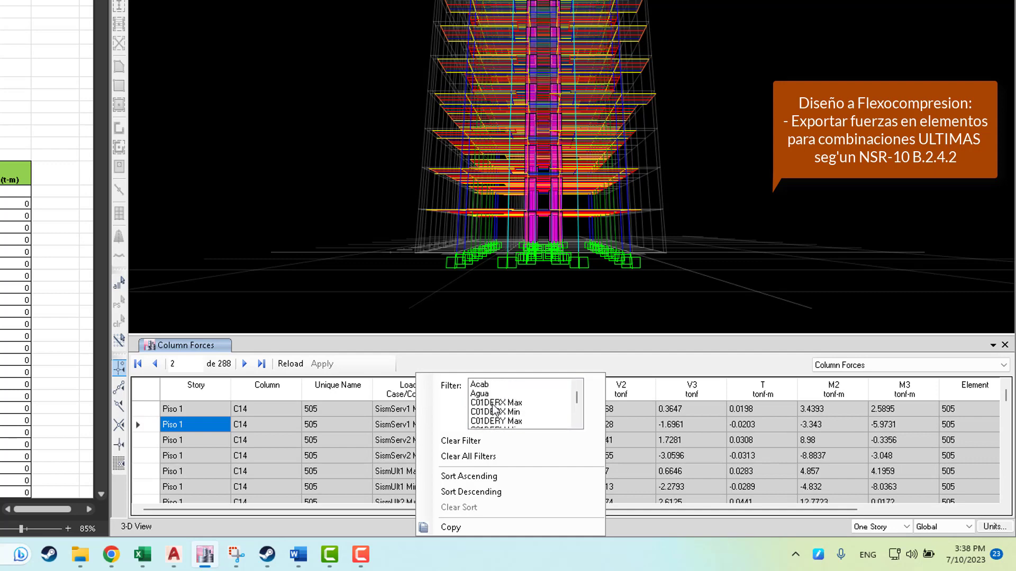
{"action": "scroll", "coordinate": [541, 396], "scroll_direction": "down", "scroll_amount": 5}
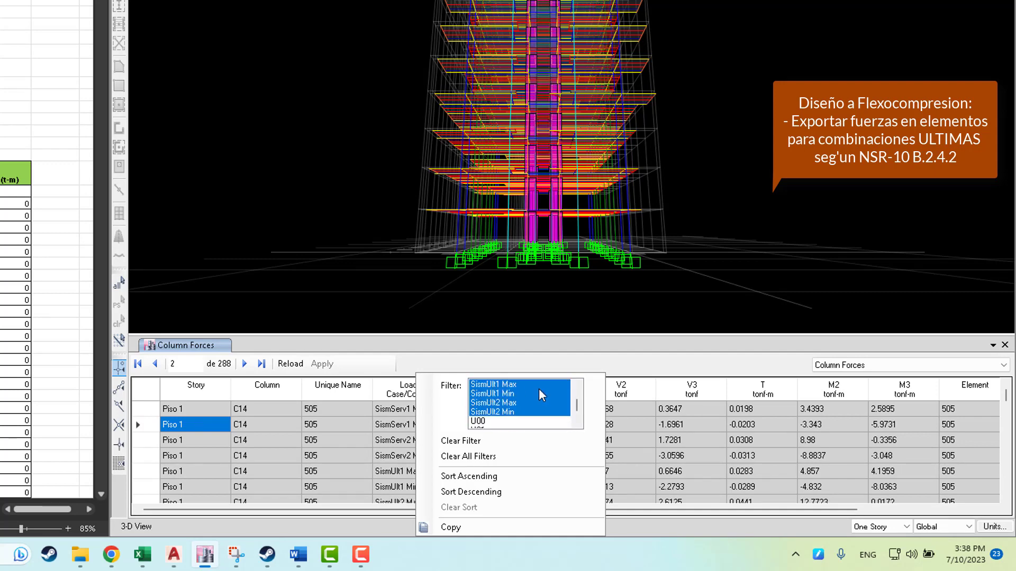
{"action": "left_click", "coordinate": [492, 396]}
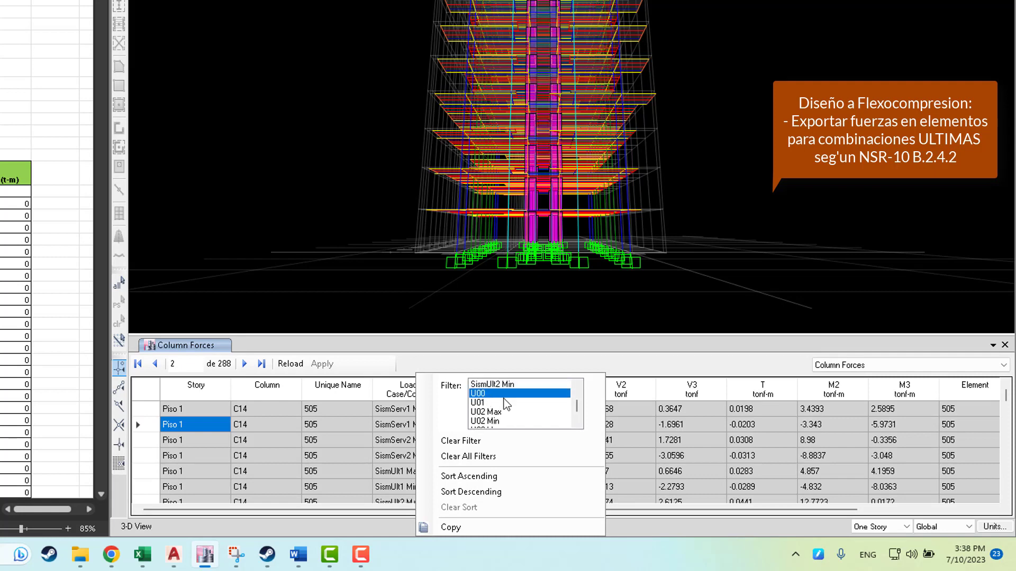
{"action": "scroll", "coordinate": [509, 408], "scroll_direction": "down", "scroll_amount": 5}
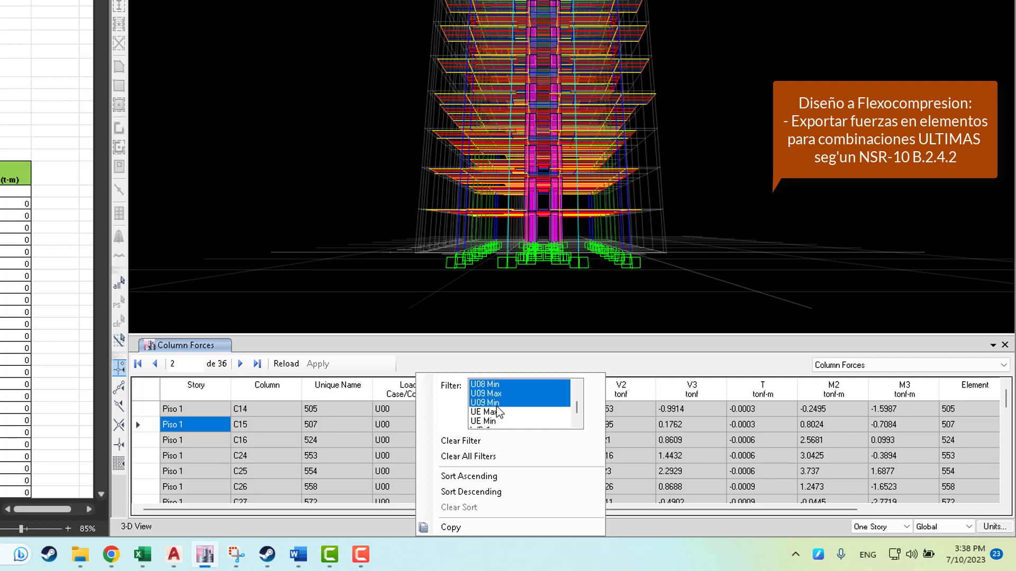
{"action": "left_click", "coordinate": [500, 404], "text": "shift"}
{"action": "scroll", "coordinate": [521, 407], "scroll_direction": "down", "scroll_amount": 5}
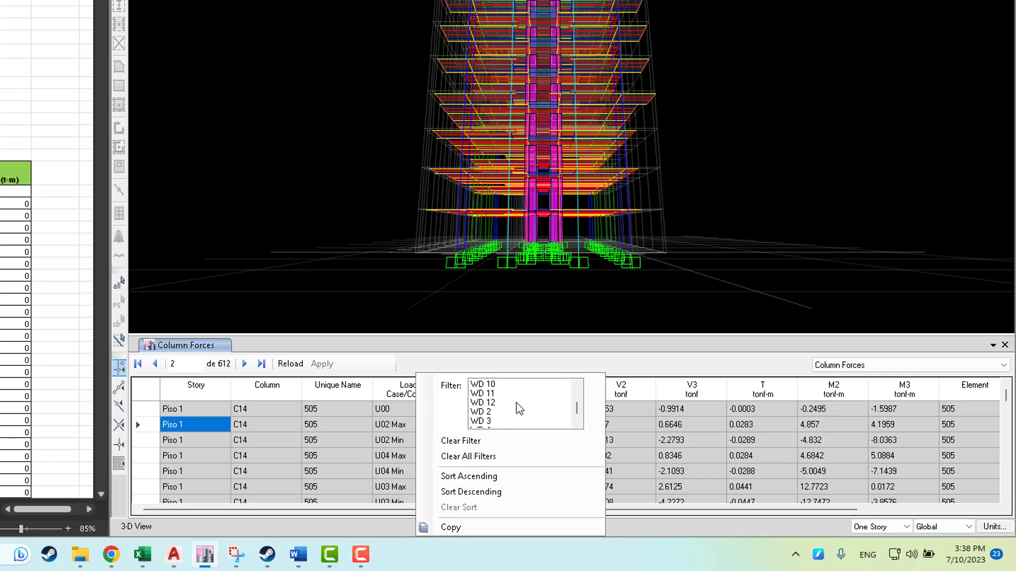
{"action": "scroll", "coordinate": [542, 399], "scroll_direction": "up", "scroll_amount": 3}
{"action": "scroll", "coordinate": [541, 403], "scroll_direction": "down", "scroll_amount": 1}
{"action": "scroll", "coordinate": [538, 404], "scroll_direction": "up", "scroll_amount": 5}
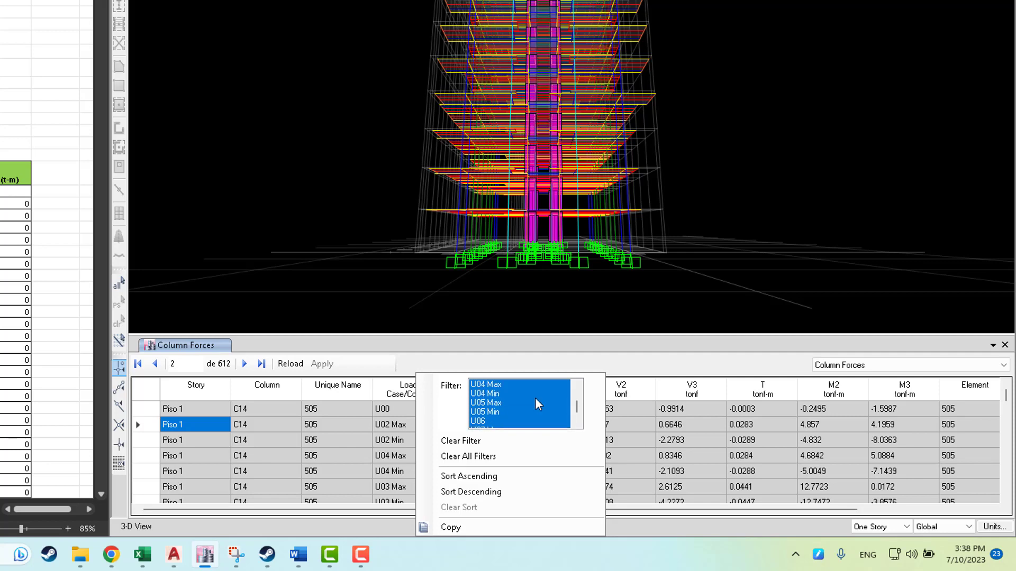
{"action": "left_click", "coordinate": [641, 360]}
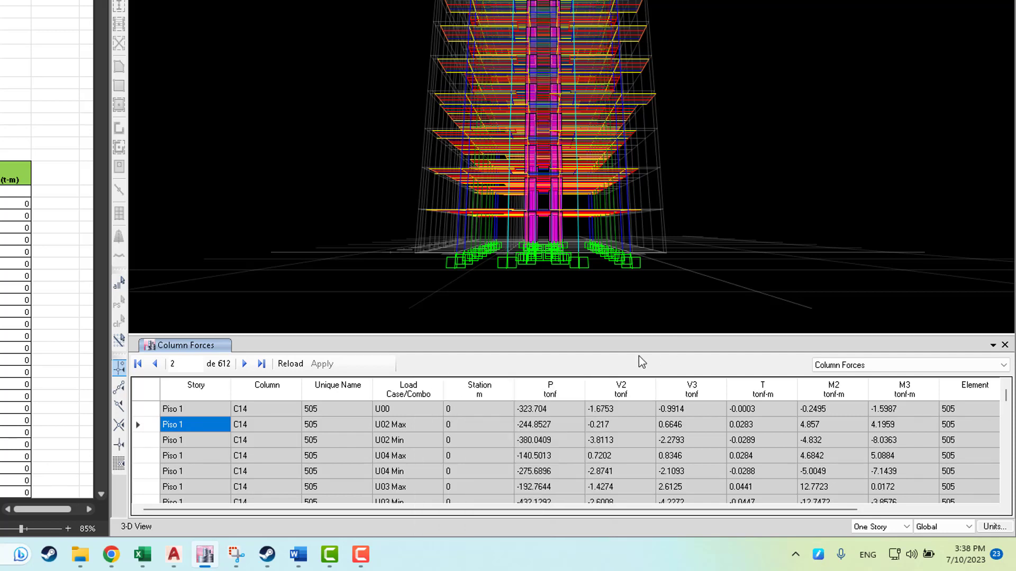
{"action": "right_click", "coordinate": [488, 446]}
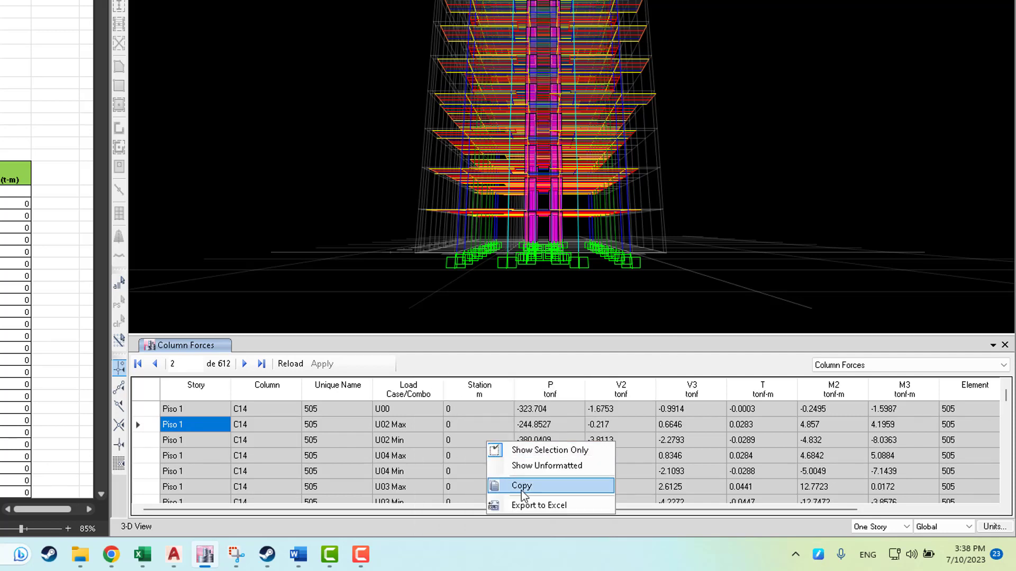
{"action": "left_click", "coordinate": [523, 506]}
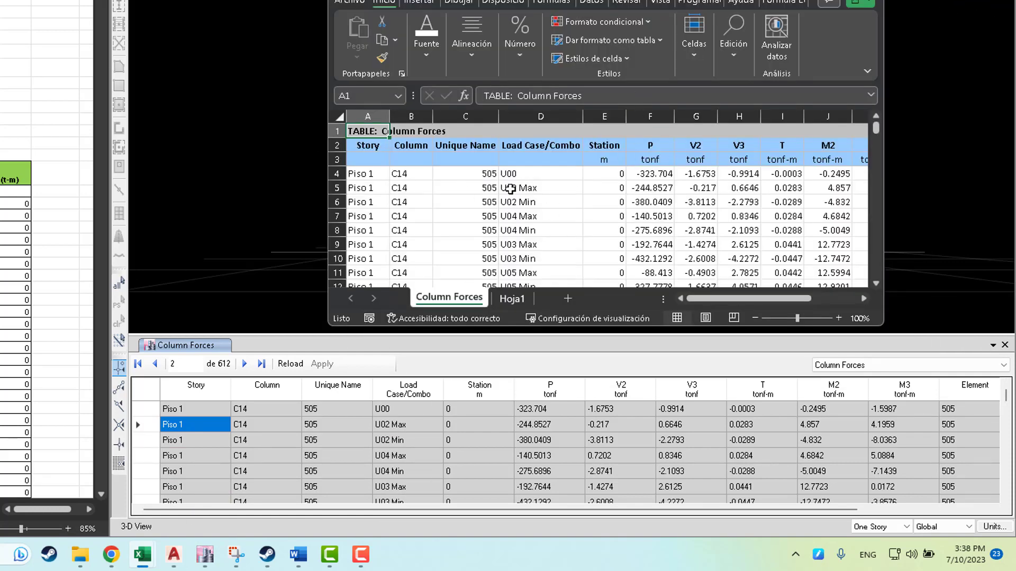
Step: Copy the exported column labels from B4 downward into the Joint Label column of the FLEXO-COM-resortes sheet, starting at row 29
{"action": "left_click", "coordinate": [418, 197]}
{"action": "left_click", "coordinate": [388, 170]}
{"action": "key", "text": "Right"}
{"action": "key", "text": "ctrl+shift+Down"}
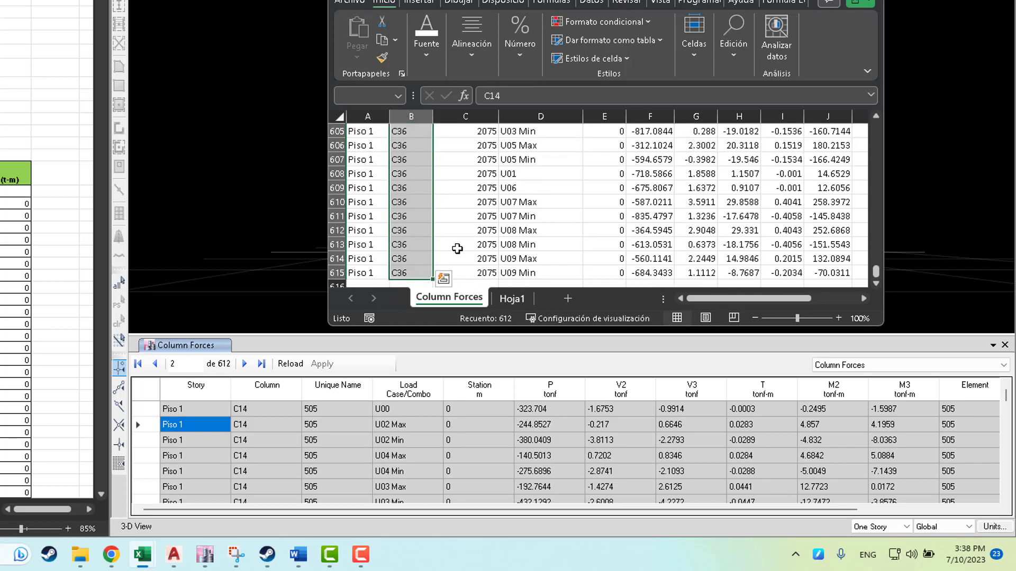
{"action": "key", "text": "ctrl+c"}
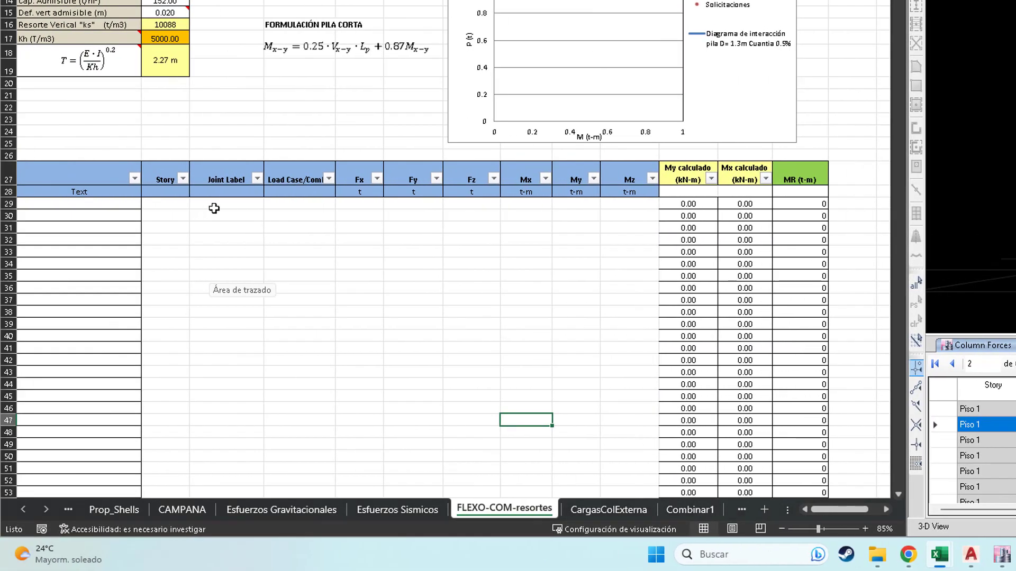
{"action": "right_click", "coordinate": [214, 205]}
{"action": "left_click", "coordinate": [297, 183]}
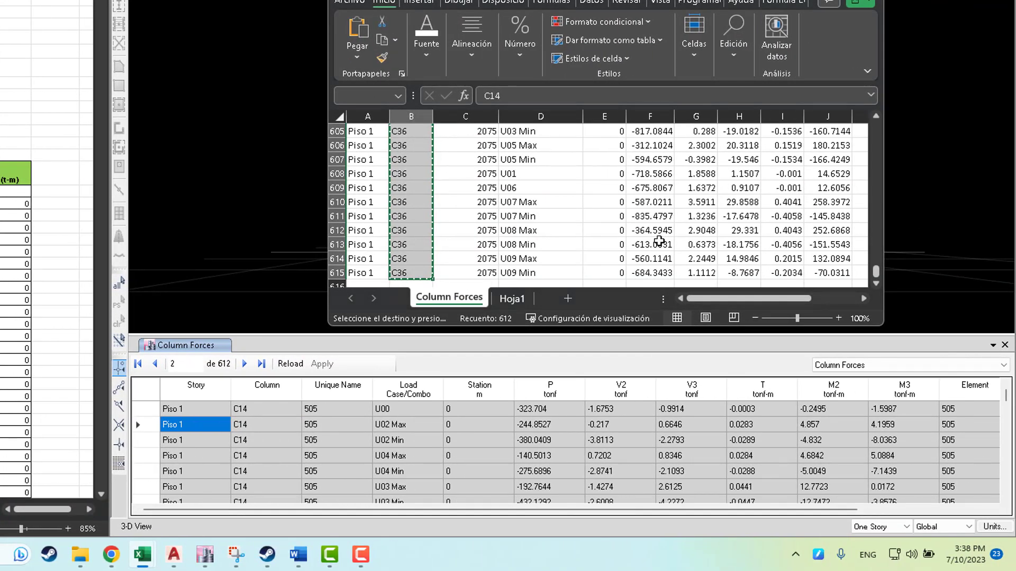
Step: Copy the exported load combinations from D4 downward into the FLEXO-COM-resortes sheet's Load Case/Combo column, starting at row 29
{"action": "key", "text": "Right"}
{"action": "key", "text": "Right"}
{"action": "key", "text": "ctrl+Up"}
{"action": "key", "text": "ctrl+Down"}
{"action": "scroll", "coordinate": [656, 241], "scroll_direction": "up", "scroll_amount": 1}
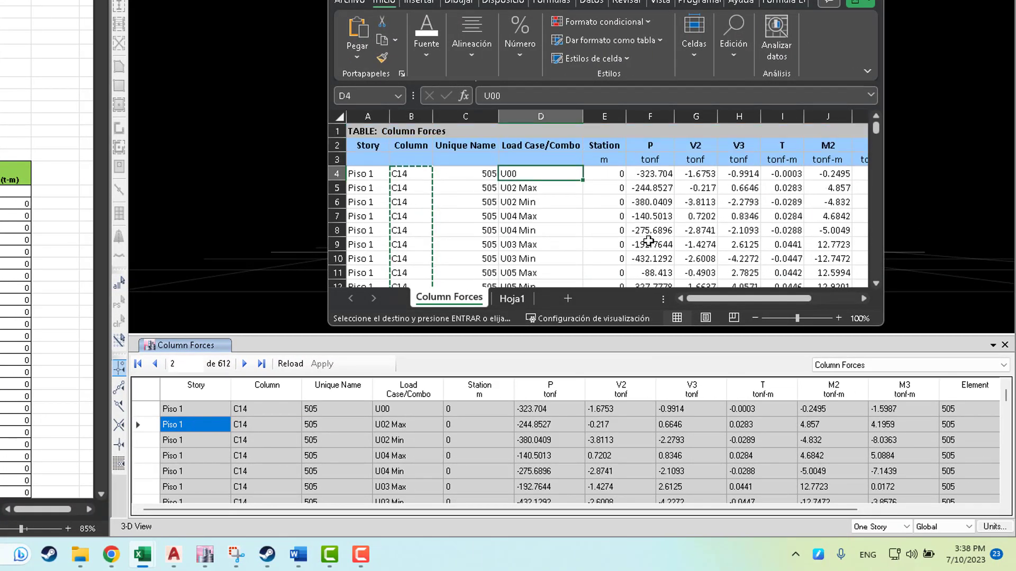
{"action": "key", "text": "ctrl+shift+Down"}
{"action": "key", "text": "ctrl+c"}
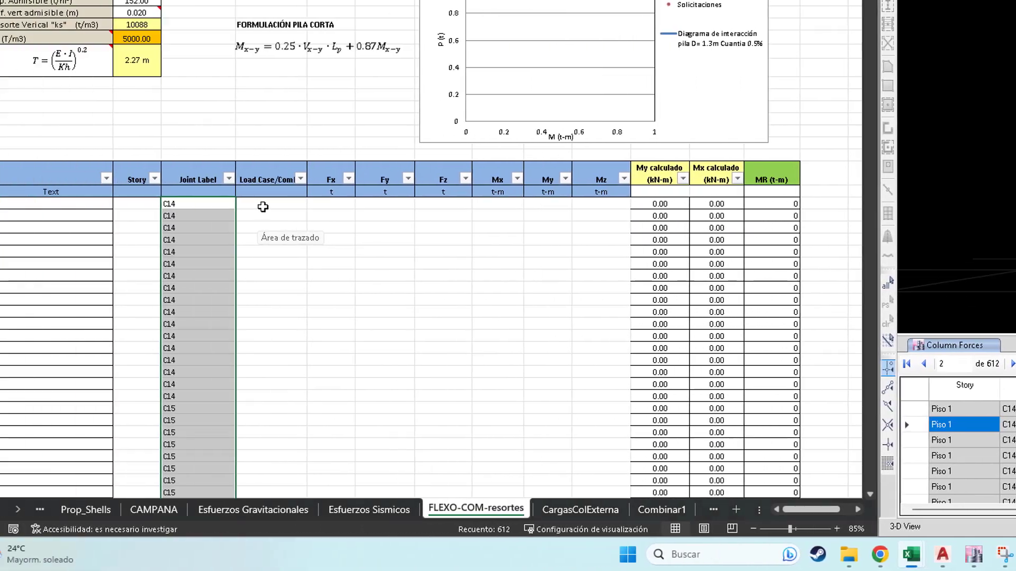
{"action": "right_click", "coordinate": [270, 203]}
{"action": "left_click", "coordinate": [365, 189]}
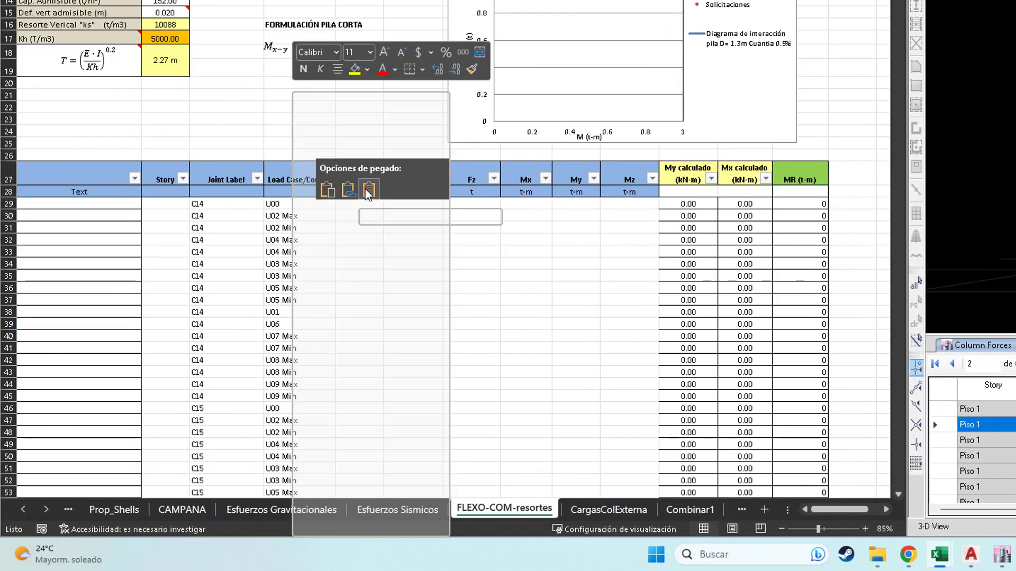
{"action": "scroll", "coordinate": [354, 239], "scroll_direction": "up", "scroll_amount": 1}
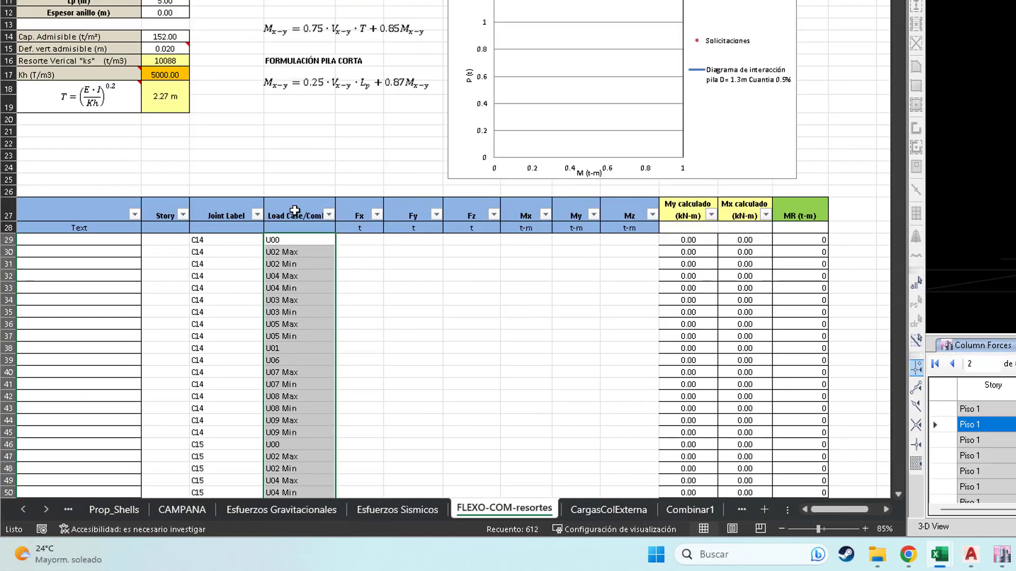
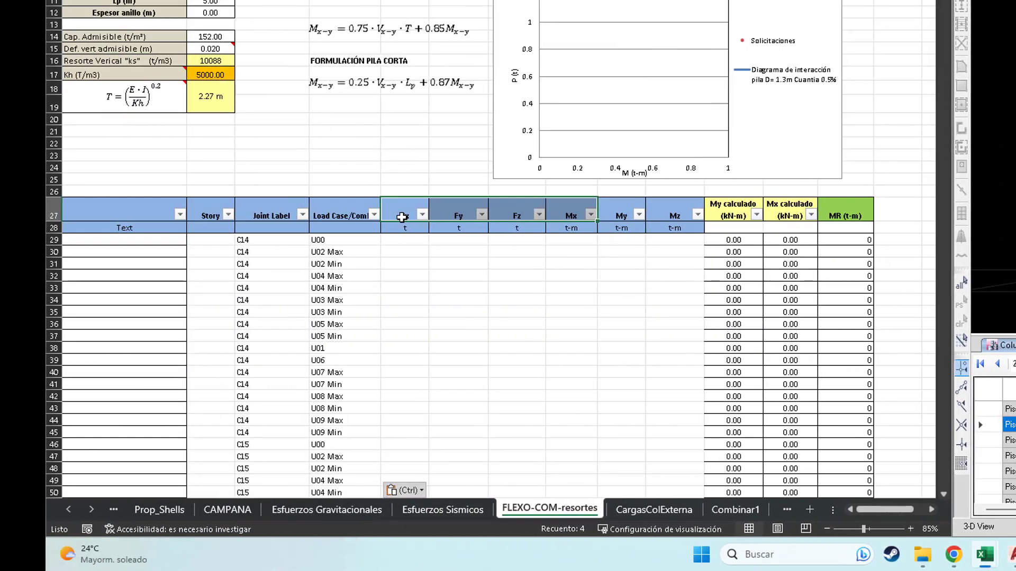
{"action": "left_click_drag", "start_coordinate": [404, 217], "coordinate": [645, 226]}
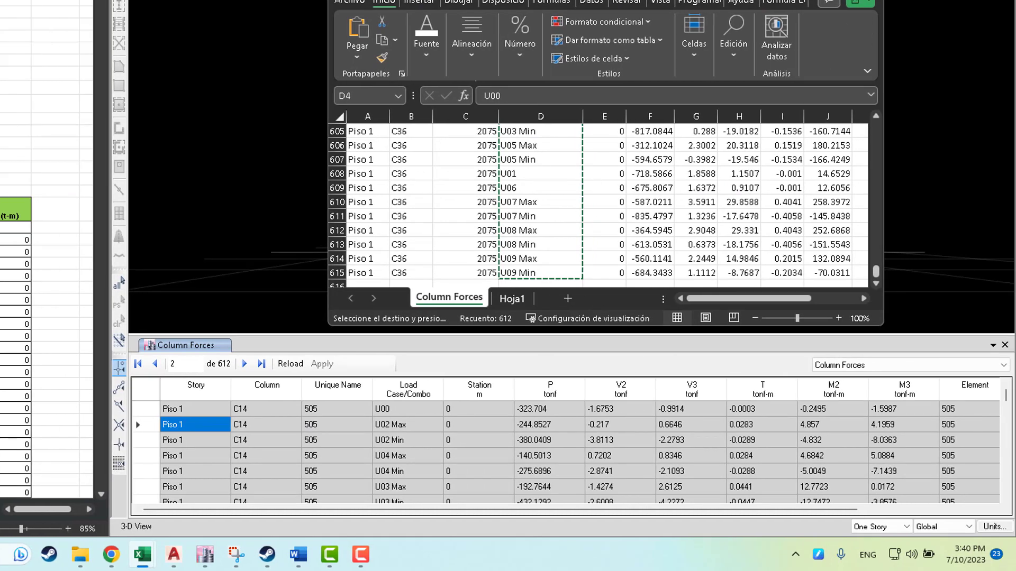
Step: Enlarge the Column Forces workbook window beside the design workbook and return to the first rows of its table
{"action": "left_click", "coordinate": [827, 0]}
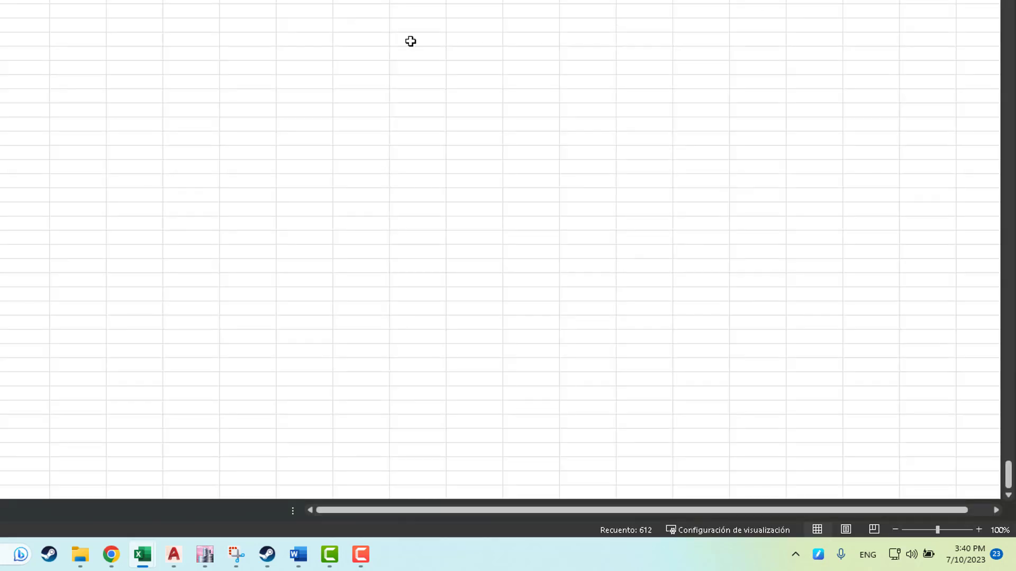
{"action": "left_click_drag", "start_coordinate": [635, 0], "coordinate": [415, 0]}
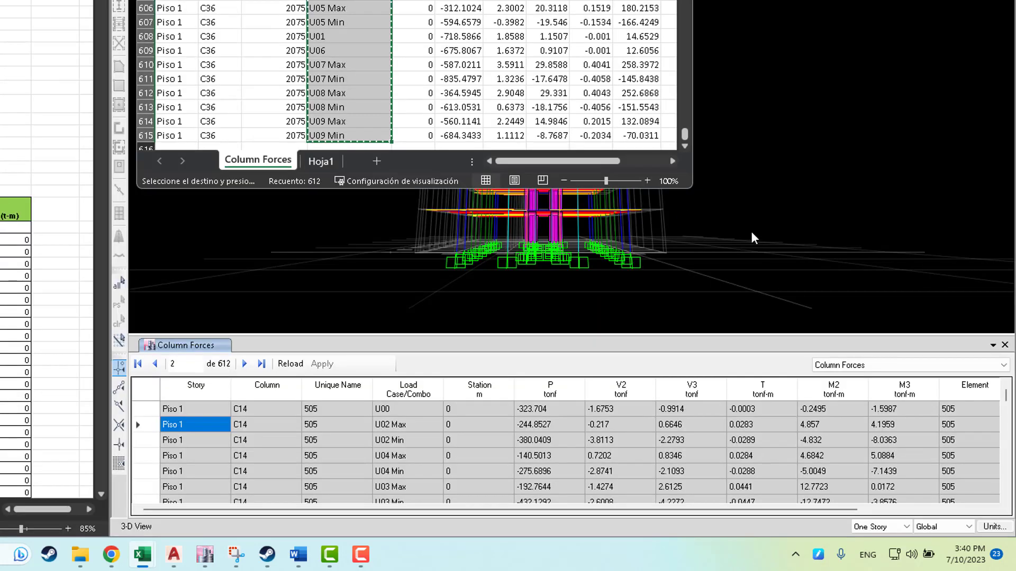
{"action": "left_click_drag", "start_coordinate": [689, 187], "coordinate": [970, 484]}
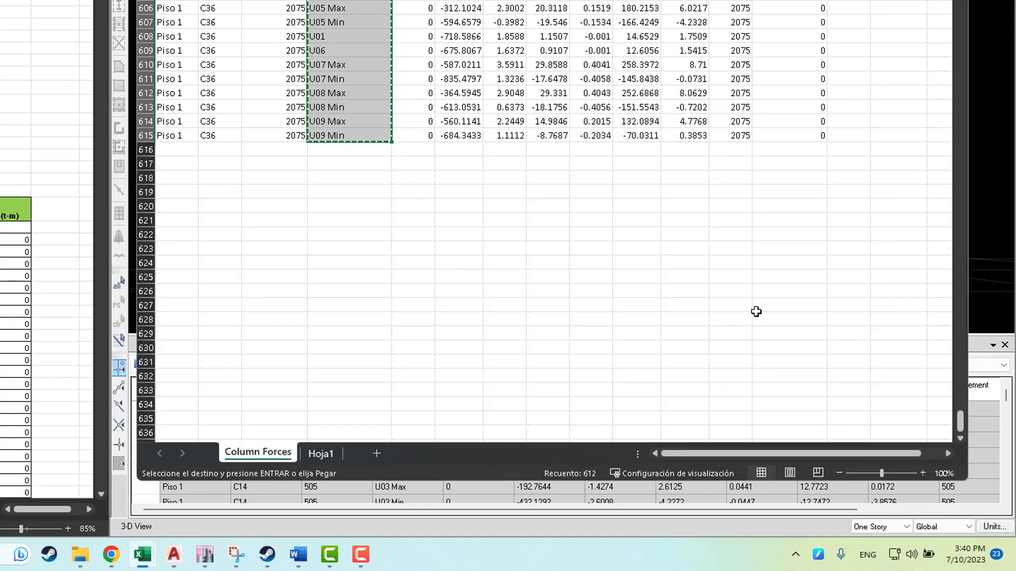
{"action": "scroll", "coordinate": [594, 196], "scroll_direction": "up", "scroll_amount": 19}
{"action": "scroll", "coordinate": [497, 106], "scroll_direction": "up", "scroll_amount": 4}
{"action": "left_click", "coordinate": [493, 78]}
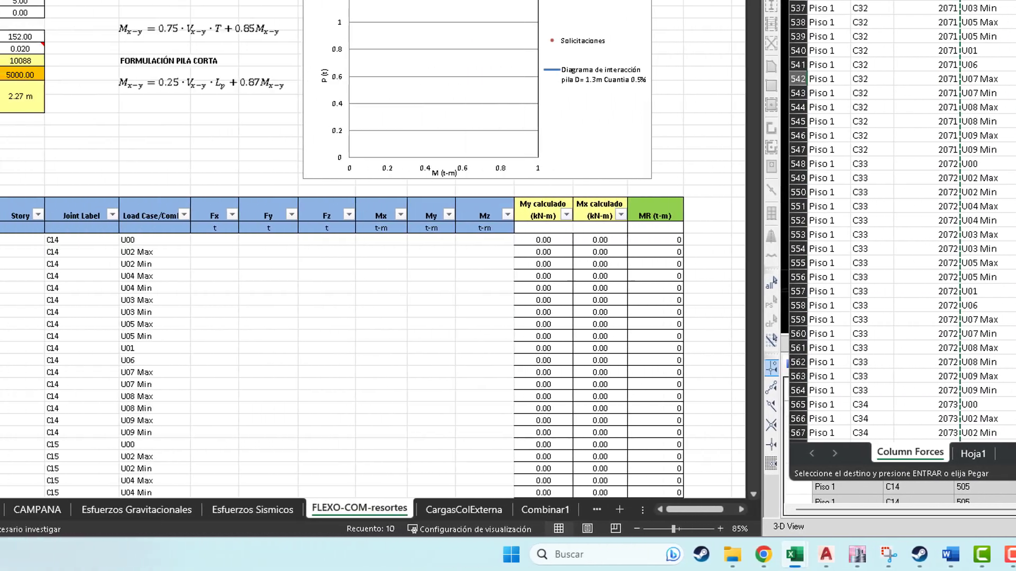
{"action": "key", "text": "ctrl+Up"}
{"action": "left_click", "coordinate": [1010, 23]}
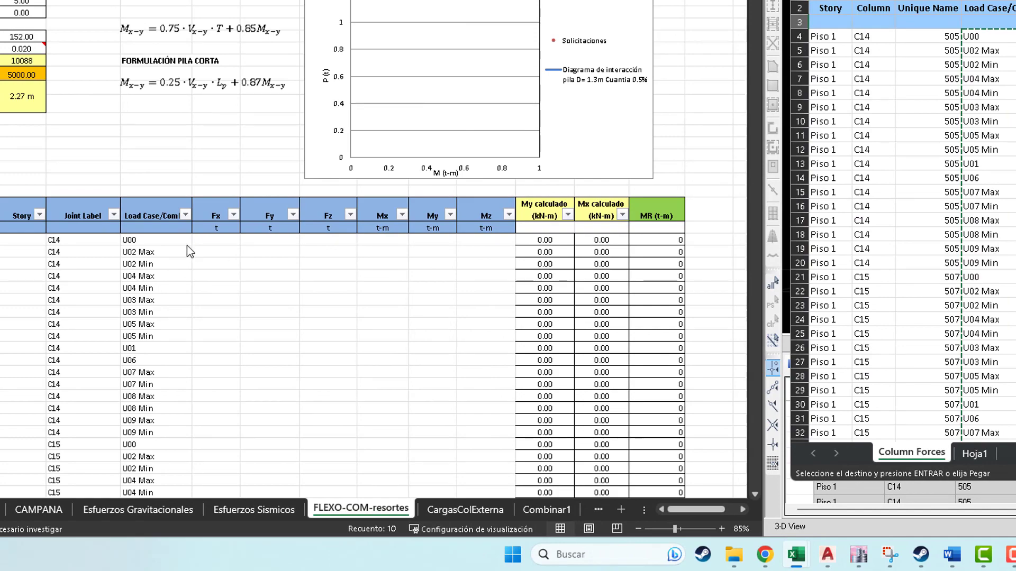
Step: Enter -1 in cell F1 above the P heading of the Column Forces table and copy that cell
{"action": "left_click", "coordinate": [257, 207]}
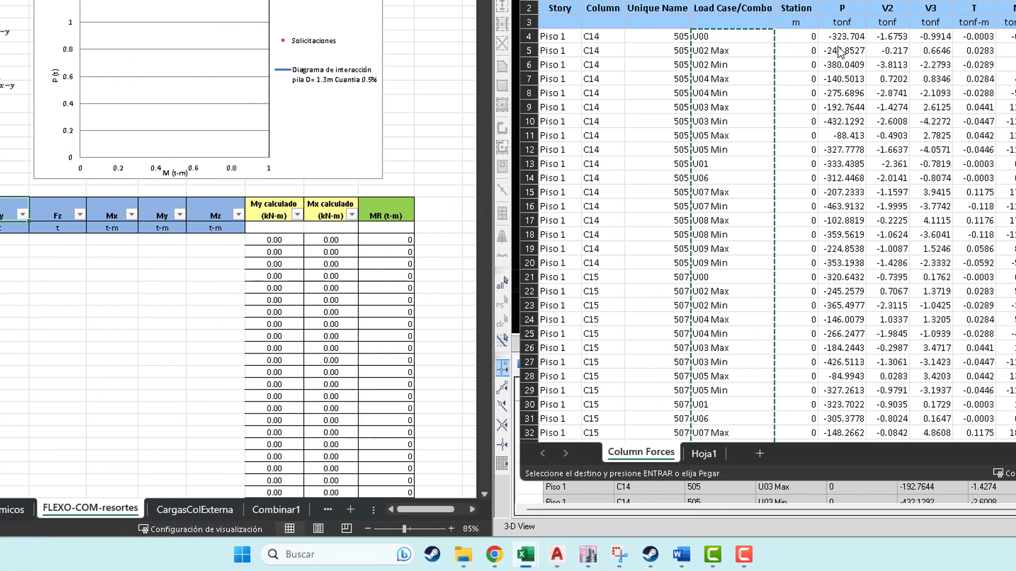
{"action": "left_click", "coordinate": [1011, 43]}
{"action": "left_click", "coordinate": [894, 36]}
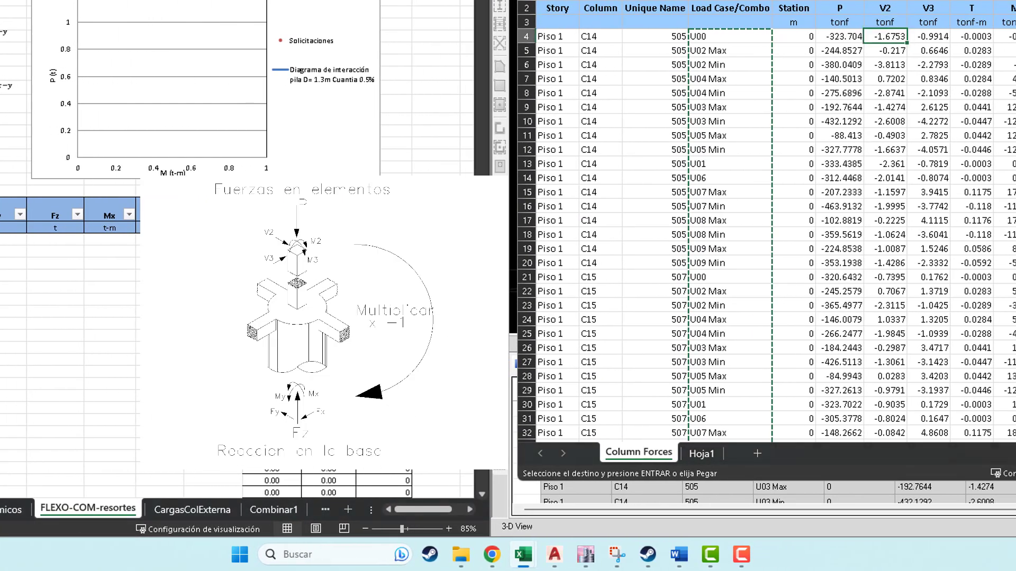
{"action": "left_click", "coordinate": [837, 0]}
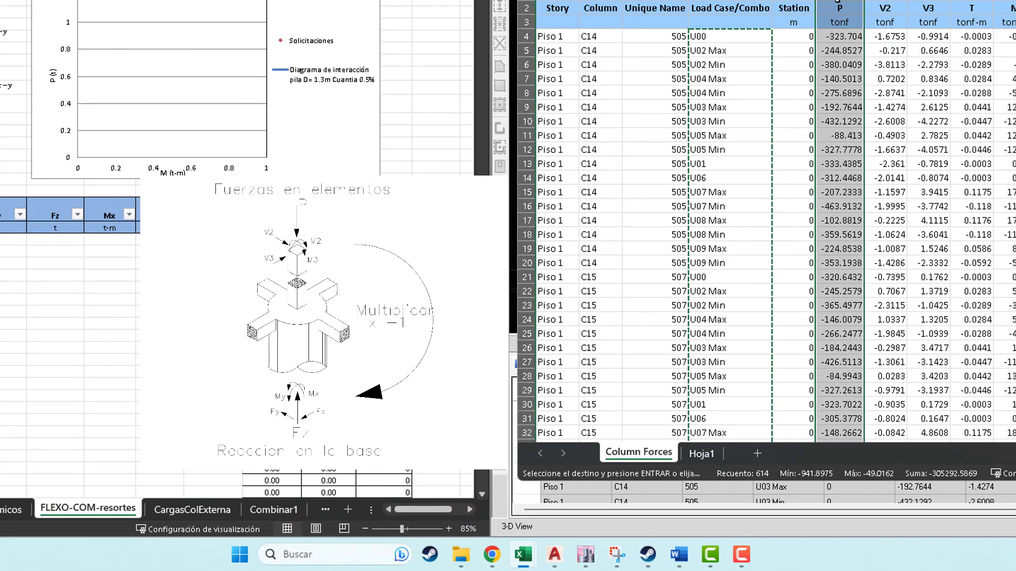
{"action": "left_click", "coordinate": [839, 0]}
{"action": "type", "text": "-1"}
{"action": "key", "text": "Return"}
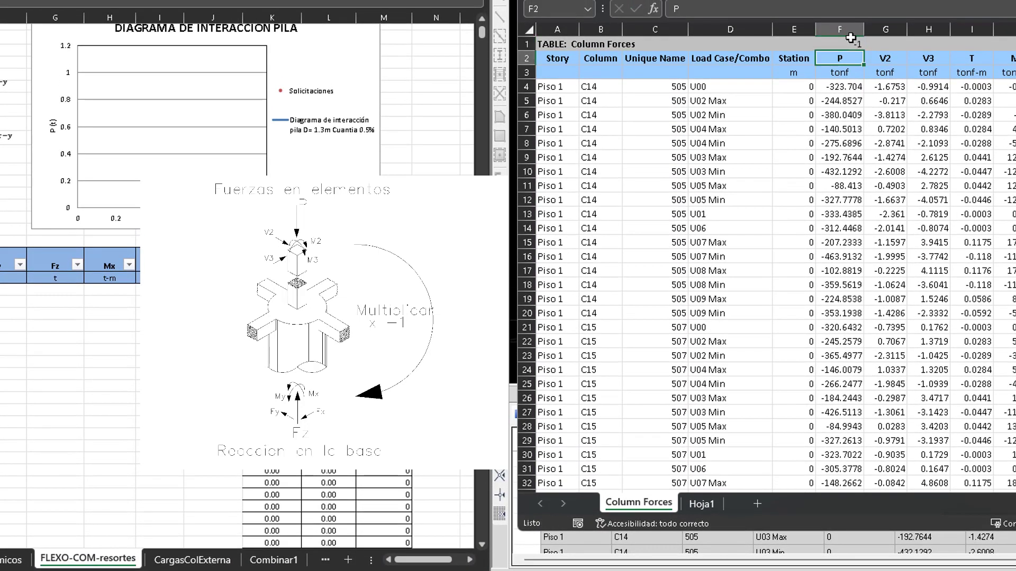
{"action": "left_click", "coordinate": [850, 38]}
{"action": "key", "text": "ctrl+c"}
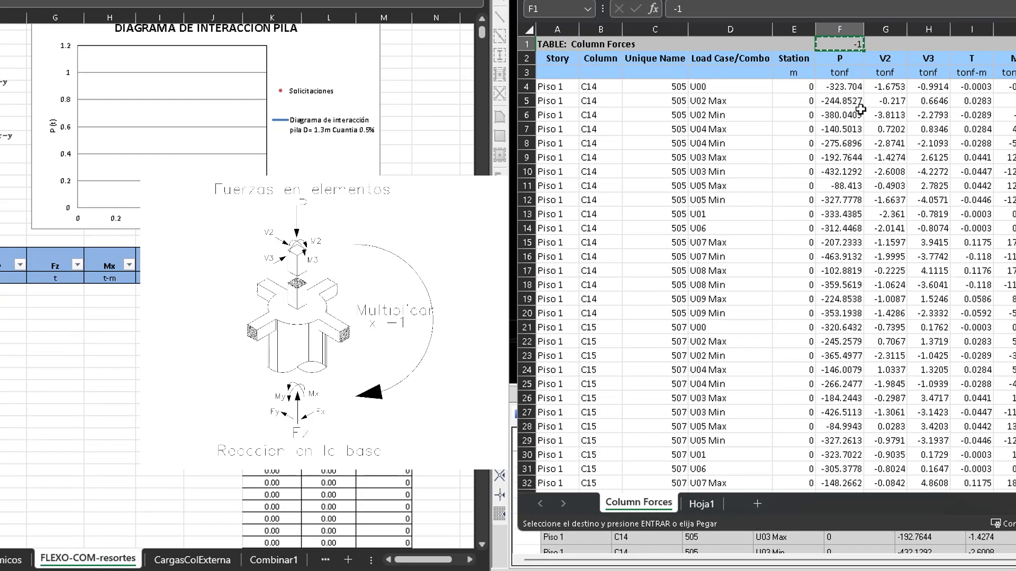
Step: Multiply the P, V2, V3, T, M2 and M3 values in F4:K615 by the copied -1 using Paste Special
{"action": "left_click", "coordinate": [838, 85]}
{"action": "key", "text": "shift+Right"}
{"action": "key", "text": "shift+Right"}
{"action": "key", "text": "shift+Right"}
{"action": "key", "text": "shift+Right"}
{"action": "key", "text": "shift+Right"}
{"action": "key", "text": "ctrl+shift+Down"}
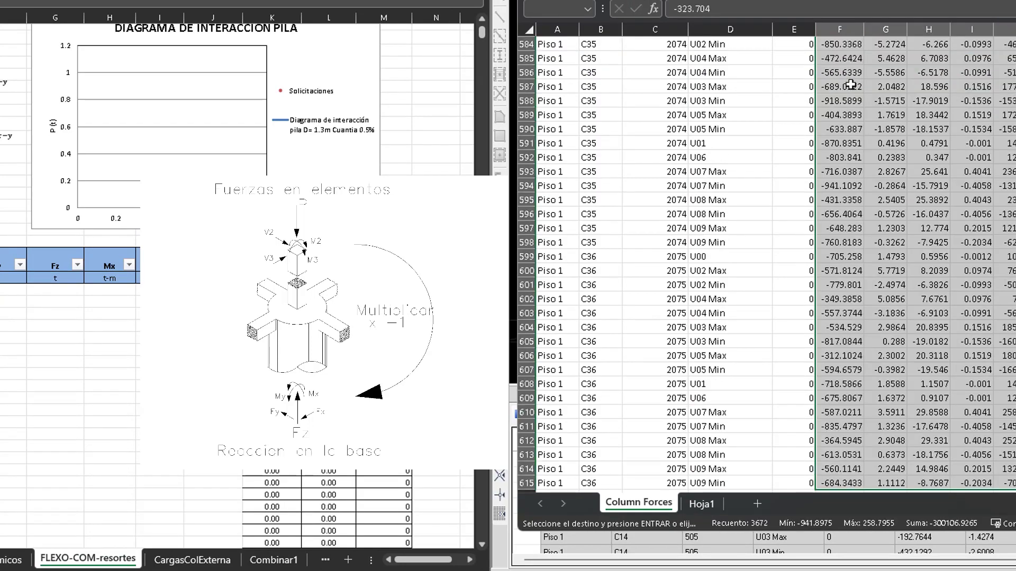
{"action": "right_click", "coordinate": [850, 82]}
{"action": "left_click", "coordinate": [921, 202]}
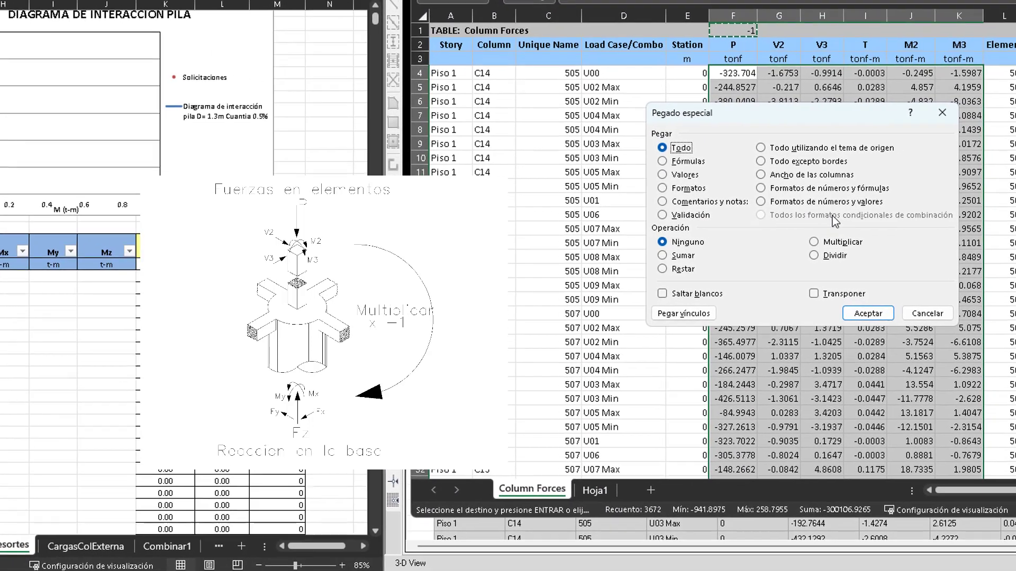
{"action": "left_click", "coordinate": [920, 255]}
{"action": "left_click", "coordinate": [844, 311]}
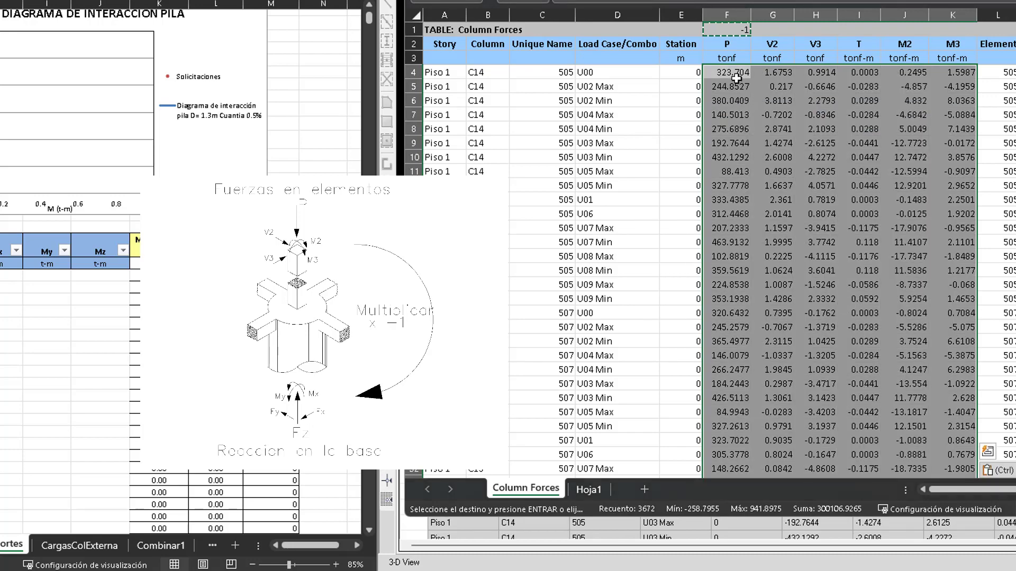
Step: Copy the V2 and V3 values from row 4 down into the Fx and Fy columns of FLEXO-COM-resortes, starting at E29
{"action": "left_click", "coordinate": [760, 72]}
{"action": "key", "text": "shift+Right"}
{"action": "key", "text": "ctrl+shift+Down"}
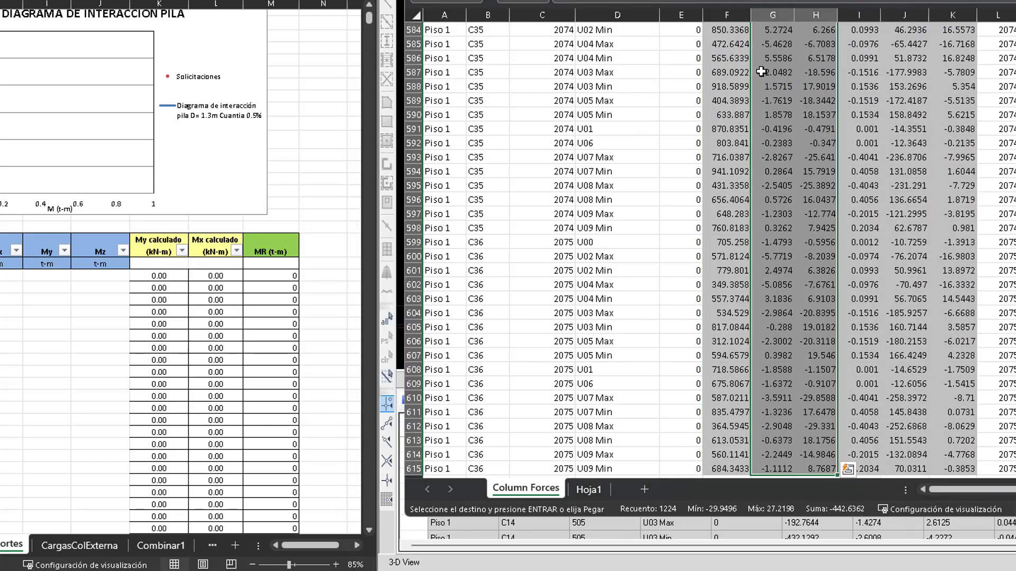
{"action": "key", "text": "ctrl+c"}
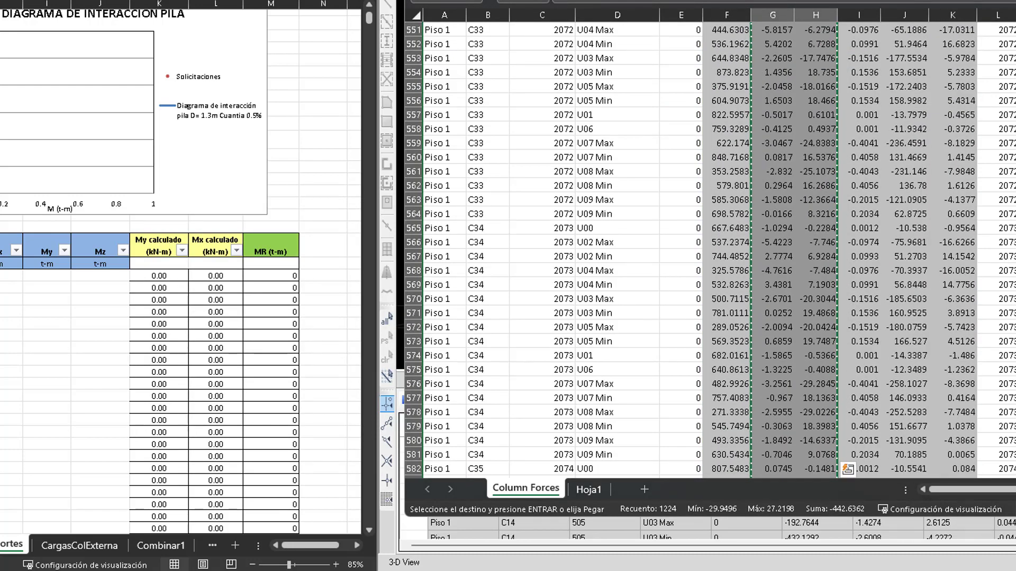
{"action": "scroll", "coordinate": [710, 250], "scroll_direction": "up", "scroll_amount": 20}
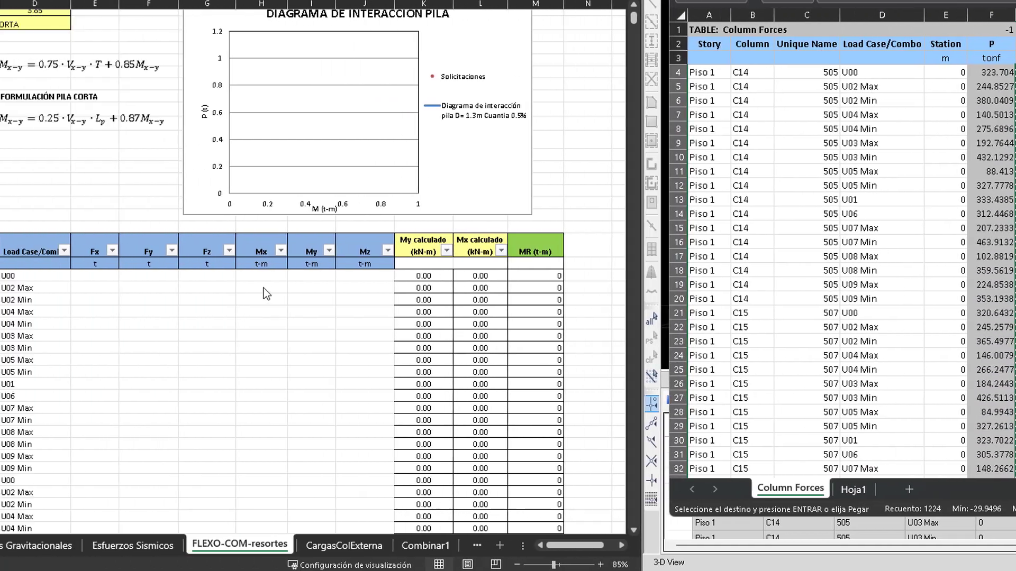
{"action": "right_click", "coordinate": [99, 276]}
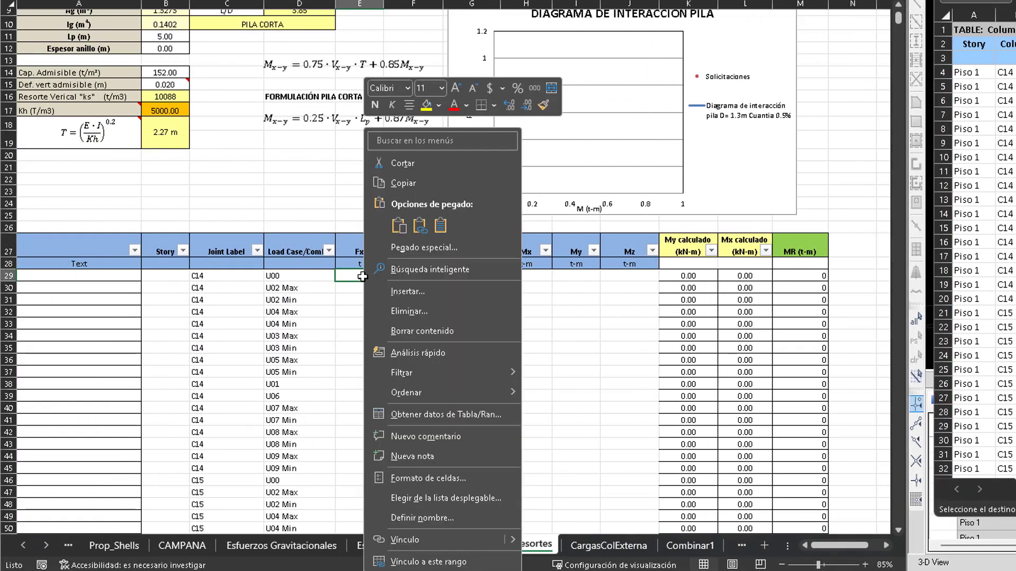
{"action": "left_click", "coordinate": [440, 227]}
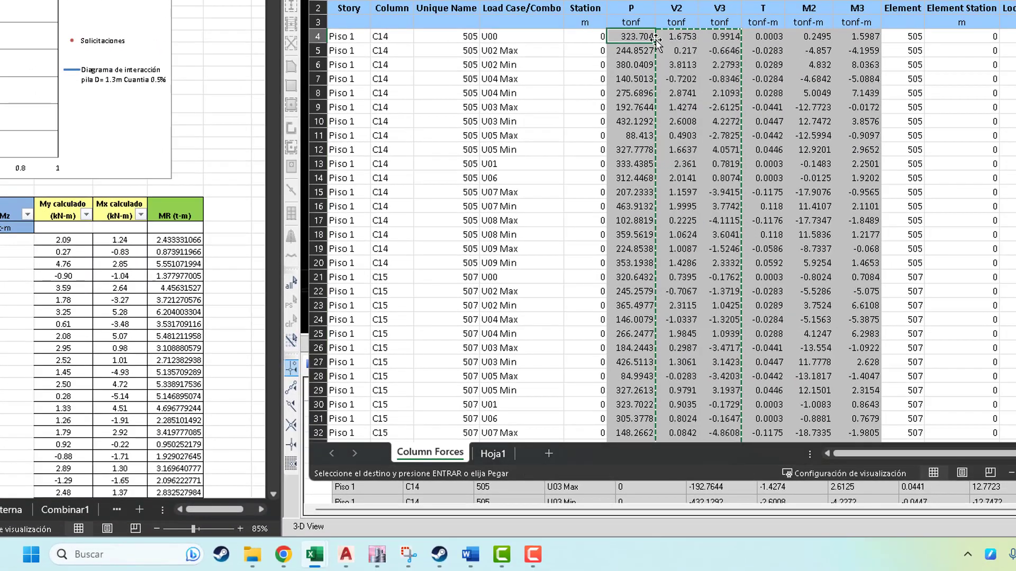
Step: Copy the P values from row 4 down into the Fz column of FLEXO-COM-resortes, starting at G29
{"action": "key", "text": "ctrl+shift+Down"}
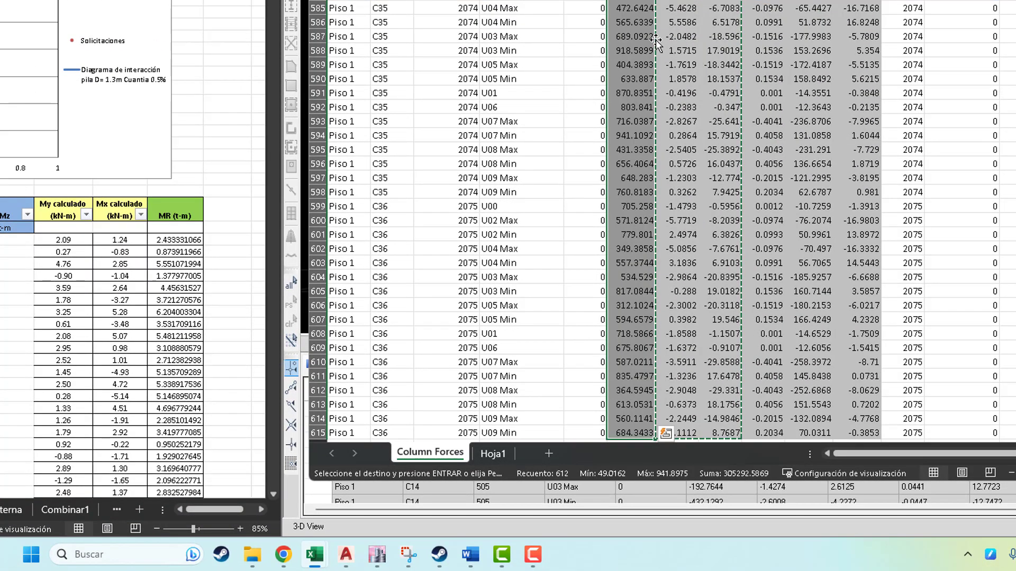
{"action": "key", "text": "ctrl+c"}
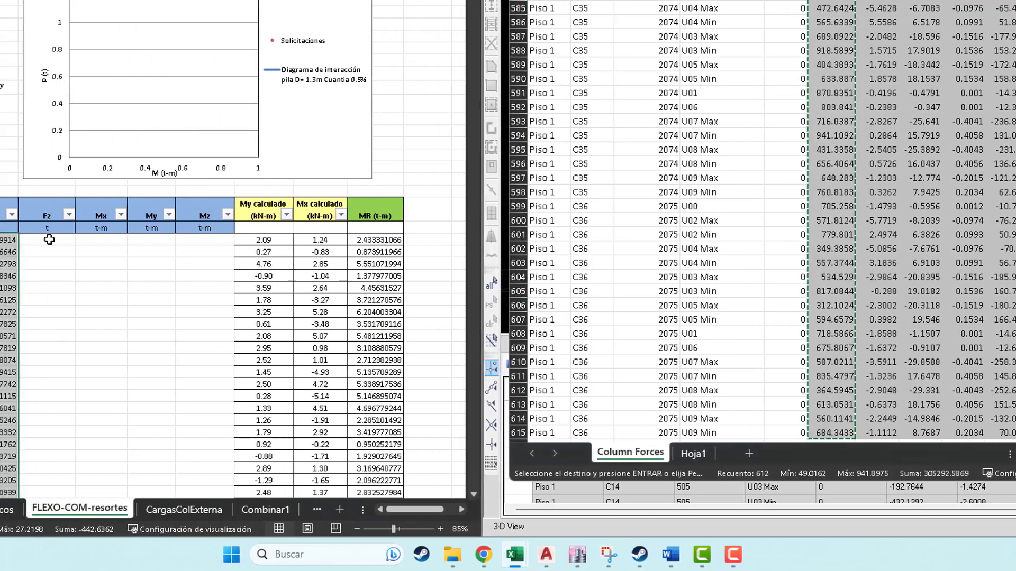
{"action": "right_click", "coordinate": [95, 239]}
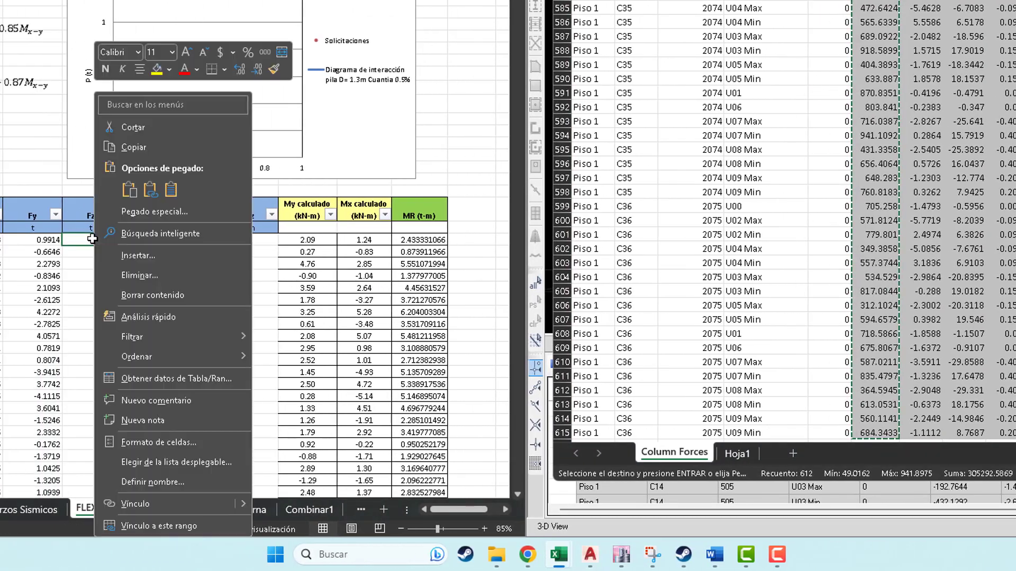
{"action": "left_click", "coordinate": [159, 188]}
{"action": "scroll", "coordinate": [204, 261], "scroll_direction": "up", "scroll_amount": 3}
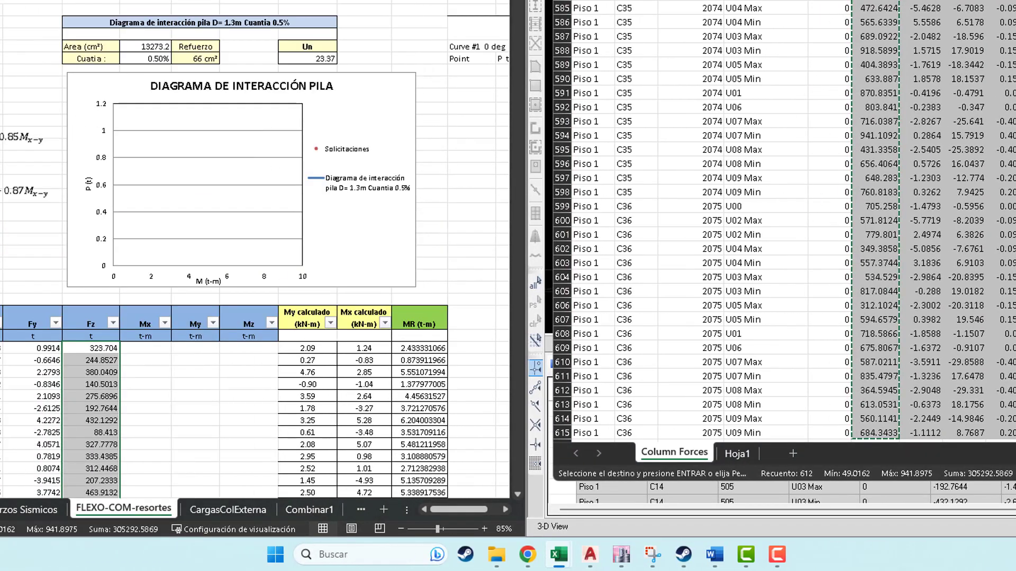
Step: Copy the M2 and M3 values from row 4 down into the Mx and My columns of FLEXO-COM-resortes, starting at H29
{"action": "key", "text": "Right"}
{"action": "key", "text": "ctrl+Up"}
{"action": "key", "text": "Down"}
{"action": "key", "text": "Down"}
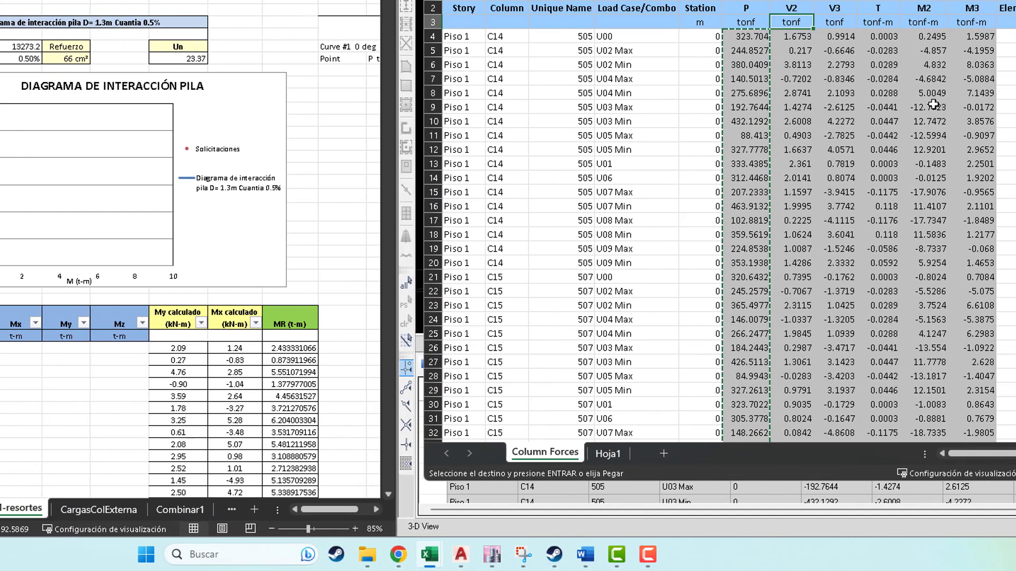
{"action": "key", "text": "Right"}
{"action": "key", "text": "Right"}
{"action": "key", "text": "Up"}
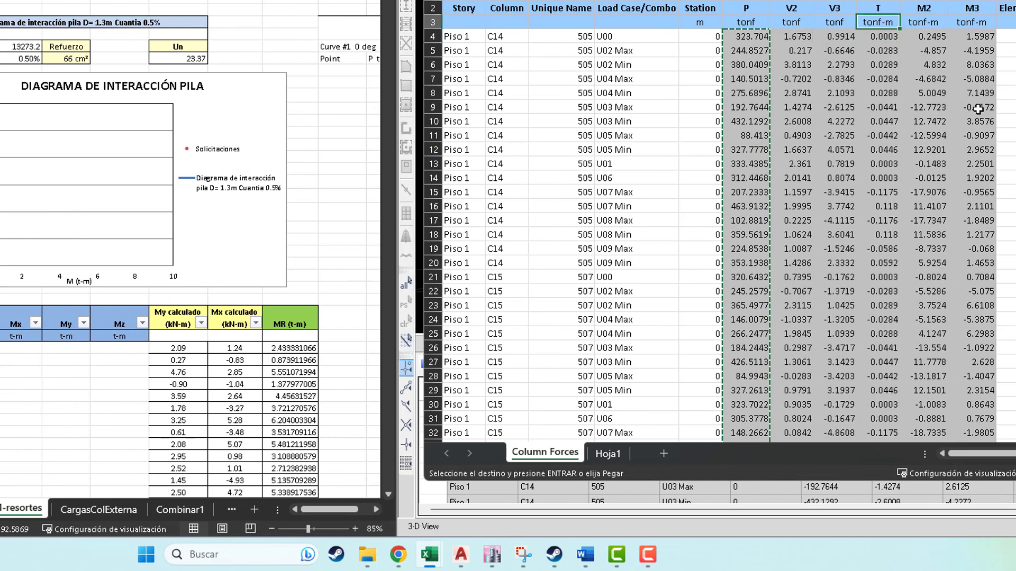
{"action": "key", "text": "Right"}
{"action": "key", "text": "Down"}
{"action": "key", "text": "shift+Right"}
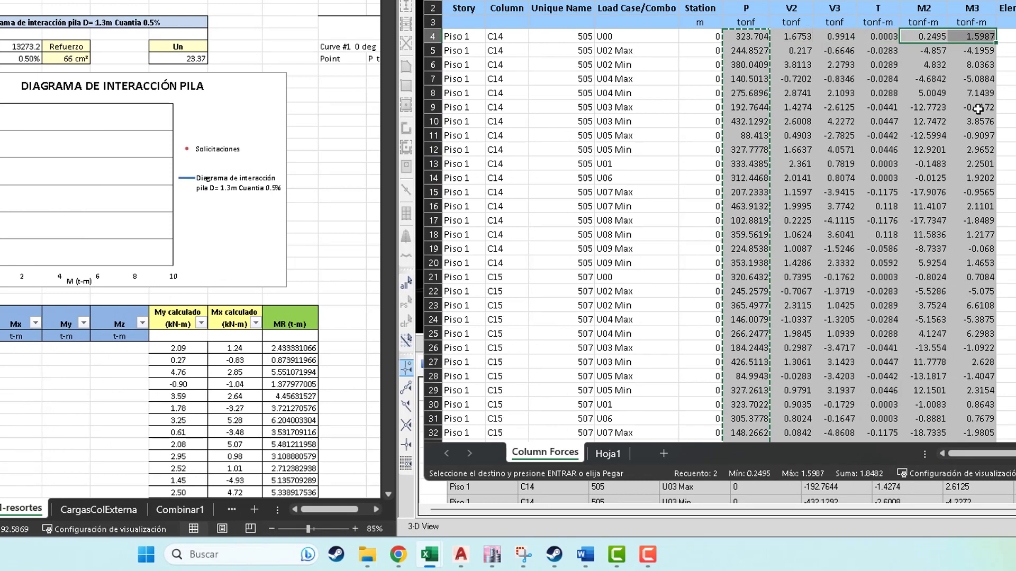
{"action": "key", "text": "ctrl+shift+Down"}
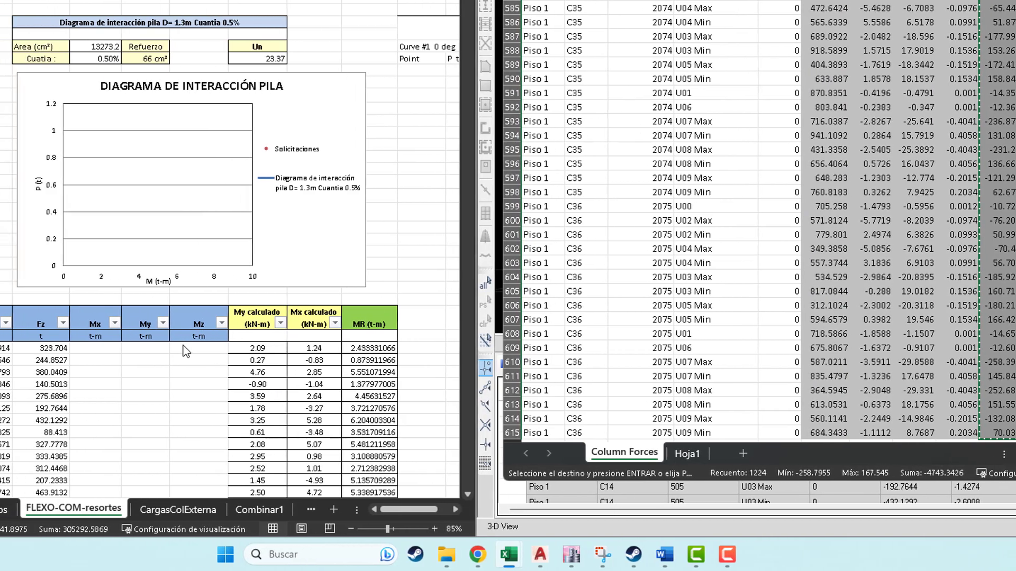
{"action": "right_click", "coordinate": [79, 348]}
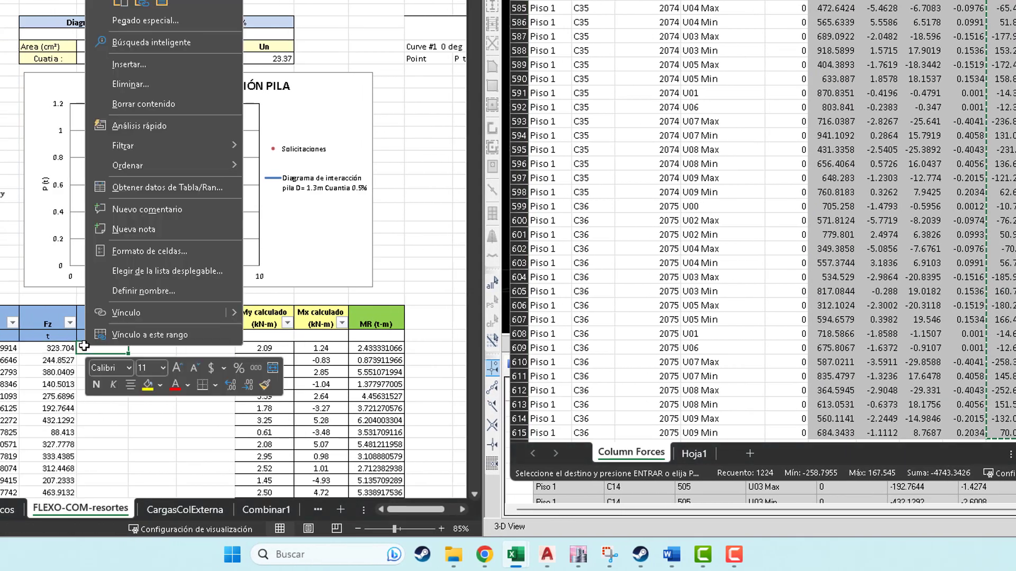
{"action": "left_click", "coordinate": [161, 3]}
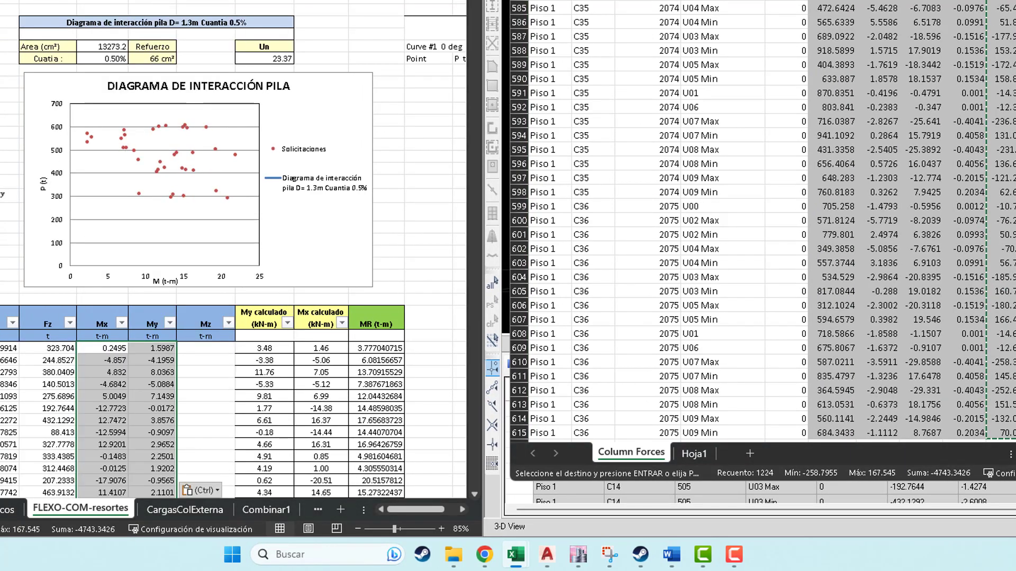
Step: Check the M2 and M3 columns at the start of the Column Forces table against the Mx and My columns of the design sheet
{"action": "key", "text": "alt+Tab"}
{"action": "scroll", "coordinate": [762, 221], "scroll_direction": "up", "scroll_amount": 12}
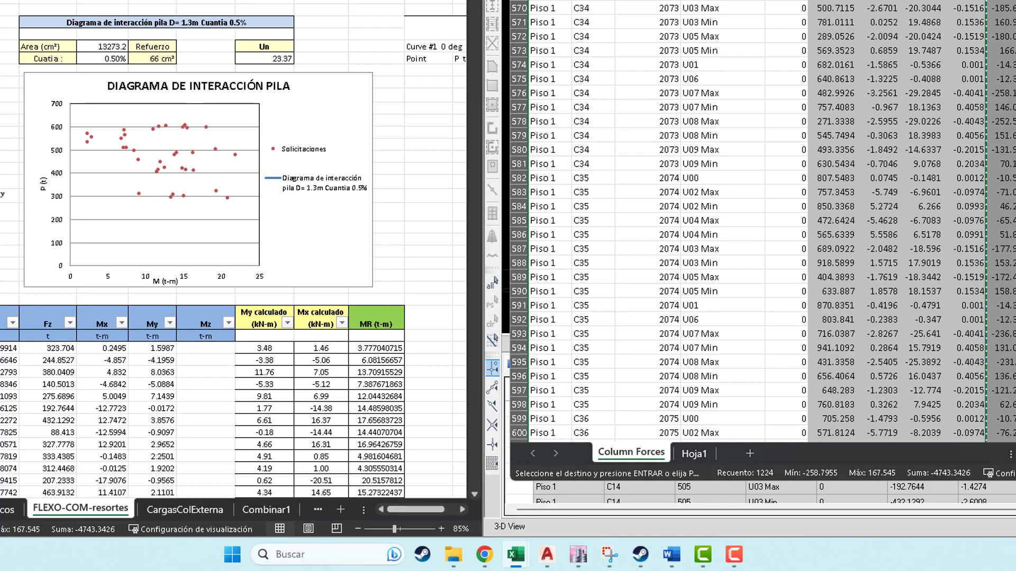
{"action": "scroll", "coordinate": [762, 221], "scroll_direction": "up", "scroll_amount": 20}
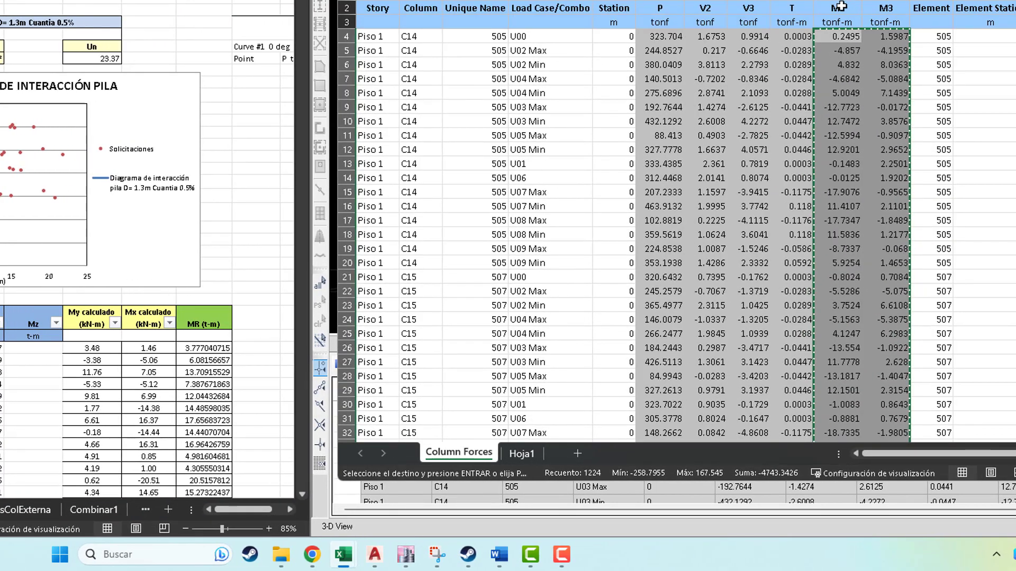
{"action": "left_click", "coordinate": [876, 8]}
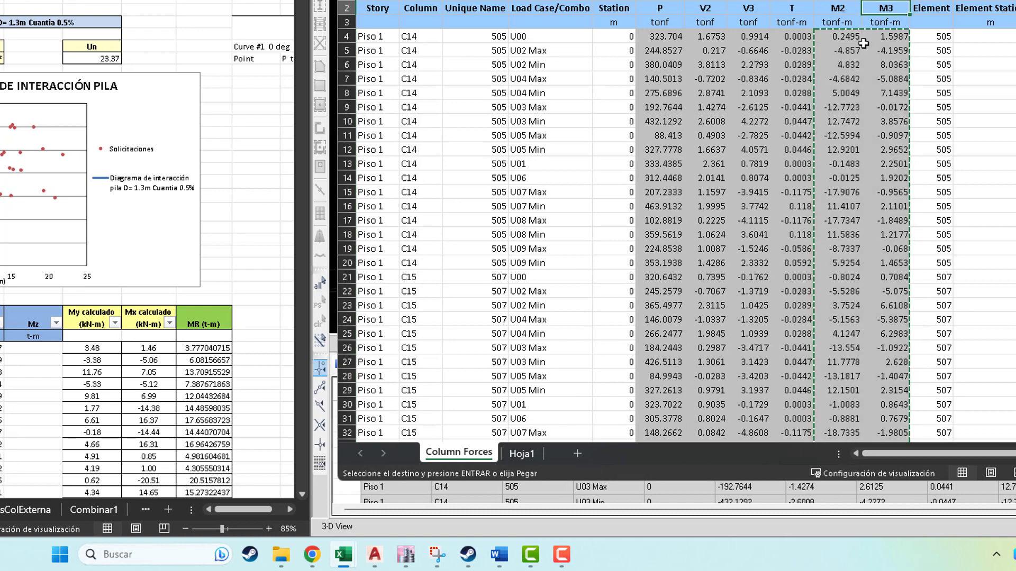
{"action": "left_click", "coordinate": [844, 38]}
{"action": "left_click", "coordinate": [892, 38]}
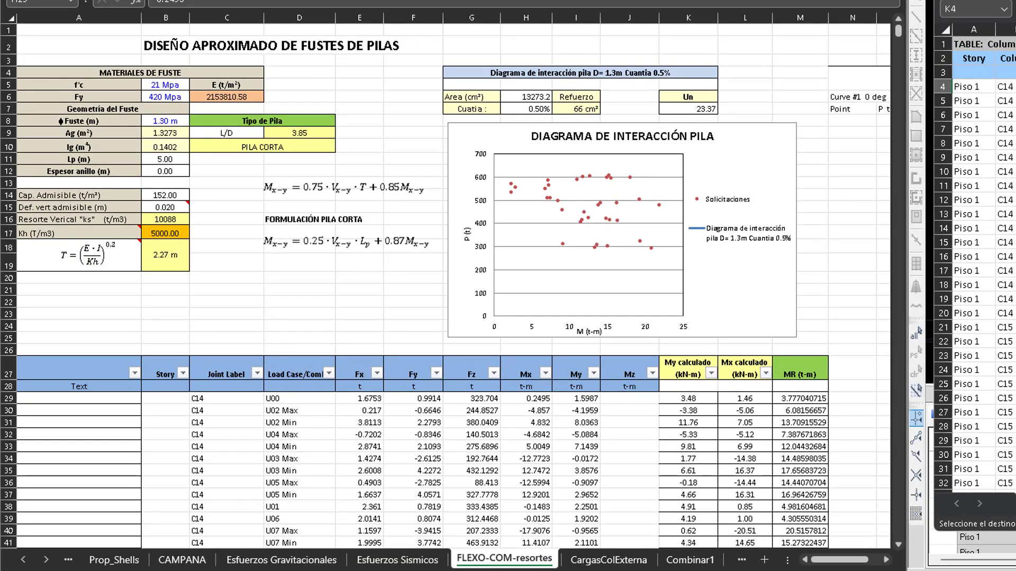
{"action": "key", "text": "Left"}
{"action": "key", "text": "Up"}
{"action": "key", "text": "Up"}
{"action": "key", "text": "Down"}
{"action": "key", "text": "Down"}
{"action": "key", "text": "Up"}
{"action": "key", "text": "Up"}
{"action": "key", "text": "Left"}
{"action": "key", "text": "Left"}
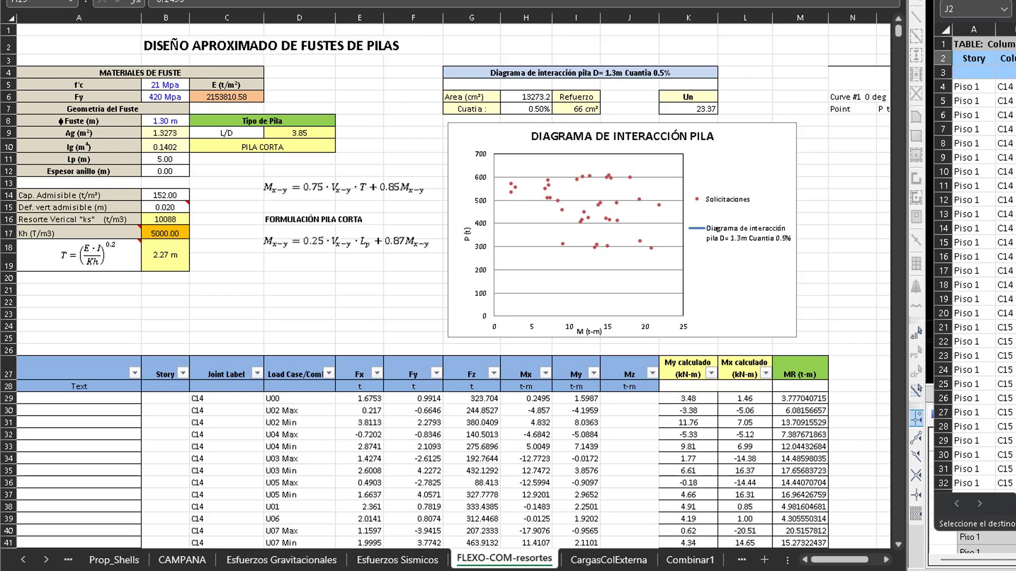
{"action": "key", "text": "Right"}
{"action": "key", "text": "ctrl+v"}
Step: Open the Resumen sheet of the pile design workbook
{"action": "left_click", "coordinate": [23, 559]}
{"action": "left_click", "coordinate": [22, 560]}
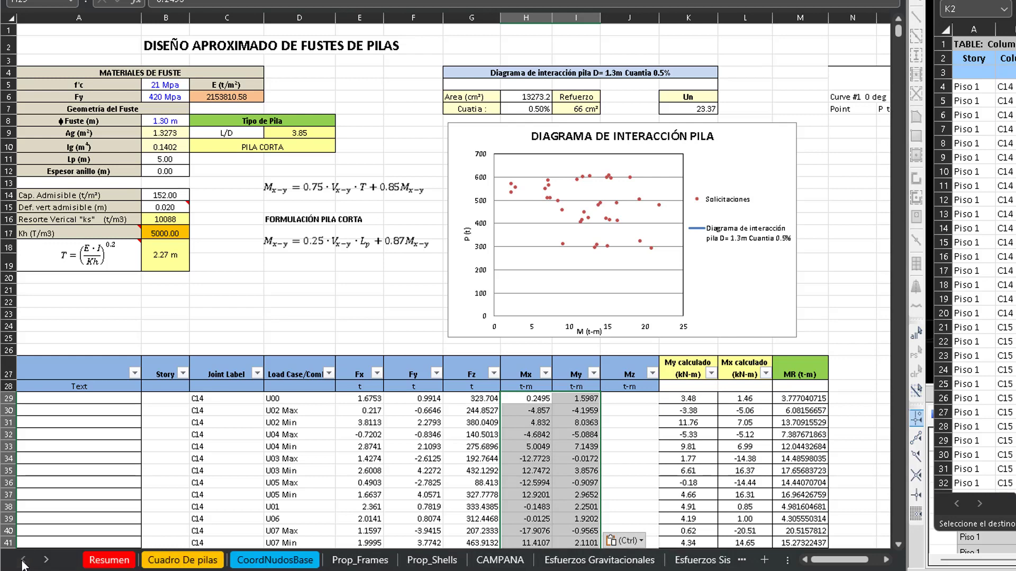
{"action": "left_click", "coordinate": [108, 560]}
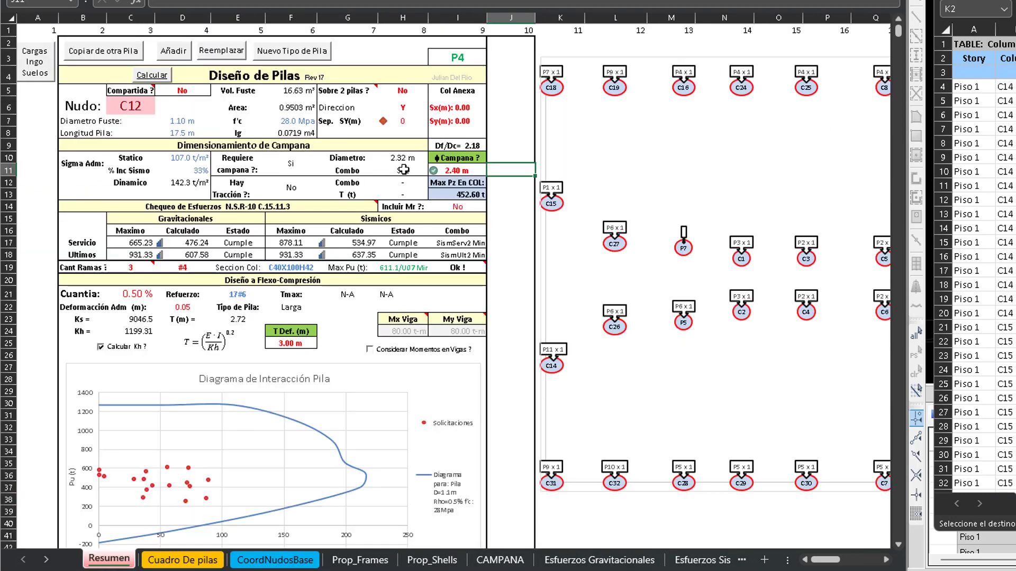
Step: Review the reactions on the Esfuerzos Sismicos sheet and the calculated moments in the FLEXO-COM-resortes table
{"action": "mouse_move", "coordinate": [137, 91]}
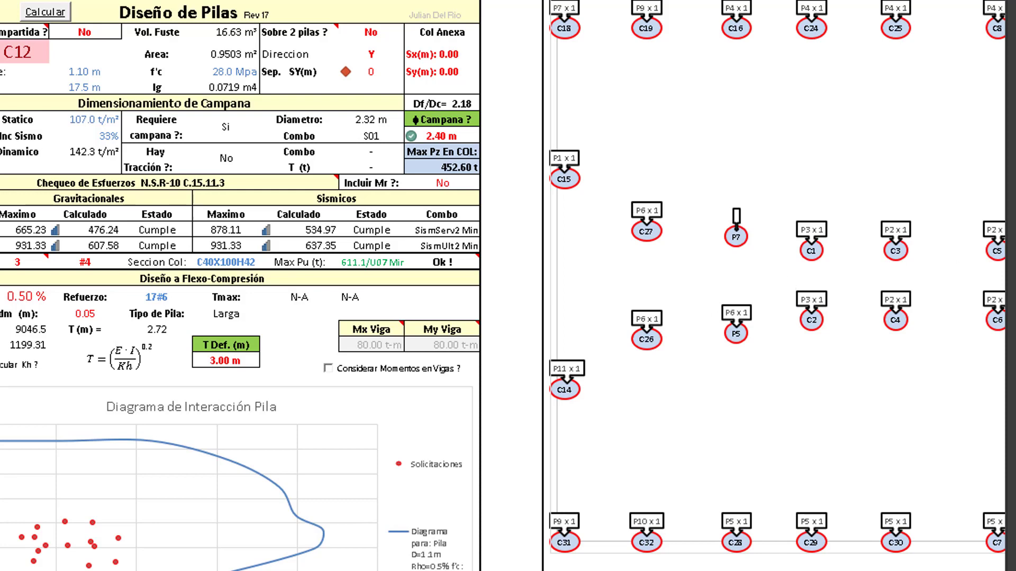
{"action": "key", "text": "ctrl+Page_Up"}
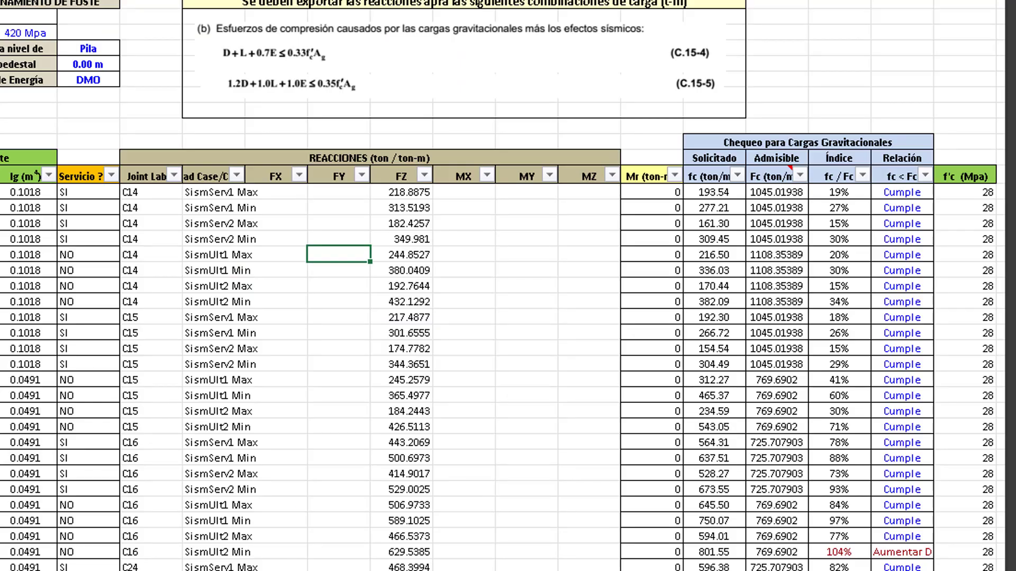
{"action": "key", "text": "ctrl+Page_Down"}
{"action": "scroll", "coordinate": [454, 420], "scroll_direction": "down", "scroll_amount": 20}
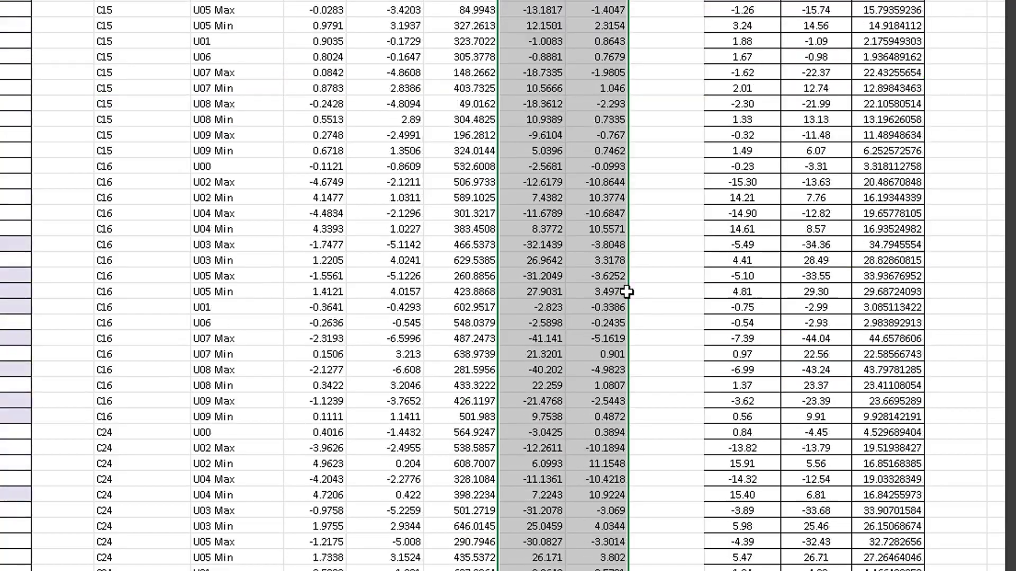
{"action": "scroll", "coordinate": [627, 292], "scroll_direction": "up", "scroll_amount": 16}
{"action": "left_click", "coordinate": [929, 233]}
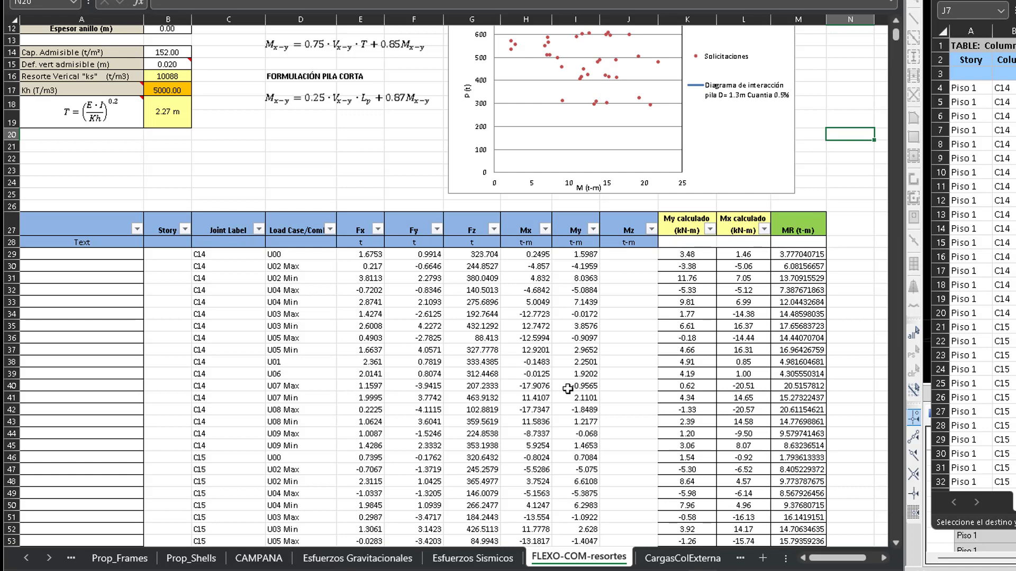
{"action": "left_click", "coordinate": [840, 187]}
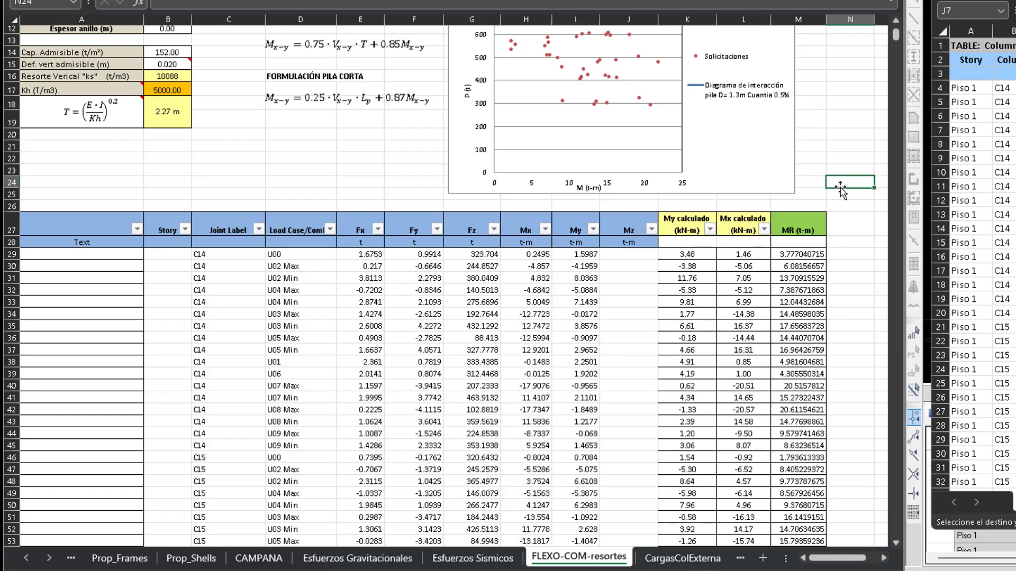
{"action": "left_click", "coordinate": [294, 154]}
{"action": "left_click_drag", "start_coordinate": [340, 153], "coordinate": [392, 154]}
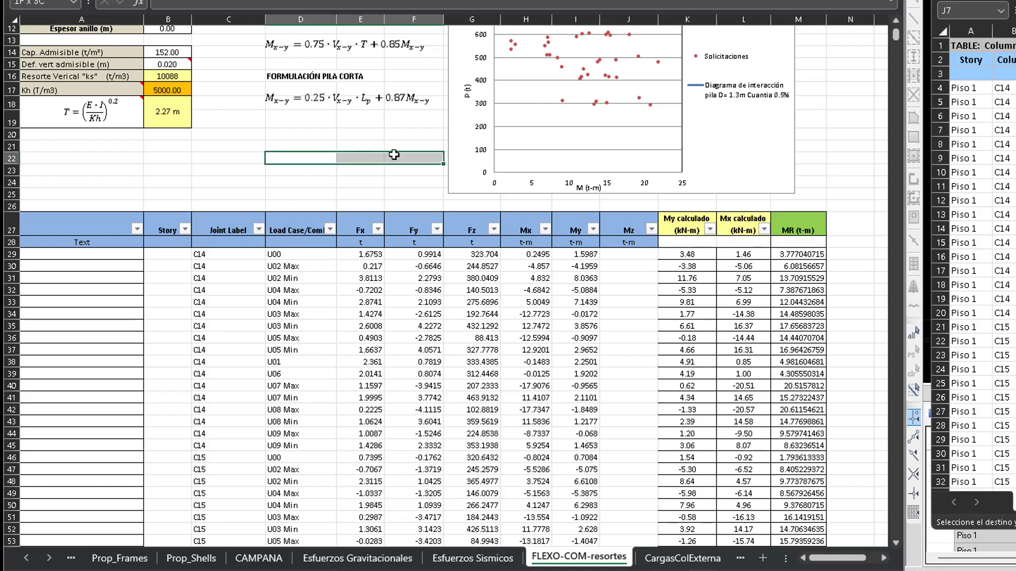
{"action": "left_click", "coordinate": [354, 161]}
Step: Switch to ETABS and display the Column Forces and Pier Forces analysis result tables
{"action": "mouse_move", "coordinate": [899, 570]}
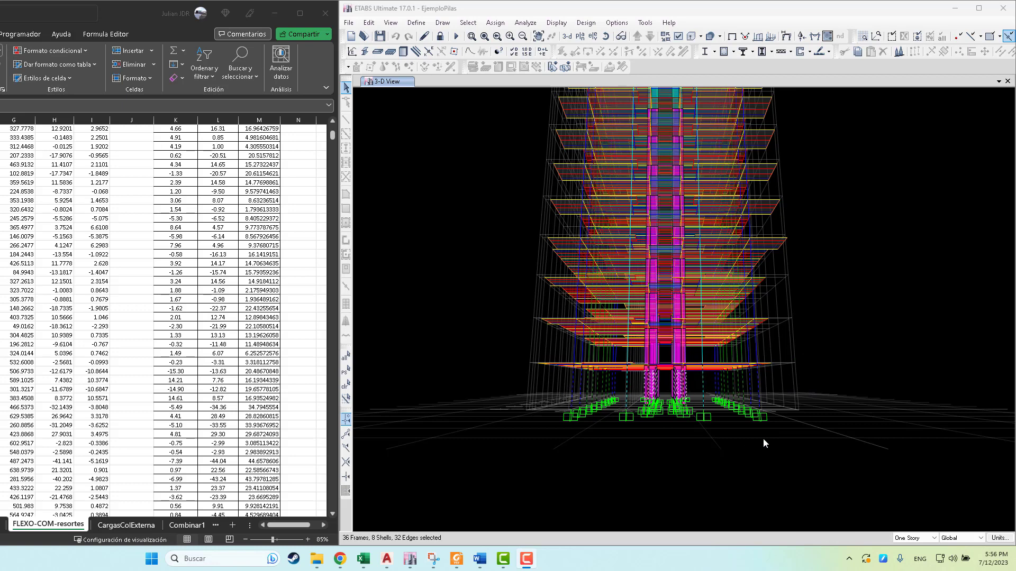
{"action": "left_click", "coordinate": [558, 23]}
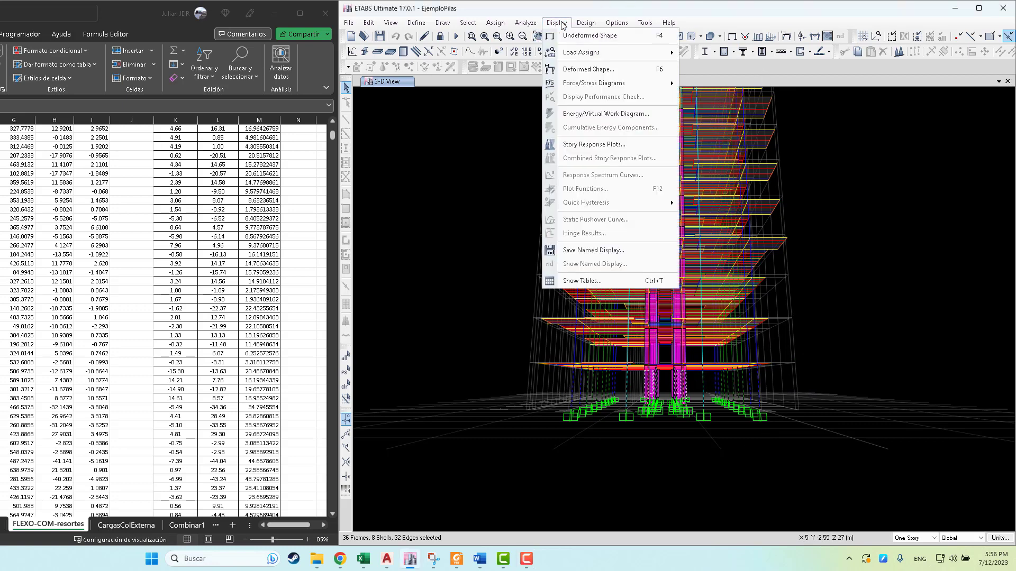
{"action": "left_click", "coordinate": [582, 280]}
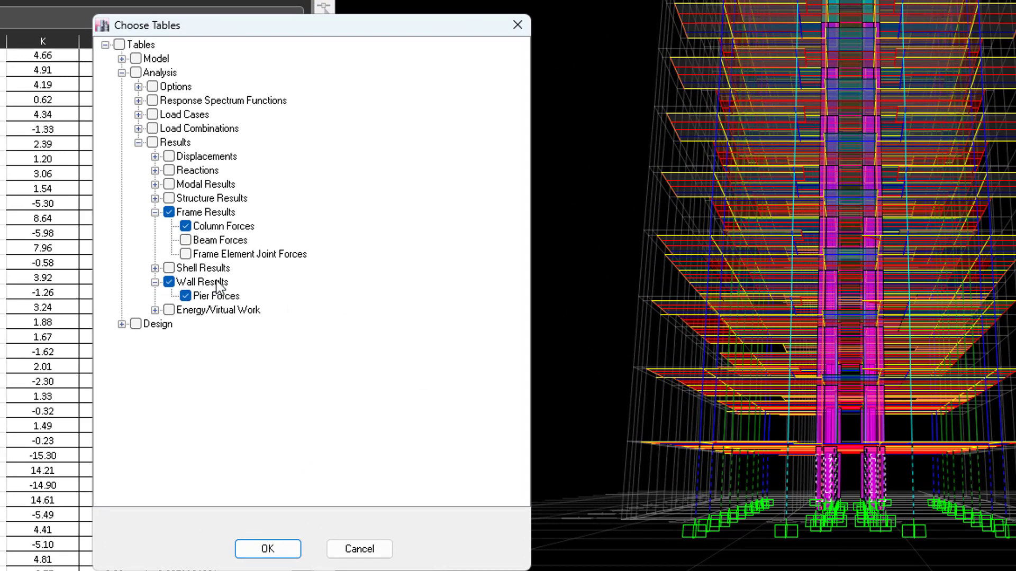
{"action": "left_click_drag", "start_coordinate": [296, 35], "coordinate": [579, 80]}
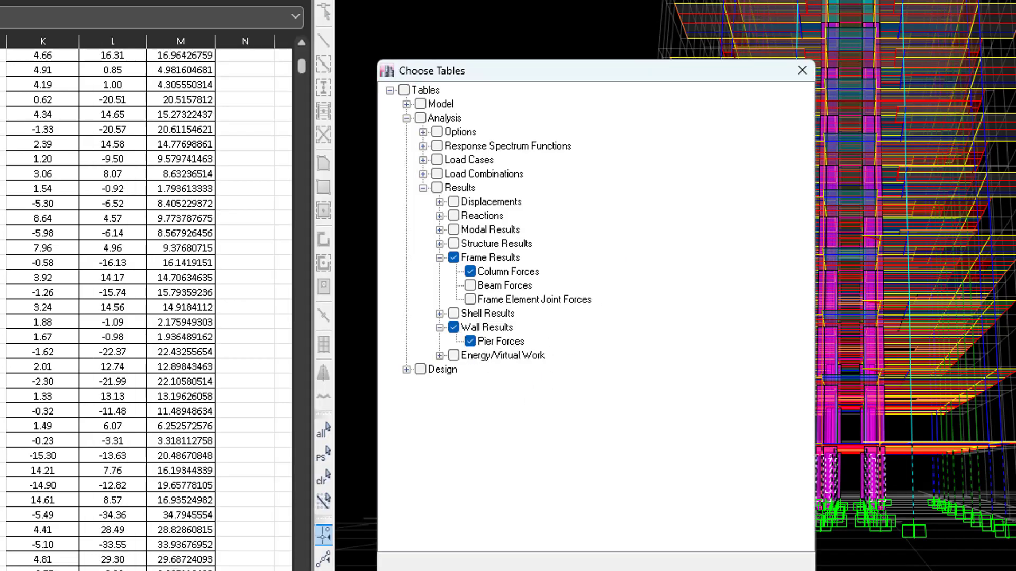
{"action": "key", "text": "Return"}
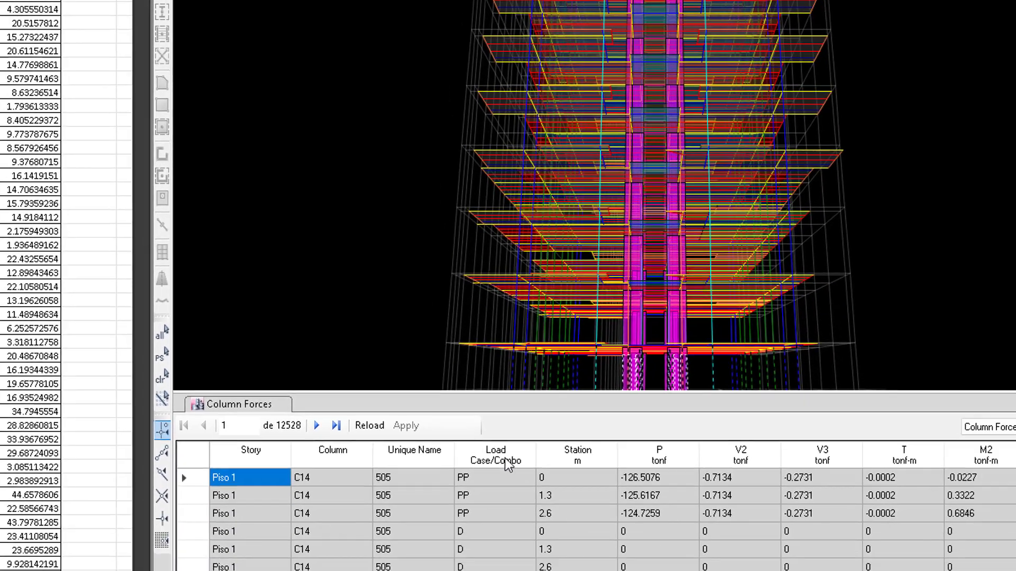
Step: Show the Pier Forces table instead of the Column Forces table
{"action": "right_click", "coordinate": [689, 563]}
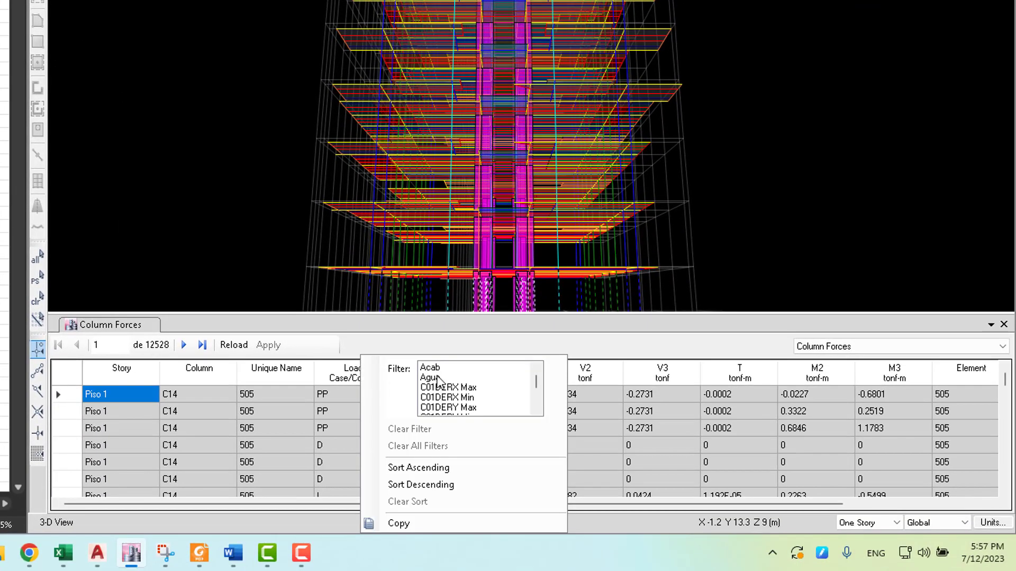
{"action": "left_click", "coordinate": [63, 553]}
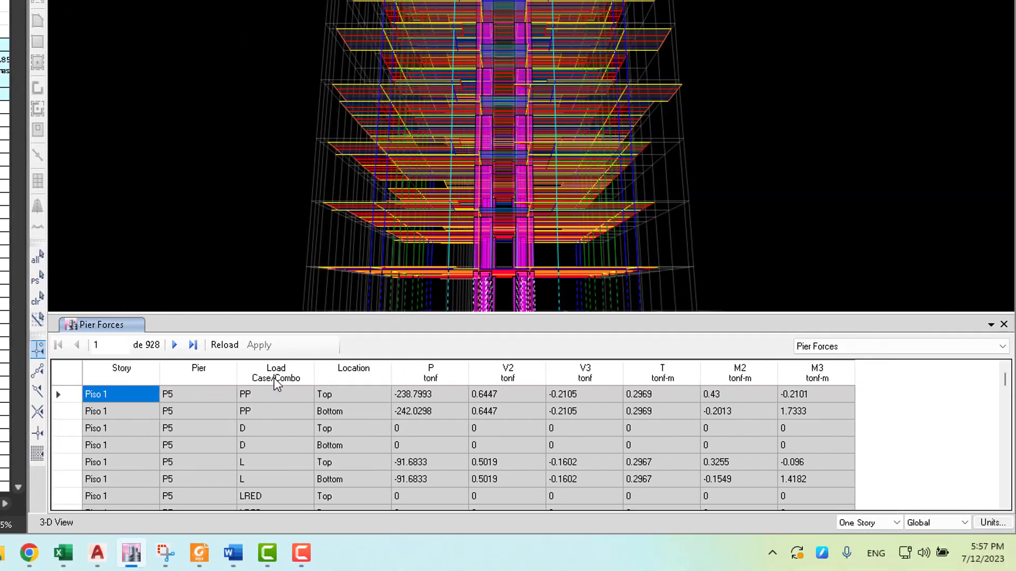
{"action": "right_click", "coordinate": [274, 379]}
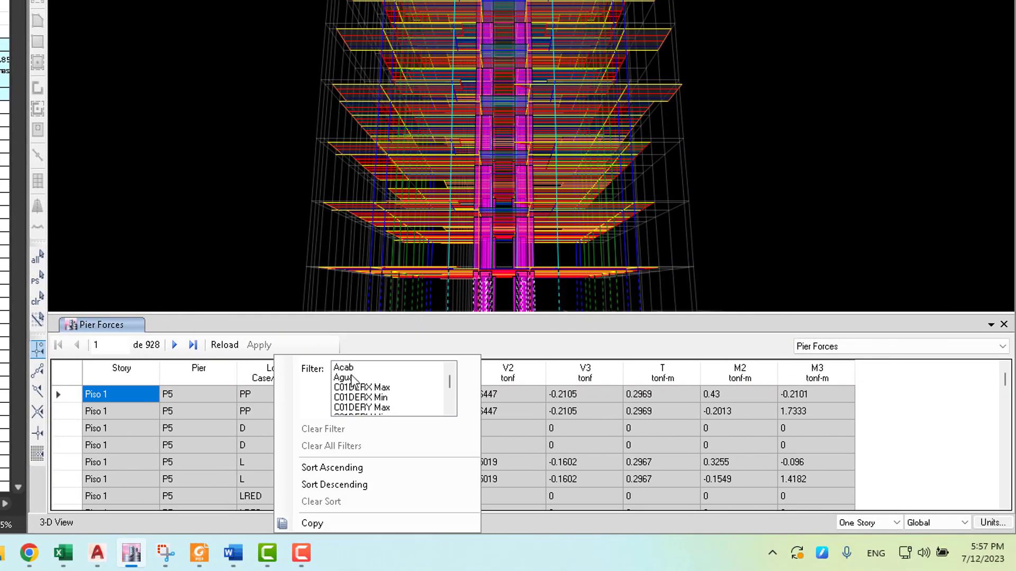
{"action": "left_click", "coordinate": [694, 267]}
{"action": "scroll", "coordinate": [697, 265], "scroll_direction": "down", "scroll_amount": 2}
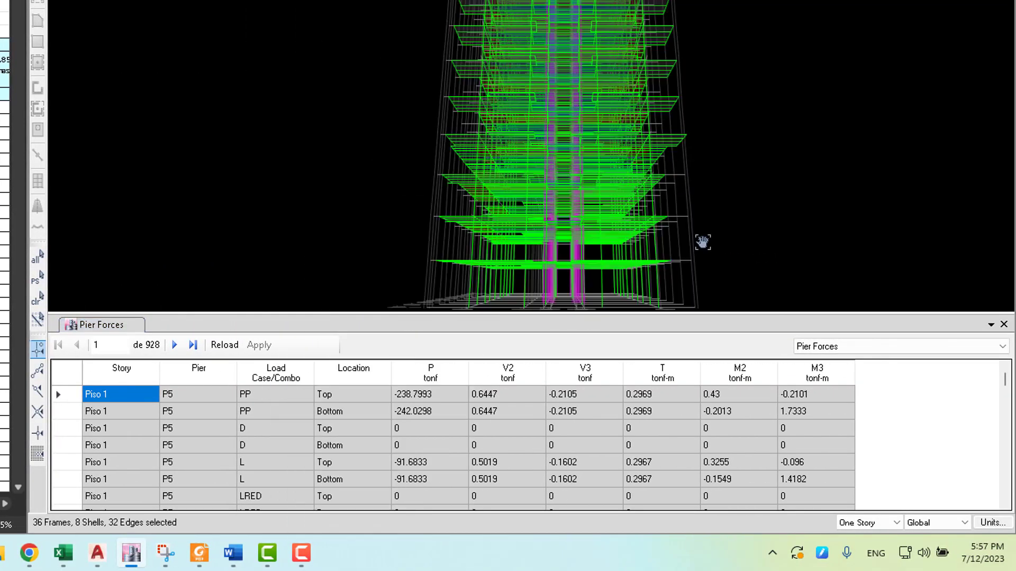
{"action": "scroll", "coordinate": [703, 242], "scroll_direction": "down", "scroll_amount": 3}
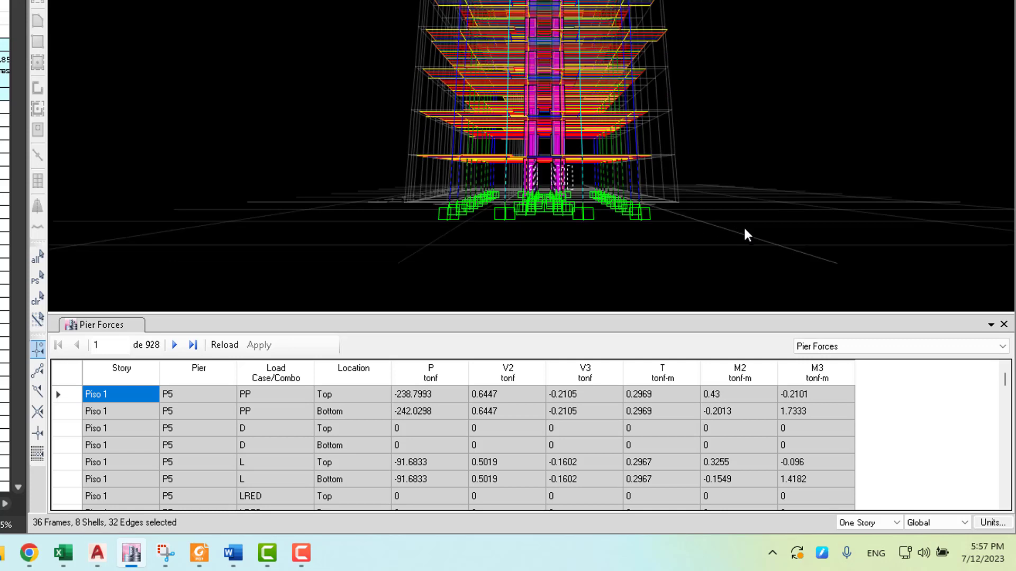
Step: Try to filter the Pier Forces table by load combination from S00 to S12 Min
{"action": "right_click", "coordinate": [269, 378]}
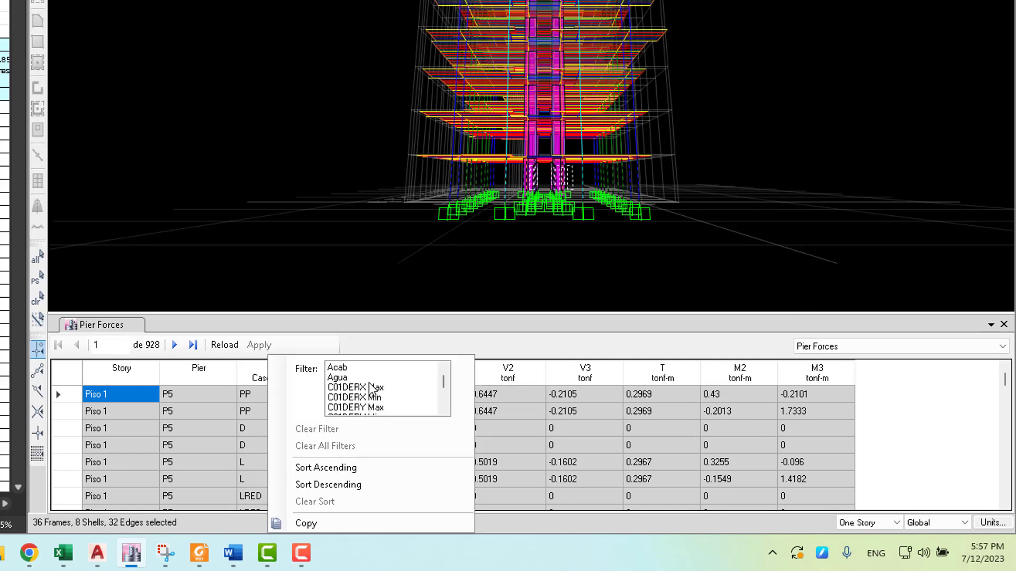
{"action": "scroll", "coordinate": [371, 392], "scroll_direction": "down", "scroll_amount": 6}
{"action": "scroll", "coordinate": [370, 391], "scroll_direction": "down", "scroll_amount": 3}
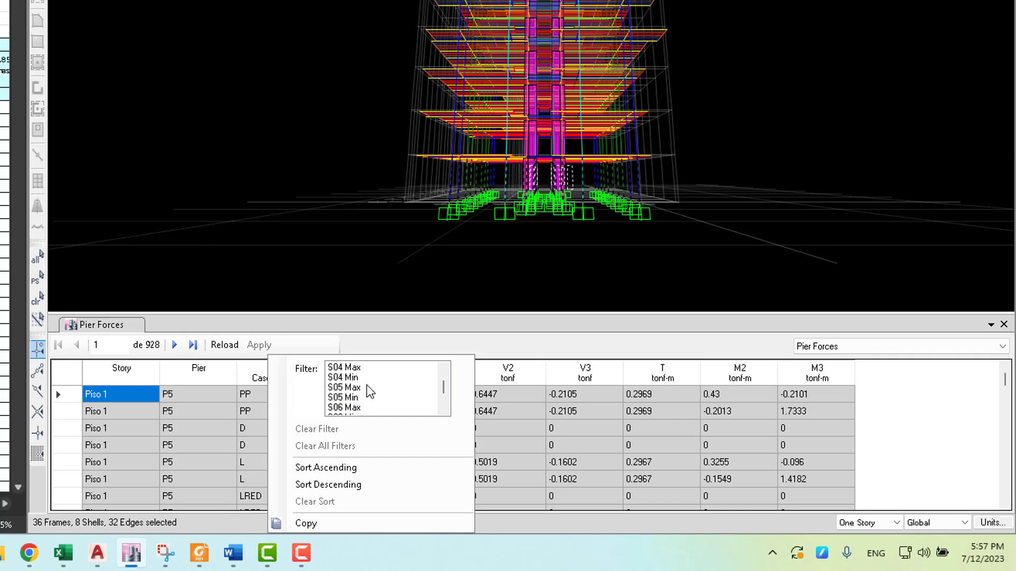
{"action": "scroll", "coordinate": [360, 395], "scroll_direction": "up", "scroll_amount": 3}
{"action": "left_click", "coordinate": [339, 397]}
{"action": "scroll", "coordinate": [365, 392], "scroll_direction": "down", "scroll_amount": 8}
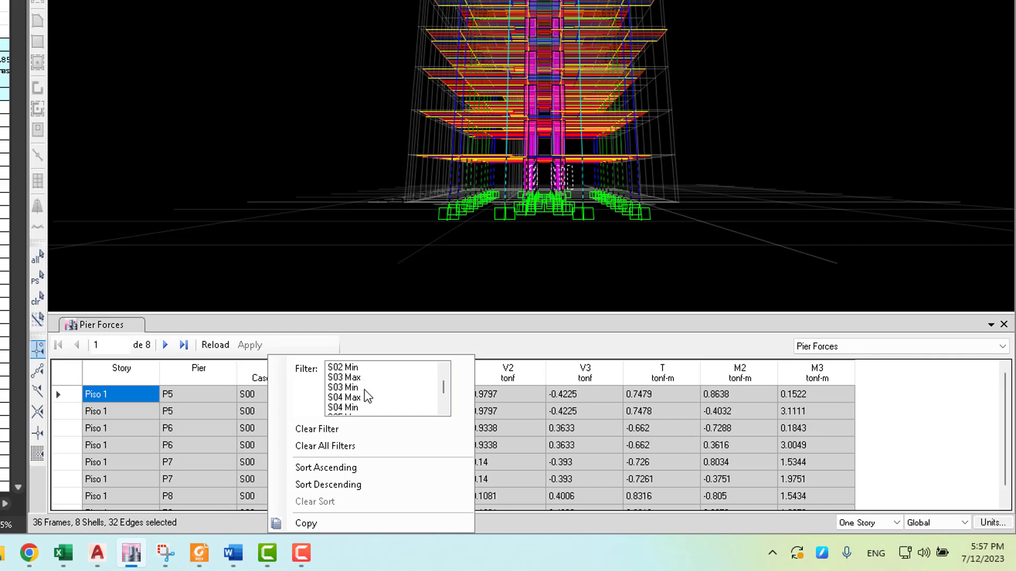
{"action": "scroll", "coordinate": [370, 399], "scroll_direction": "up", "scroll_amount": 1}
{"action": "left_click", "coordinate": [353, 399]}
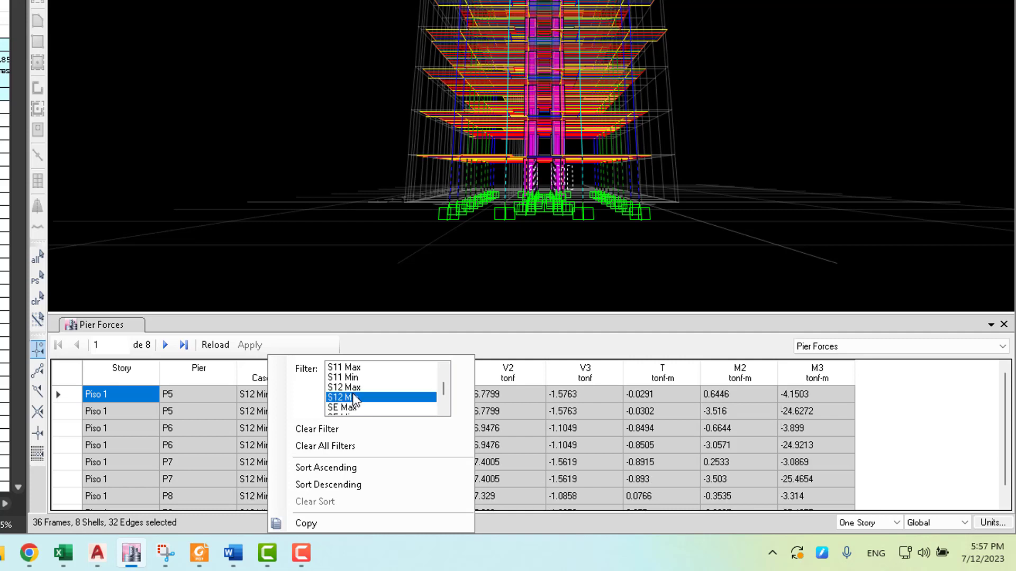
Step: Filter the Pier Forces table to the whole range of load combinations from S00 through S12 Min
{"action": "scroll", "coordinate": [358, 397], "scroll_direction": "up", "scroll_amount": 10}
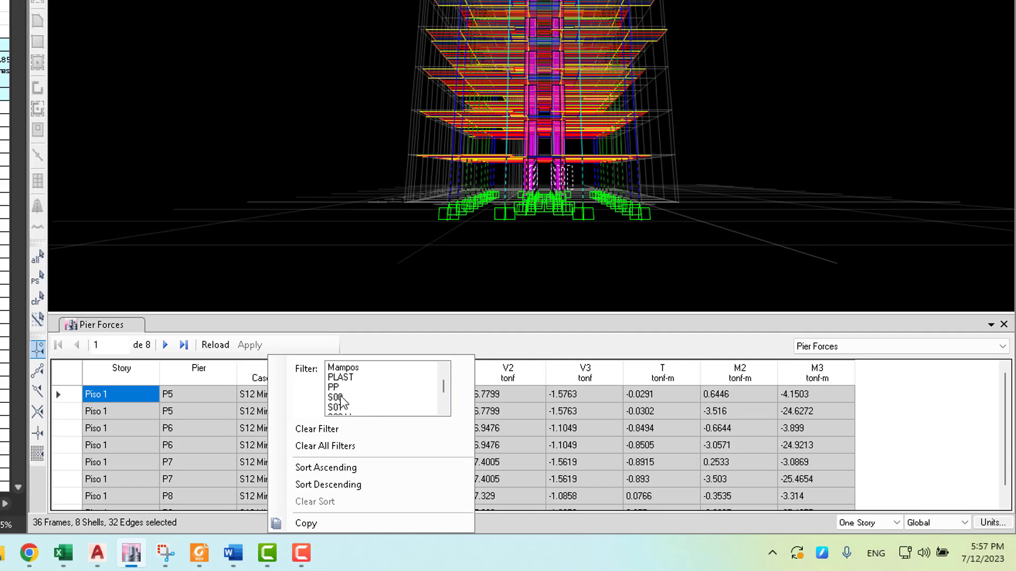
{"action": "left_click", "coordinate": [369, 398]}
{"action": "scroll", "coordinate": [371, 399], "scroll_direction": "down", "scroll_amount": 9}
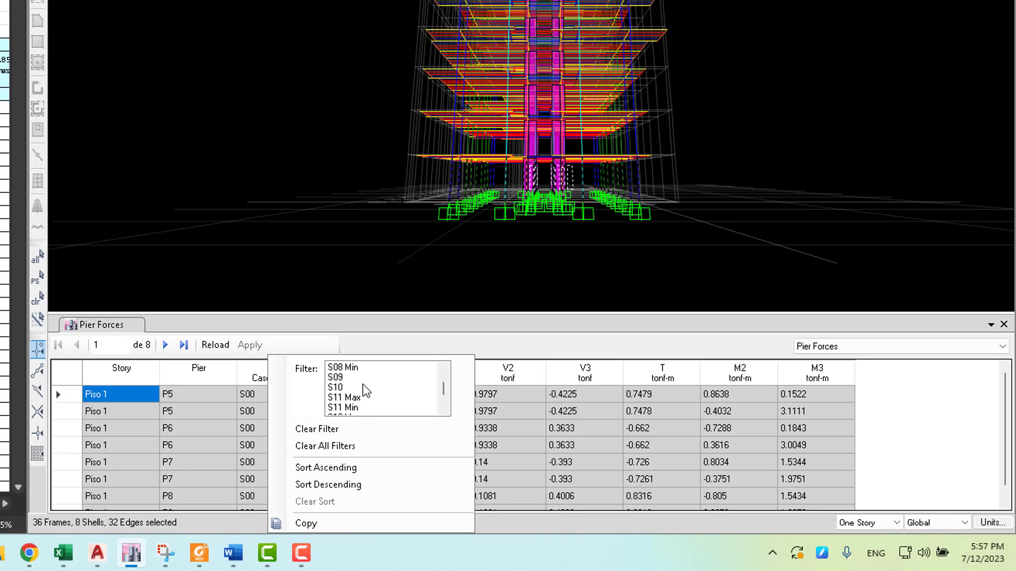
{"action": "left_click", "coordinate": [341, 399], "text": "shift"}
{"action": "scroll", "coordinate": [387, 391], "scroll_direction": "down", "scroll_amount": 3}
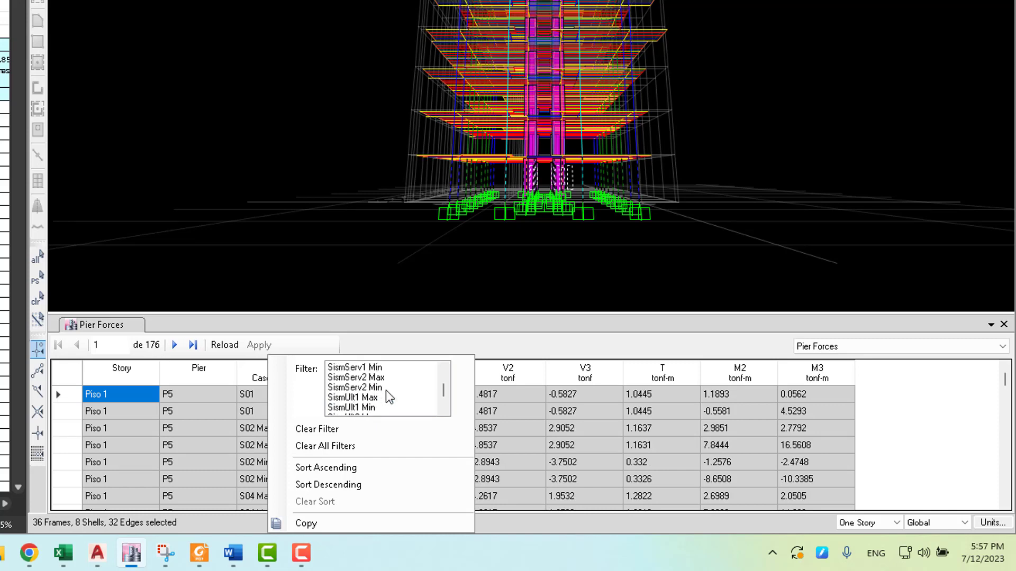
{"action": "scroll", "coordinate": [387, 391], "scroll_direction": "up", "scroll_amount": 2}
{"action": "scroll", "coordinate": [386, 392], "scroll_direction": "down", "scroll_amount": 6}
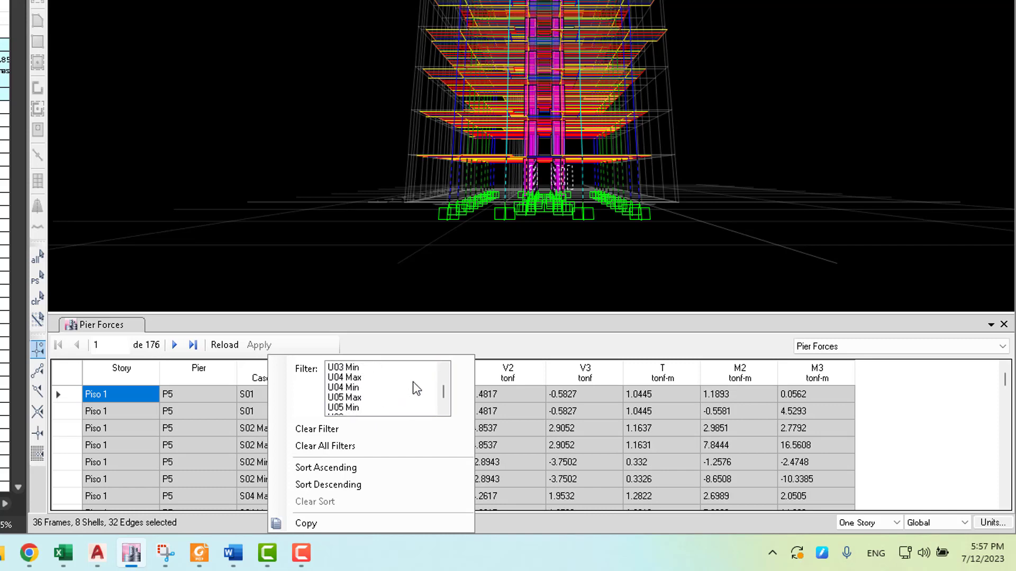
{"action": "left_click", "coordinate": [570, 346]}
Step: Filter the Location column of the Pier Forces table to Bottom
{"action": "right_click", "coordinate": [523, 403]}
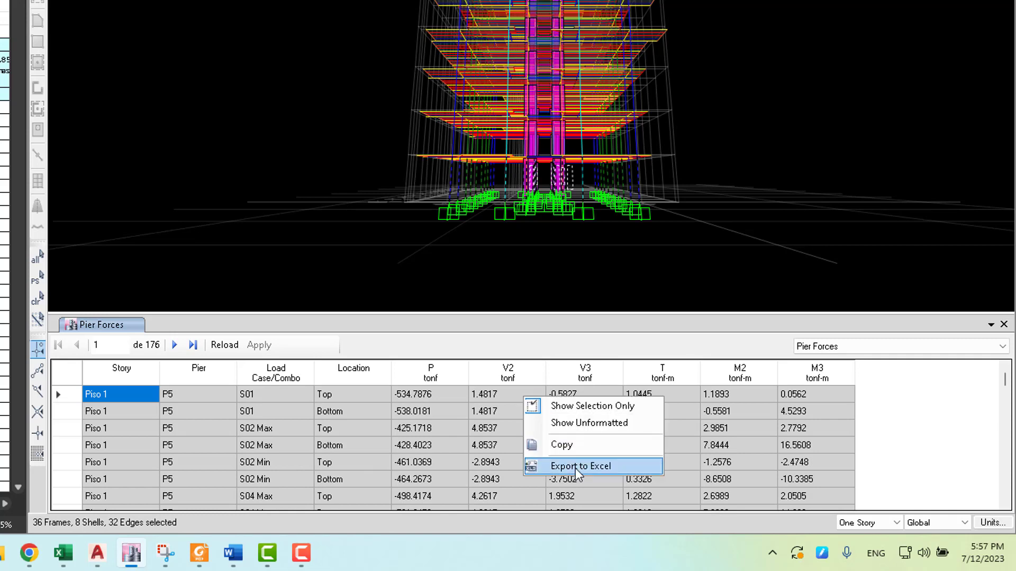
{"action": "left_click", "coordinate": [461, 347]}
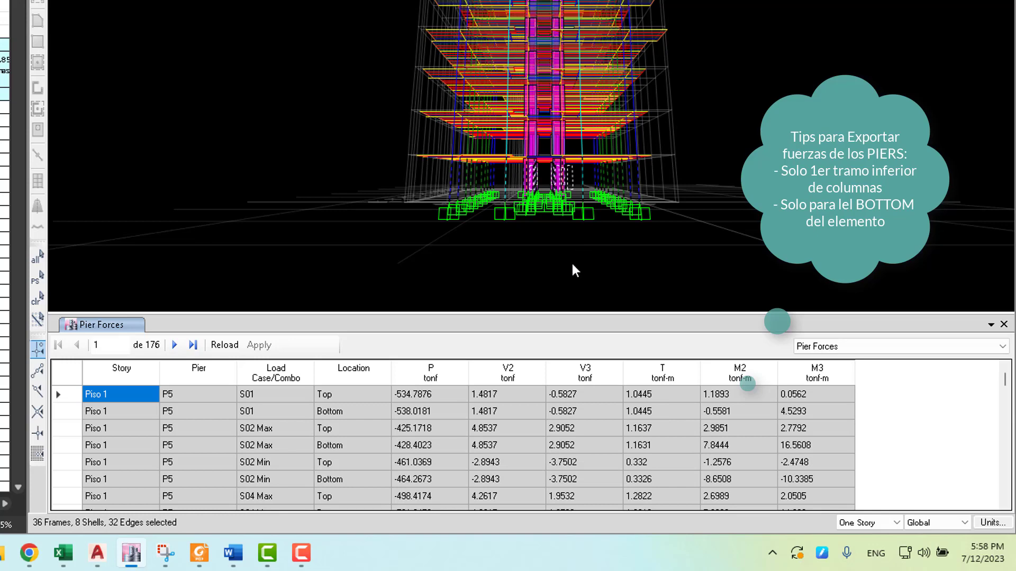
{"action": "left_click", "coordinate": [357, 376]}
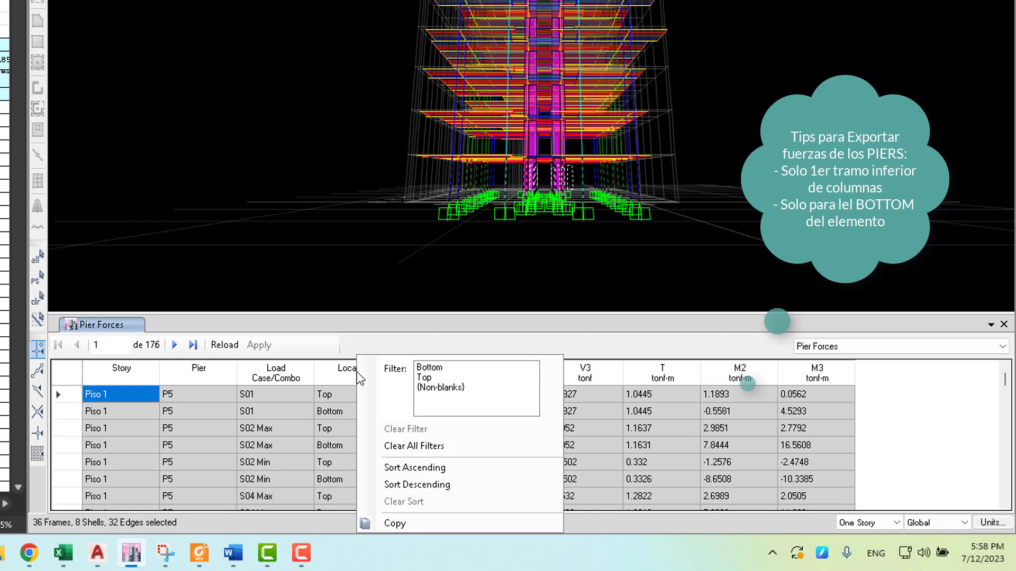
{"action": "left_click", "coordinate": [439, 369]}
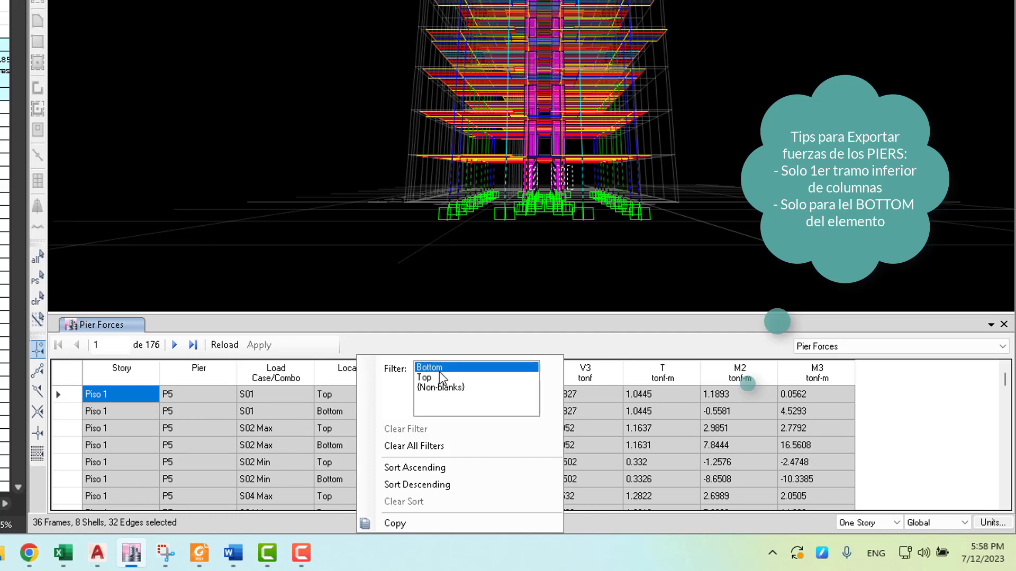
{"action": "left_click", "coordinate": [595, 346]}
Step: Export the filtered Pier Forces table to Excel
{"action": "scroll", "coordinate": [530, 170], "scroll_direction": "up", "scroll_amount": 3}
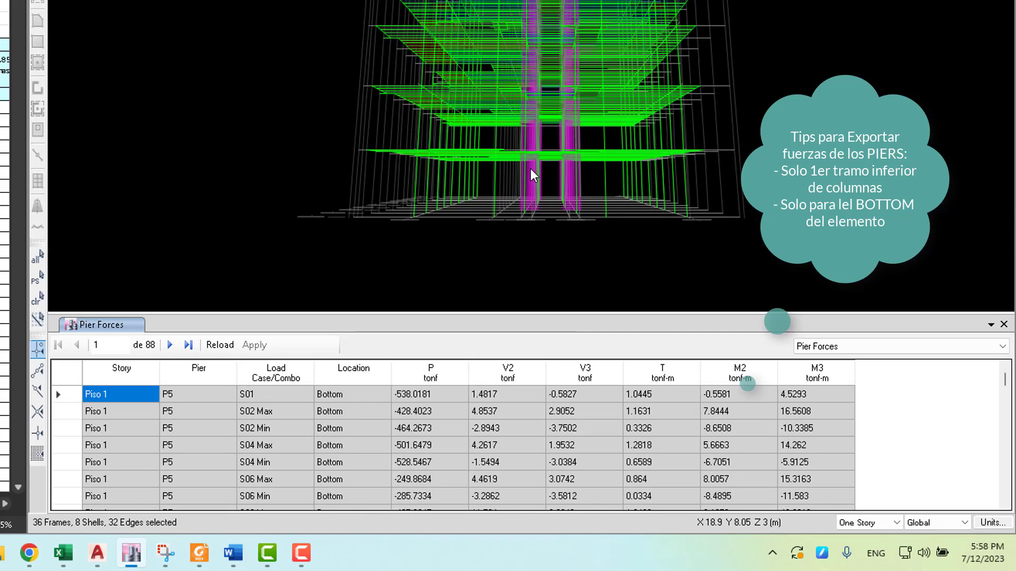
{"action": "scroll", "coordinate": [530, 170], "scroll_direction": "up", "scroll_amount": 2}
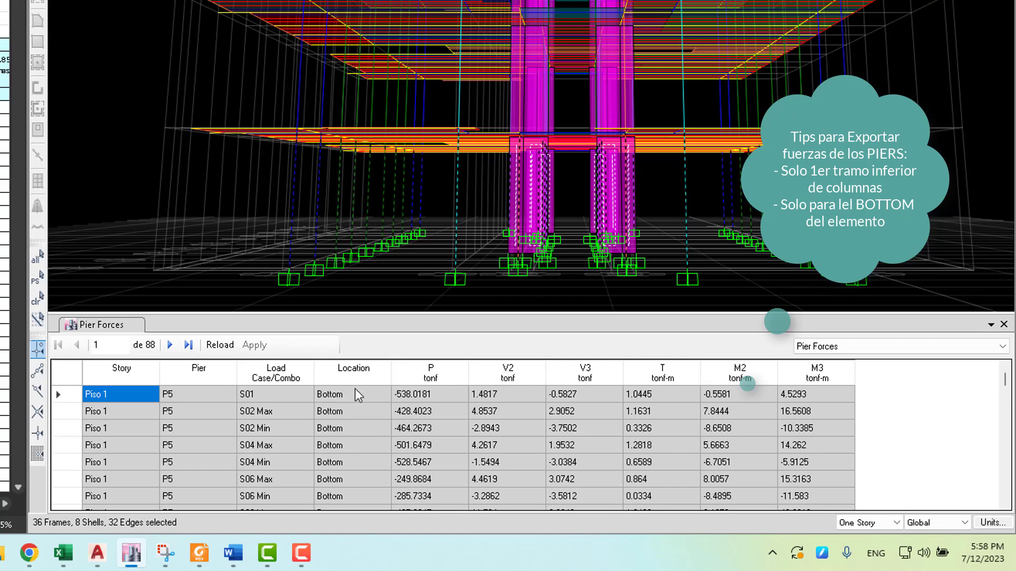
{"action": "right_click", "coordinate": [383, 413]}
{"action": "left_click", "coordinate": [433, 480]}
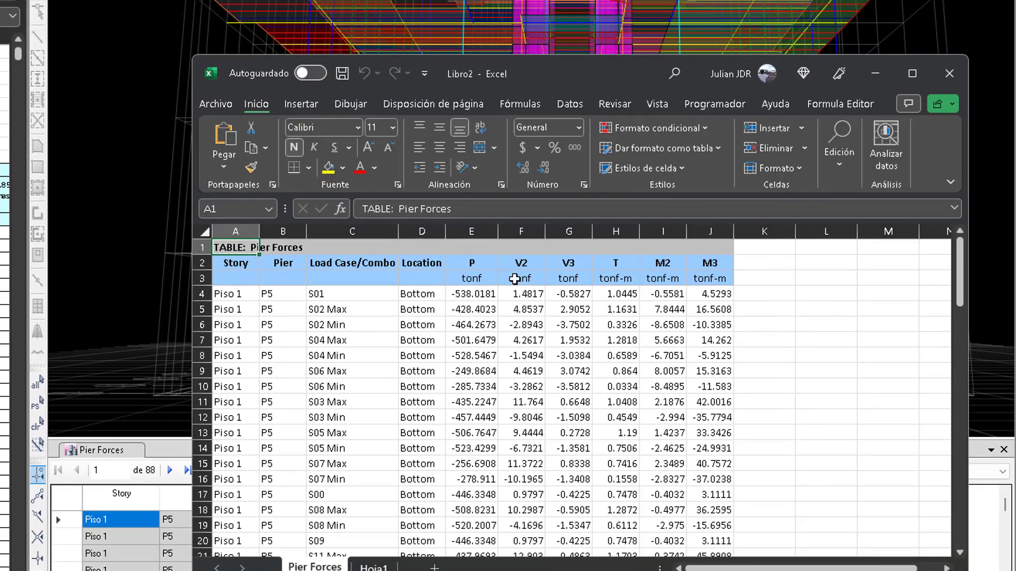
Step: Enter -1 in cell E1 of the exported Pier Forces sheet and copy that cell
{"action": "left_click", "coordinate": [472, 247]}
{"action": "type", "text": "-1"}
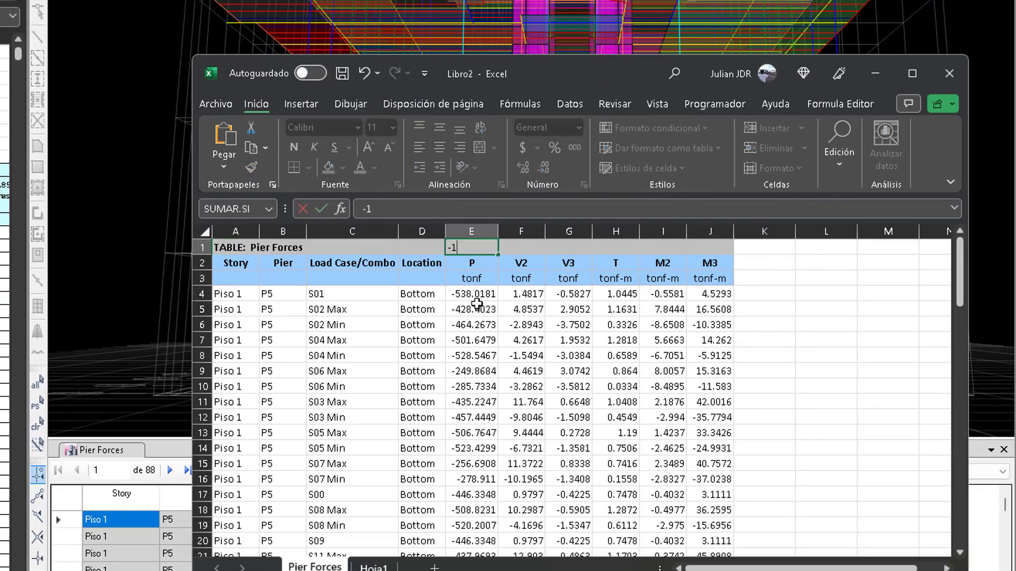
{"action": "key", "text": "Return"}
{"action": "key", "text": "Up"}
{"action": "key", "text": "ctrl+c"}
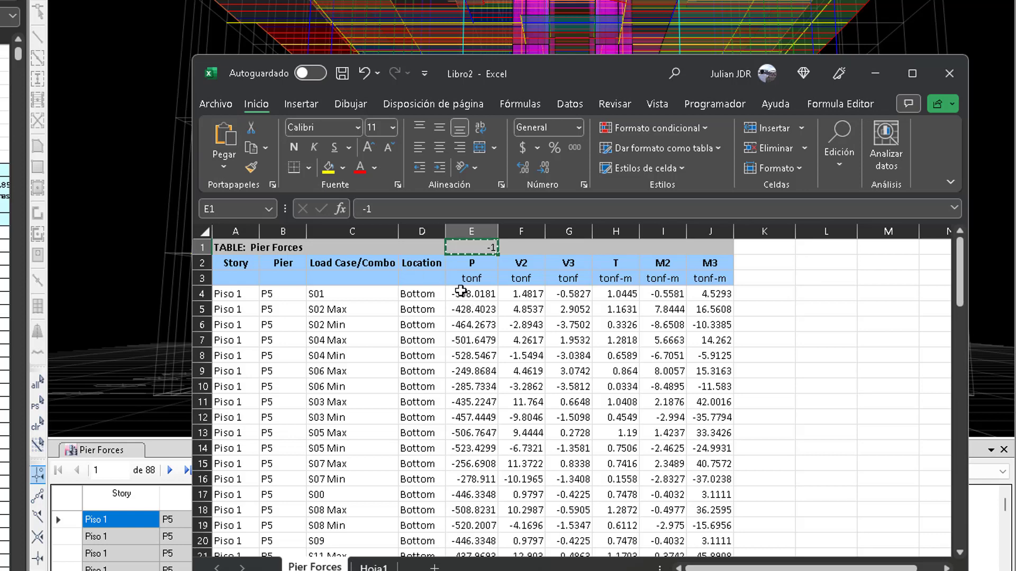
Step: Multiply all force and moment values from E4 to the table's last row by the copied -1 using Paste Special
{"action": "left_click", "coordinate": [464, 296]}
{"action": "key", "text": "ctrl+shift+Down"}
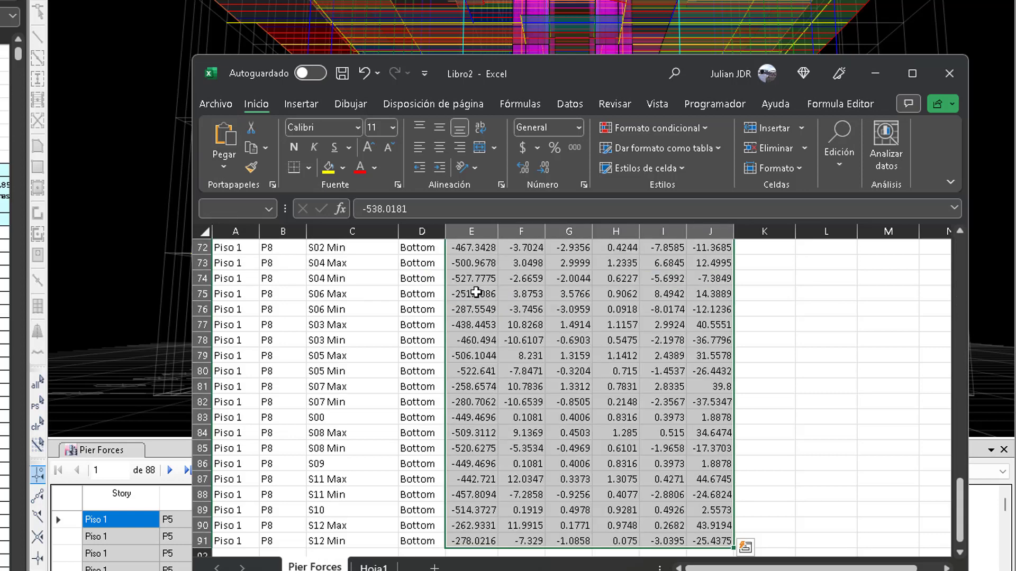
{"action": "right_click", "coordinate": [466, 295]}
{"action": "left_click", "coordinate": [517, 307]}
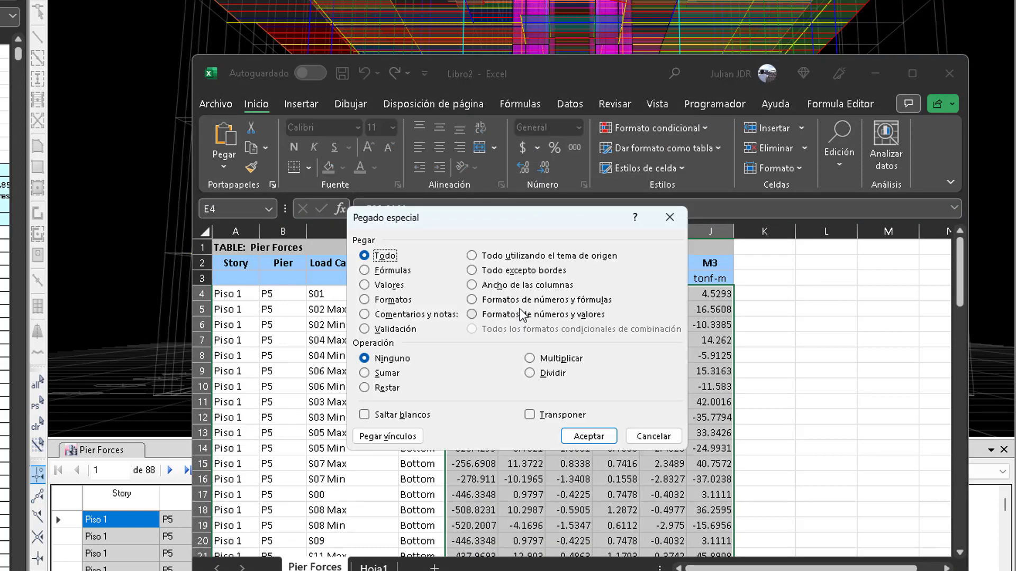
{"action": "left_click", "coordinate": [548, 360]}
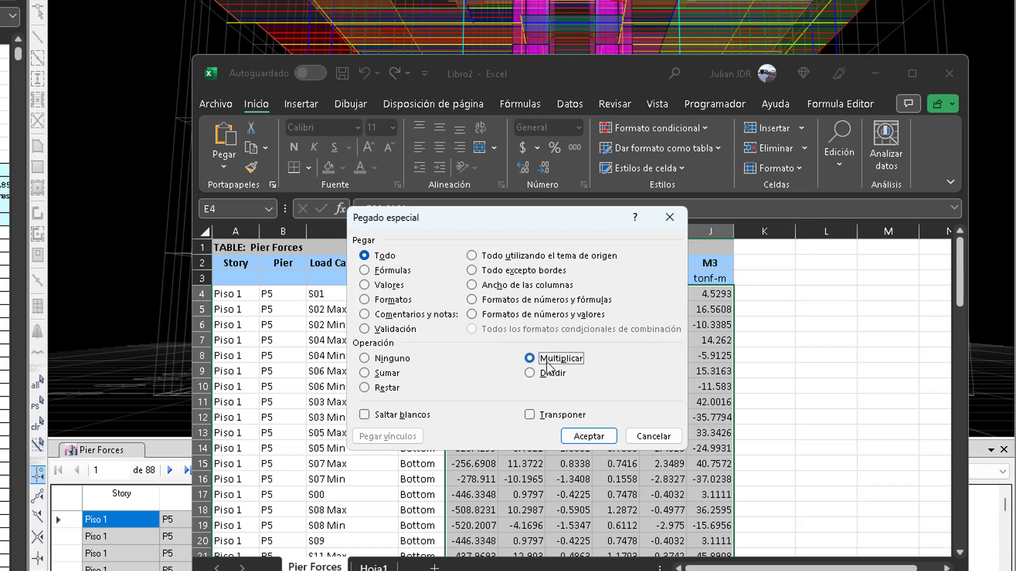
{"action": "left_click", "coordinate": [582, 437]}
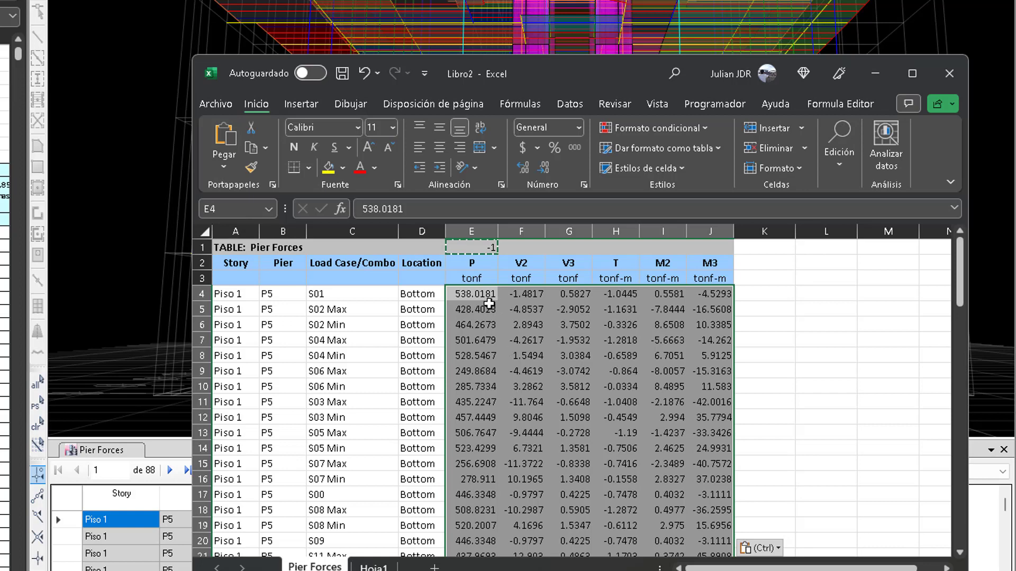
{"action": "left_click", "coordinate": [476, 265]}
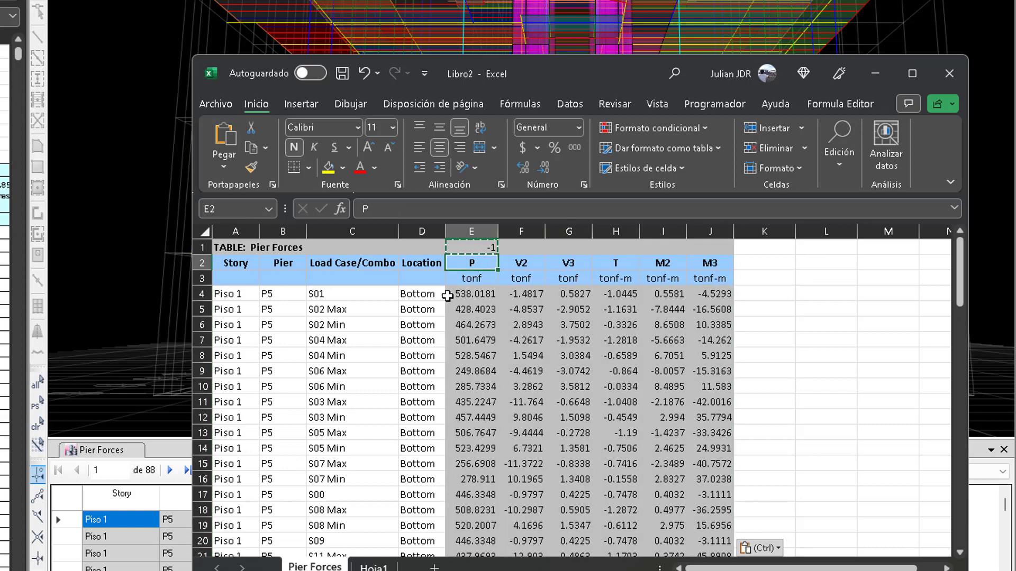
Step: Copy the pier labels from B4 down to the last row of the Pier Forces sheet
{"action": "left_click", "coordinate": [296, 291]}
{"action": "key", "text": "ctrl+shift+Down"}
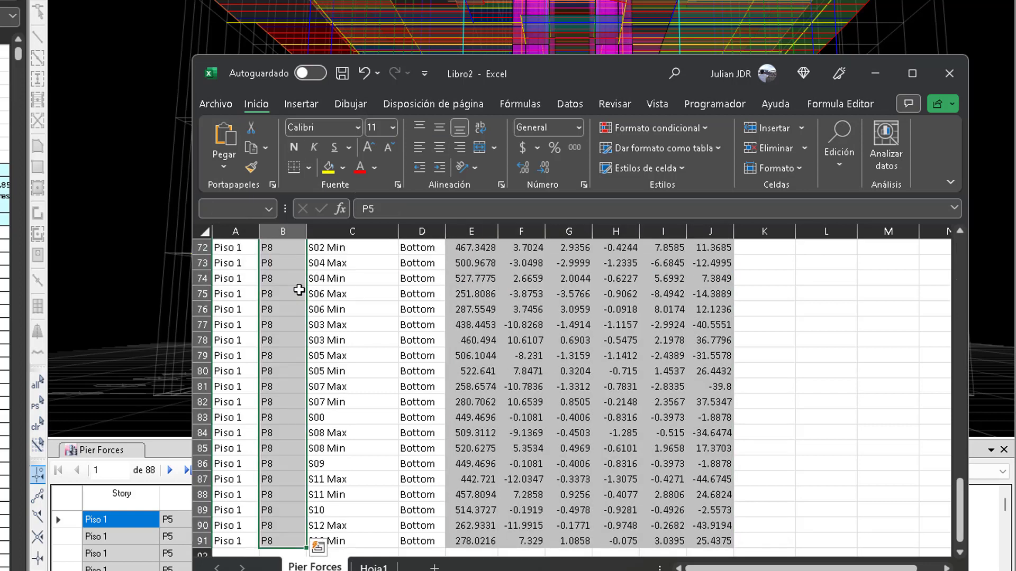
{"action": "key", "text": "ctrl+c"}
{"action": "scroll", "coordinate": [339, 278], "scroll_direction": "up", "scroll_amount": 4}
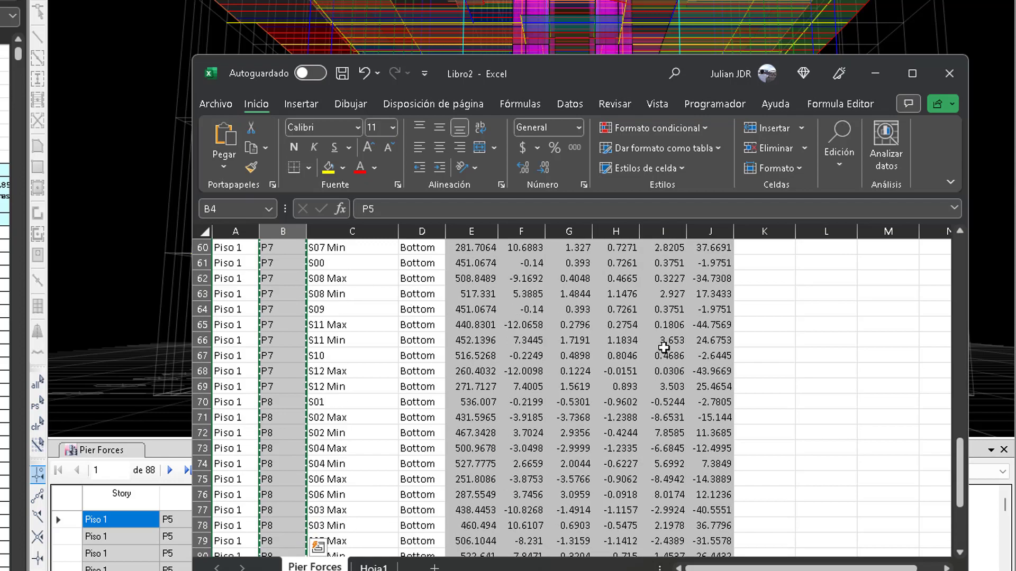
{"action": "left_click_drag", "start_coordinate": [964, 484], "coordinate": [967, 554]}
Step: Paste the pier labels into the Joint Label column of the CAMPANA sheet, directly below the last C36 row
{"action": "left_click", "coordinate": [439, 227]}
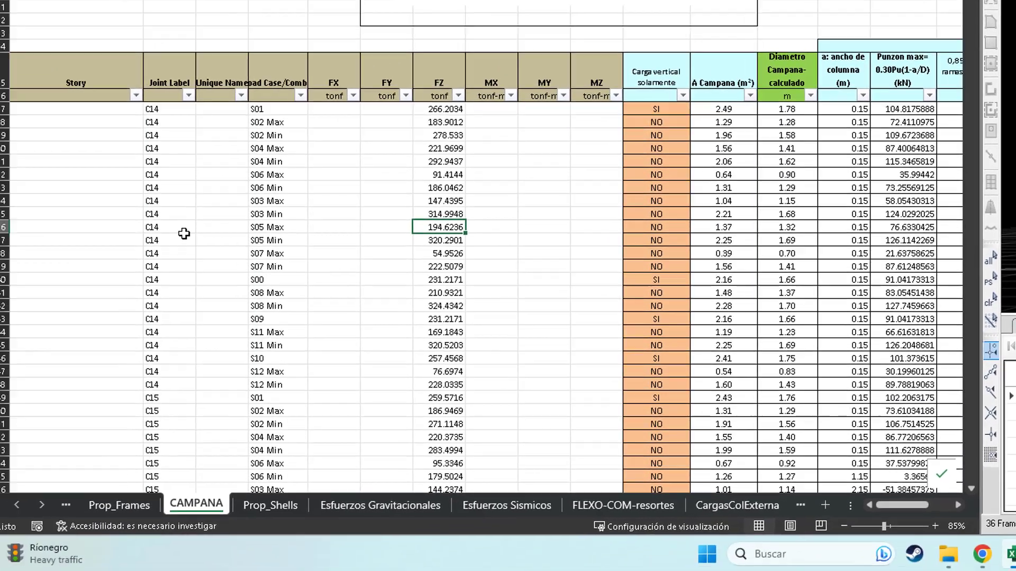
{"action": "left_click", "coordinate": [184, 231]}
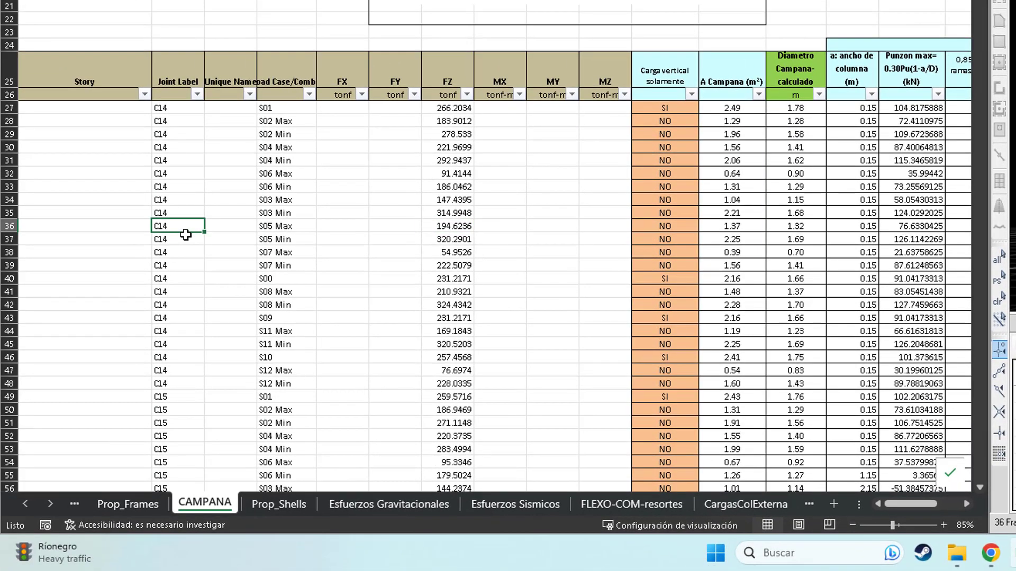
{"action": "key", "text": "ctrl+Down"}
{"action": "key", "text": "Down"}
{"action": "key", "text": "Down"}
{"action": "key", "text": "Down"}
{"action": "key", "text": "Down"}
{"action": "key", "text": "Up"}
{"action": "key", "text": "Up"}
{"action": "key", "text": "Up"}
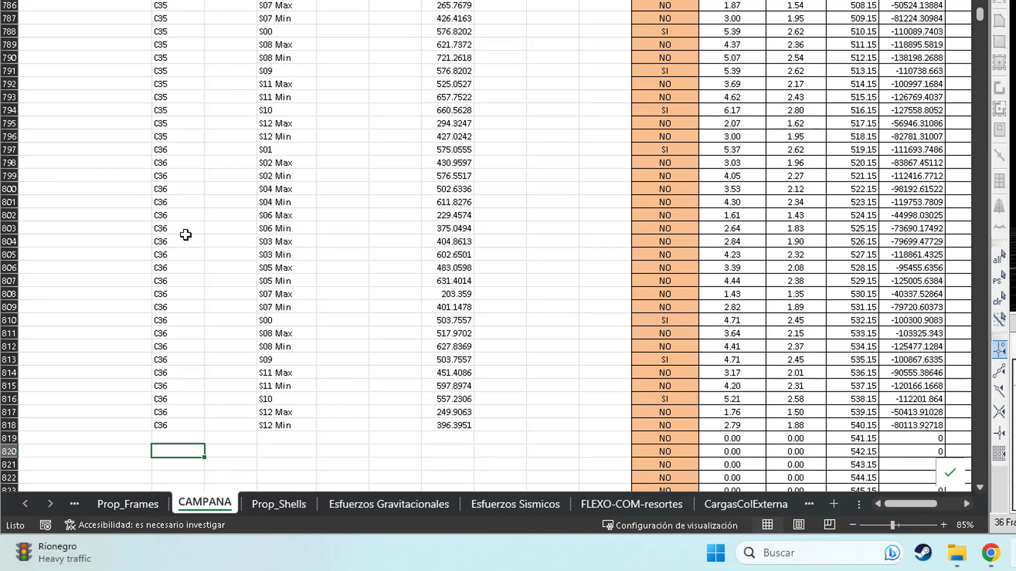
{"action": "key", "text": "ctrl+v"}
{"action": "scroll", "coordinate": [301, 270], "scroll_direction": "down", "scroll_amount": 8}
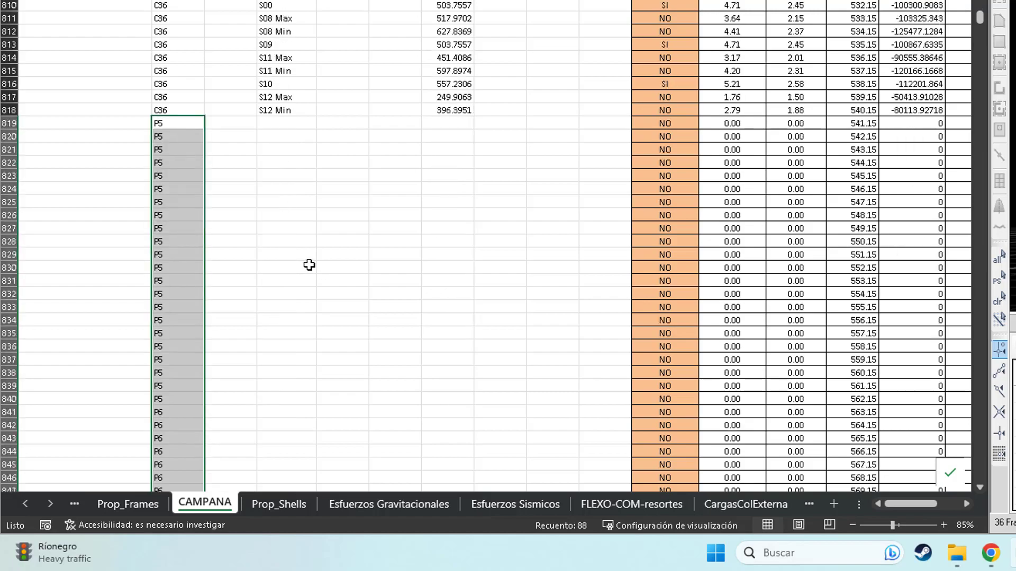
Step: Copy the Load Case/Combo entries of the Pier Forces sheet into the matching CAMPANA column, starting at row 819
{"action": "key", "text": "alt+Tab"}
{"action": "key", "text": "Right"}
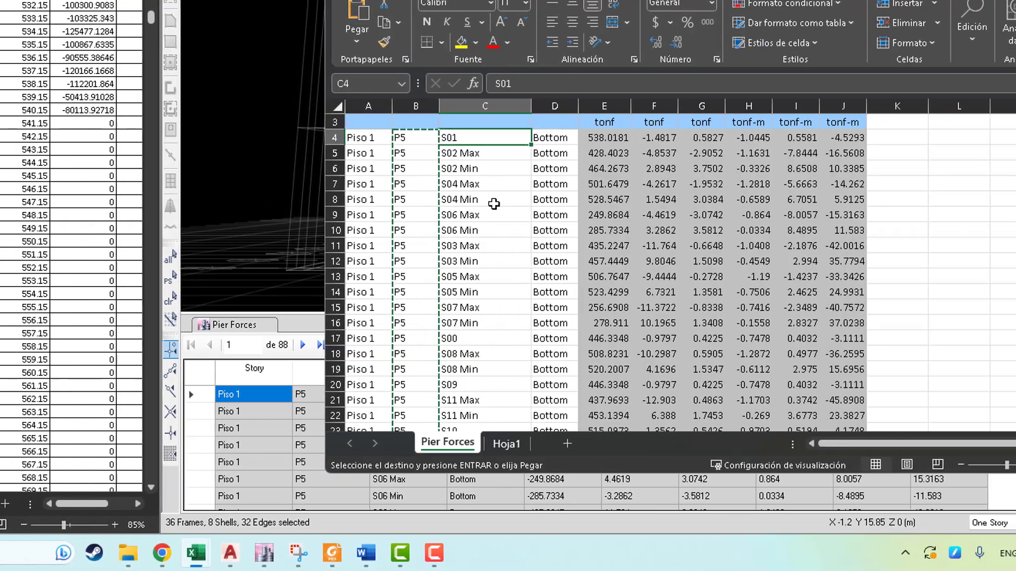
{"action": "key", "text": "ctrl+shift+Down"}
{"action": "key", "text": "ctrl+c"}
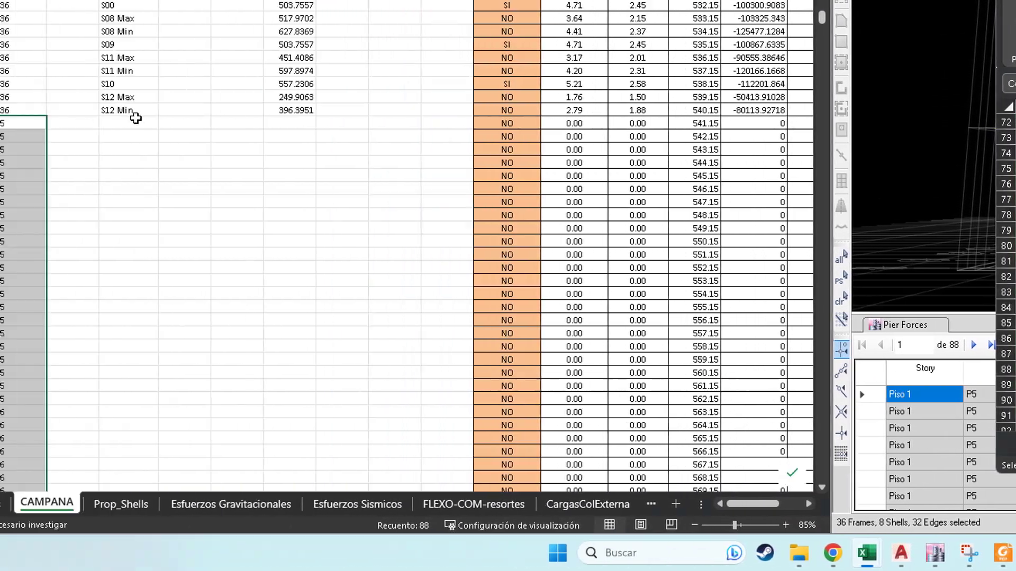
{"action": "right_click", "coordinate": [285, 123]}
{"action": "left_click", "coordinate": [372, 150]}
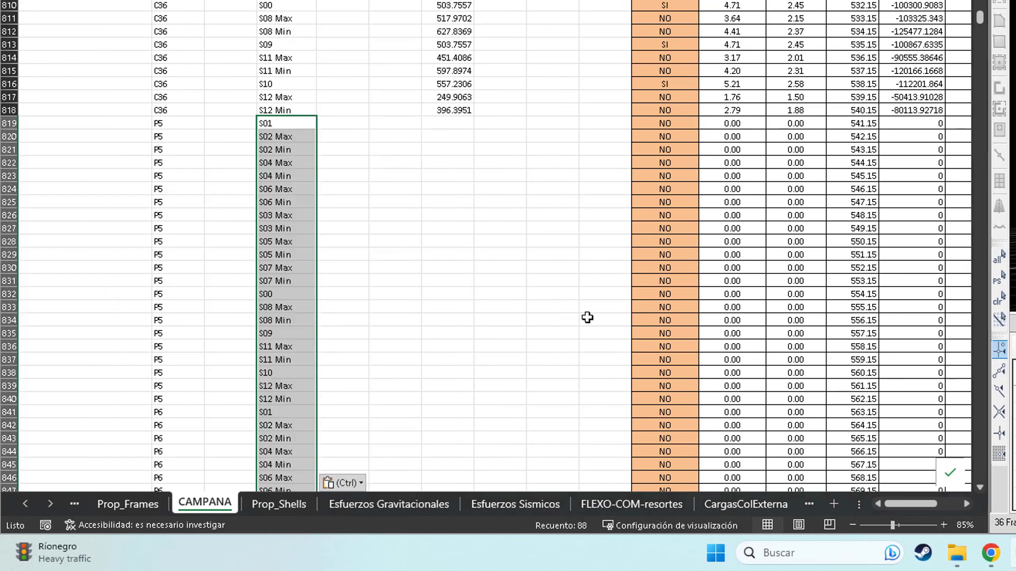
Step: Copy the P values from E4 downward in the Pier Forces sheet into CAMPANA's FZ column, starting at row 819
{"action": "left_click", "coordinate": [811, 159]}
{"action": "left_click", "coordinate": [466, 158]}
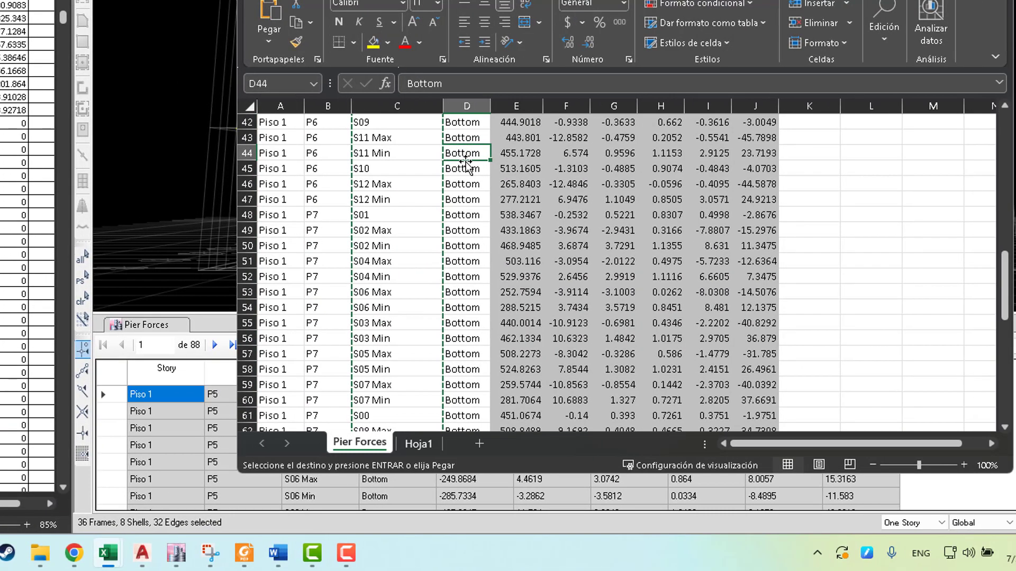
{"action": "key", "text": "ctrl+Up"}
{"action": "scroll", "coordinate": [466, 163], "scroll_direction": "up", "scroll_amount": 1}
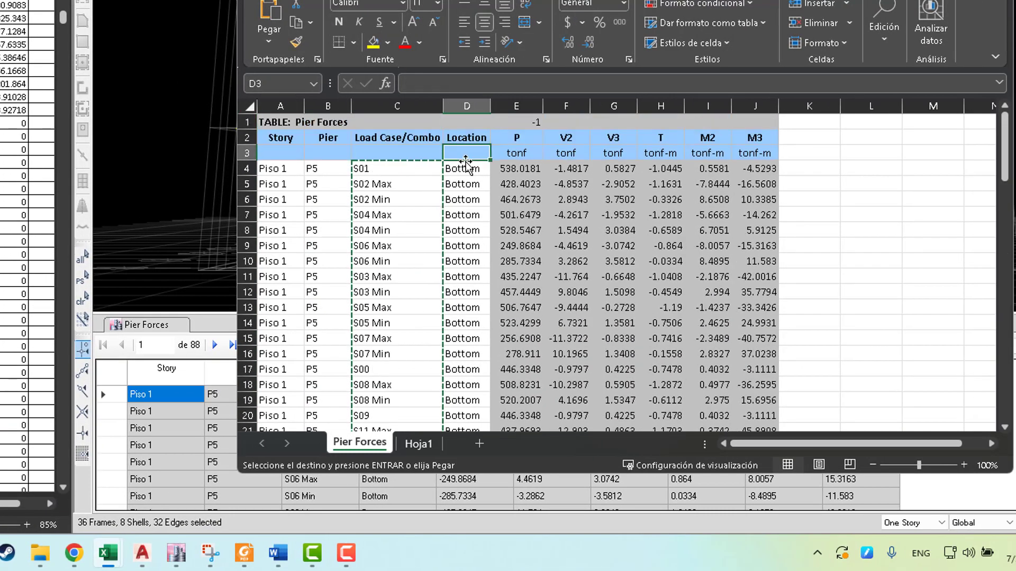
{"action": "key", "text": "Right"}
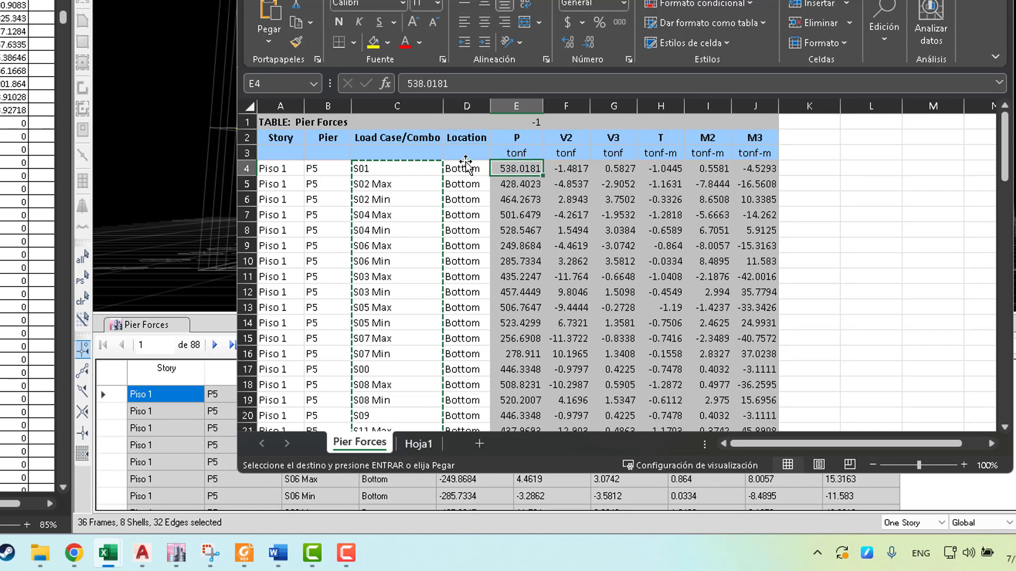
{"action": "key", "text": "ctrl+shift+Down"}
{"action": "key", "text": "ctrl+c"}
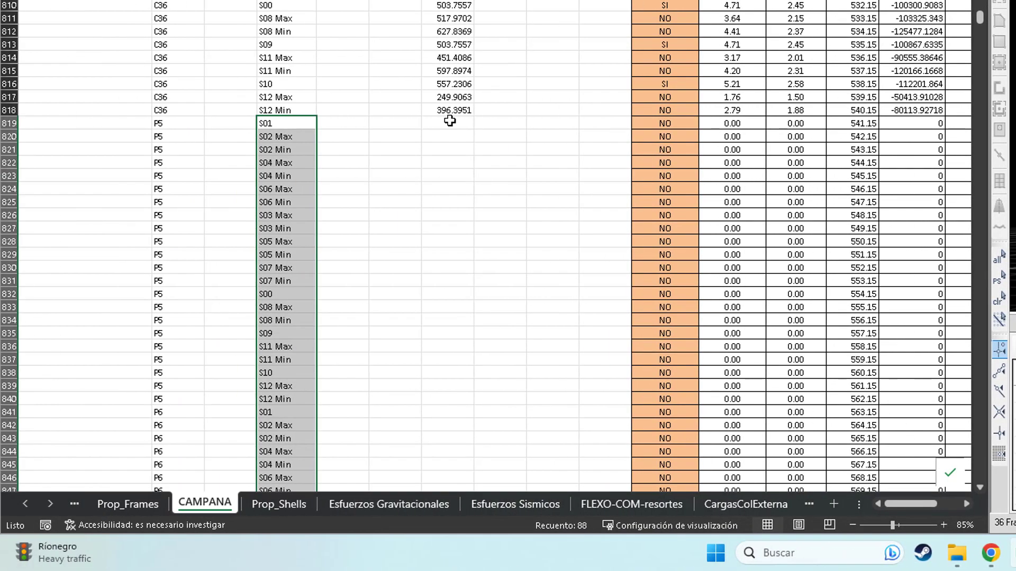
{"action": "right_click", "coordinate": [203, 121]}
{"action": "left_click", "coordinate": [284, 157]}
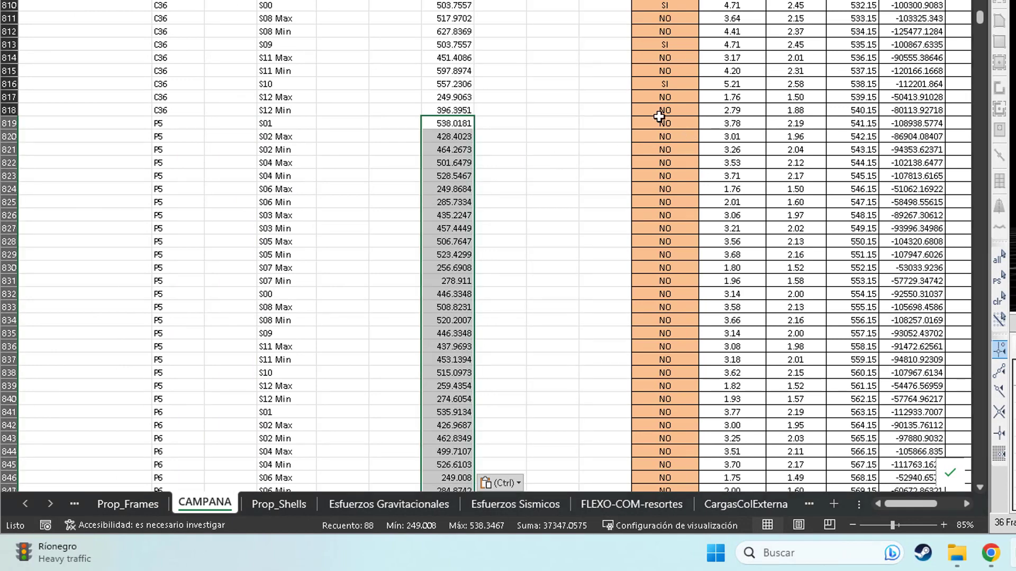
Step: Filter the Load Case/Combo column of the CAMPANA sheet to only S00, S01, S09 and S10
{"action": "left_click", "coordinate": [667, 126]}
{"action": "key", "text": "ctrl+Up"}
{"action": "scroll", "coordinate": [508, 98], "scroll_direction": "up", "scroll_amount": 5}
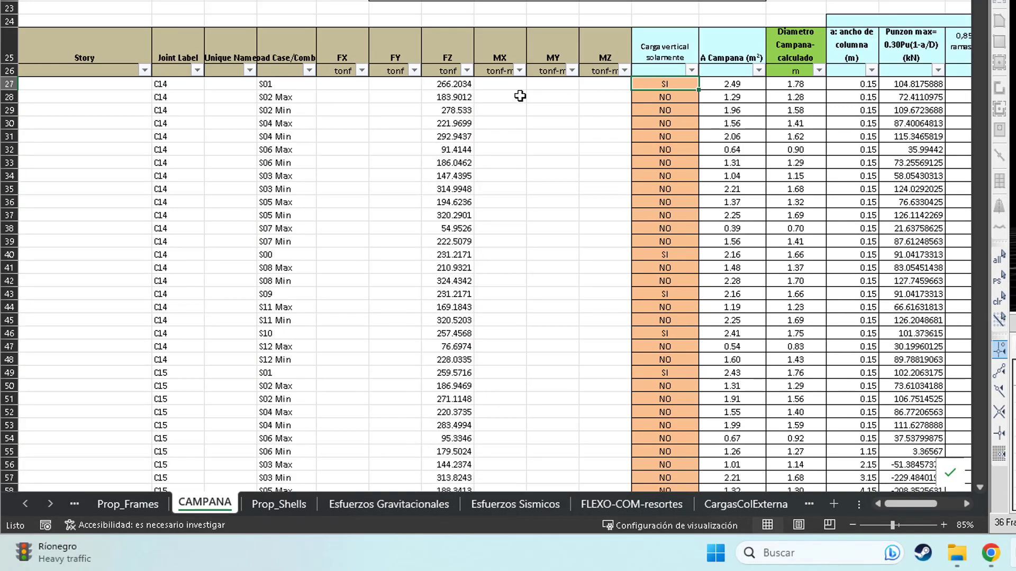
{"action": "scroll", "coordinate": [475, 99], "scroll_direction": "down", "scroll_amount": 3}
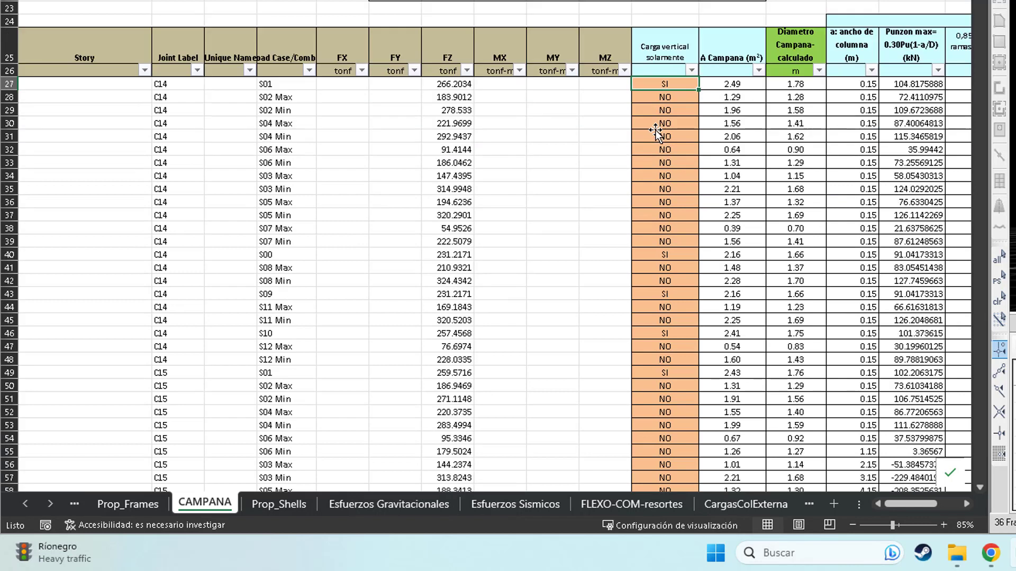
{"action": "left_click", "coordinate": [308, 70]}
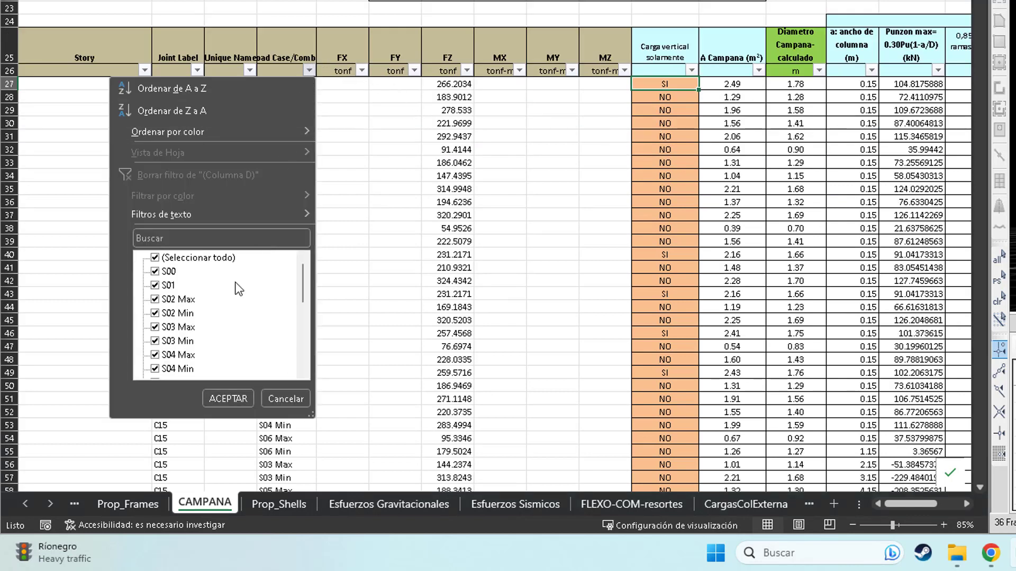
{"action": "left_click", "coordinate": [177, 271]}
{"action": "left_click", "coordinate": [168, 272]}
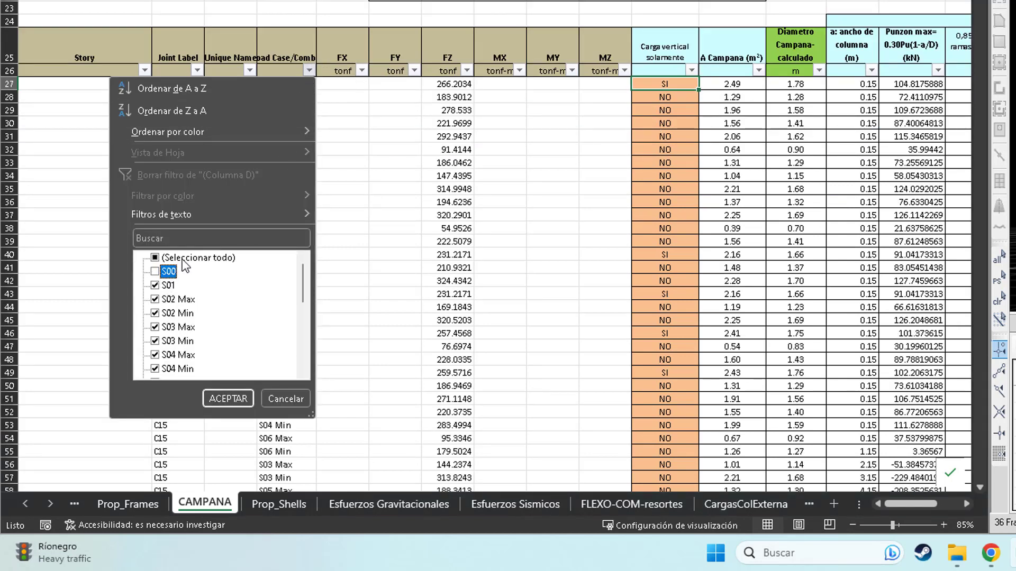
{"action": "left_click", "coordinate": [186, 259]}
{"action": "left_click", "coordinate": [168, 271]}
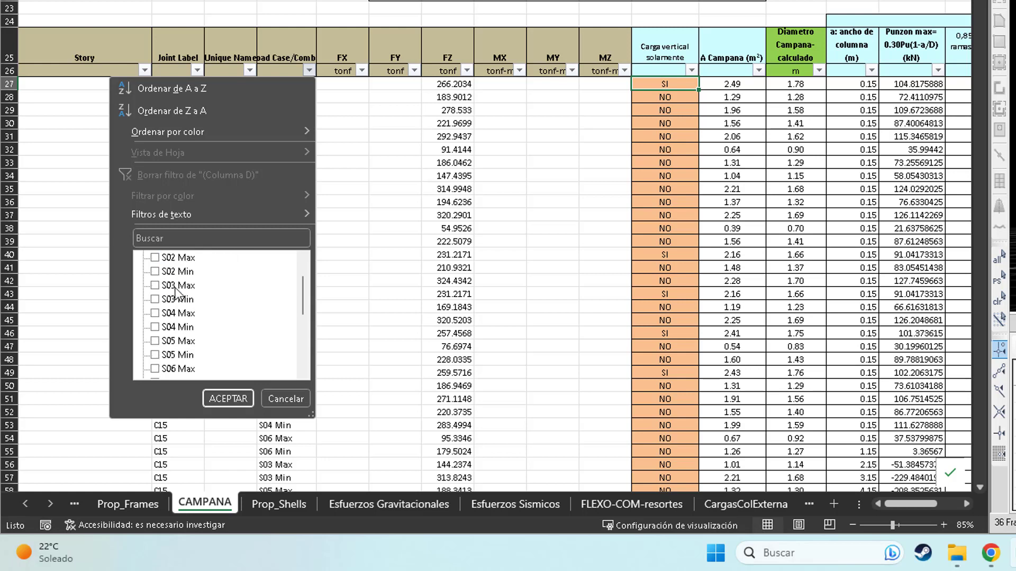
{"action": "left_click", "coordinate": [170, 286]}
{"action": "scroll", "coordinate": [180, 304], "scroll_direction": "down", "scroll_amount": 6}
{"action": "left_click", "coordinate": [167, 286]}
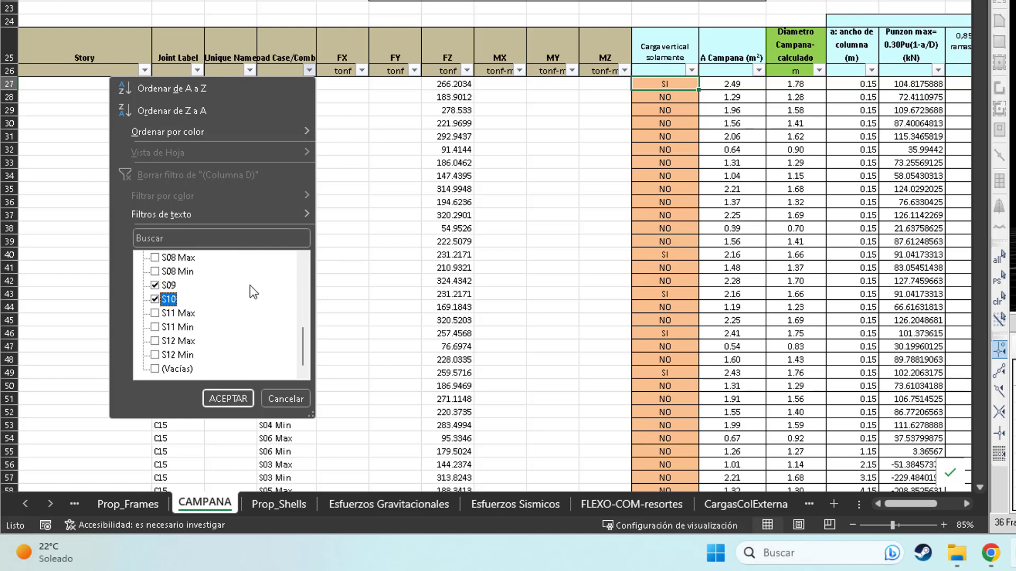
{"action": "scroll", "coordinate": [252, 291], "scroll_direction": "up", "scroll_amount": 6}
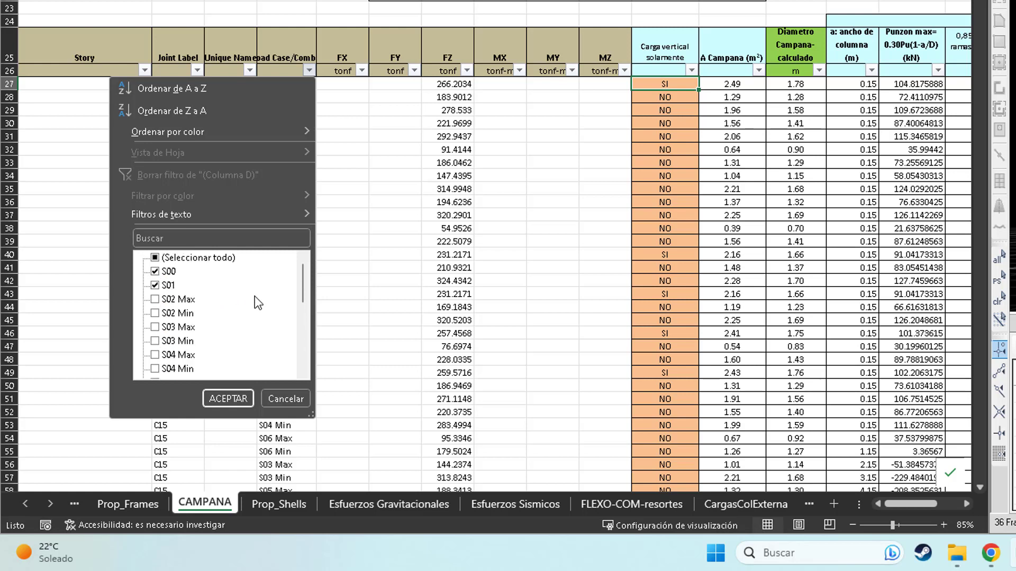
{"action": "scroll", "coordinate": [254, 296], "scroll_direction": "down", "scroll_amount": 6}
{"action": "left_click", "coordinate": [253, 299]}
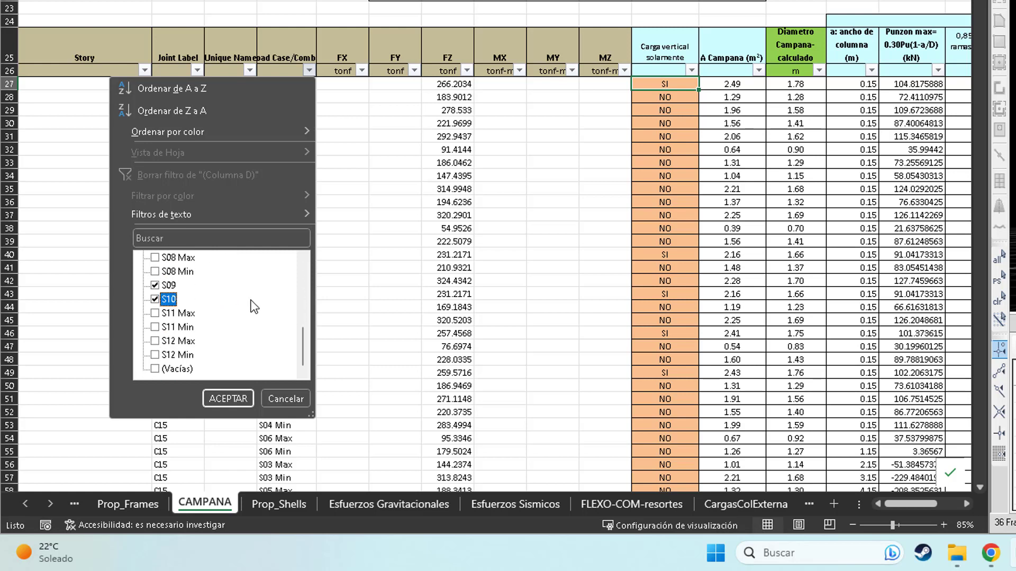
{"action": "left_click", "coordinate": [227, 398]}
Step: Set Carga vertical solamente to SI for all the filtered rows
{"action": "key", "text": "ctrl+shift+Down"}
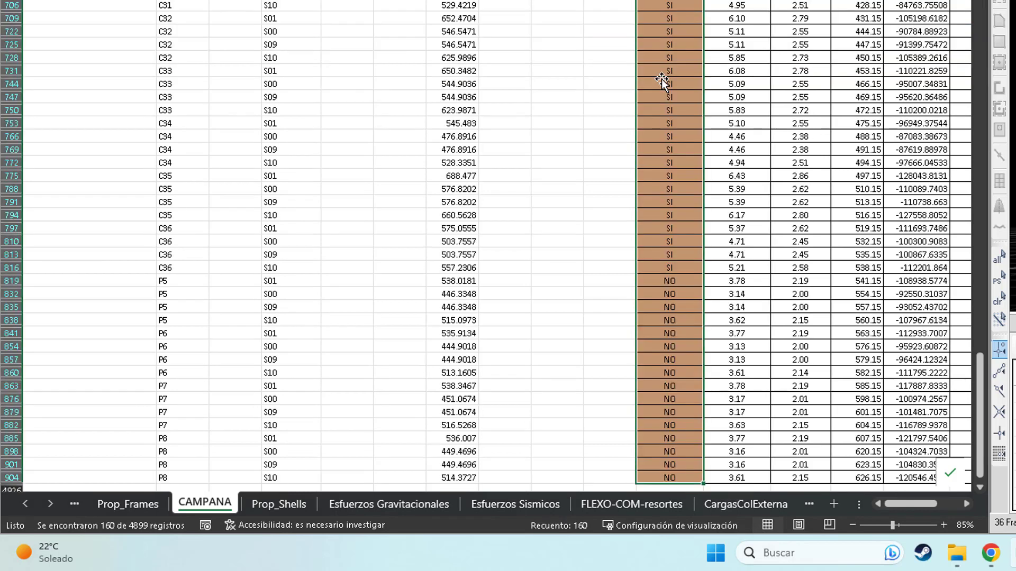
{"action": "type", "text": "si"}
{"action": "key", "text": "ctrl+Return"}
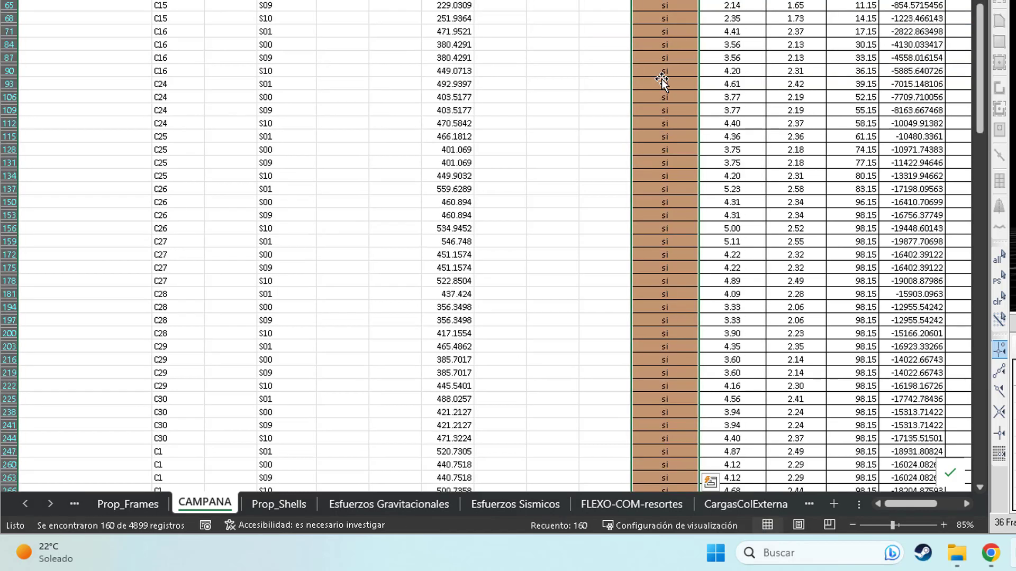
{"action": "type", "text": "si"}
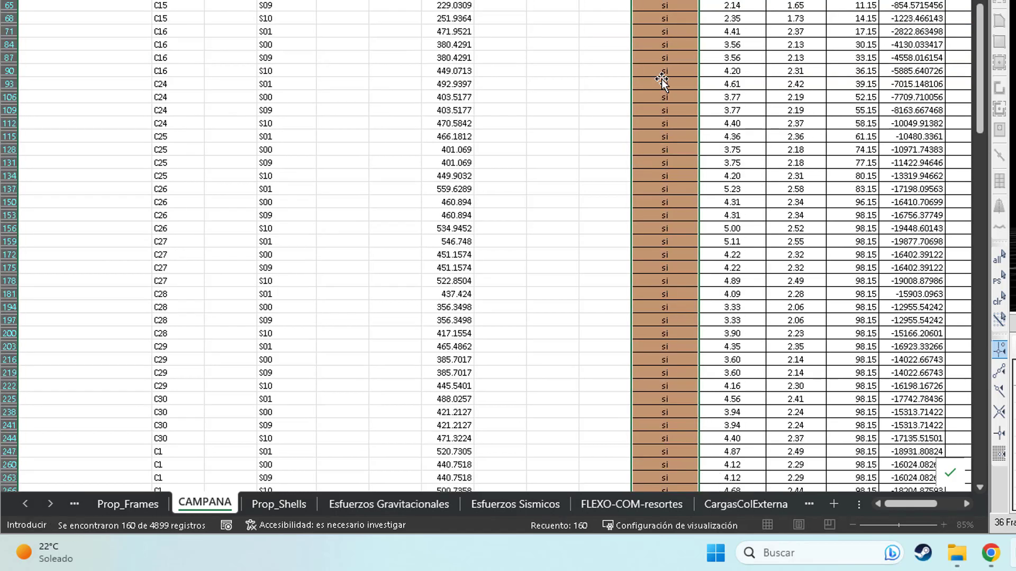
{"action": "key", "text": "ctrl+Return"}
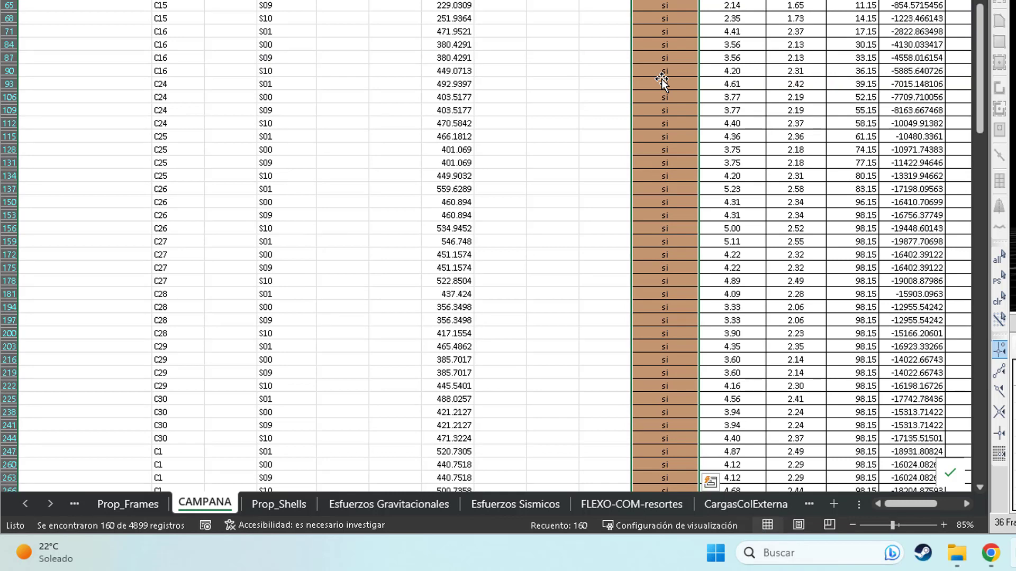
{"action": "type", "text": "SI"}
{"action": "key", "text": "ctrl+Return"}
{"action": "scroll", "coordinate": [660, 37], "scroll_direction": "up", "scroll_amount": 1}
{"action": "scroll", "coordinate": [648, 11], "scroll_direction": "up", "scroll_amount": 3}
{"action": "left_click", "coordinate": [336, 111]}
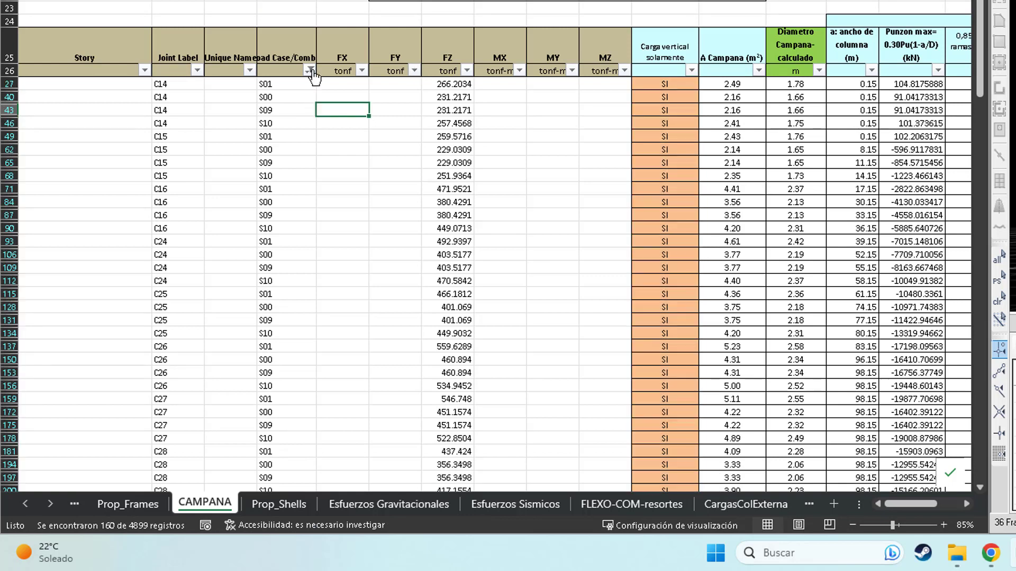
Step: Filter the Load Case/Combo column of the CAMPANA sheet to everything except S00, S01, S09 and S10
{"action": "left_click", "coordinate": [309, 70]}
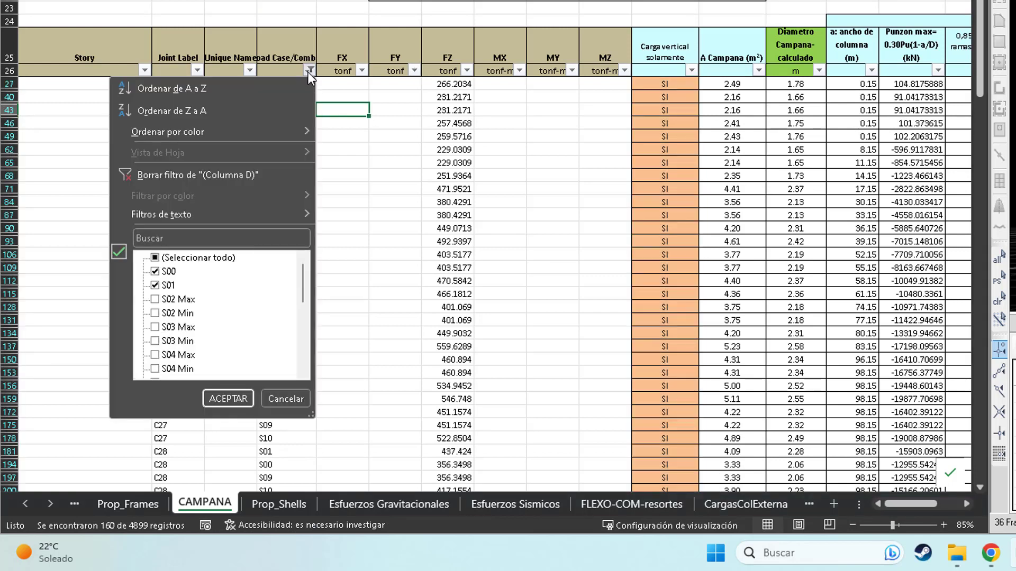
{"action": "scroll", "coordinate": [224, 309], "scroll_direction": "down", "scroll_amount": 7}
{"action": "scroll", "coordinate": [222, 296], "scroll_direction": "up", "scroll_amount": 7}
{"action": "left_click", "coordinate": [198, 256]}
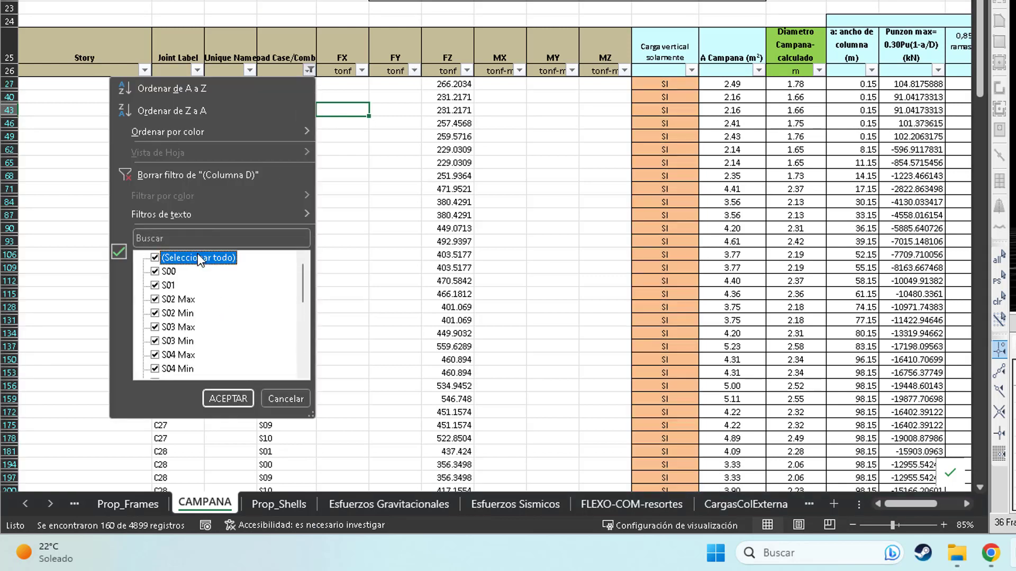
{"action": "left_click", "coordinate": [168, 271]}
{"action": "scroll", "coordinate": [175, 301], "scroll_direction": "down", "scroll_amount": 4}
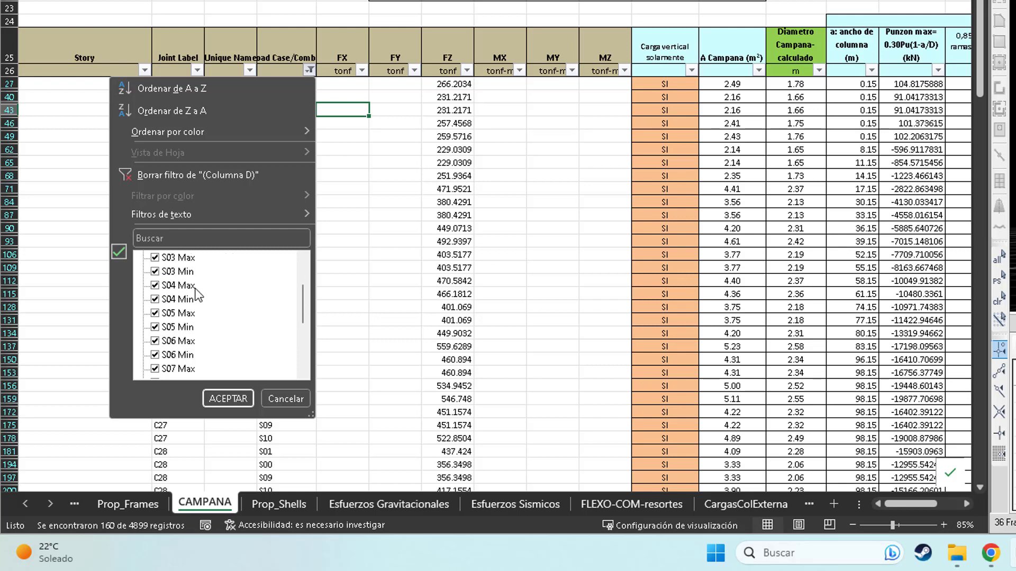
{"action": "left_click", "coordinate": [169, 326]}
{"action": "left_click", "coordinate": [168, 341]}
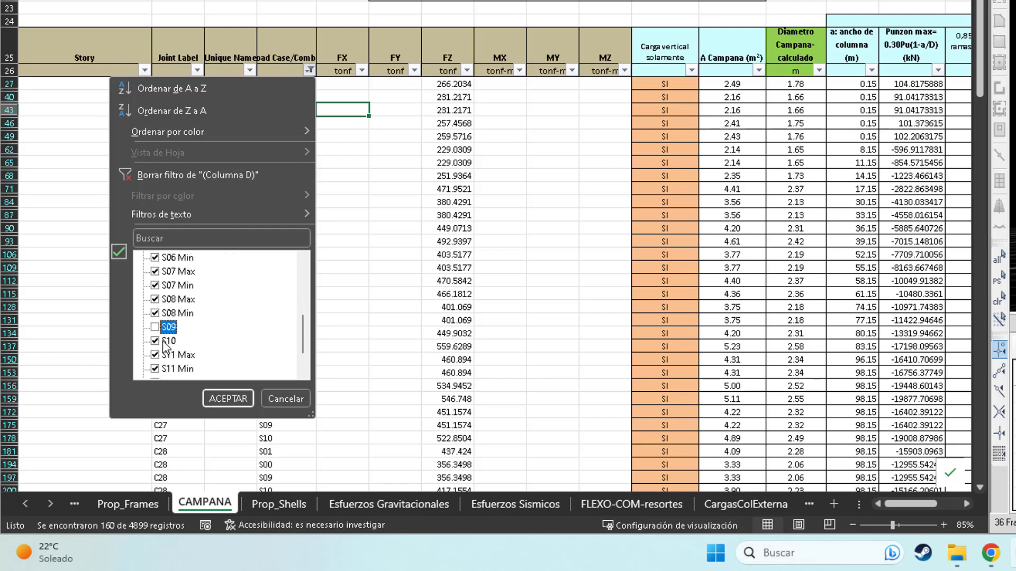
{"action": "scroll", "coordinate": [210, 323], "scroll_direction": "down", "scroll_amount": 1}
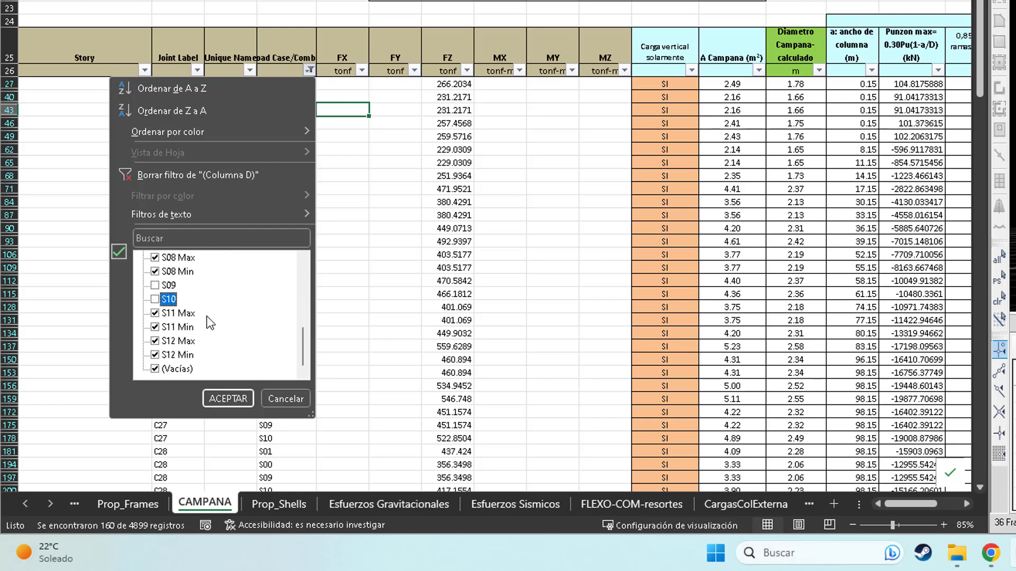
{"action": "left_click", "coordinate": [226, 398]}
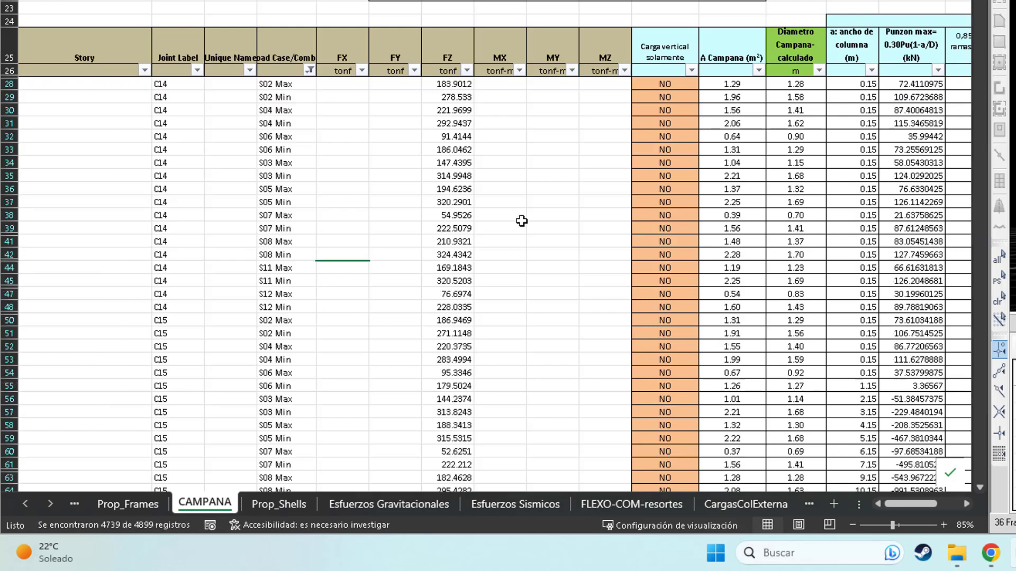
Step: Set Carga vertical solamente to NO for all the filtered rows, from row 28 down to row 4925
{"action": "left_click", "coordinate": [661, 83]}
{"action": "key", "text": "ctrl+shift+Down"}
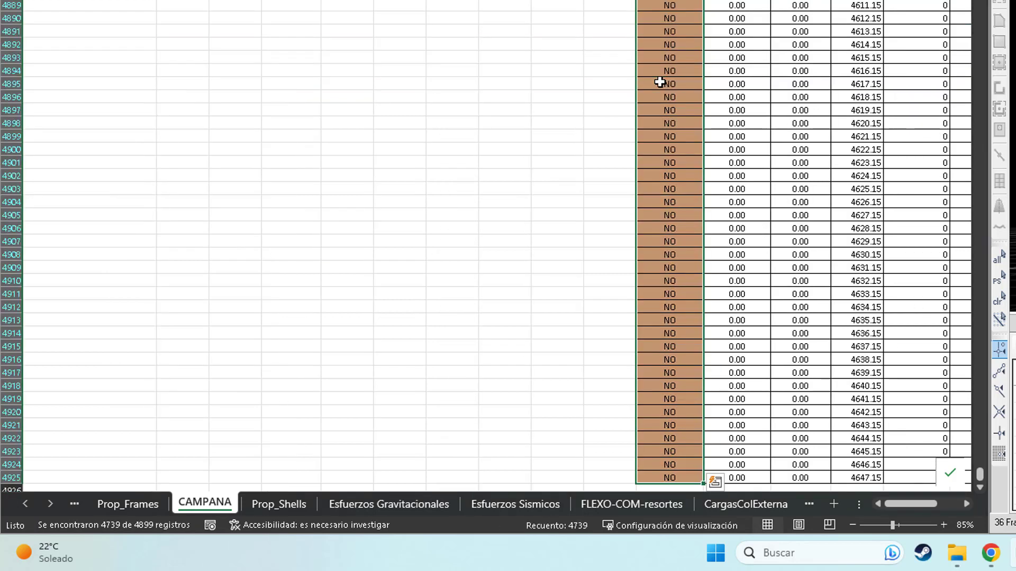
{"action": "type", "text": "NO"}
{"action": "key", "text": "ctrl+Return"}
{"action": "scroll", "coordinate": [682, 99], "scroll_direction": "up", "scroll_amount": 5}
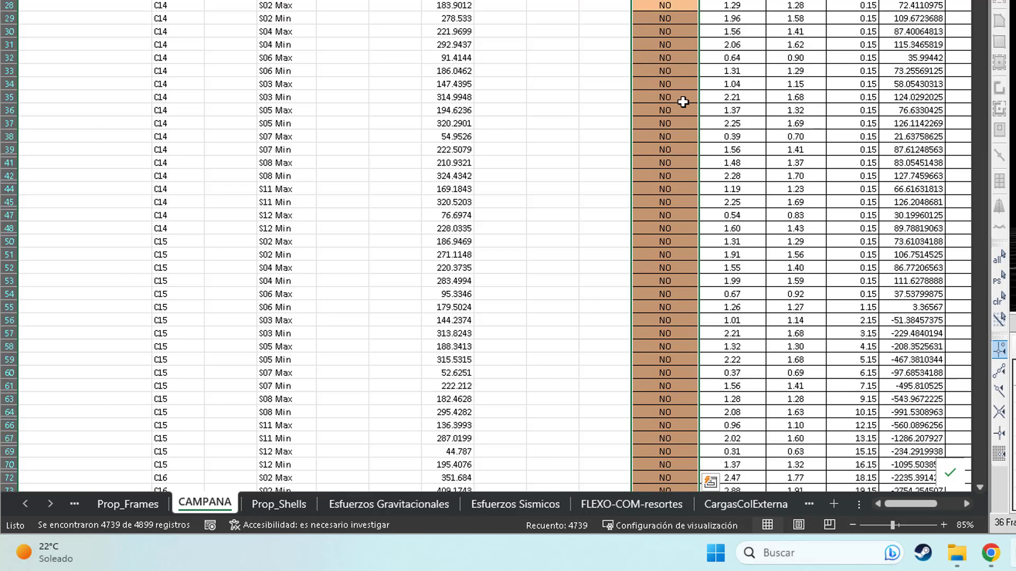
{"action": "left_click", "coordinate": [654, 98]}
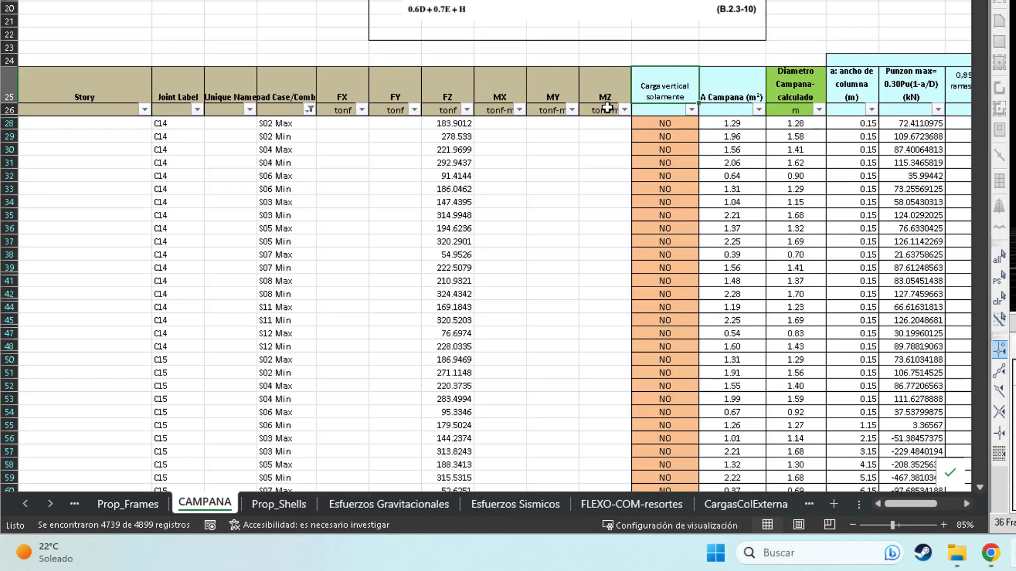
Step: Reset the Load Case/Combo filter of the CAMPANA sheet to show all combinations
{"action": "left_click", "coordinate": [309, 110]}
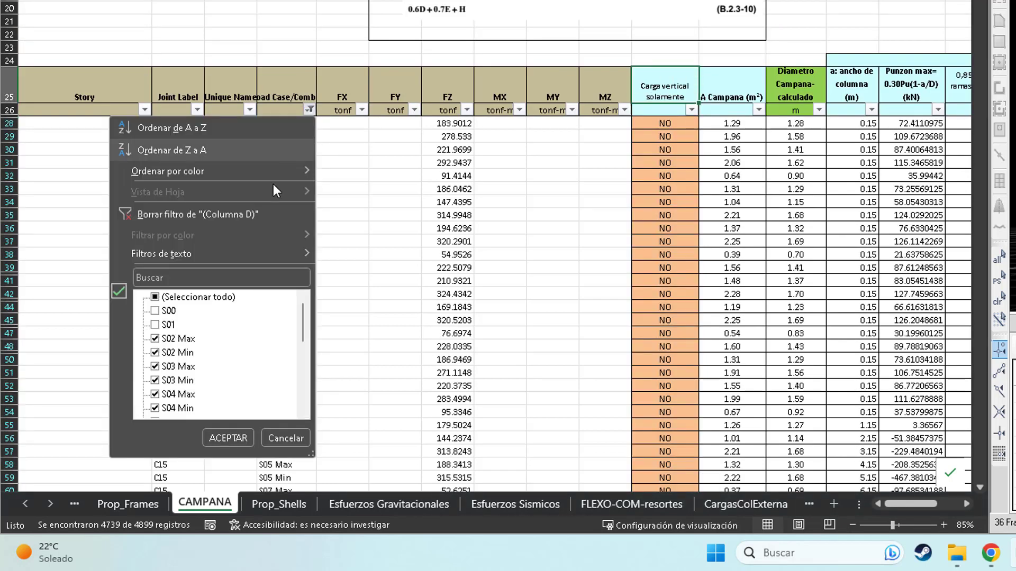
{"action": "left_click", "coordinate": [192, 299]}
{"action": "left_click", "coordinate": [227, 438]}
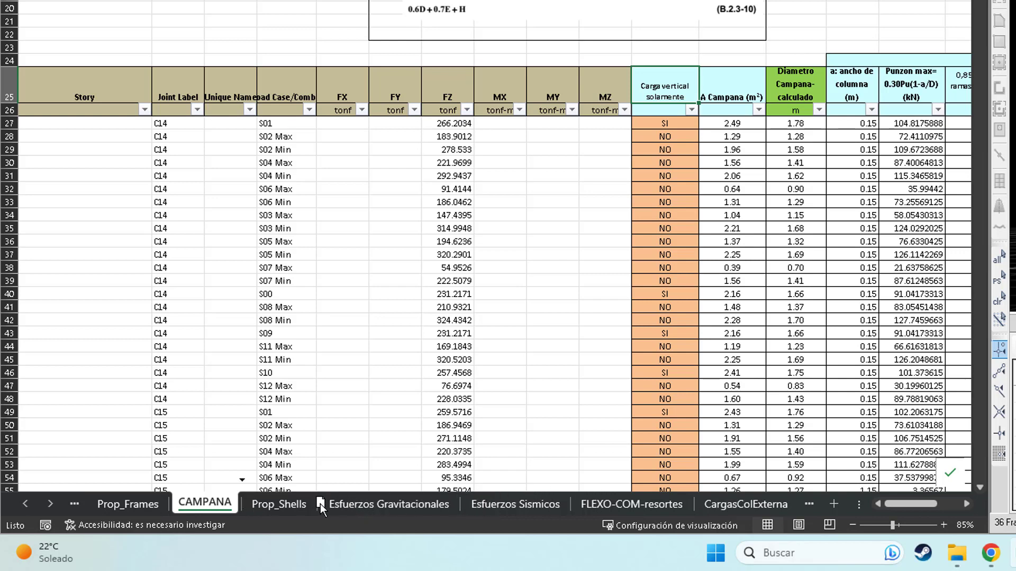
Step: Open the Esfuerzos Gravitacionales sheet and go to the first empty Joint Label cell below the C36 entries
{"action": "left_click_drag", "start_coordinate": [319, 504], "coordinate": [325, 504]}
{"action": "left_click", "coordinate": [372, 503]}
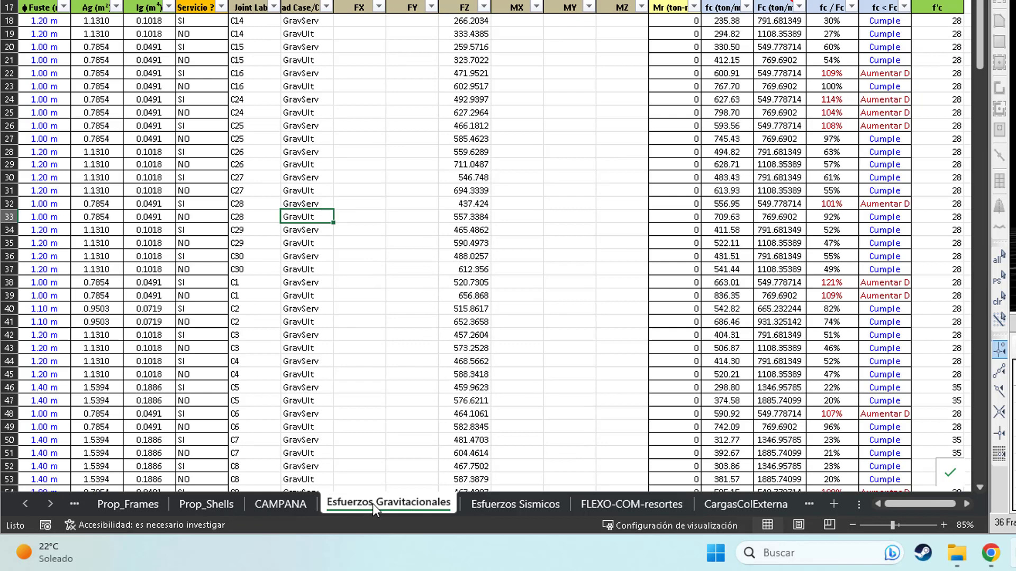
{"action": "left_click", "coordinate": [256, 136]}
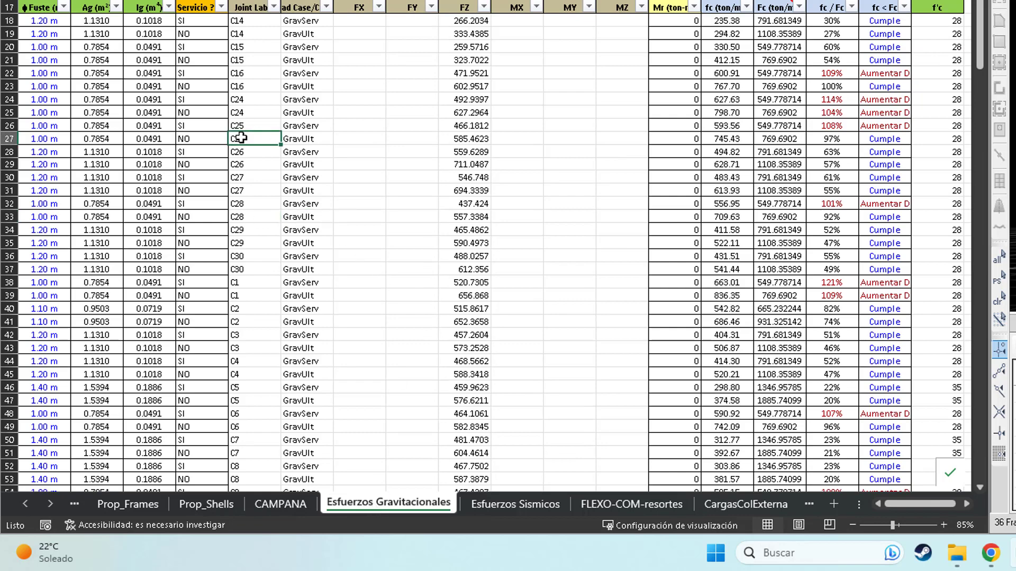
{"action": "key", "text": "ctrl+Down"}
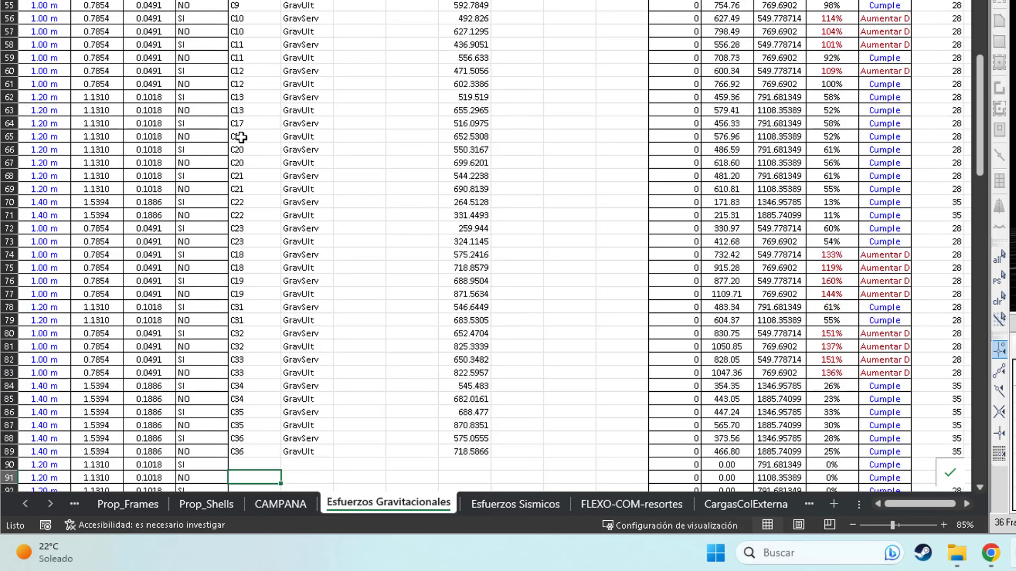
{"action": "key", "text": "Down"}
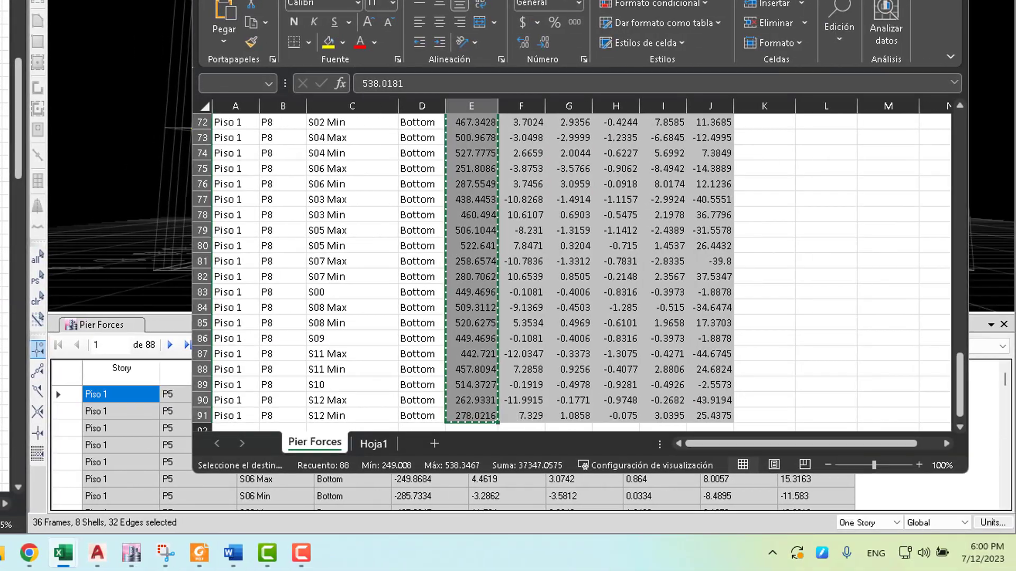
Step: Close the old Pier Forces export and, in ETABS, export the Pier Forces table filtered to GravServ and GravUlt to Excel
{"action": "left_click", "coordinate": [954, 1]}
{"action": "left_click", "coordinate": [644, 300]}
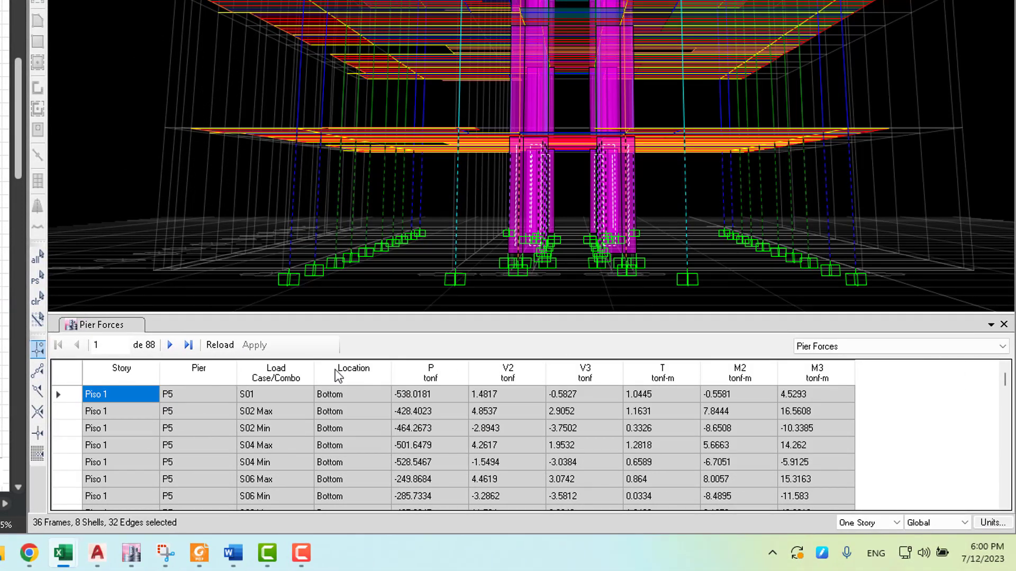
{"action": "left_click", "coordinate": [275, 376]}
{"action": "scroll", "coordinate": [396, 377], "scroll_direction": "down", "scroll_amount": 1}
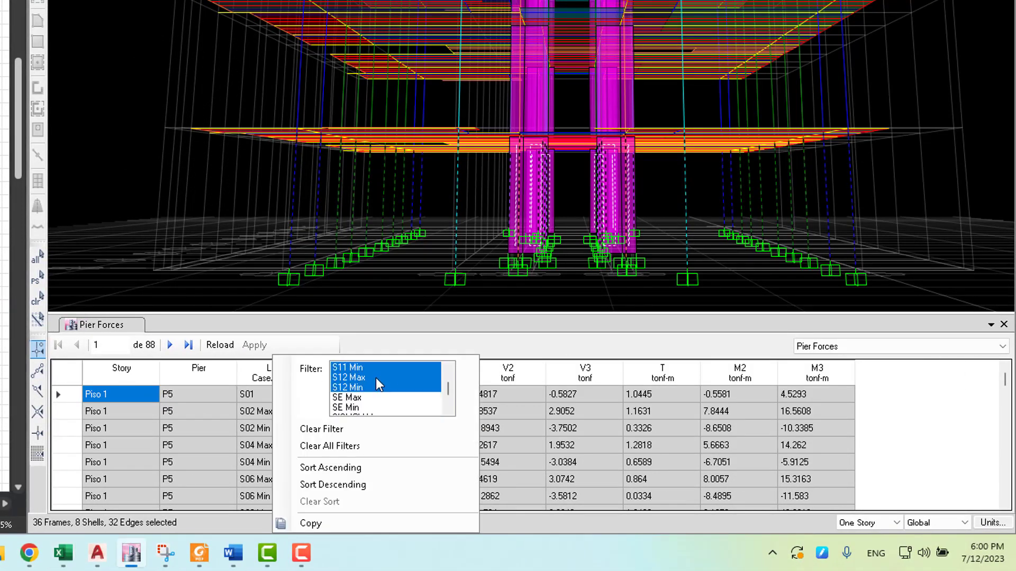
{"action": "left_click", "coordinate": [375, 378]}
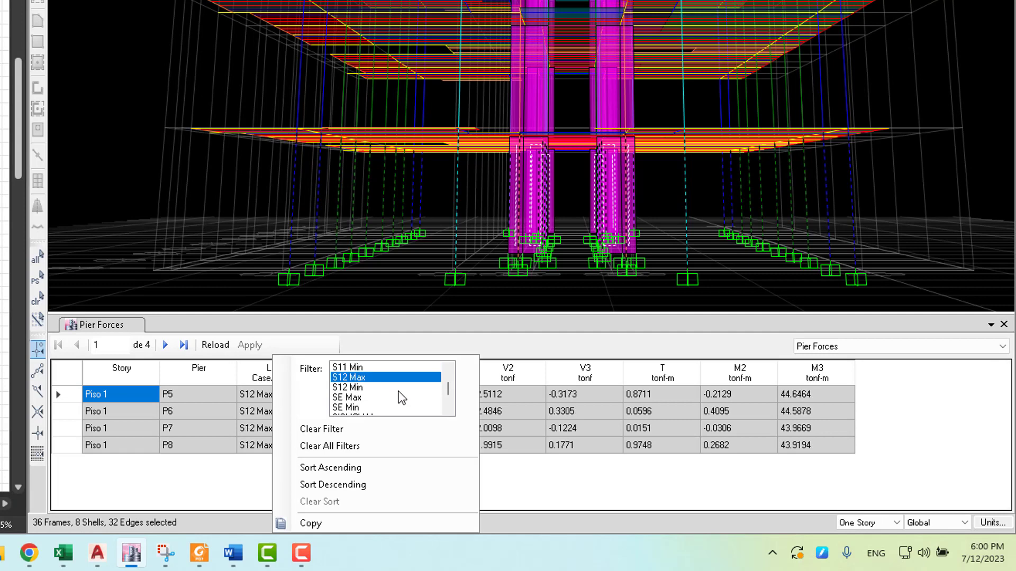
{"action": "key", "text": "g"}
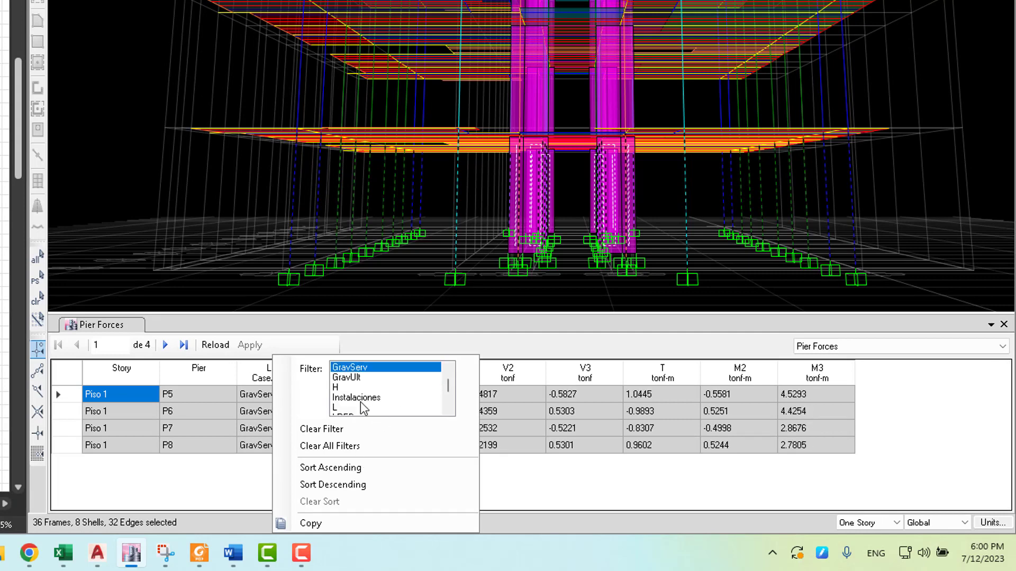
{"action": "left_click", "coordinate": [353, 373], "text": "ctrl"}
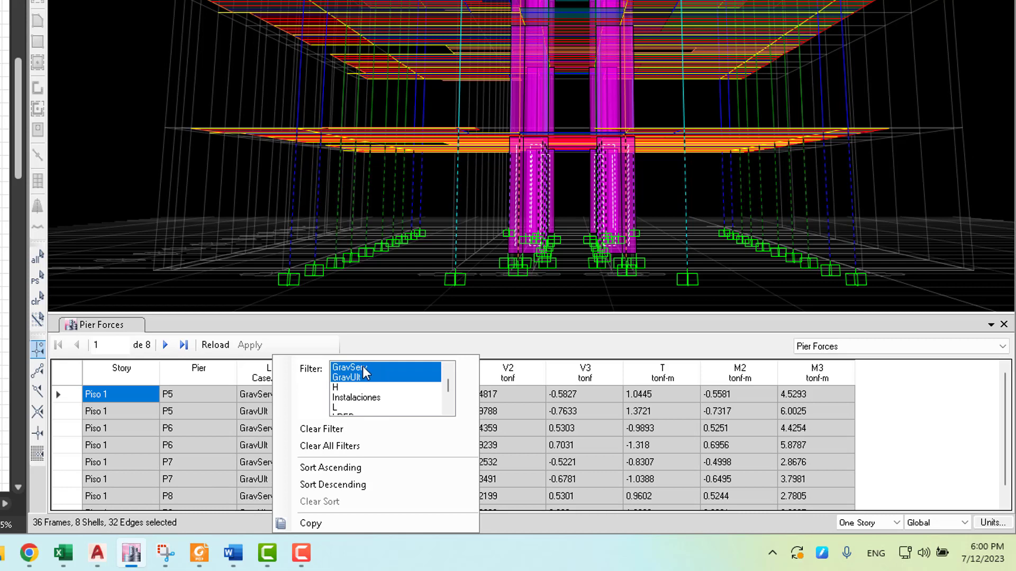
{"action": "left_click", "coordinate": [575, 345]}
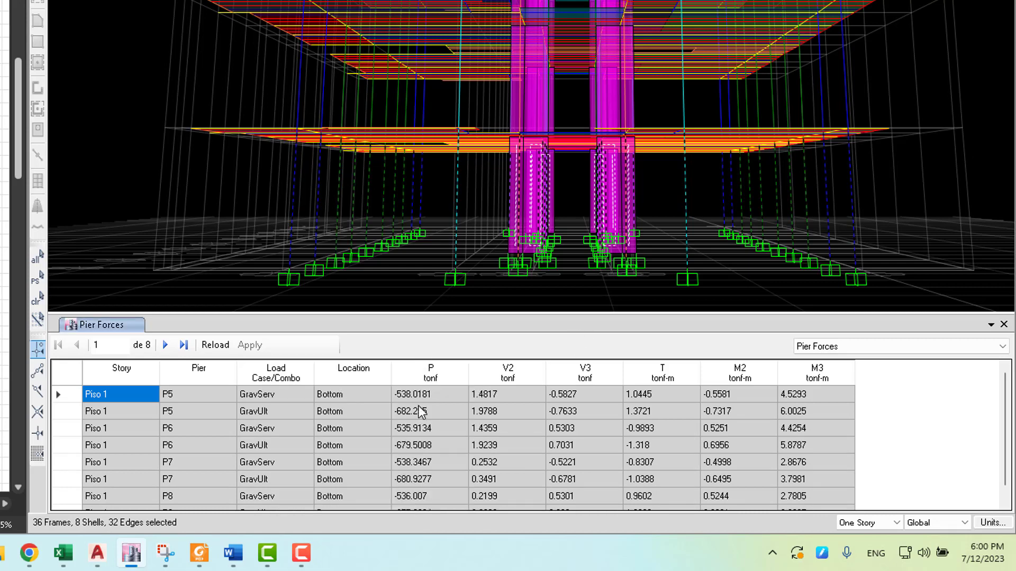
{"action": "right_click", "coordinate": [402, 411]}
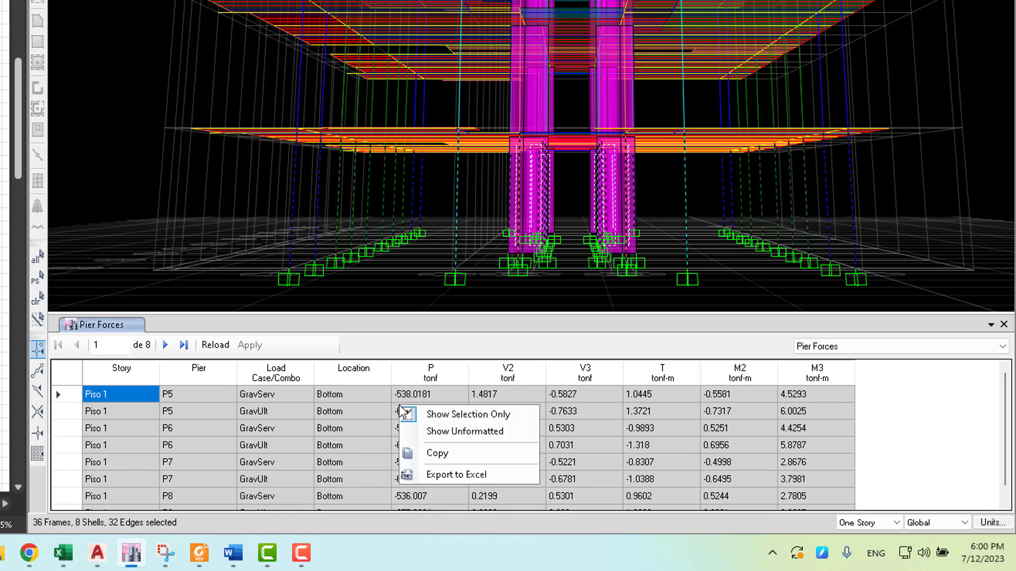
{"action": "left_click", "coordinate": [433, 472]}
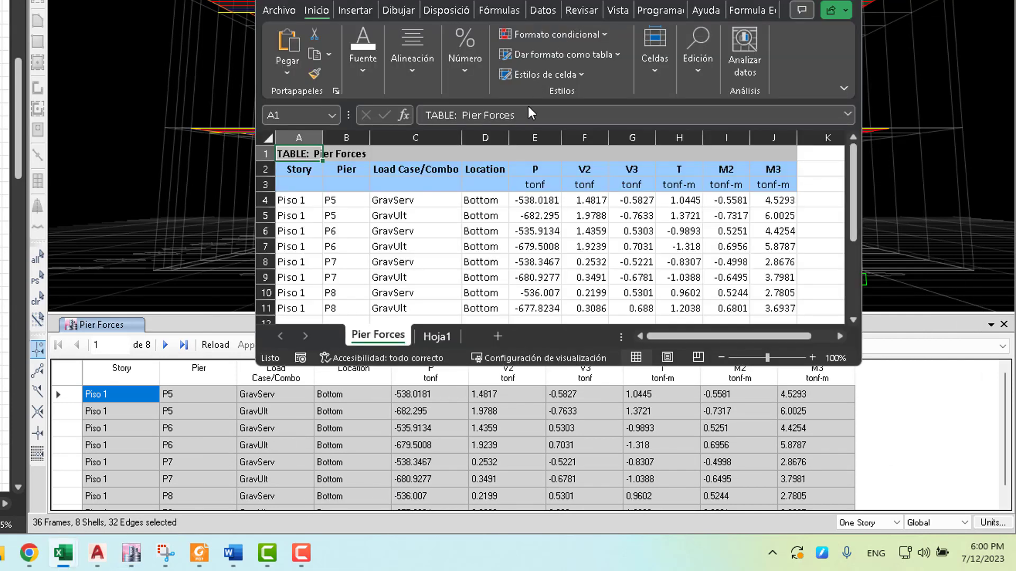
Step: Enter -1 in E1 of the new Pier Forces sheet and multiply the P values in E4:E11 by it using Paste Special
{"action": "left_click", "coordinate": [536, 153]}
{"action": "type", "text": "-1"}
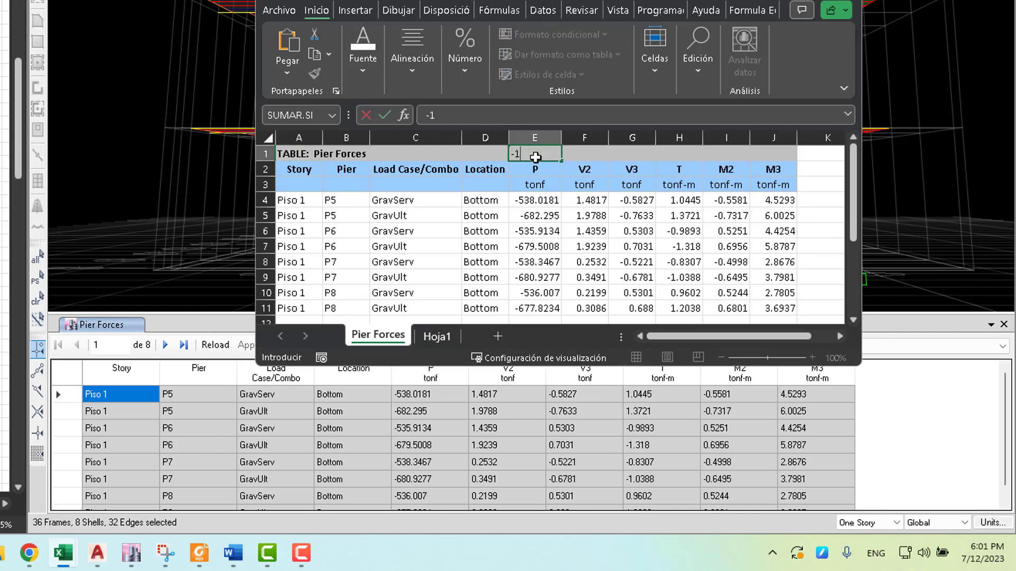
{"action": "key", "text": "ctrl+Return"}
{"action": "key", "text": "ctrl+c"}
{"action": "key", "text": "Down"}
{"action": "key", "text": "Down"}
{"action": "key", "text": "Down"}
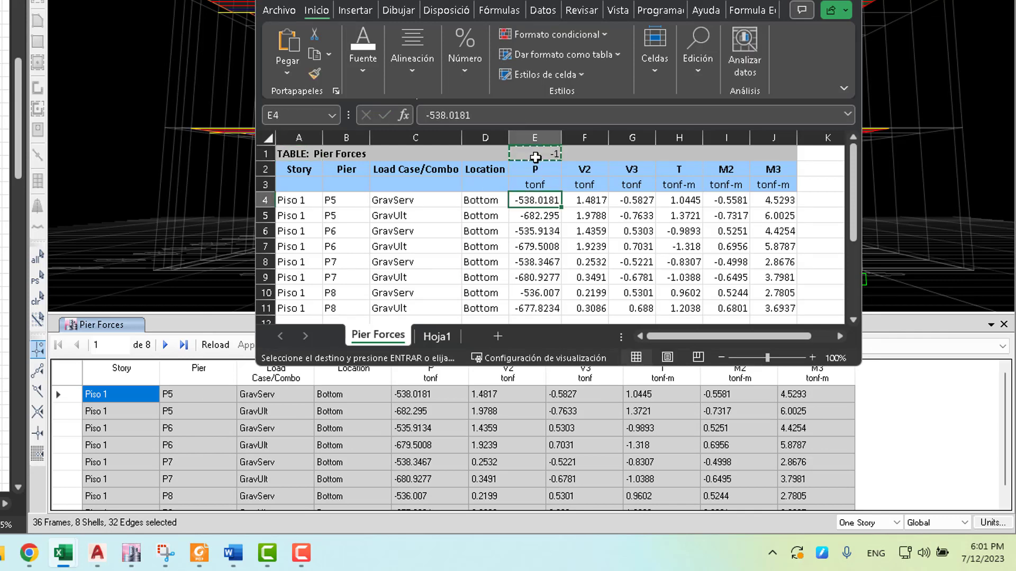
{"action": "key", "text": "ctrl+shift+Down"}
{"action": "right_click", "coordinate": [531, 228]}
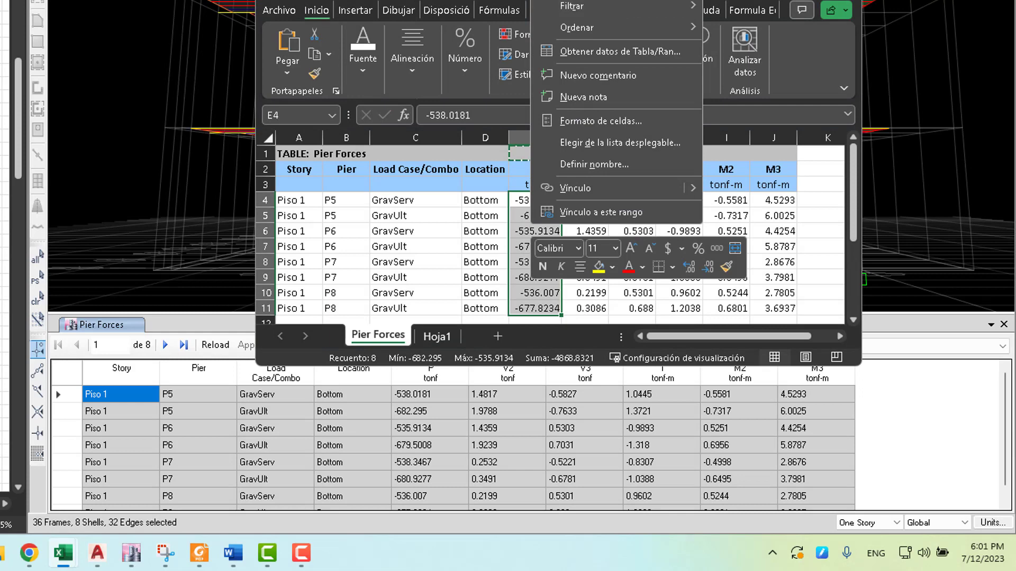
{"action": "left_click", "coordinate": [590, 1]}
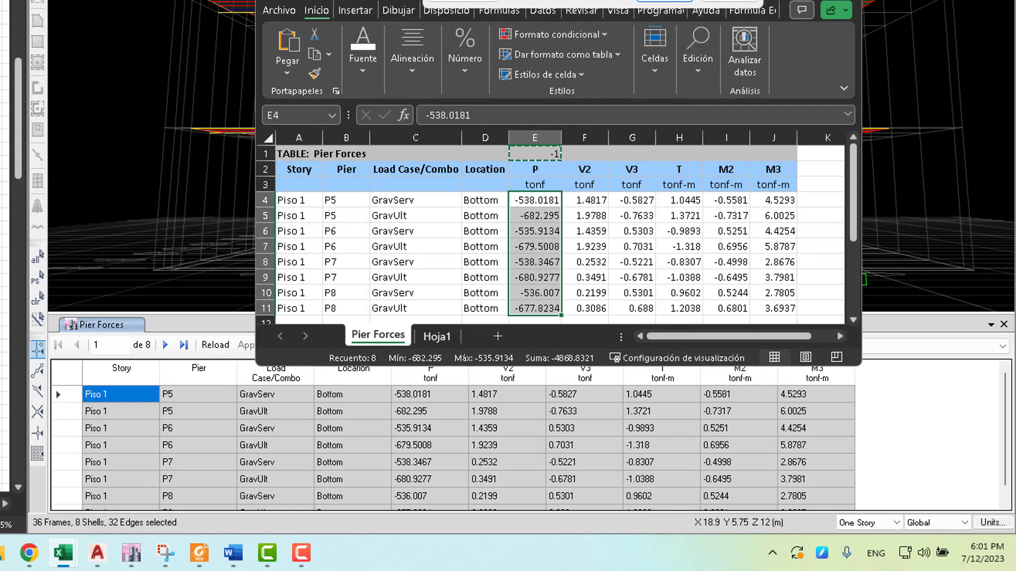
{"action": "left_click", "coordinate": [659, 1]}
Step: Copy the Pier labels from B4:B11 of the Pier Forces sheet into the Joint Label column of Esfuerzos Gravitacionales, starting at row 90
{"action": "left_click", "coordinate": [327, 195]}
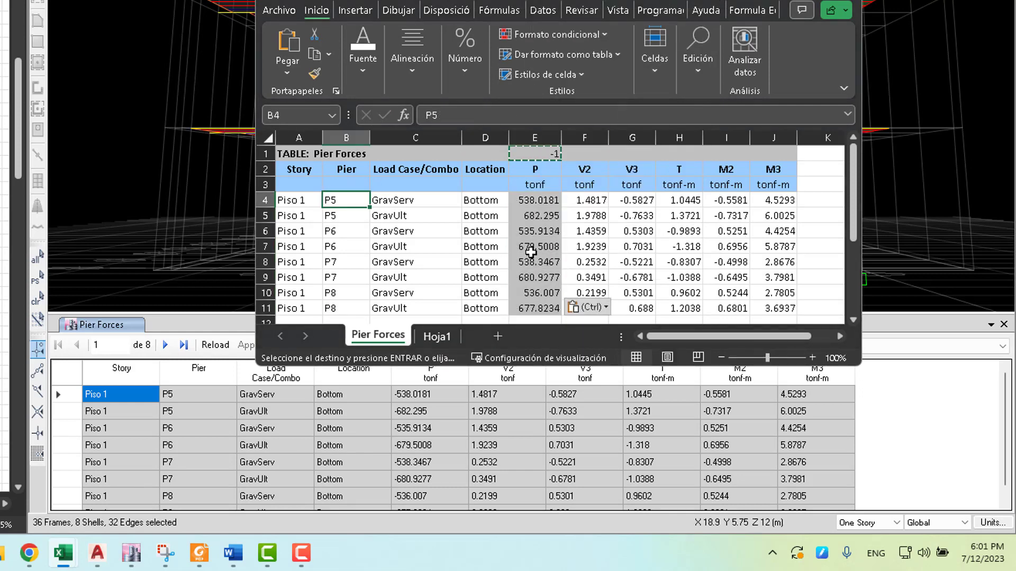
{"action": "key", "text": "ctrl+shift+Down"}
{"action": "key", "text": "ctrl+c"}
{"action": "left_click", "coordinate": [1, 254]}
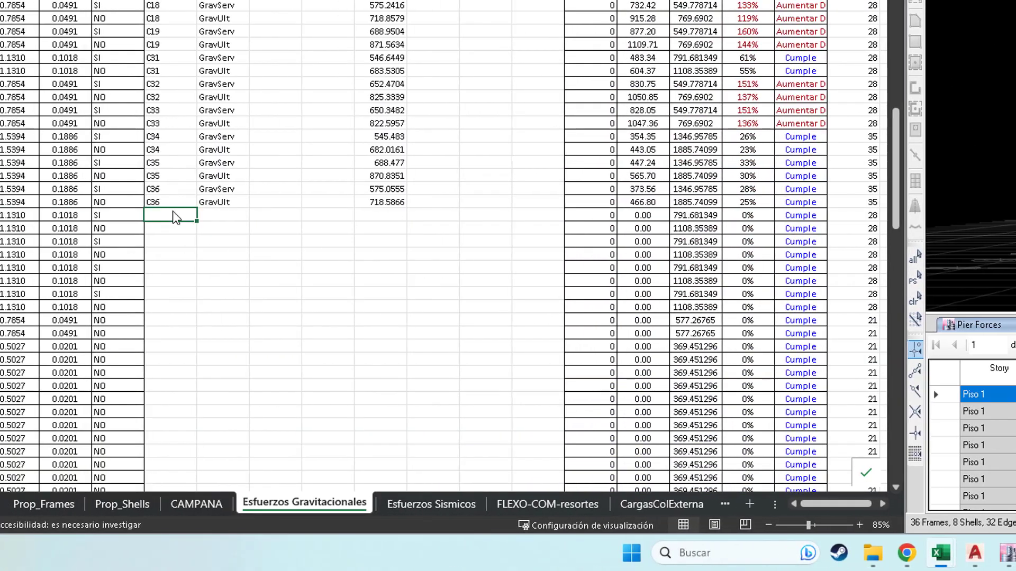
{"action": "right_click", "coordinate": [171, 215]}
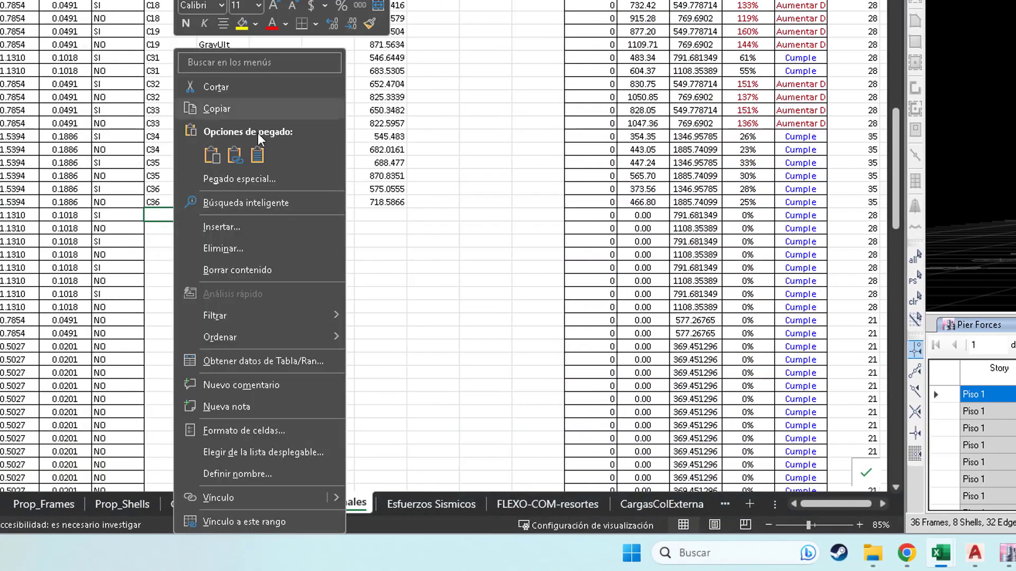
{"action": "left_click", "coordinate": [206, 154]}
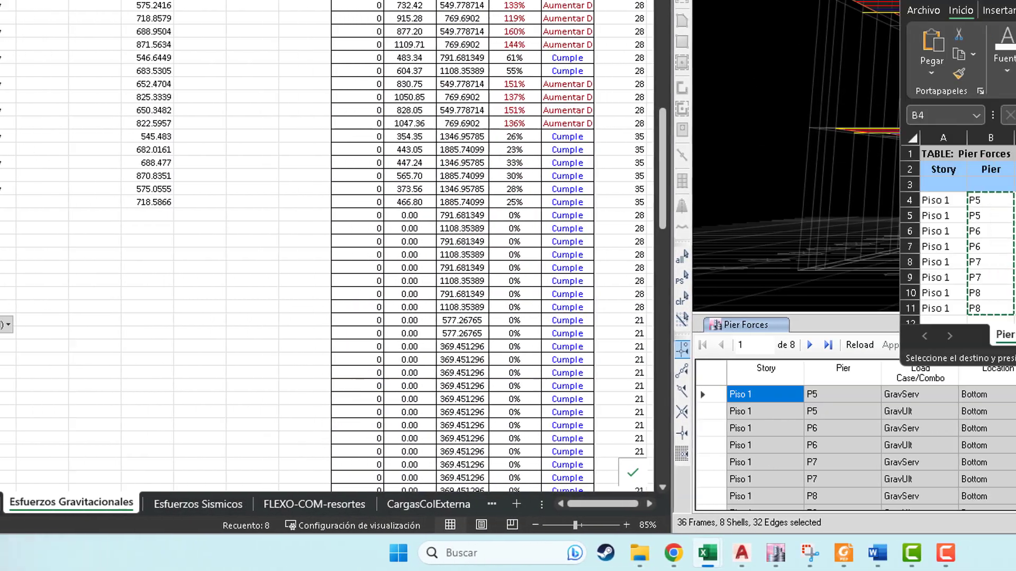
Step: Copy the Load Case/Combo entries from C4:C11 of the Pier Forces sheet into the matching Esfuerzos Gravitacionales column, starting at row 90
{"action": "left_click", "coordinate": [576, 201]}
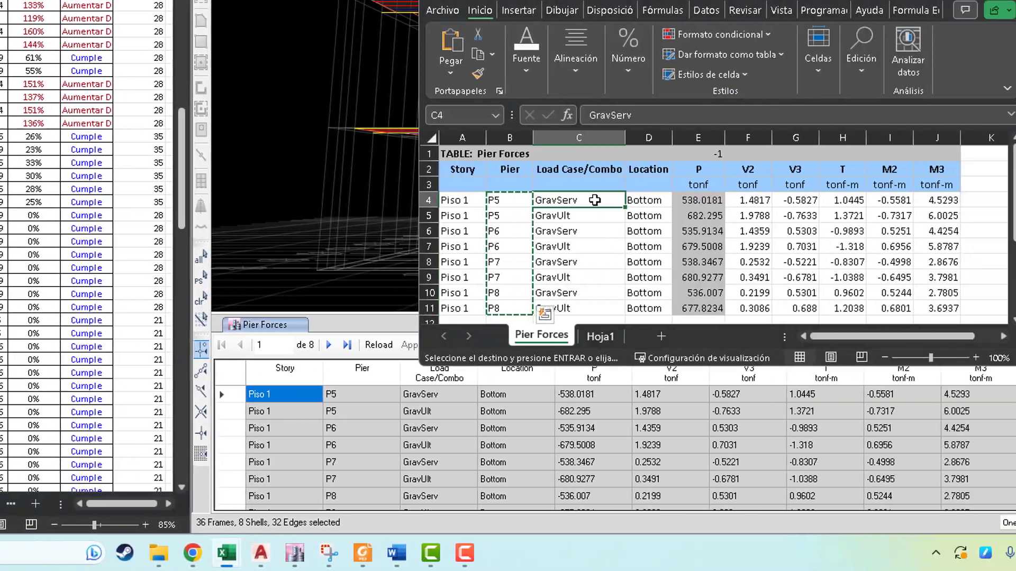
{"action": "key", "text": "ctrl+shift+Down"}
{"action": "key", "text": "ctrl+c"}
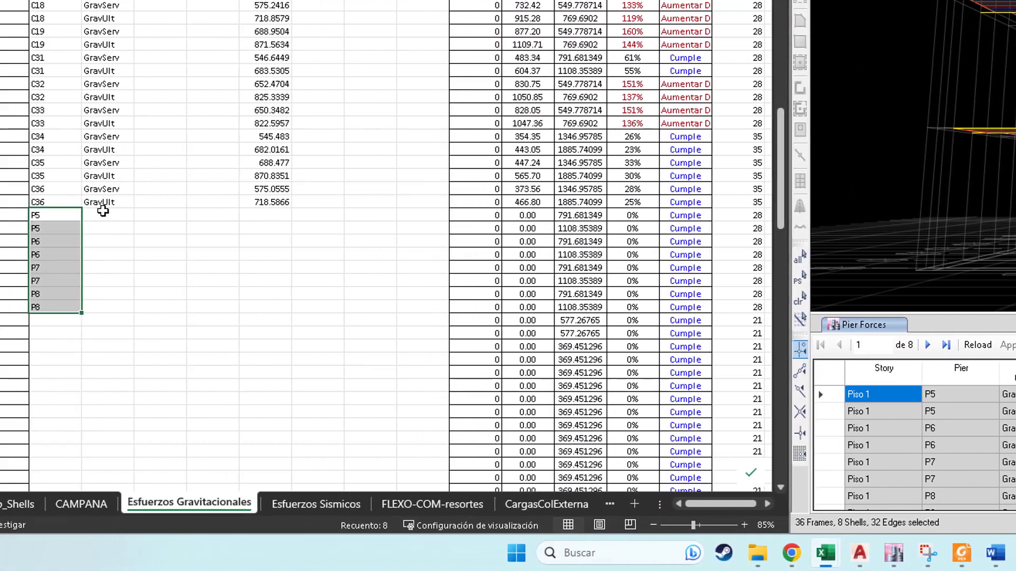
{"action": "right_click", "coordinate": [104, 214]}
{"action": "left_click", "coordinate": [189, 155]}
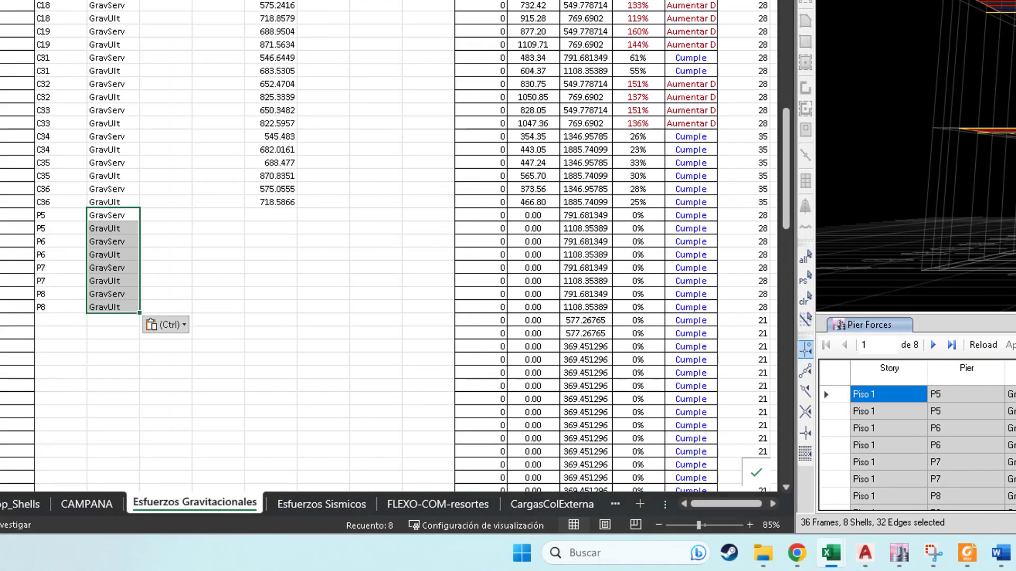
Step: Copy the P values from E4:E11 of the Pier Forces sheet into the FZ column of Esfuerzos Gravitacionales as values, starting at row 90
{"action": "left_click", "coordinate": [759, 203]}
{"action": "key", "text": "ctrl+shift+Down"}
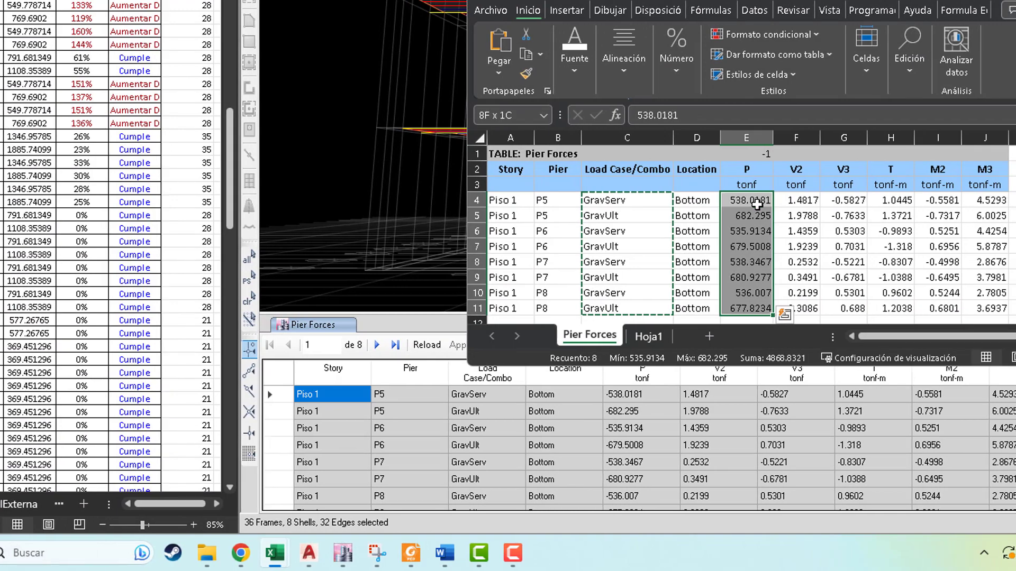
{"action": "key", "text": "ctrl+c"}
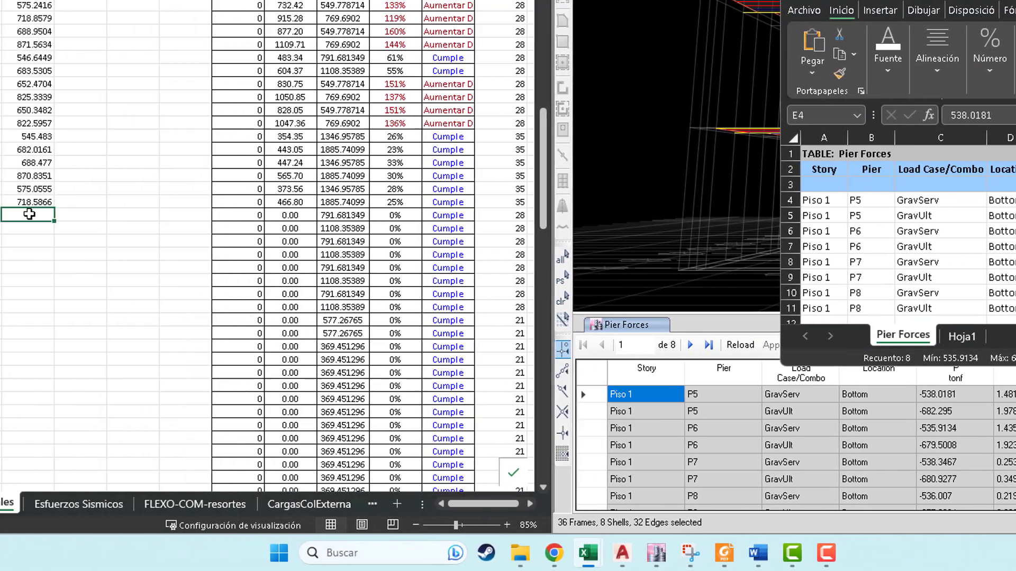
{"action": "right_click", "coordinate": [341, 215]}
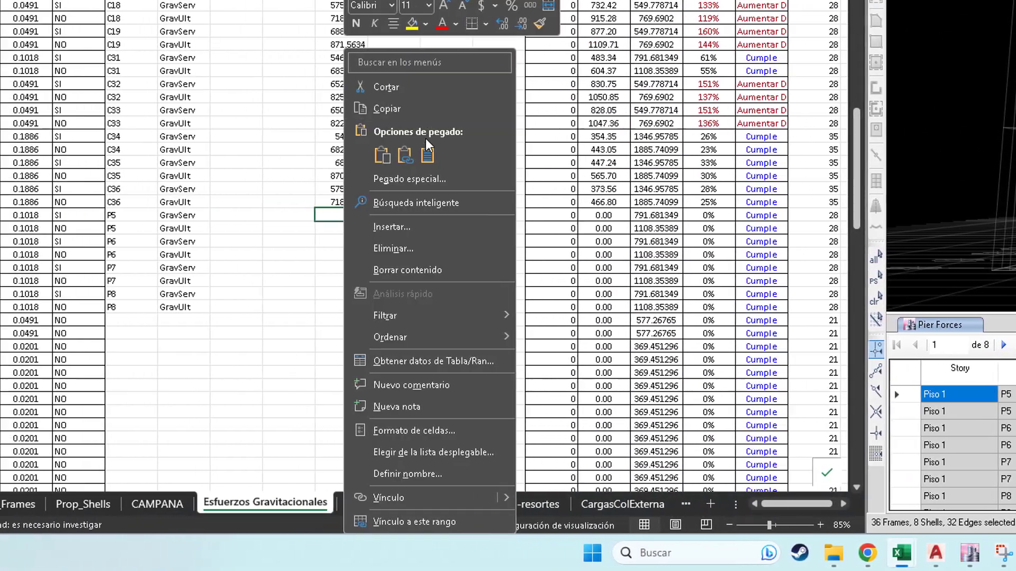
{"action": "left_click", "coordinate": [427, 159]}
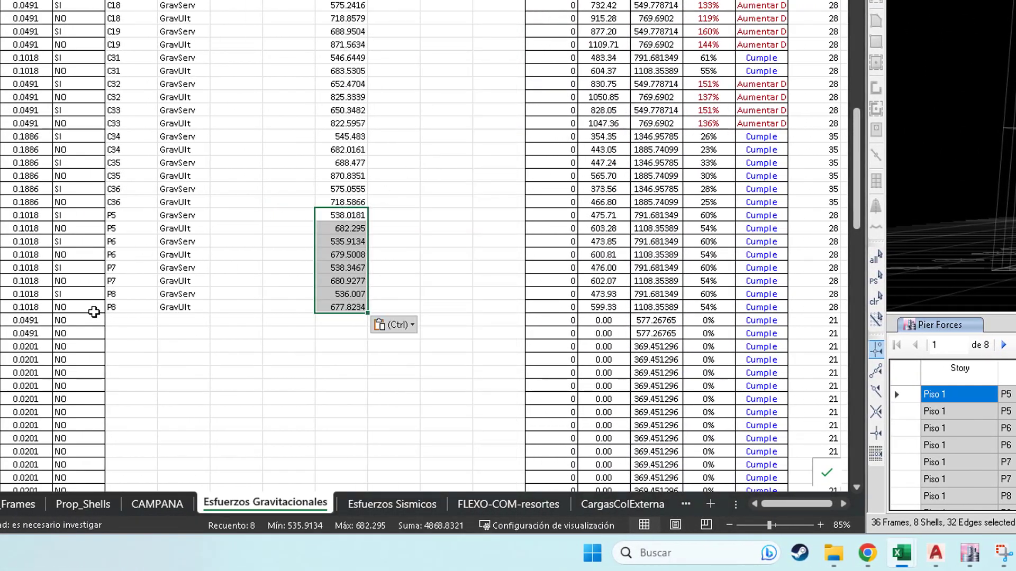
Step: Check the Servicio ? flags against the GravServ and GravUlt rows of piers P5 to P8 in Esfuerzos Gravitacionales
{"action": "left_click", "coordinate": [79, 310]}
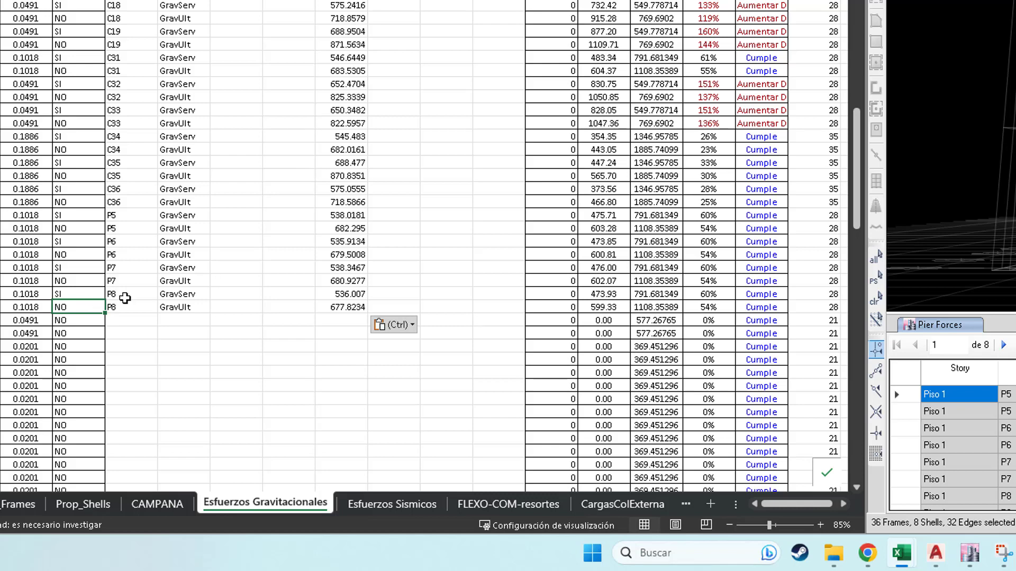
{"action": "left_click_drag", "start_coordinate": [126, 215], "coordinate": [132, 309]}
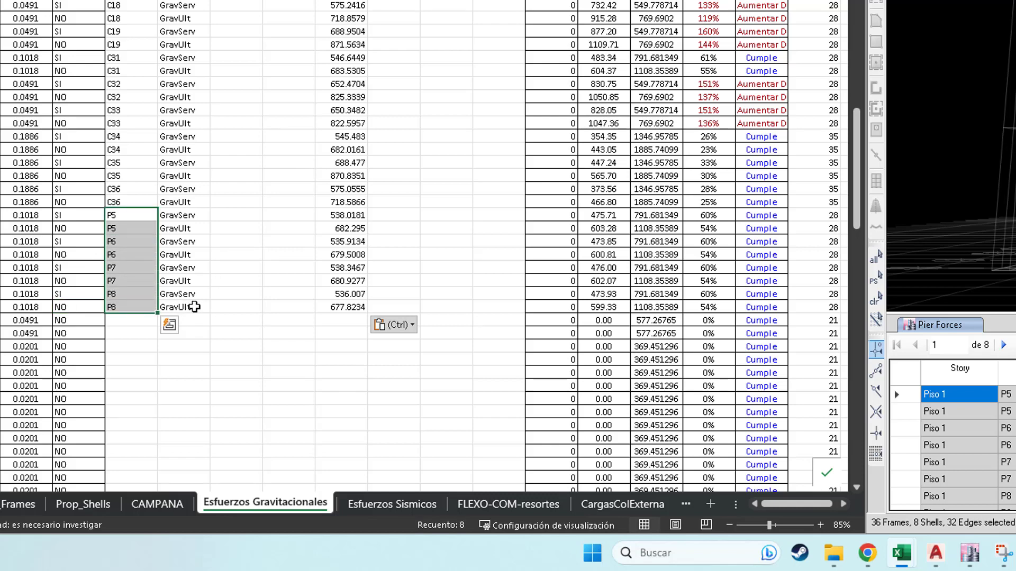
{"action": "scroll", "coordinate": [109, 159], "scroll_direction": "up", "scroll_amount": 20}
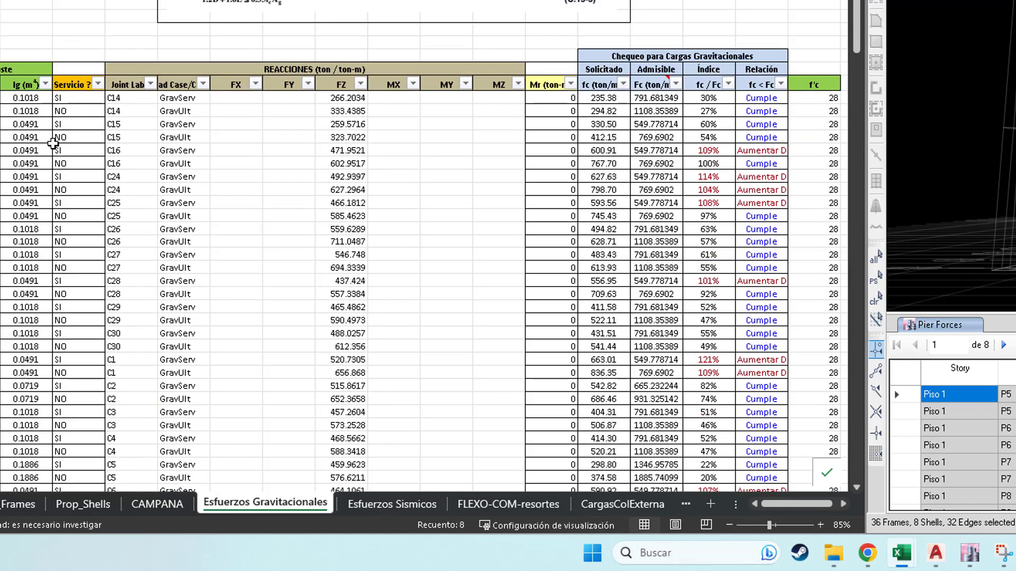
{"action": "scroll", "coordinate": [78, 105], "scroll_direction": "down", "scroll_amount": 20}
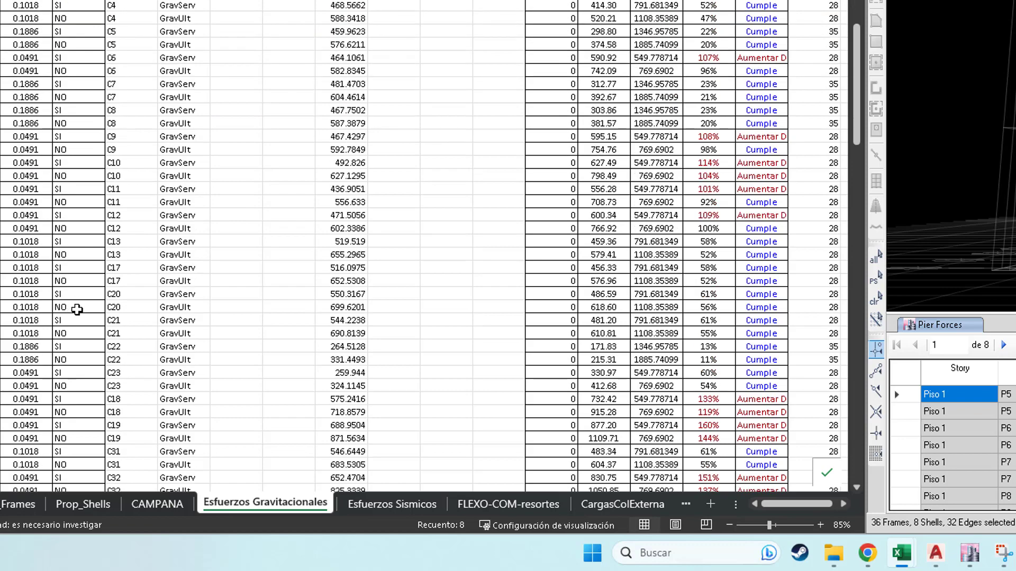
{"action": "left_click", "coordinate": [180, 254]}
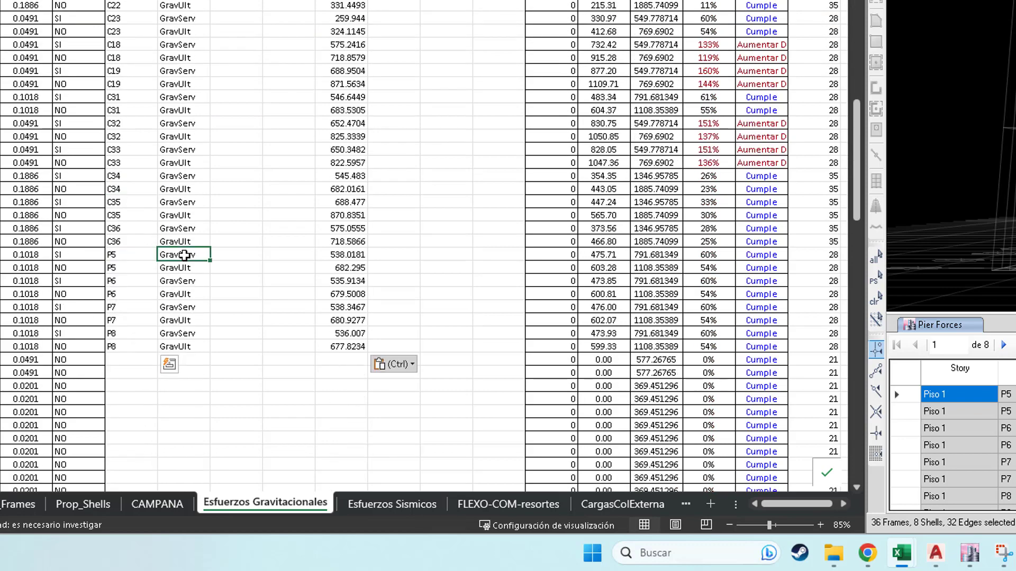
{"action": "left_click", "coordinate": [185, 293], "text": "ctrl"}
{"action": "left_click", "coordinate": [191, 255]}
{"action": "left_click", "coordinate": [186, 281], "text": "ctrl"}
{"action": "left_click", "coordinate": [185, 307], "text": "ctrl"}
{"action": "left_click", "coordinate": [185, 334], "text": "ctrl"}
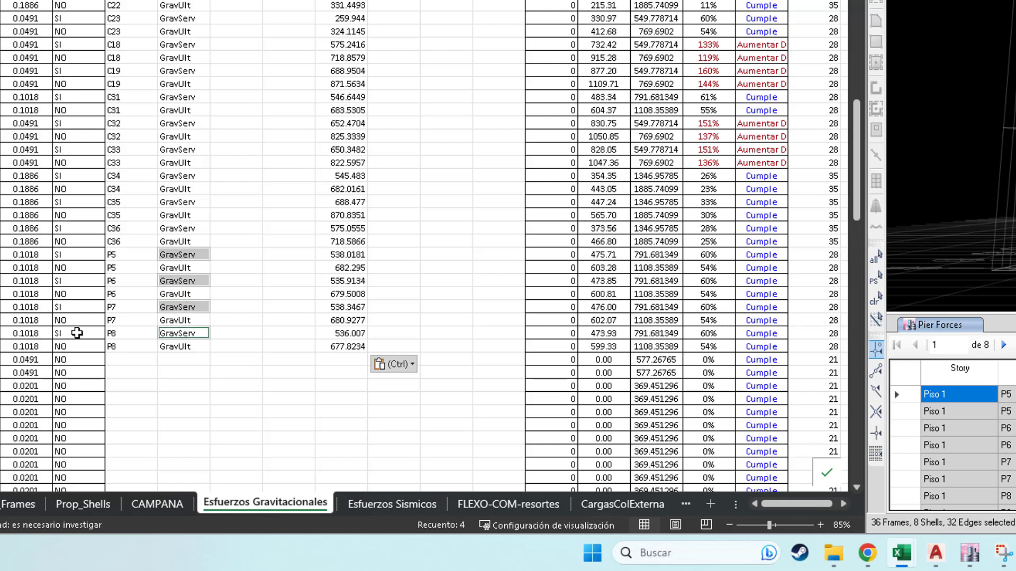
{"action": "left_click", "coordinate": [193, 267]}
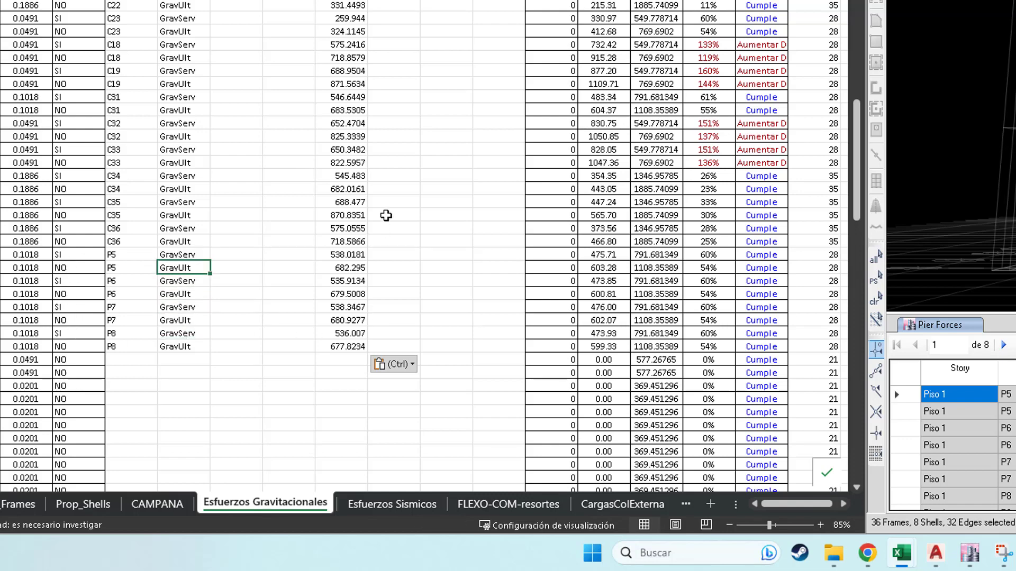
{"action": "scroll", "coordinate": [407, 259], "scroll_direction": "up", "scroll_amount": 6}
Step: Open the Esfuerzos Sismicos sheet and close the gravity Pier Forces export without saving it
{"action": "left_click", "coordinate": [394, 505]}
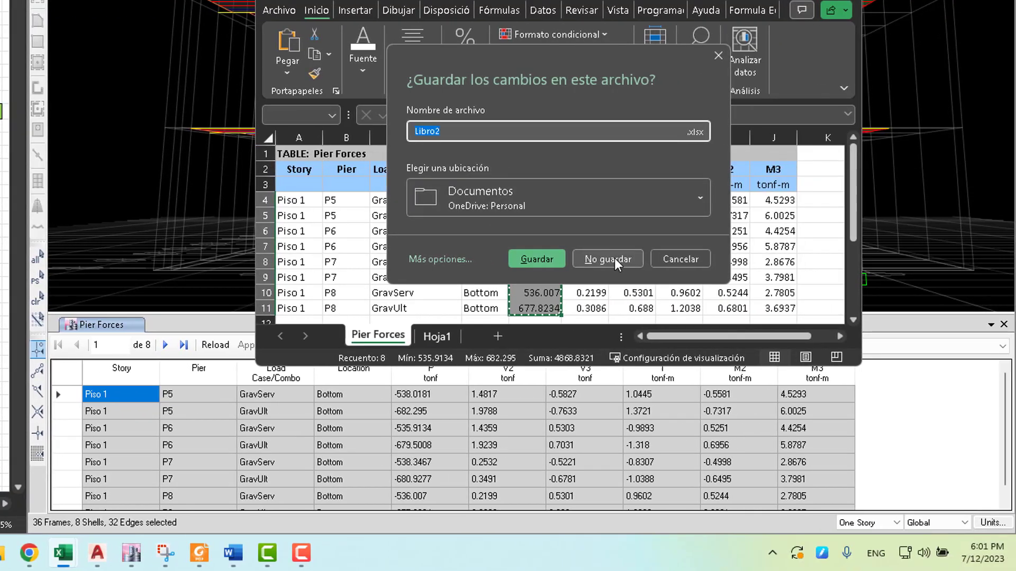
{"action": "left_click", "coordinate": [614, 258]}
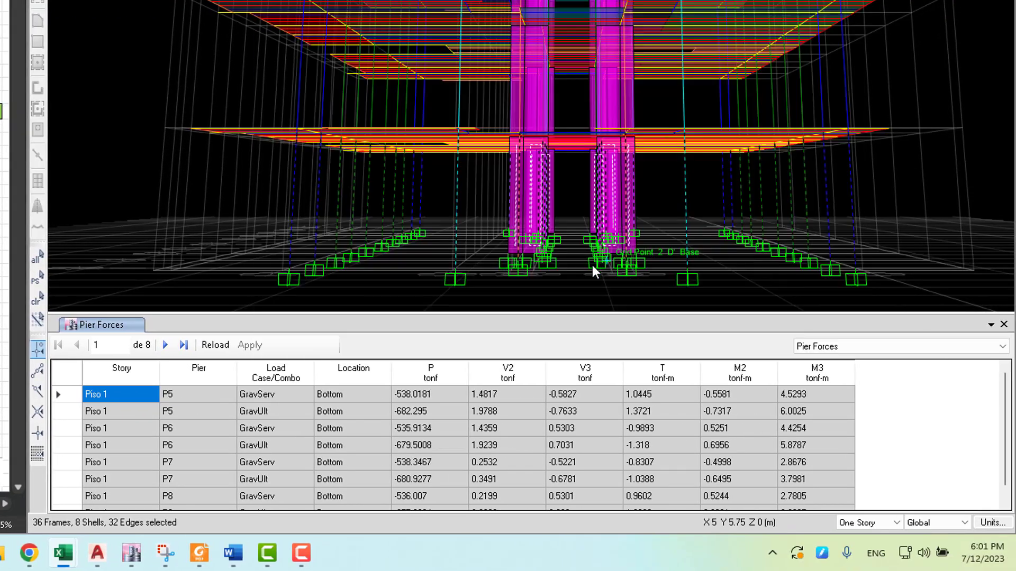
Step: In ETABS, filter the Pier Forces table to the Max and Min cases of SismServ1, SismServ2, SismUlt1 and SismUlt2, and export it to Excel
{"action": "right_click", "coordinate": [268, 378]}
{"action": "scroll", "coordinate": [369, 383], "scroll_direction": "down", "scroll_amount": 2}
{"action": "scroll", "coordinate": [369, 383], "scroll_direction": "up", "scroll_amount": 1}
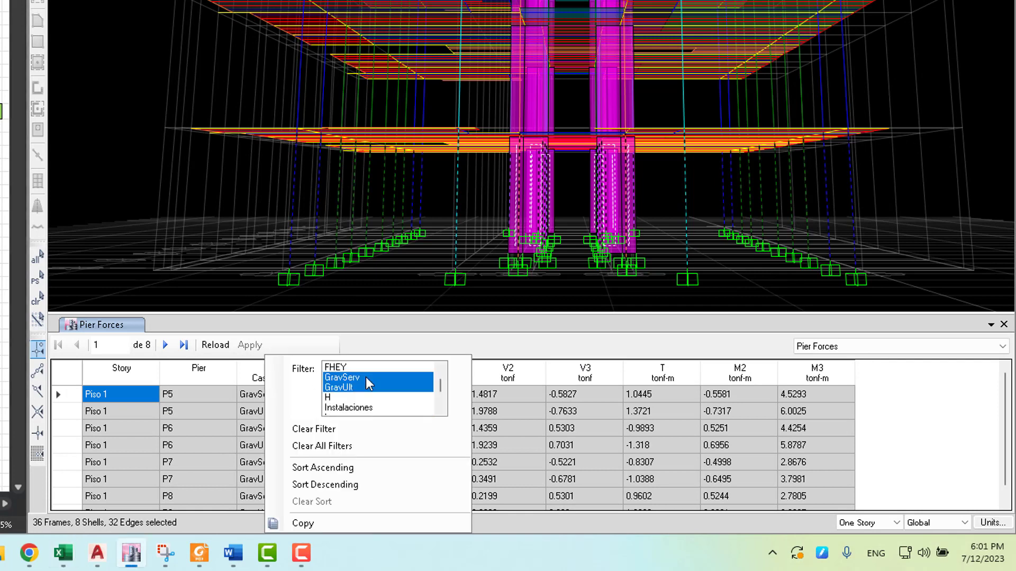
{"action": "scroll", "coordinate": [368, 383], "scroll_direction": "up", "scroll_amount": 1}
{"action": "left_click", "coordinate": [366, 377]}
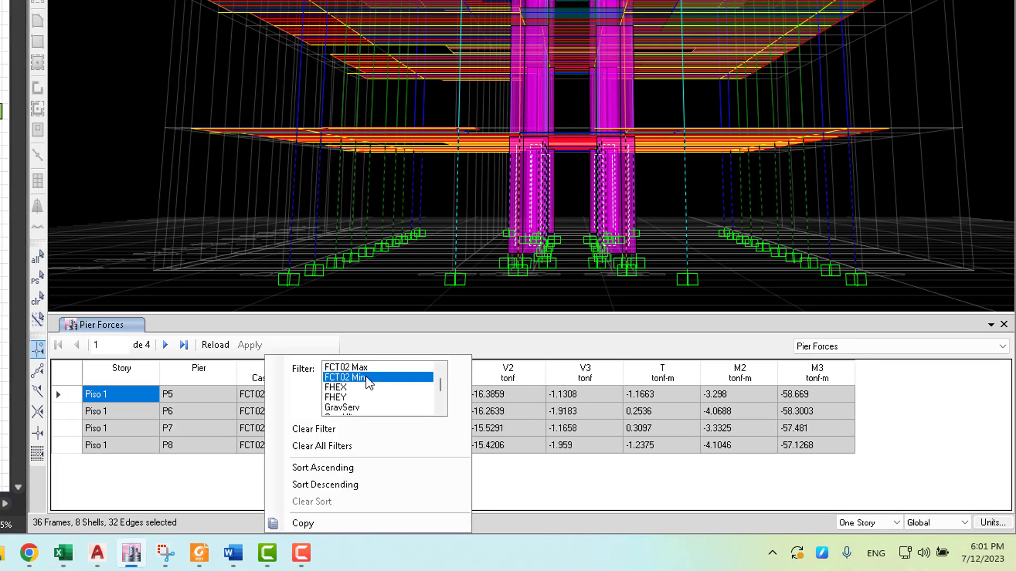
{"action": "key", "text": "s"}
{"action": "scroll", "coordinate": [370, 396], "scroll_direction": "down", "scroll_amount": 5}
{"action": "scroll", "coordinate": [370, 396], "scroll_direction": "down", "scroll_amount": 4}
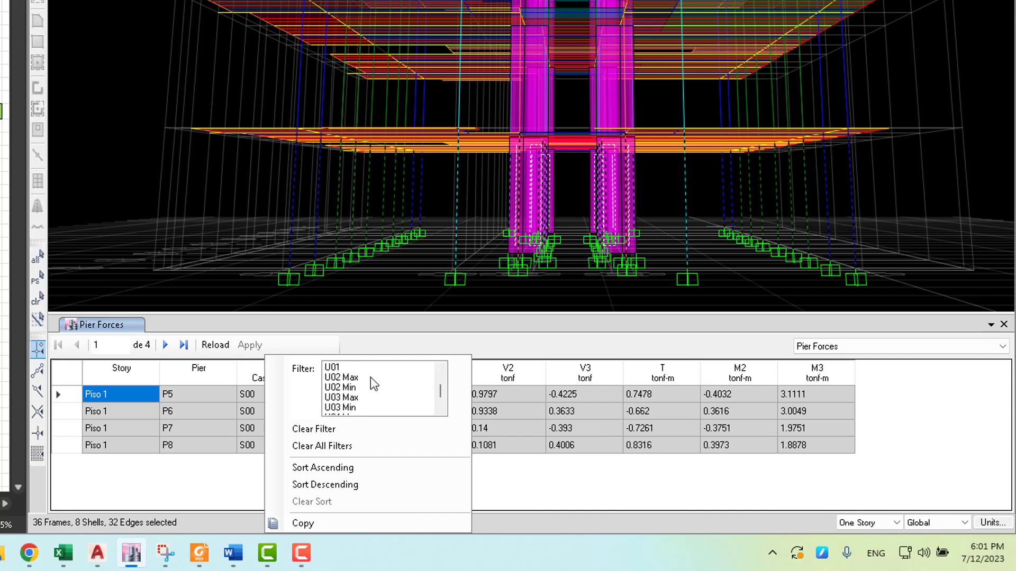
{"action": "scroll", "coordinate": [370, 388], "scroll_direction": "up", "scroll_amount": 3}
{"action": "left_click", "coordinate": [352, 398]}
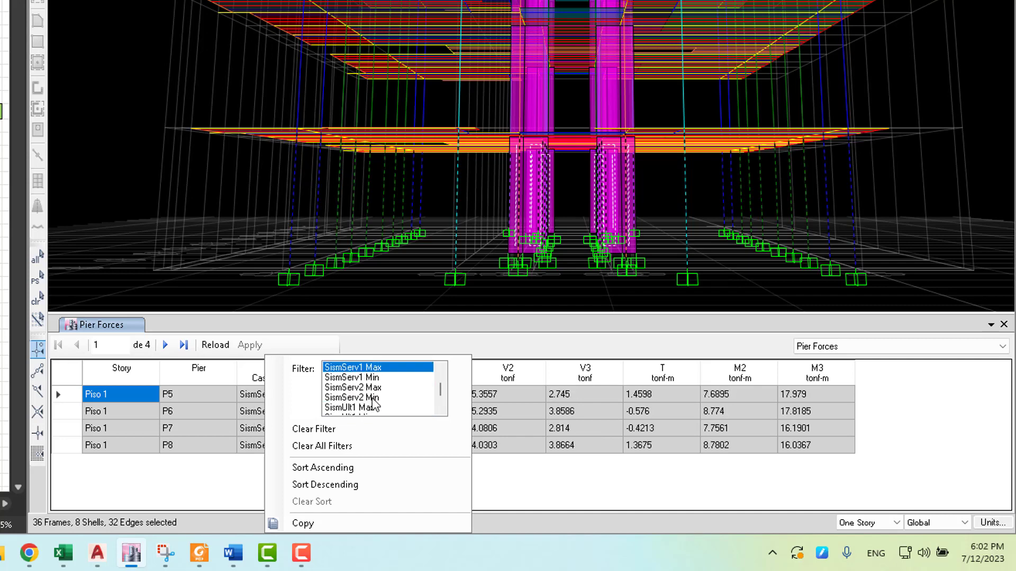
{"action": "scroll", "coordinate": [382, 394], "scroll_direction": "down", "scroll_amount": 1}
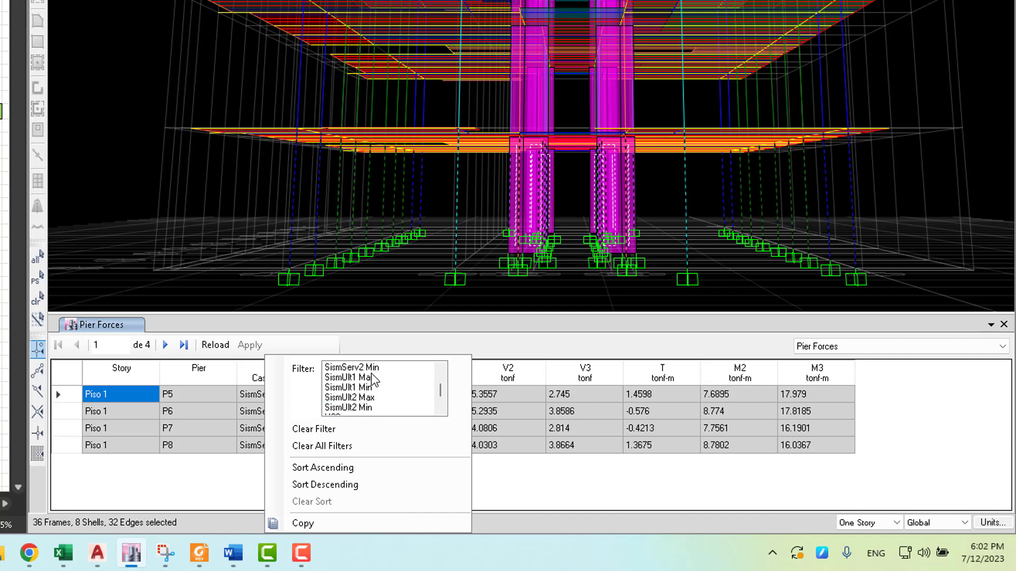
{"action": "left_click", "coordinate": [352, 397]}
{"action": "left_click", "coordinate": [365, 379], "text": "ctrl"}
{"action": "left_click", "coordinate": [528, 350]}
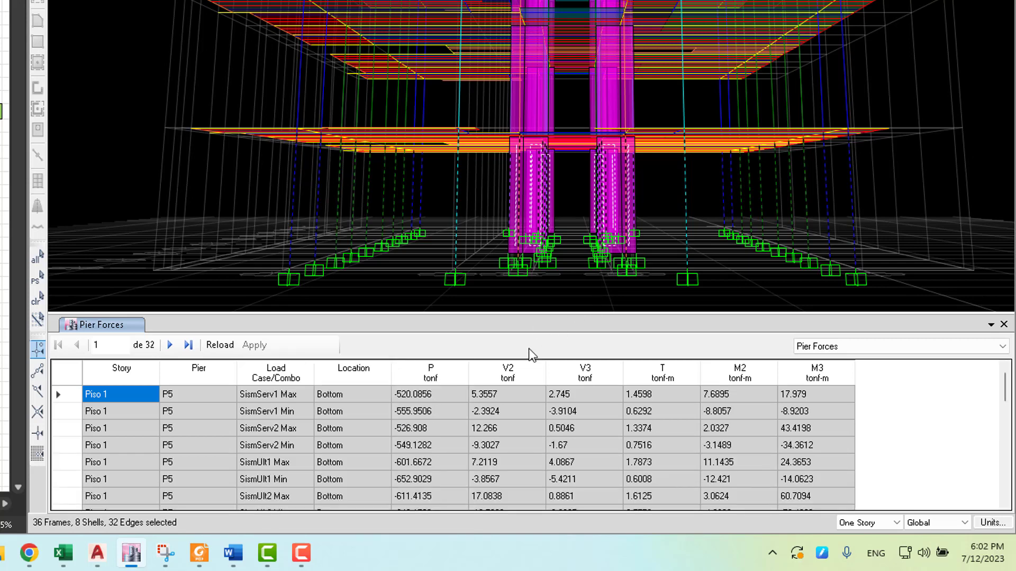
{"action": "right_click", "coordinate": [405, 433]}
{"action": "left_click", "coordinate": [461, 502]}
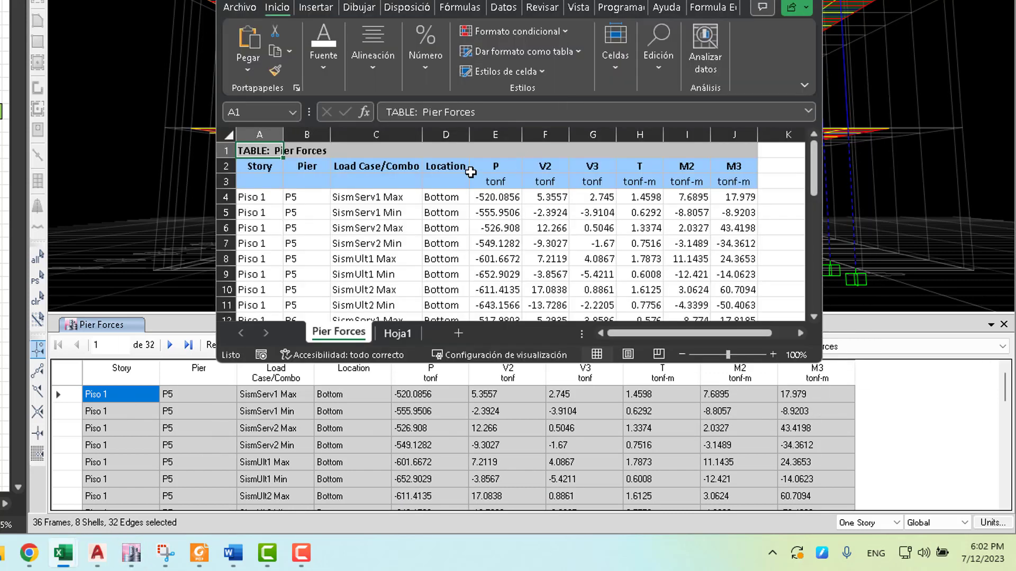
Step: Enter -1 in E1 of the seismic Pier Forces sheet and multiply the forces in E4:J35 by it using Paste Special
{"action": "left_click", "coordinate": [460, 153]}
{"action": "left_click", "coordinate": [489, 149]}
{"action": "type", "text": "-1"}
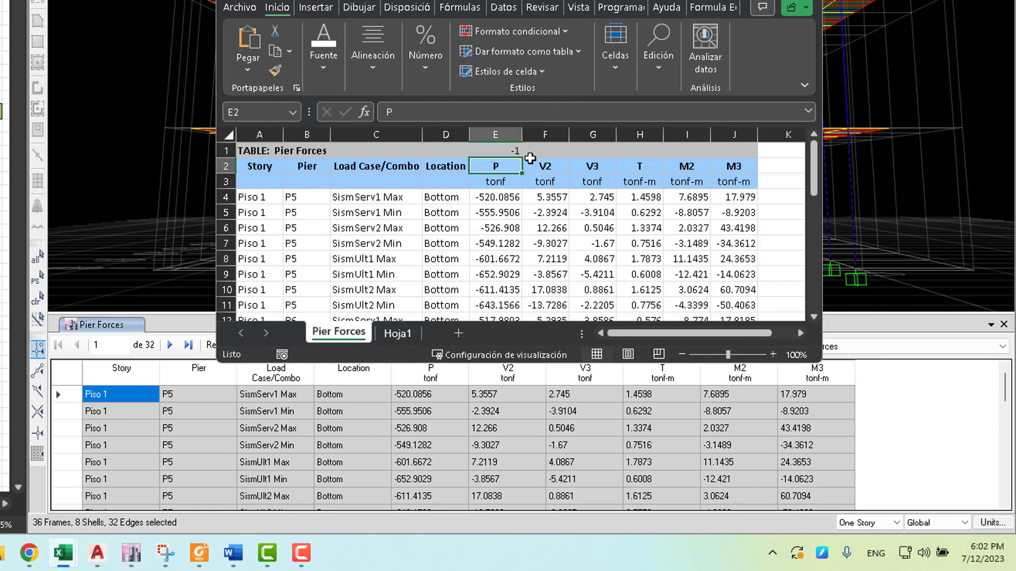
{"action": "key", "text": "Return"}
{"action": "key", "text": "Up"}
{"action": "key", "text": "ctrl+c"}
{"action": "key", "text": "Down"}
{"action": "key", "text": "Down"}
{"action": "key", "text": "Down"}
{"action": "key", "text": "ctrl+shift+Right"}
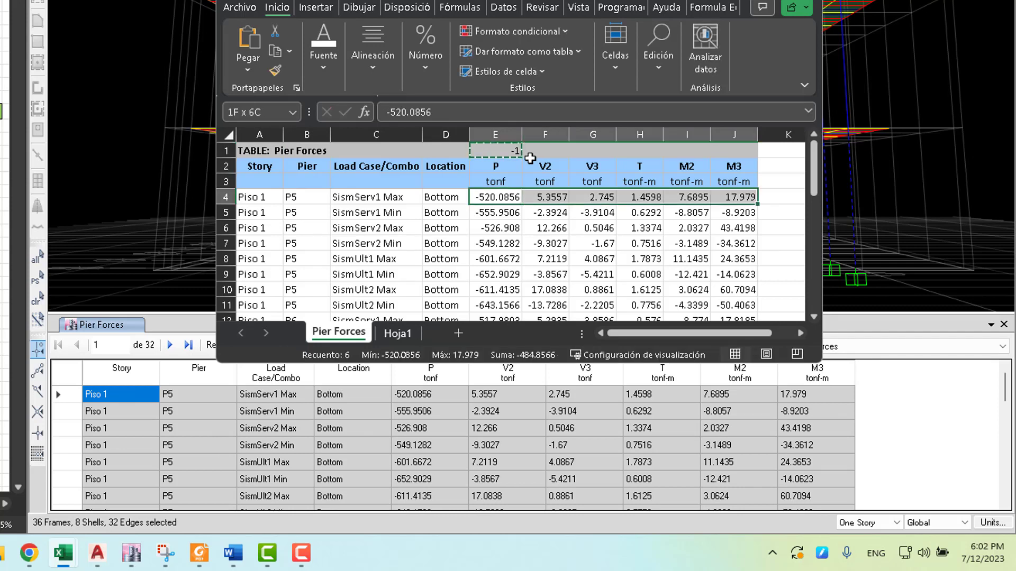
{"action": "key", "text": "ctrl+shift+Down"}
{"action": "right_click", "coordinate": [530, 158]}
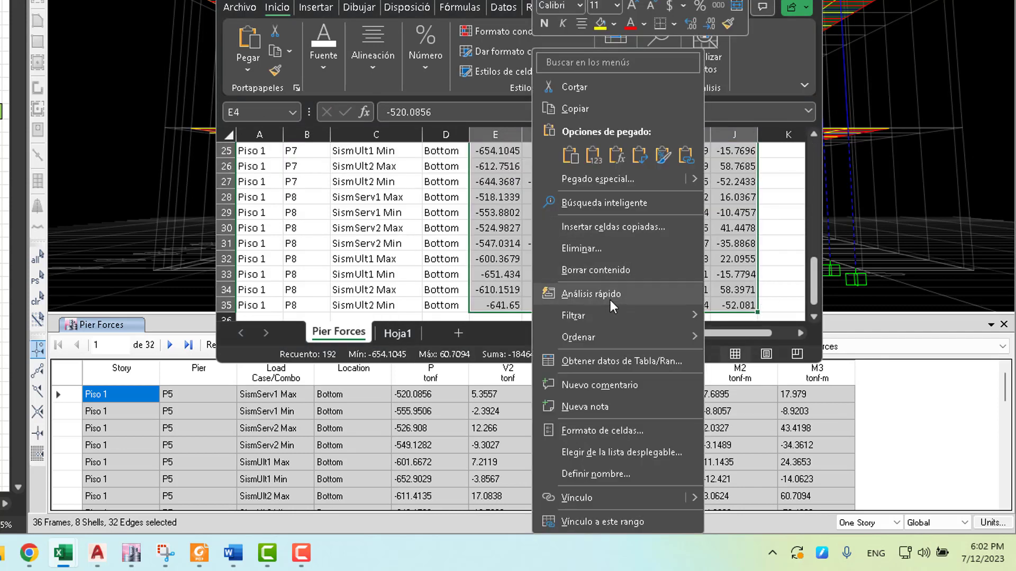
{"action": "left_click", "coordinate": [594, 182]}
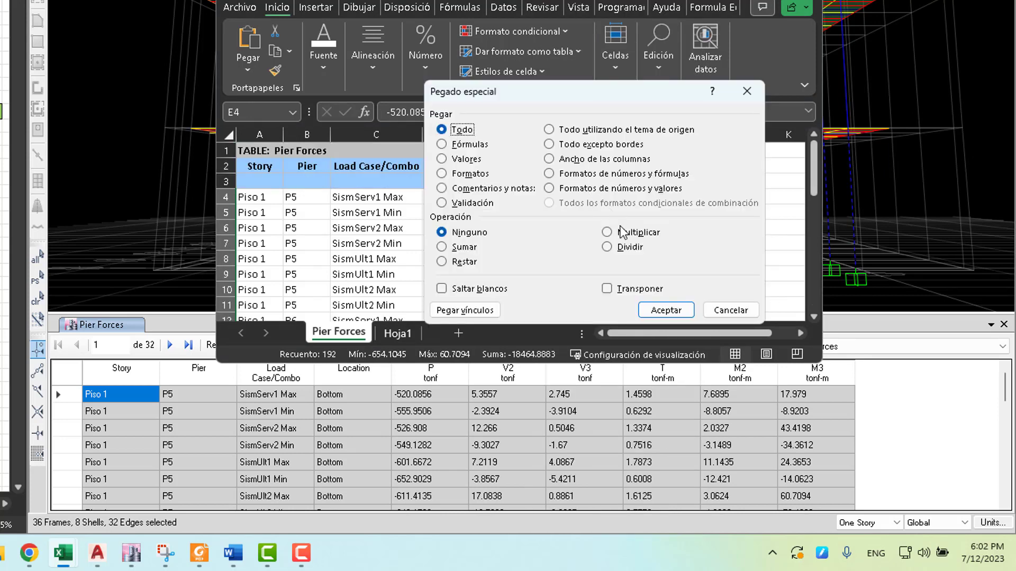
{"action": "left_click", "coordinate": [651, 232]}
{"action": "left_click", "coordinate": [668, 311]}
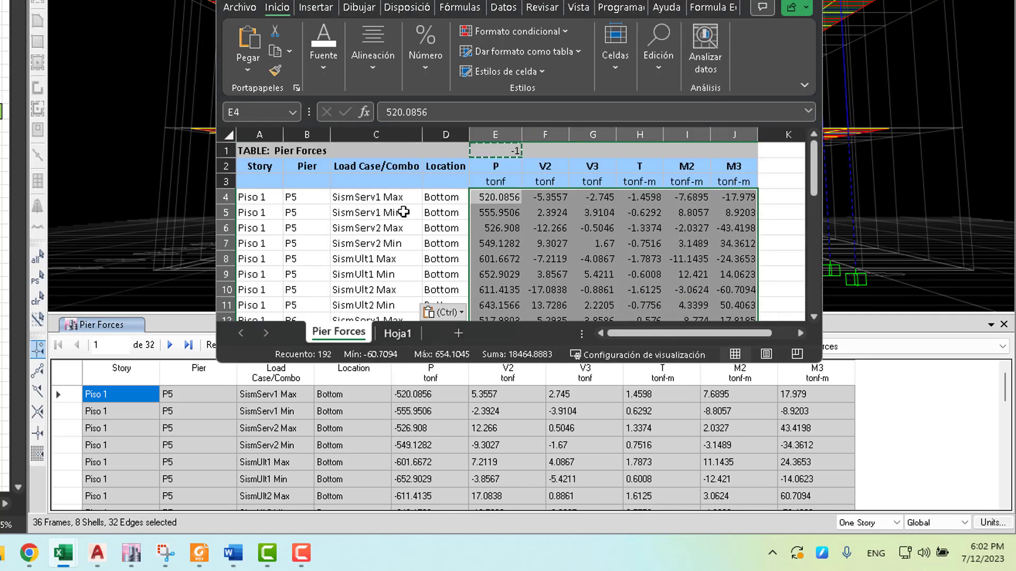
Step: Copy the Pier labels from B4:B35 of the Pier Forces sheet into the Joint Label column of Esfuerzos Sismicos, starting at row 304
{"action": "left_click", "coordinate": [290, 196]}
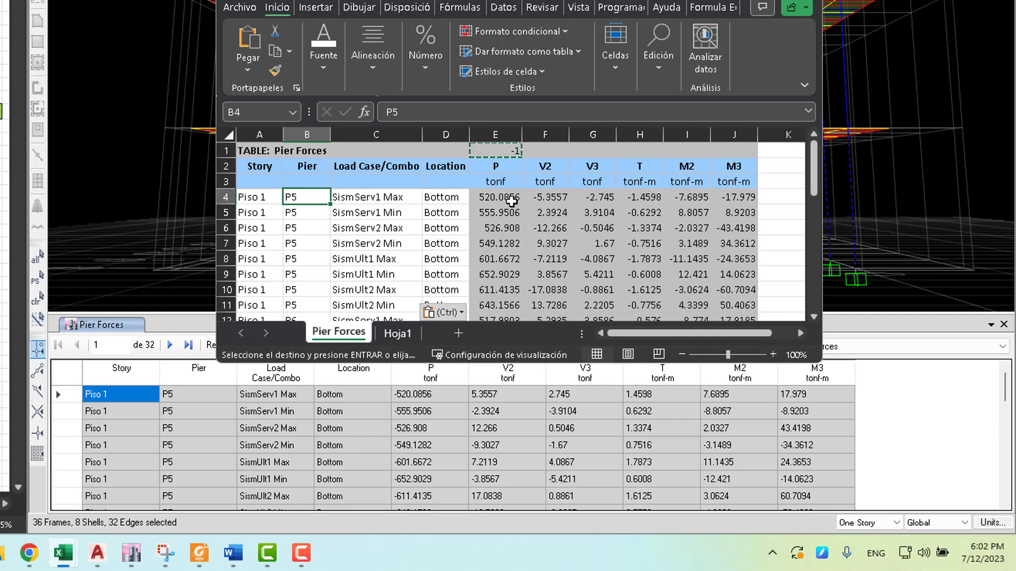
{"action": "key", "text": "ctrl+shift+Down"}
{"action": "key", "text": "ctrl+c"}
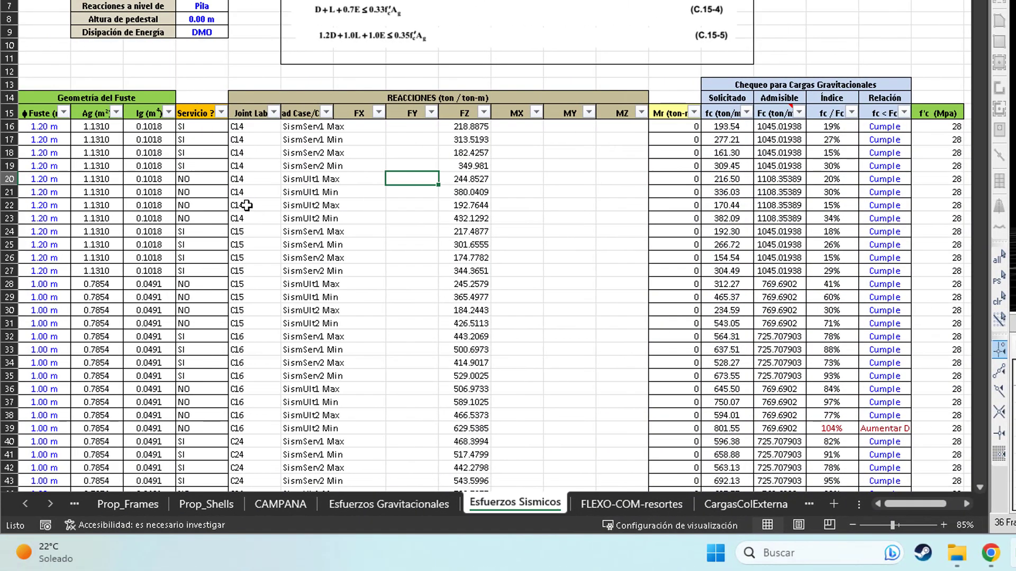
{"action": "left_click", "coordinate": [247, 205]}
{"action": "key", "text": "Home"}
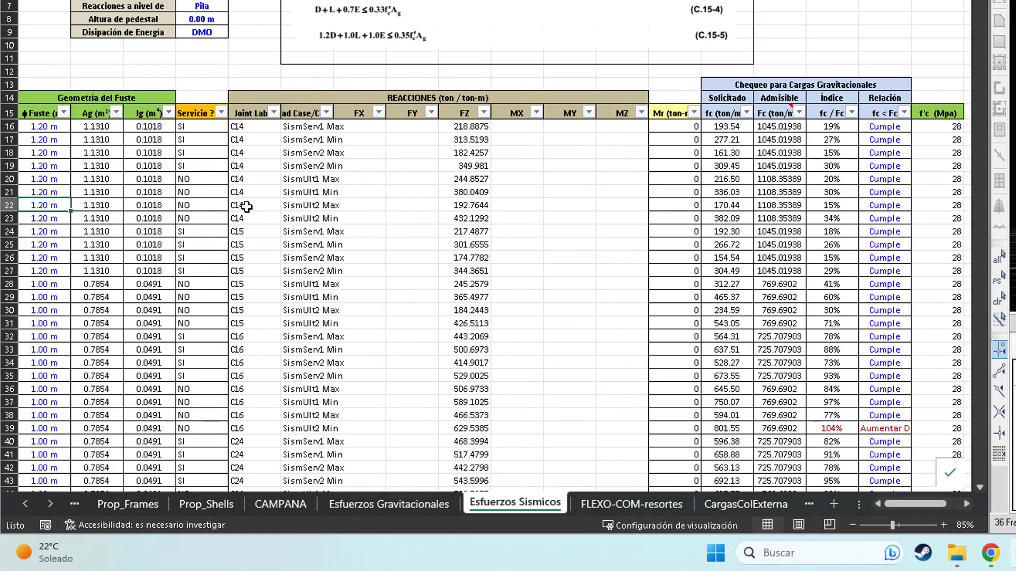
{"action": "left_click", "coordinate": [247, 206]}
{"action": "key", "text": "ctrl+Down"}
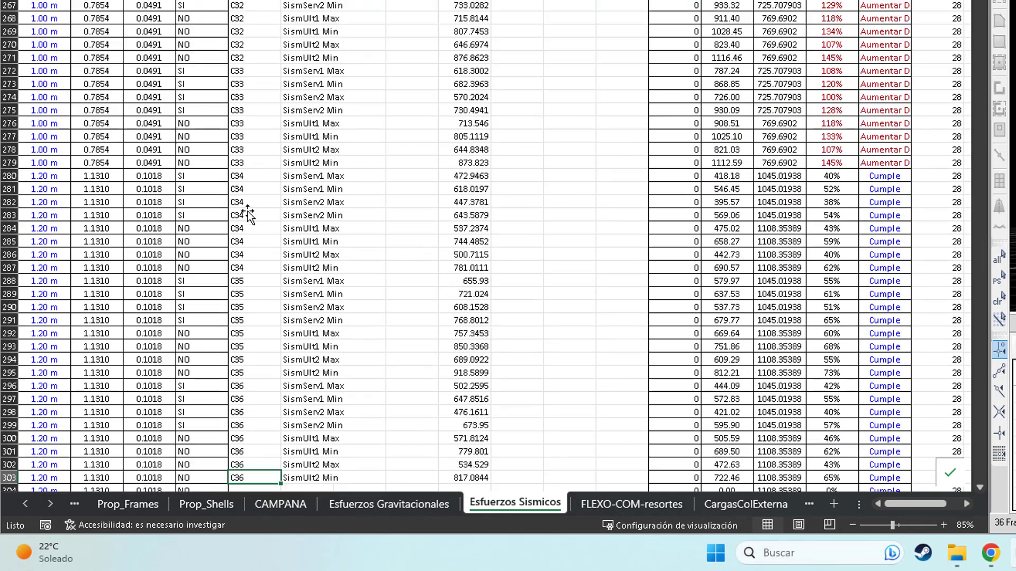
{"action": "left_click", "coordinate": [248, 177]}
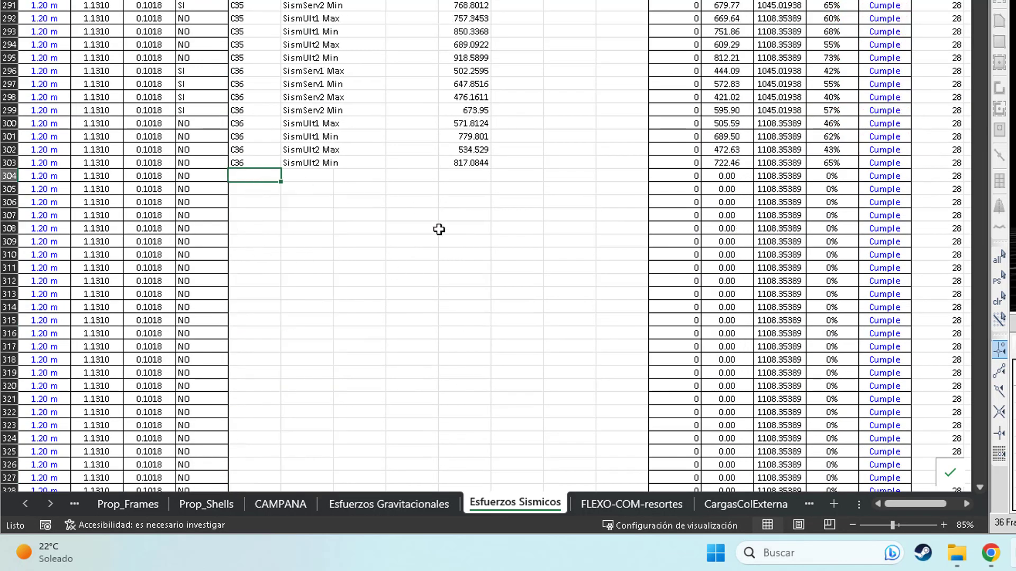
{"action": "key", "text": "ctrl+v"}
Step: Copy the Load Case/Combo entries from C4:C35 of the Pier Forces sheet into the matching Esfuerzos Sismicos column, starting at row 304
{"action": "left_click", "coordinate": [599, 150]}
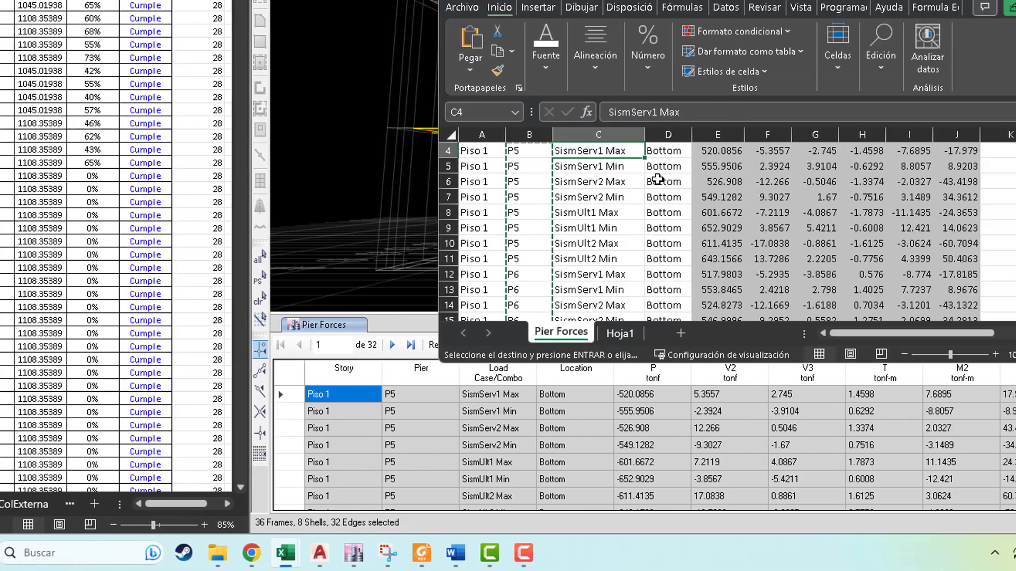
{"action": "key", "text": "ctrl+shift+Down"}
{"action": "key", "text": "ctrl+c"}
{"action": "right_click", "coordinate": [130, 177]}
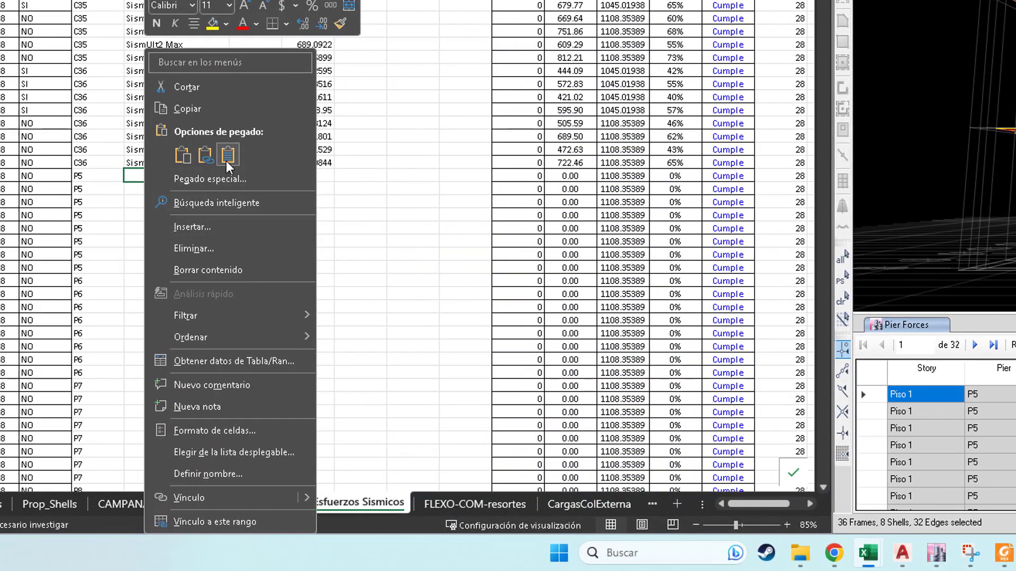
{"action": "left_click", "coordinate": [214, 155]}
Step: Copy the P forces from E4:E35 of the Pier Forces sheet into the FZ column of Esfuerzos Sismicos, starting at row 304
{"action": "left_click", "coordinate": [766, 189]}
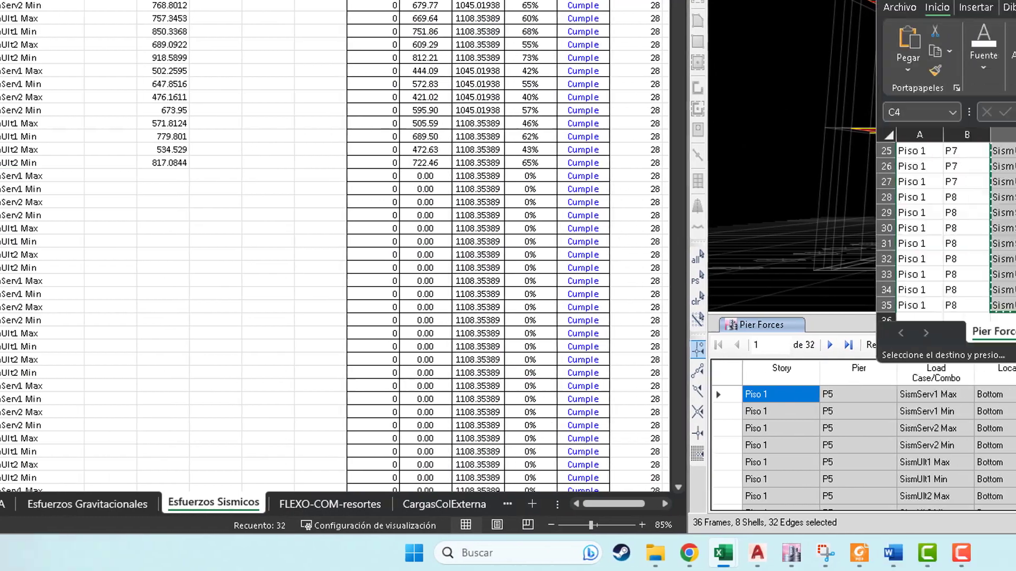
{"action": "key", "text": "Right"}
{"action": "key", "text": "Right"}
{"action": "key", "text": "Up"}
{"action": "key", "text": "Up"}
{"action": "key", "text": "Down"}
{"action": "key", "text": "Down"}
{"action": "key", "text": "ctrl+shift+Down"}
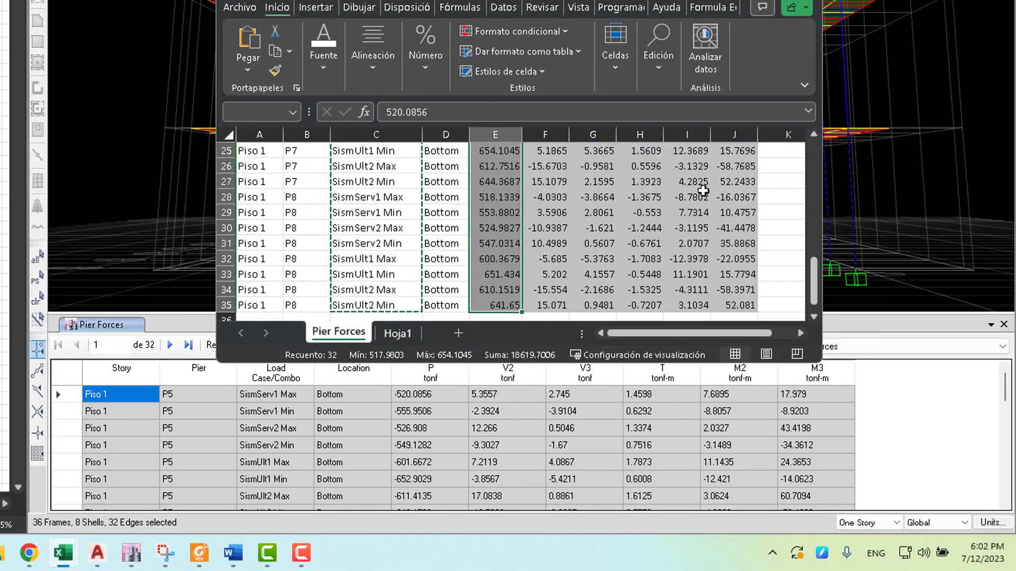
{"action": "key", "text": "ctrl+c"}
{"action": "right_click", "coordinate": [464, 176]}
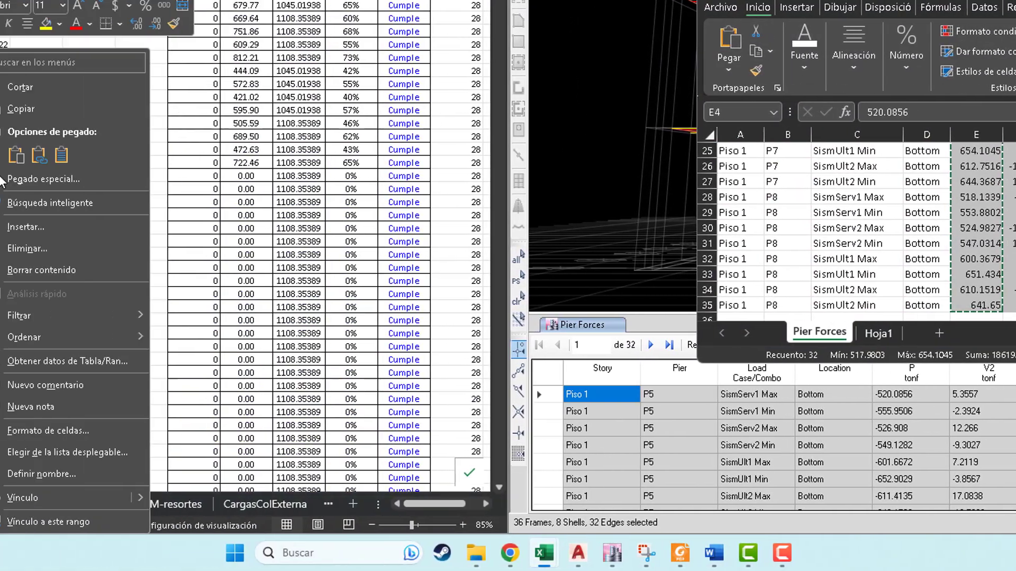
{"action": "left_click", "coordinate": [541, 157]}
{"action": "scroll", "coordinate": [275, 180], "scroll_direction": "down", "scroll_amount": 1}
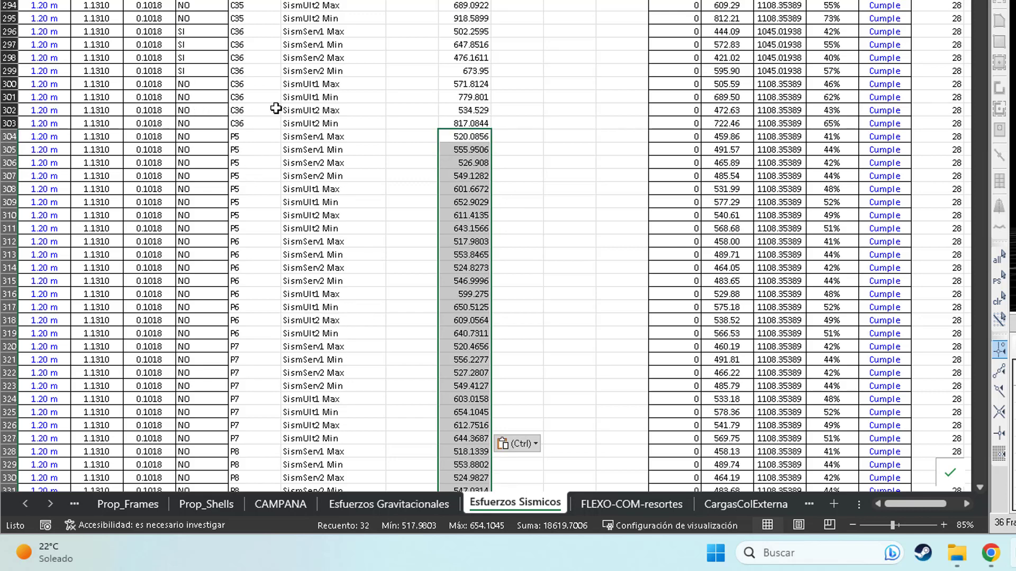
{"action": "left_click", "coordinate": [347, 96]}
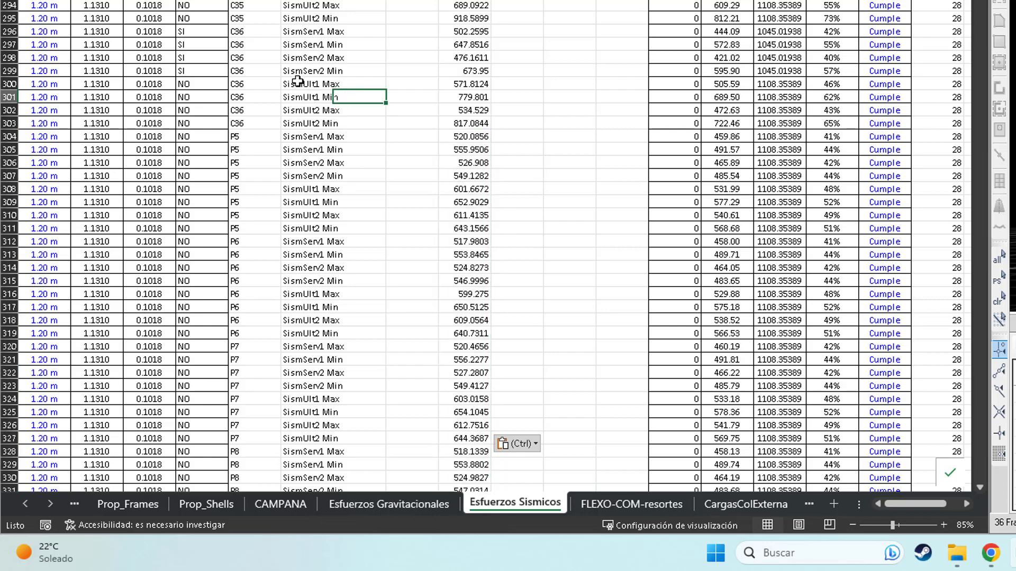
Step: Filter the Load Case/Combo column of Esfuerzos Sismicos to the Max and Min cases of SismServ1 and SismServ2
{"action": "left_click_drag", "start_coordinate": [308, 136], "coordinate": [308, 168]}
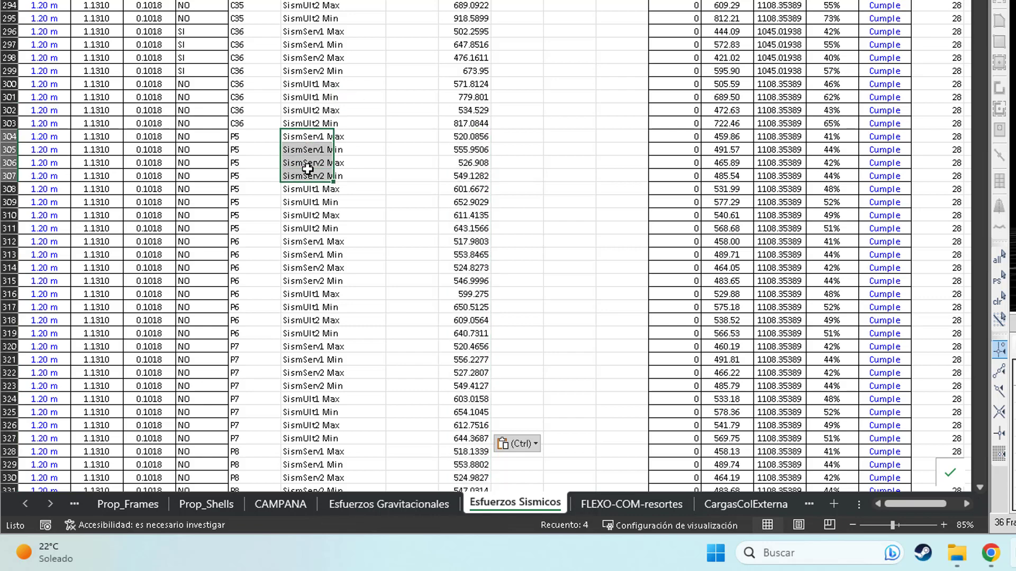
{"action": "scroll", "coordinate": [363, 136], "scroll_direction": "up", "scroll_amount": 20}
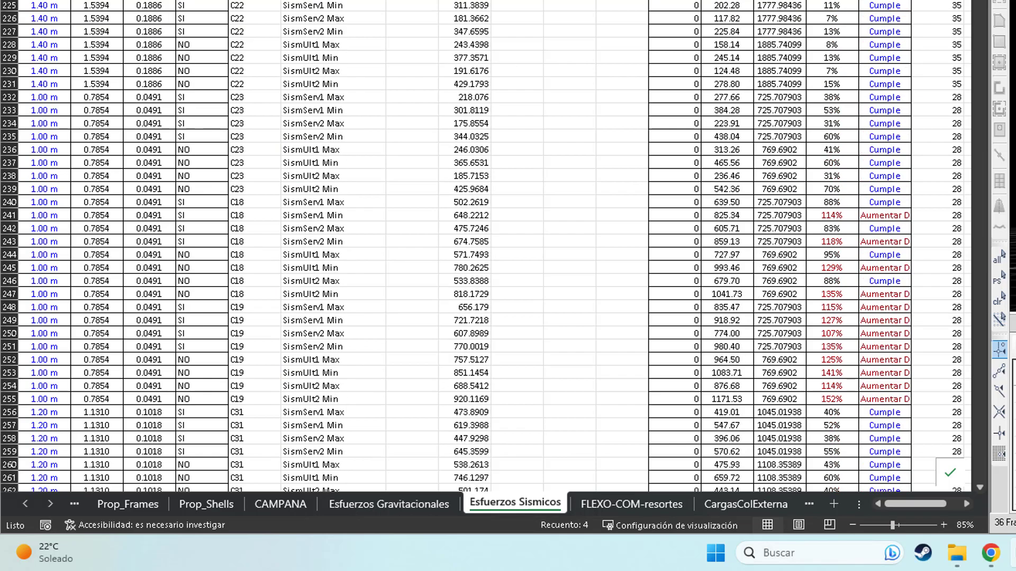
{"action": "scroll", "coordinate": [381, 3], "scroll_direction": "up", "scroll_amount": 18}
{"action": "scroll", "coordinate": [426, 204], "scroll_direction": "up", "scroll_amount": 20}
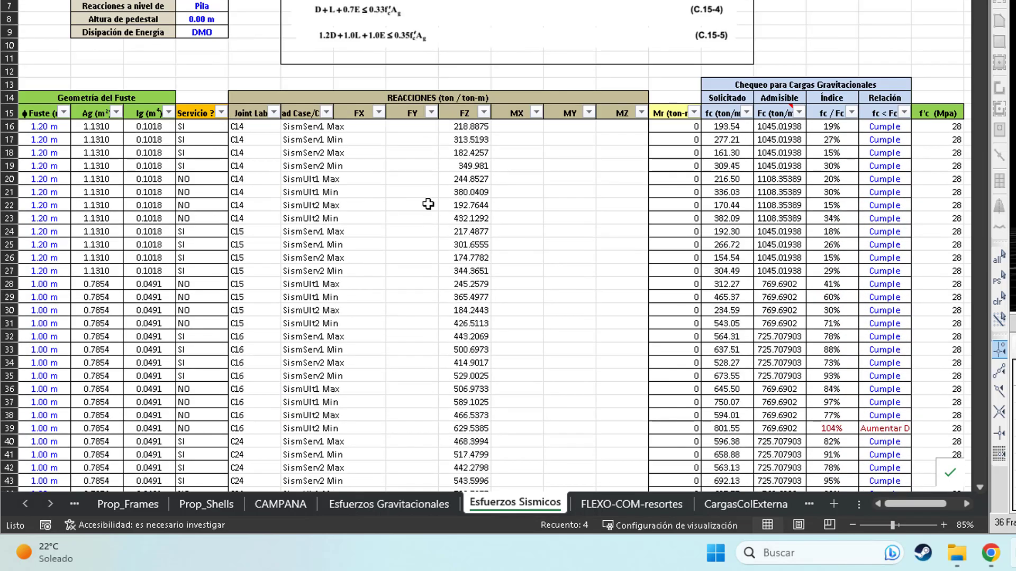
{"action": "left_click", "coordinate": [426, 205]}
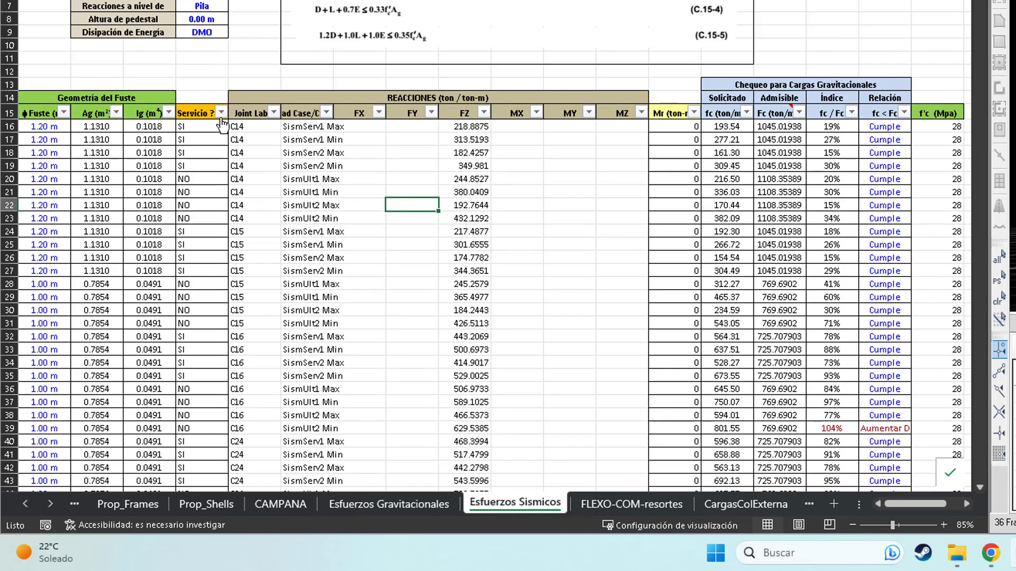
{"action": "left_click", "coordinate": [326, 111]}
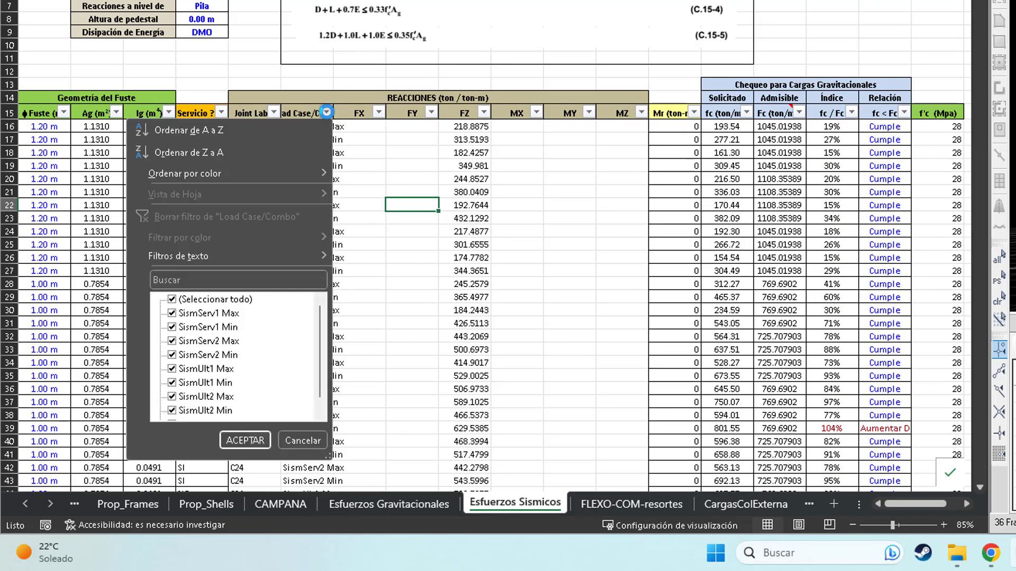
{"action": "left_click", "coordinate": [207, 299]}
{"action": "left_click", "coordinate": [179, 313]}
{"action": "left_click", "coordinate": [180, 327]}
{"action": "left_click", "coordinate": [180, 340]}
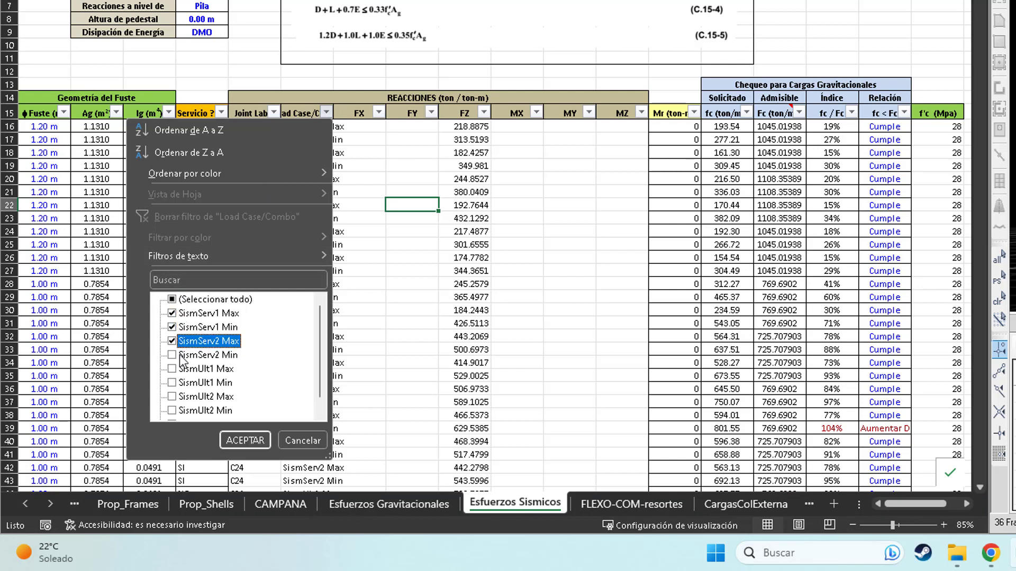
{"action": "left_click", "coordinate": [182, 354]}
{"action": "left_click", "coordinate": [244, 439]}
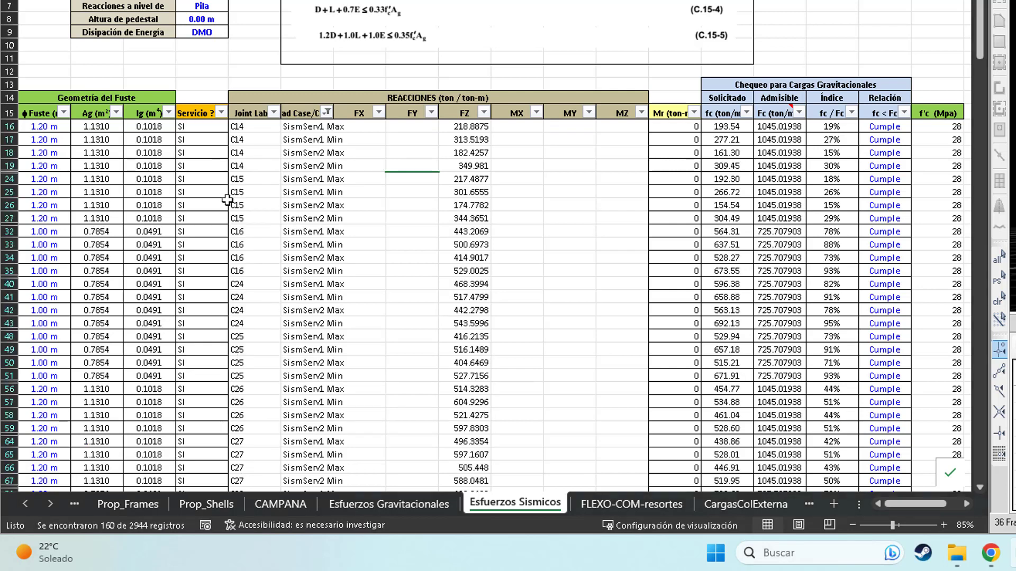
Step: Select the Servicio ? entries of the filtered service rows down to row 331 and review them
{"action": "left_click", "coordinate": [206, 132]}
{"action": "key", "text": "ctrl+shift+Down"}
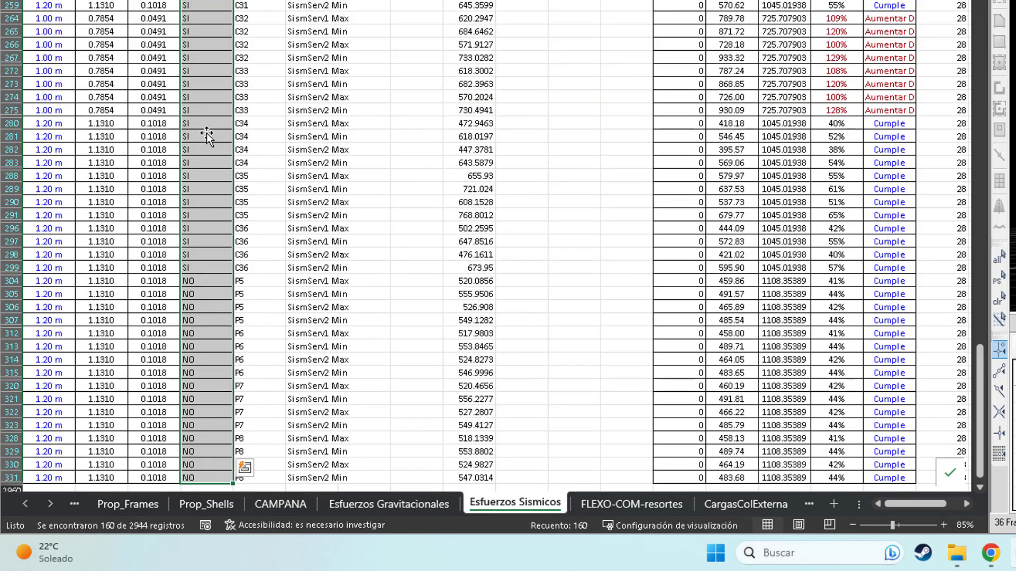
{"action": "scroll", "coordinate": [206, 133], "scroll_direction": "up", "scroll_amount": 20}
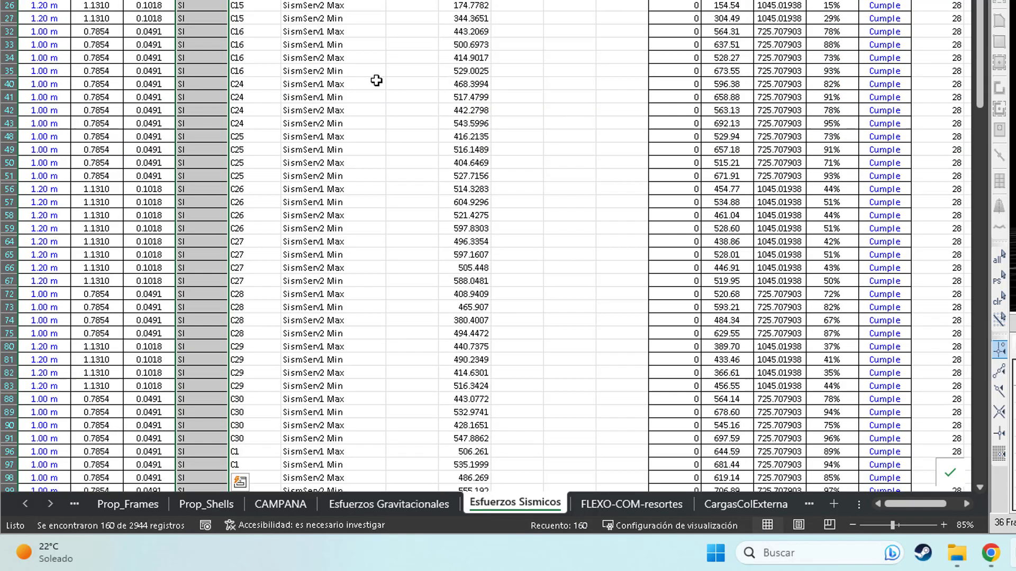
{"action": "left_click", "coordinate": [370, 84]}
Step: Change the Load Case/Combo filter to exclude the four SismServ cases and keep the SismUlt1 and SismUlt2 Max and Min cases
{"action": "scroll", "coordinate": [266, 126], "scroll_direction": "up", "scroll_amount": 5}
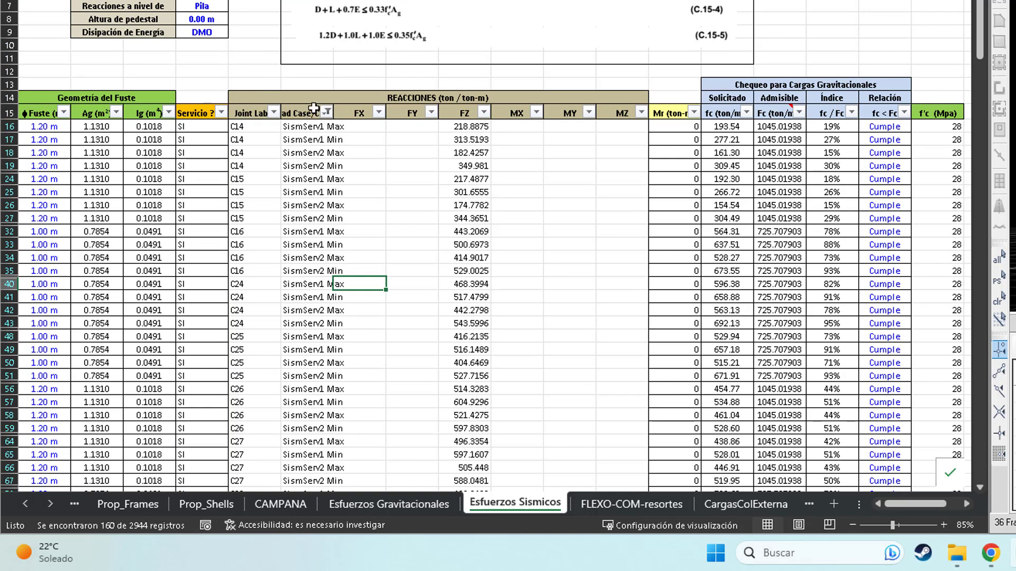
{"action": "left_click", "coordinate": [327, 111]}
{"action": "left_click", "coordinate": [204, 300]}
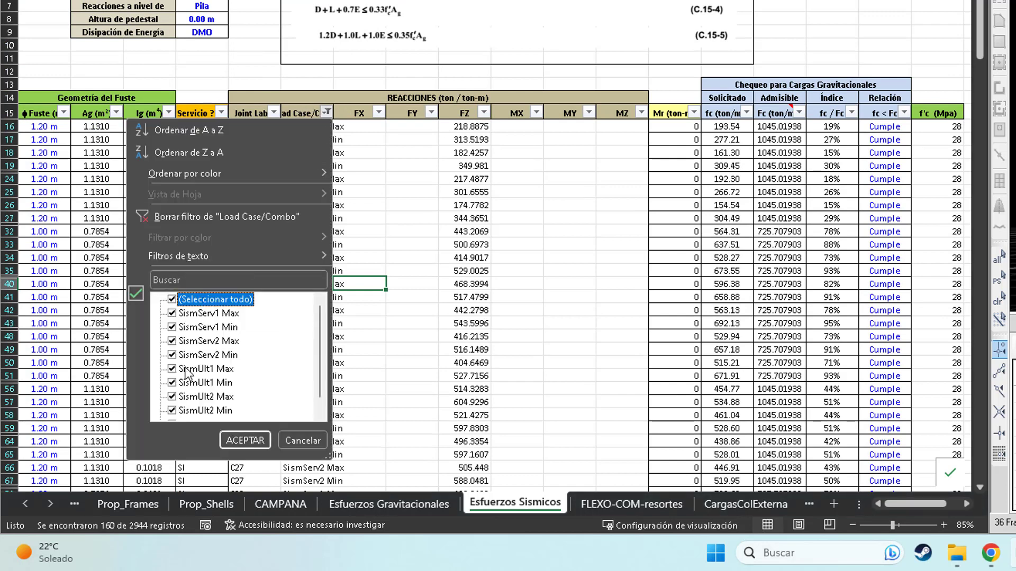
{"action": "left_click", "coordinate": [201, 313]}
{"action": "left_click", "coordinate": [201, 327]}
{"action": "left_click", "coordinate": [201, 341]}
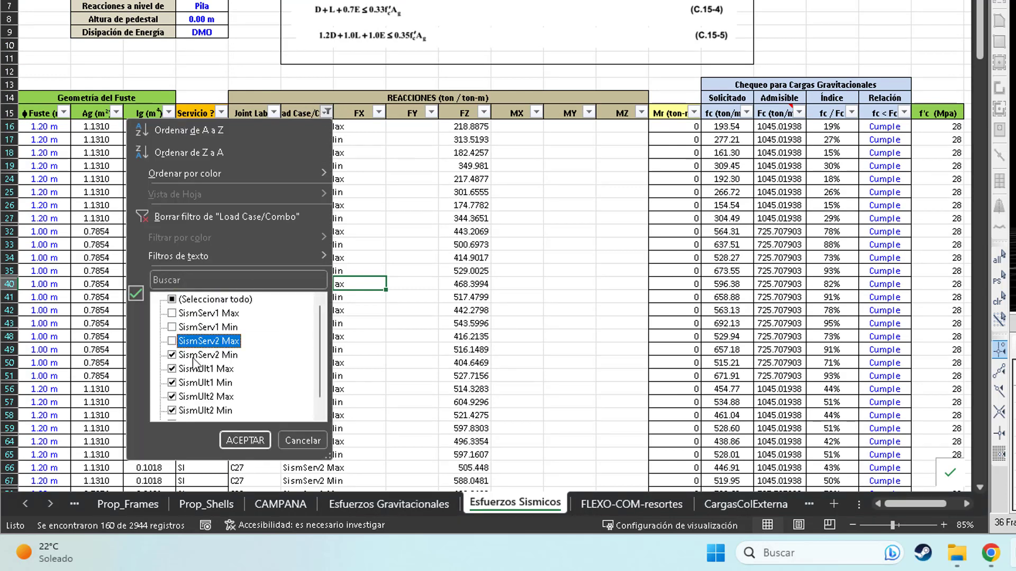
{"action": "left_click", "coordinate": [201, 354]}
{"action": "left_click", "coordinate": [255, 440]}
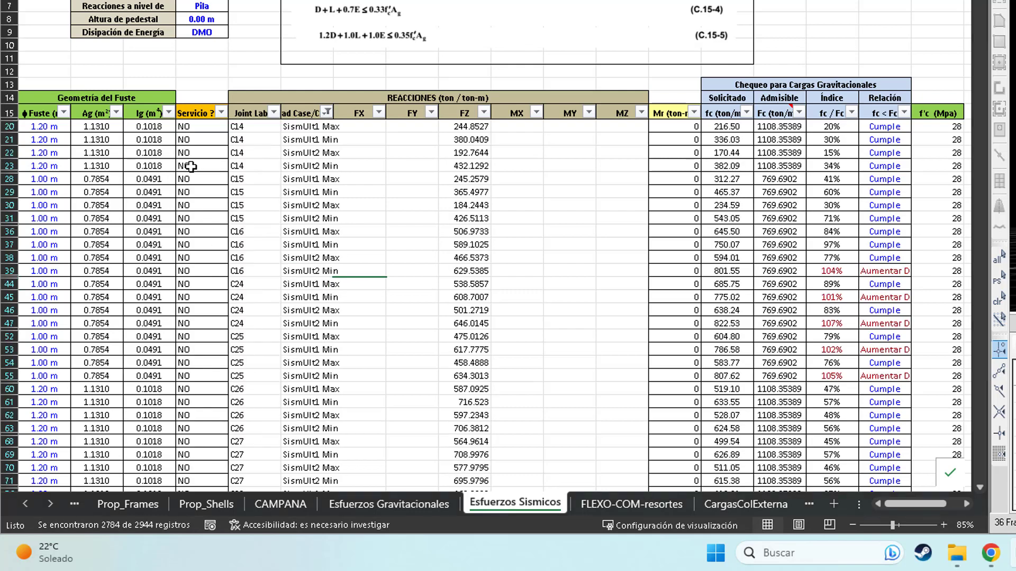
Step: Review the Servicio ? entries of the filtered SismUlt rows, and restore all load cases in the Load Case/Combo filter
{"action": "left_click", "coordinate": [196, 129]}
{"action": "key", "text": "ctrl+shift+Down"}
{"action": "key", "text": "ctrl+BackSpace"}
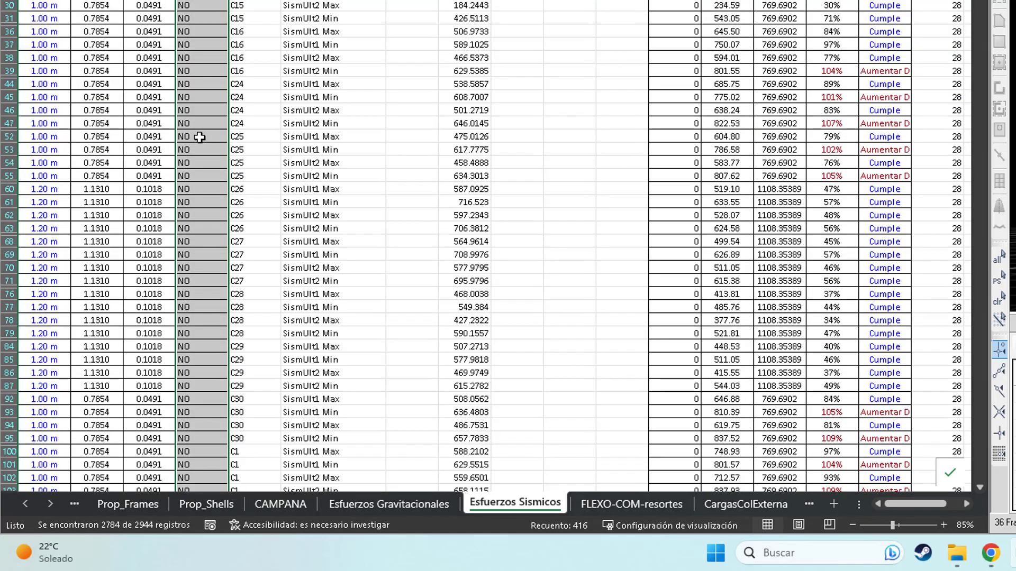
{"action": "left_click", "coordinate": [283, 137]}
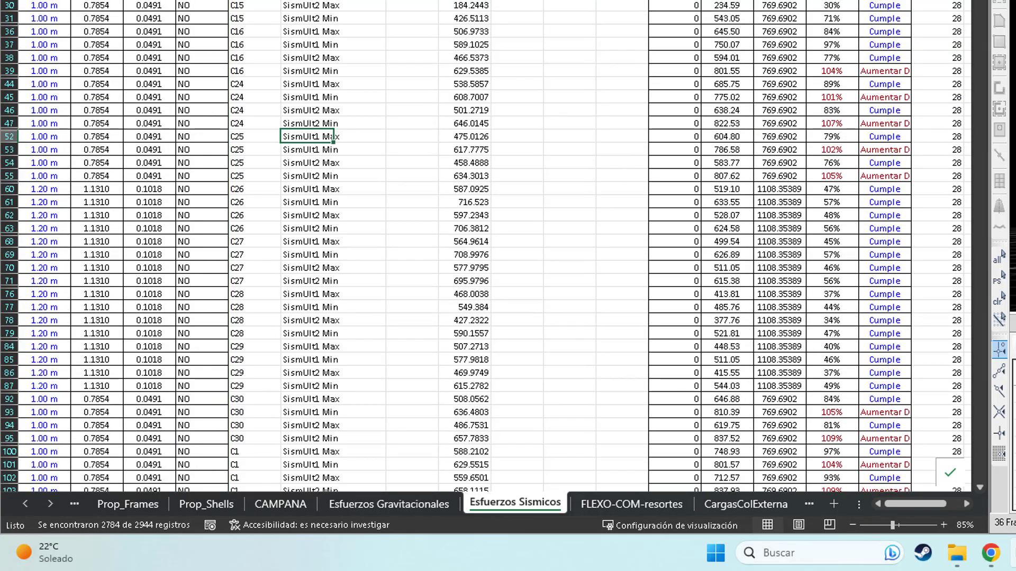
{"action": "scroll", "coordinate": [486, 246], "scroll_direction": "up", "scroll_amount": 4}
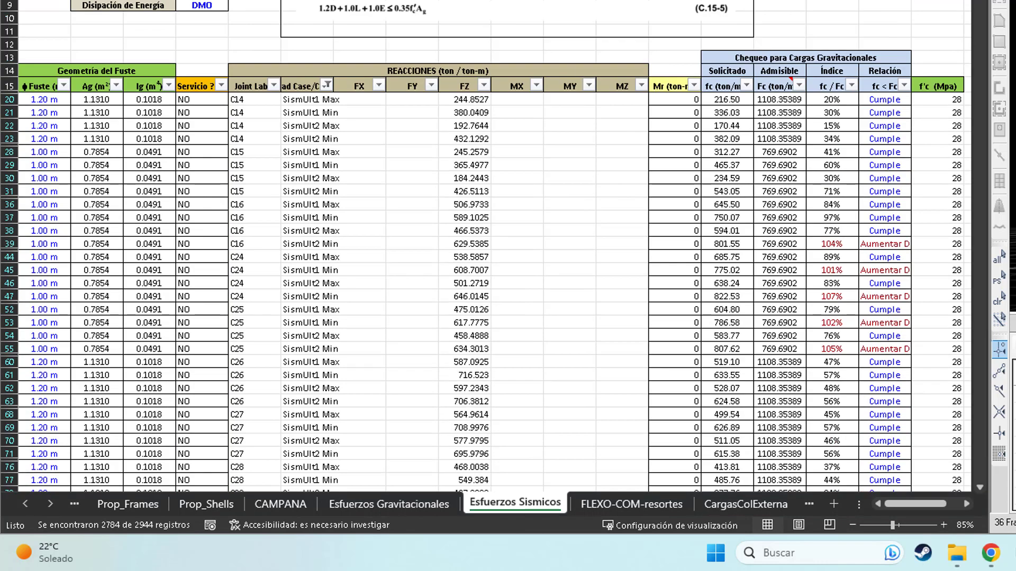
{"action": "left_click", "coordinate": [327, 85]}
{"action": "left_click", "coordinate": [254, 272]}
{"action": "left_click", "coordinate": [254, 413]}
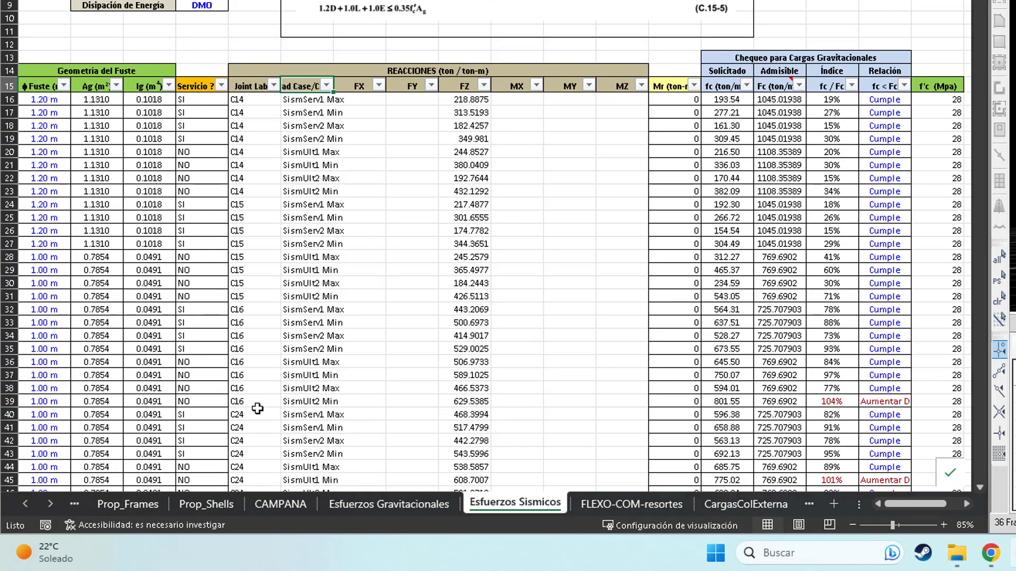
Step: Clear the existing P5 to P8 labels, load cases and forces from row 641 down in the FLEXO-COM-resortes sheet
{"action": "left_click", "coordinate": [625, 503]}
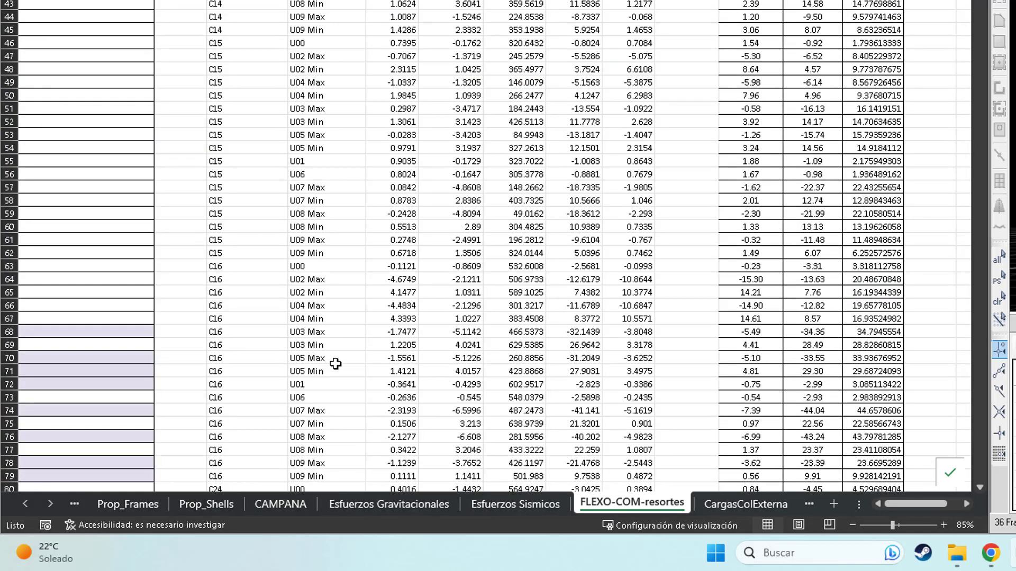
{"action": "left_click", "coordinate": [241, 123]}
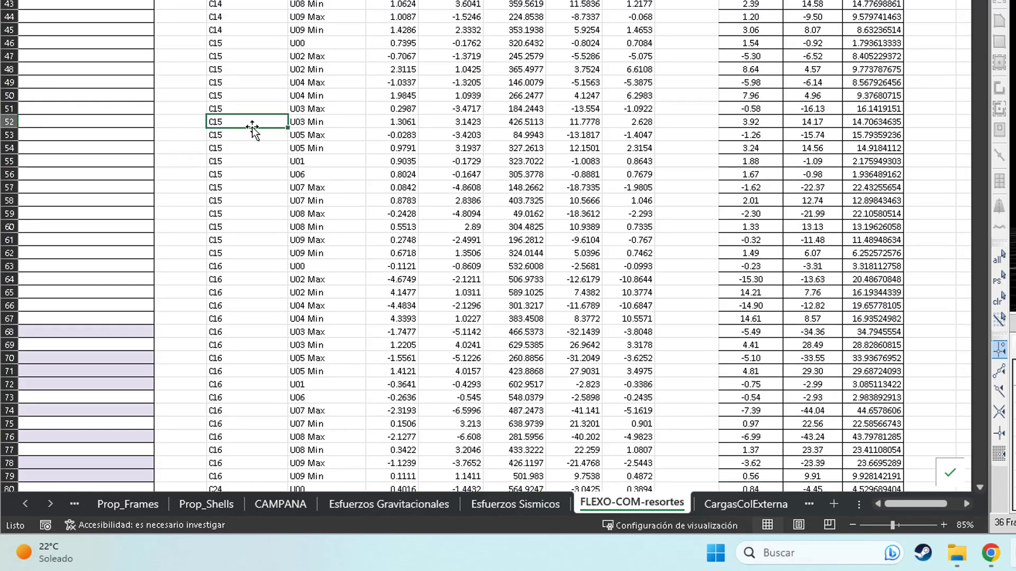
{"action": "key", "text": "ctrl+Down"}
{"action": "key", "text": "Down"}
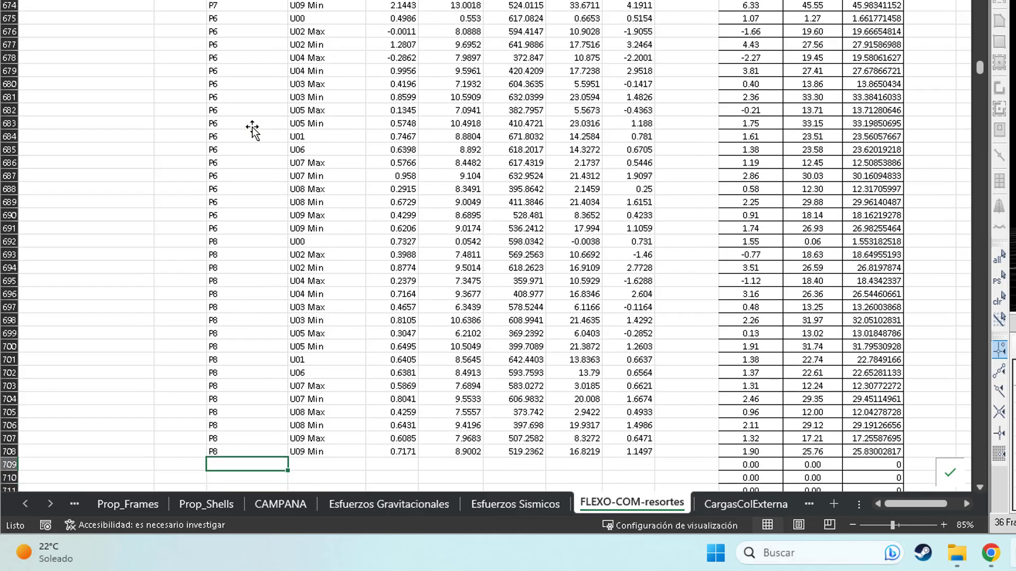
{"action": "scroll", "coordinate": [401, 129], "scroll_direction": "up", "scroll_amount": 20}
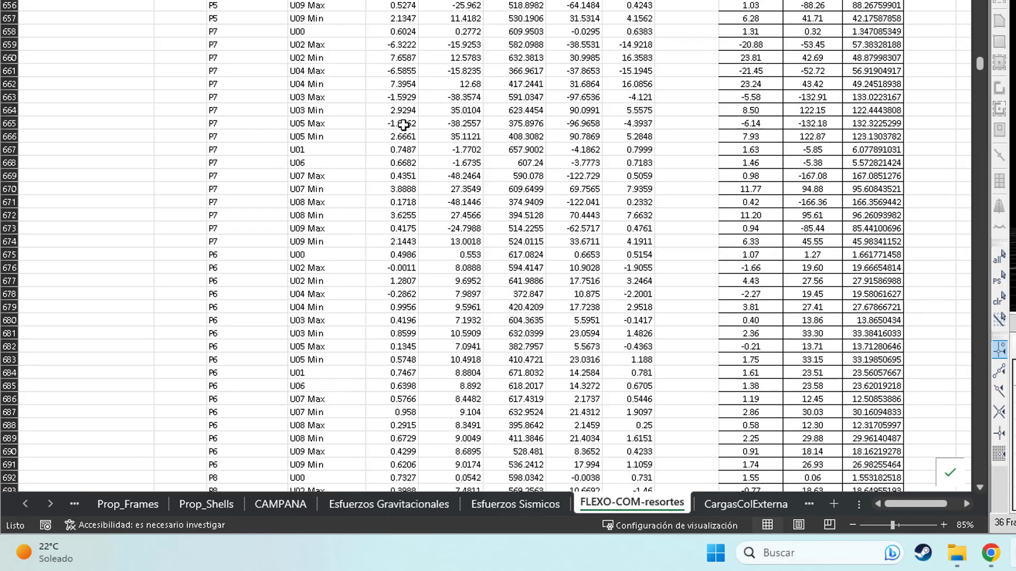
{"action": "scroll", "coordinate": [423, 154], "scroll_direction": "down", "scroll_amount": 5}
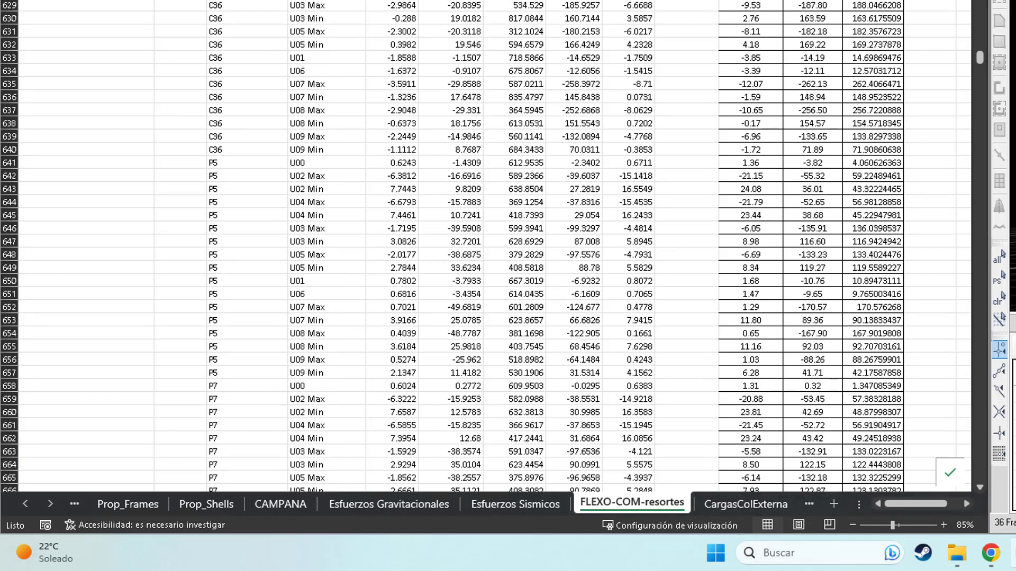
{"action": "left_click", "coordinate": [216, 152]}
{"action": "key", "text": "Down"}
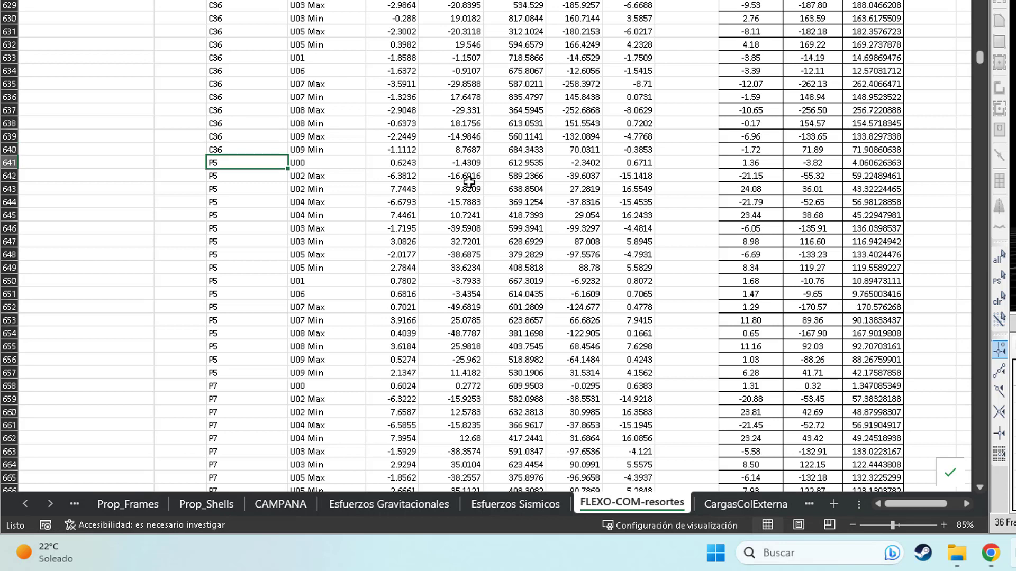
{"action": "key", "text": "shift+Right"}
{"action": "key", "text": "shift+Right"}
{"action": "key", "text": "shift+Right"}
{"action": "key", "text": "shift+Right"}
{"action": "key", "text": "shift+Right"}
{"action": "key", "text": "shift+Right"}
{"action": "key", "text": "ctrl+shift+Down"}
{"action": "key", "text": "Delete"}
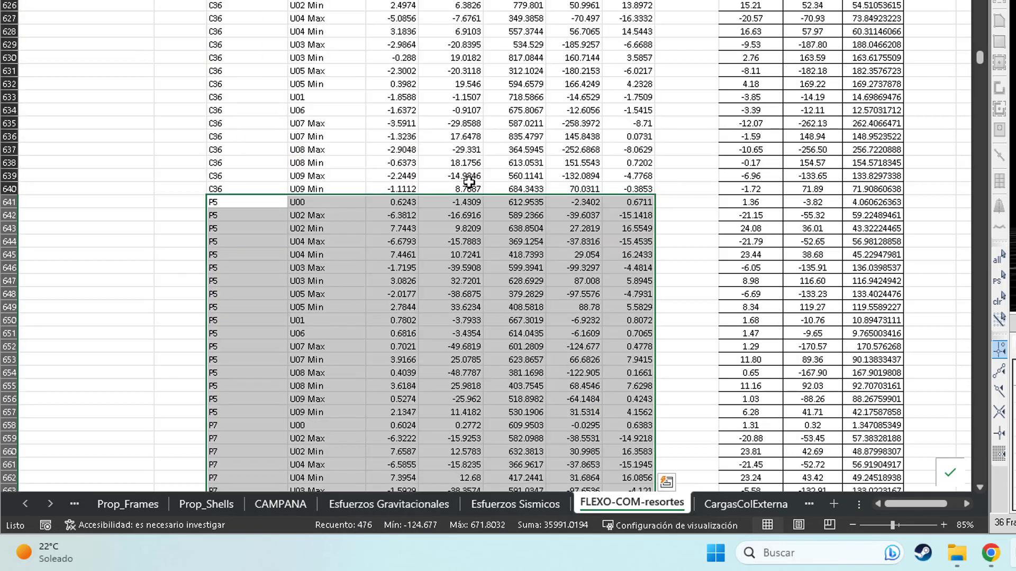
{"action": "key", "text": "Left"}
{"action": "key", "text": "Right"}
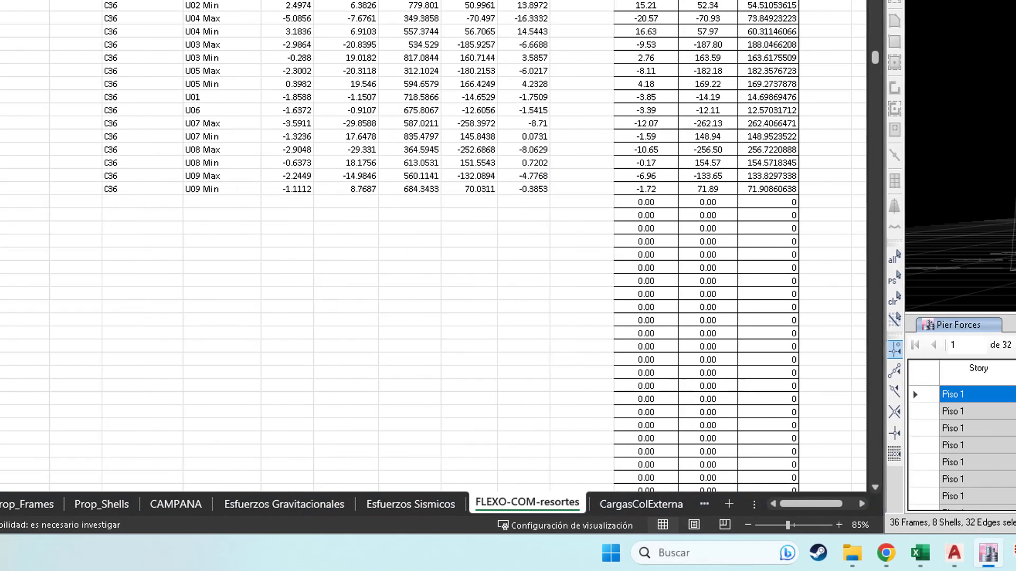
Step: Filter the ETABS Pier Forces table's Load Case/Combo to U00 through U09 Min and export the table to Excel
{"action": "right_click", "coordinate": [403, 373]}
{"action": "scroll", "coordinate": [363, 396], "scroll_direction": "down", "scroll_amount": 5}
{"action": "scroll", "coordinate": [361, 397], "scroll_direction": "up", "scroll_amount": 3}
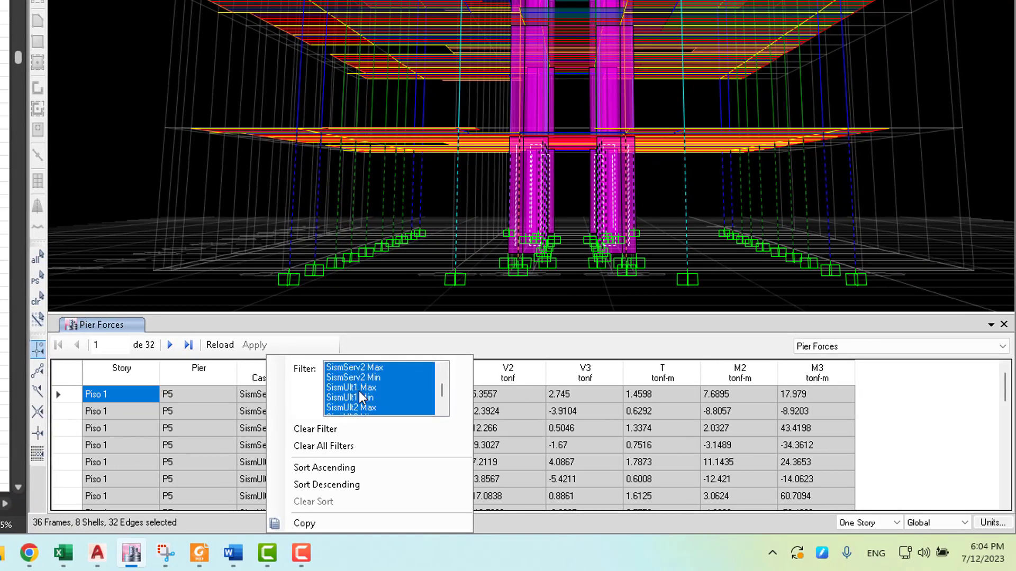
{"action": "scroll", "coordinate": [359, 398], "scroll_direction": "down", "scroll_amount": 1}
{"action": "left_click", "coordinate": [344, 398]}
{"action": "scroll", "coordinate": [347, 399], "scroll_direction": "down", "scroll_amount": 1}
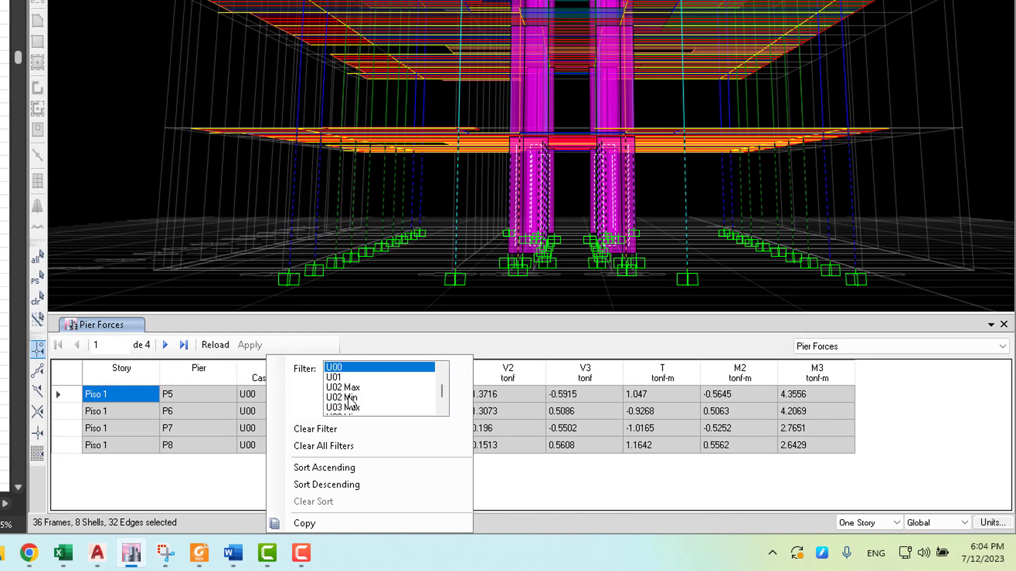
{"action": "scroll", "coordinate": [350, 399], "scroll_direction": "down", "scroll_amount": 6}
{"action": "scroll", "coordinate": [362, 405], "scroll_direction": "up", "scroll_amount": 1}
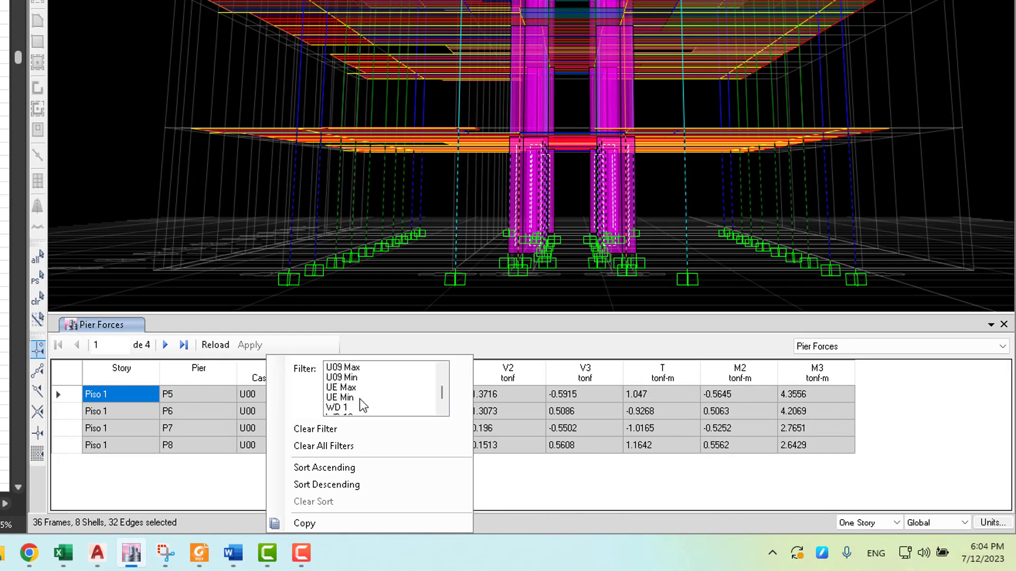
{"action": "left_click", "coordinate": [348, 379], "text": "shift"}
{"action": "scroll", "coordinate": [376, 388], "scroll_direction": "down", "scroll_amount": 7}
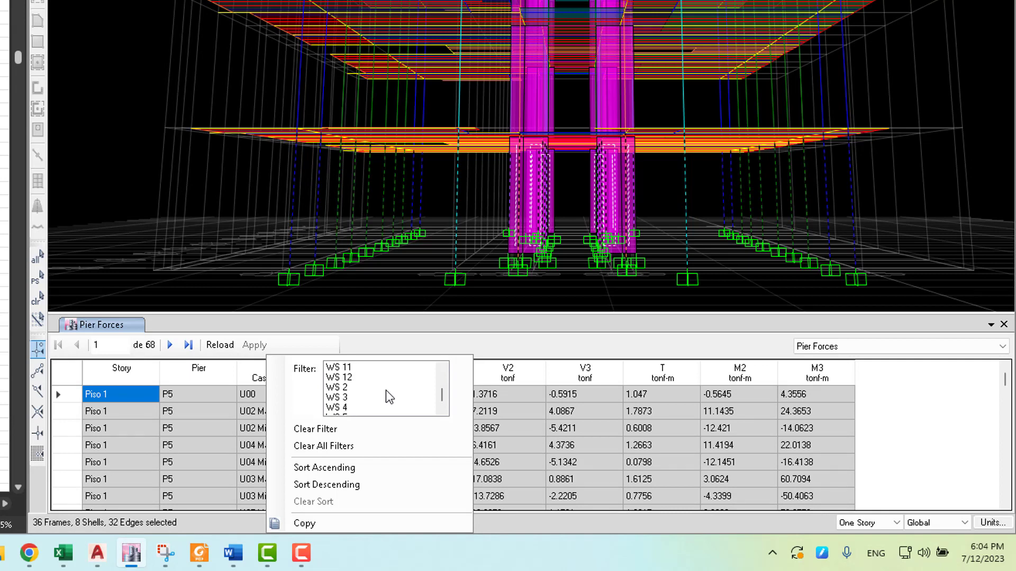
{"action": "scroll", "coordinate": [386, 389], "scroll_direction": "down", "scroll_amount": 2}
{"action": "left_click", "coordinate": [567, 340]}
{"action": "right_click", "coordinate": [404, 425]}
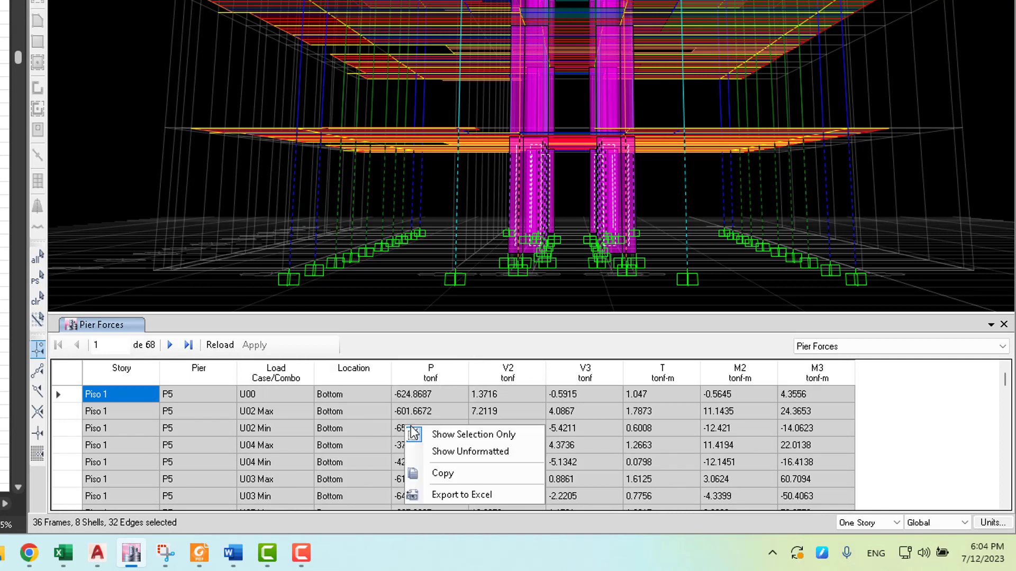
{"action": "left_click", "coordinate": [462, 490]}
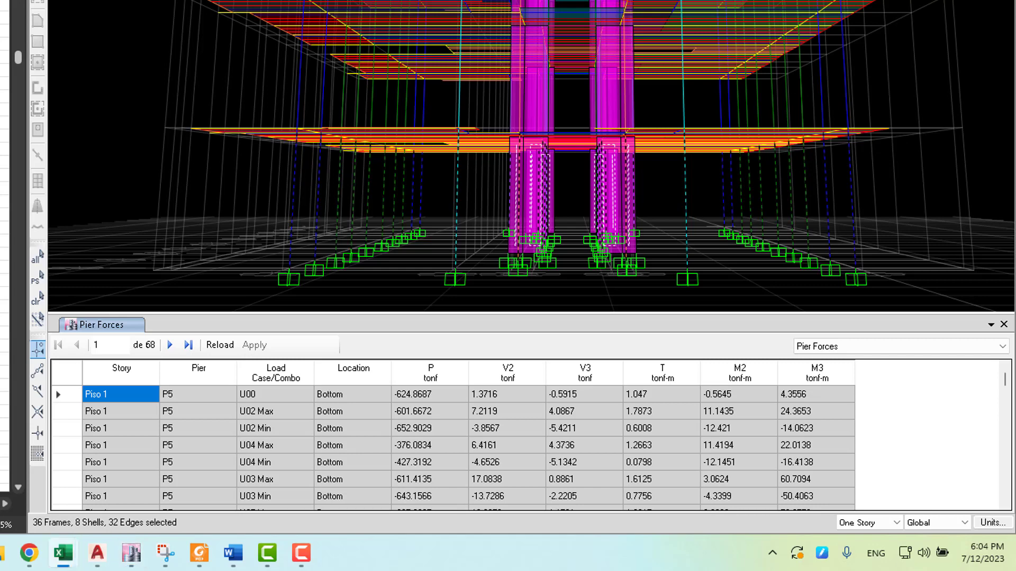
Step: Copy all pier labels P5 to P8 from the exported table into FLEXO-COM-resortes' Joint Label column from row 641
{"action": "left_click", "coordinate": [324, 131]}
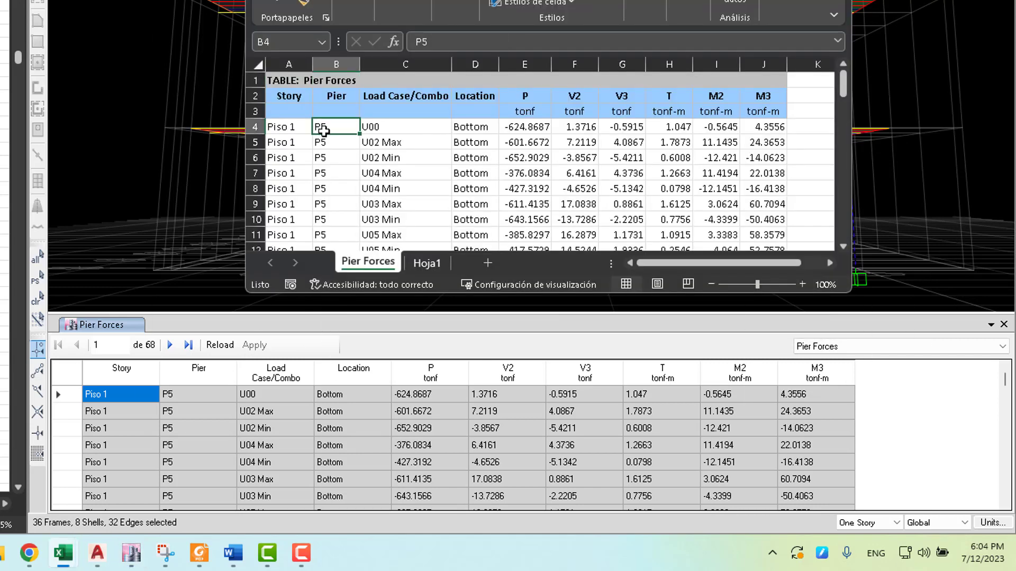
{"action": "key", "text": "ctrl+shift+Down"}
{"action": "key", "text": "ctrl+c"}
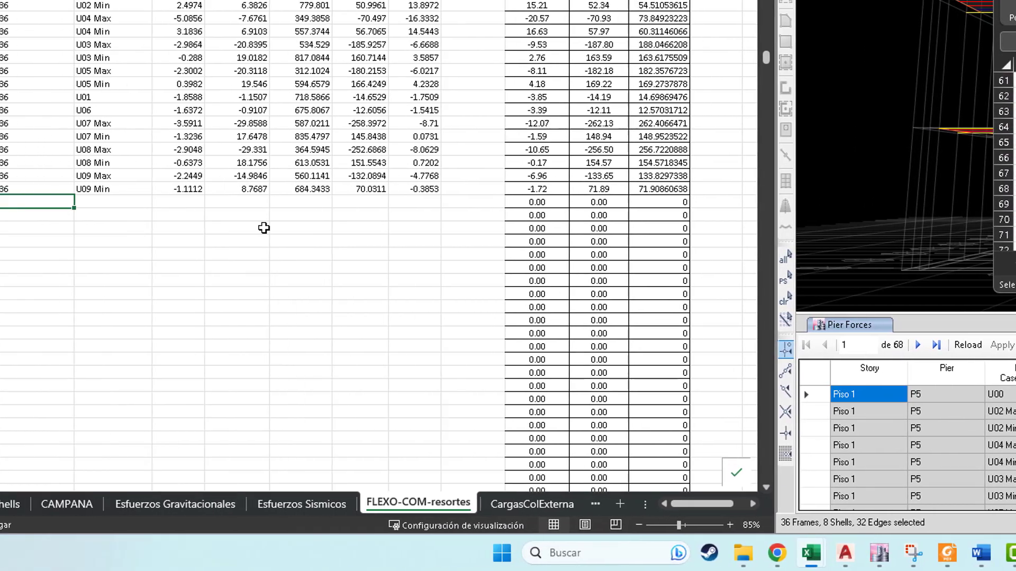
{"action": "key", "text": "ctrl+b"}
{"action": "key", "text": "Escape"}
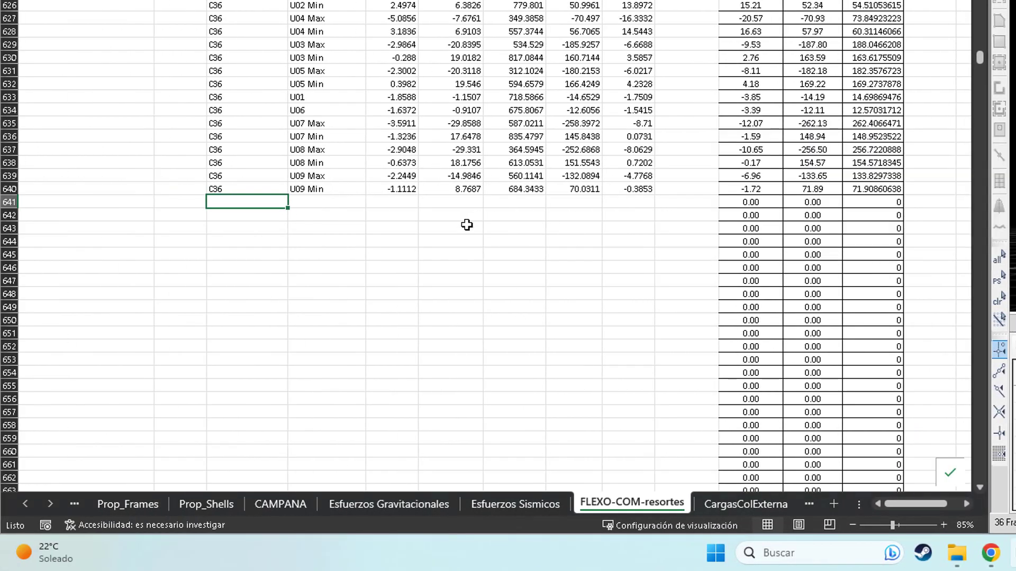
{"action": "key", "text": "ctrl+v"}
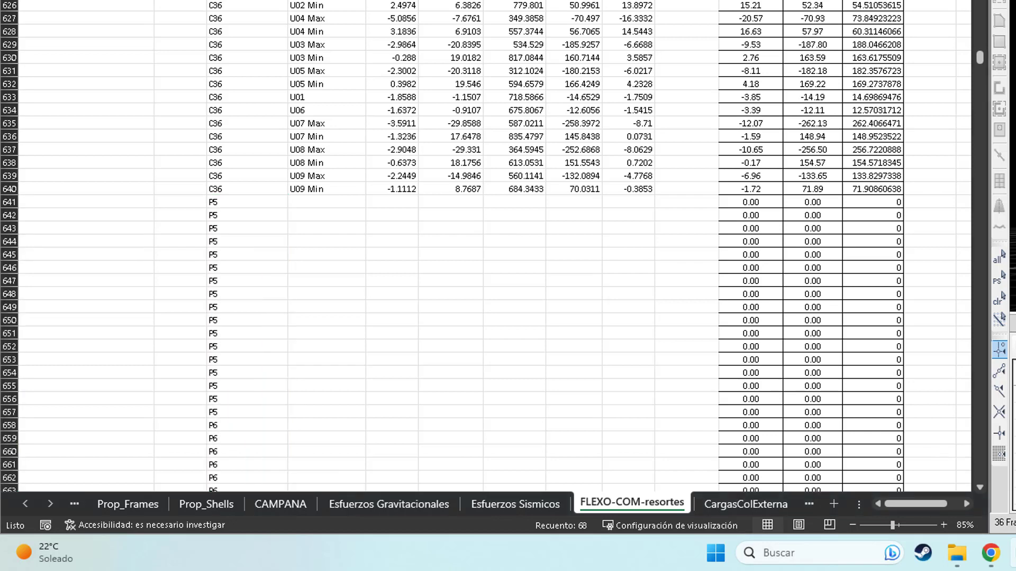
Step: Copy the exported Load Case/Combo names into FLEXO-COM-resortes from row 641, pasting them with the destination formatting
{"action": "key", "text": "alt+Tab"}
{"action": "key", "text": "Up"}
{"action": "key", "text": "Right"}
{"action": "key", "text": "Right"}
{"action": "key", "text": "Left"}
{"action": "key", "text": "Down"}
{"action": "key", "text": "ctrl+shift+Down"}
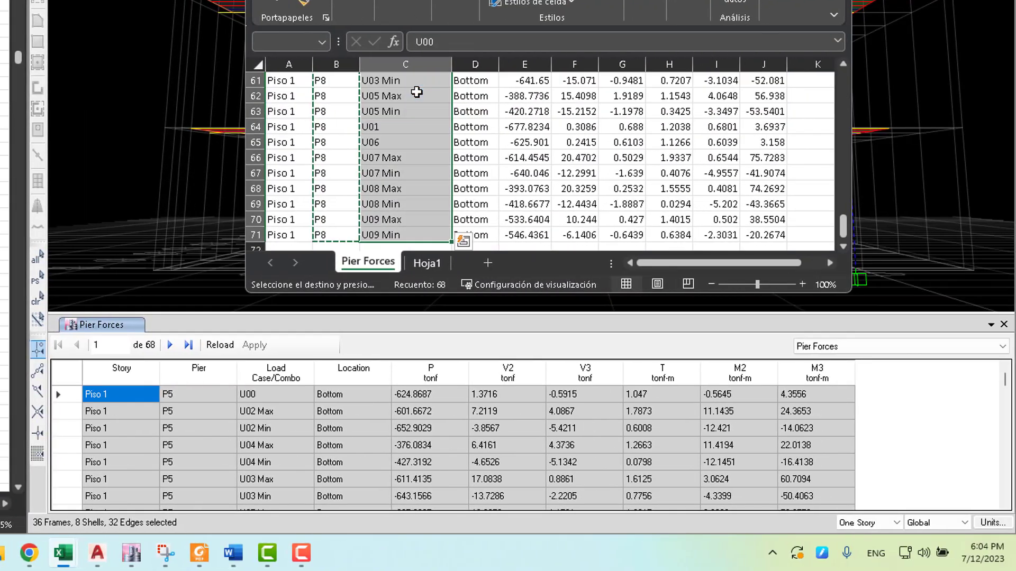
{"action": "key", "text": "ctrl+v"}
{"action": "key", "text": "ctrl+z"}
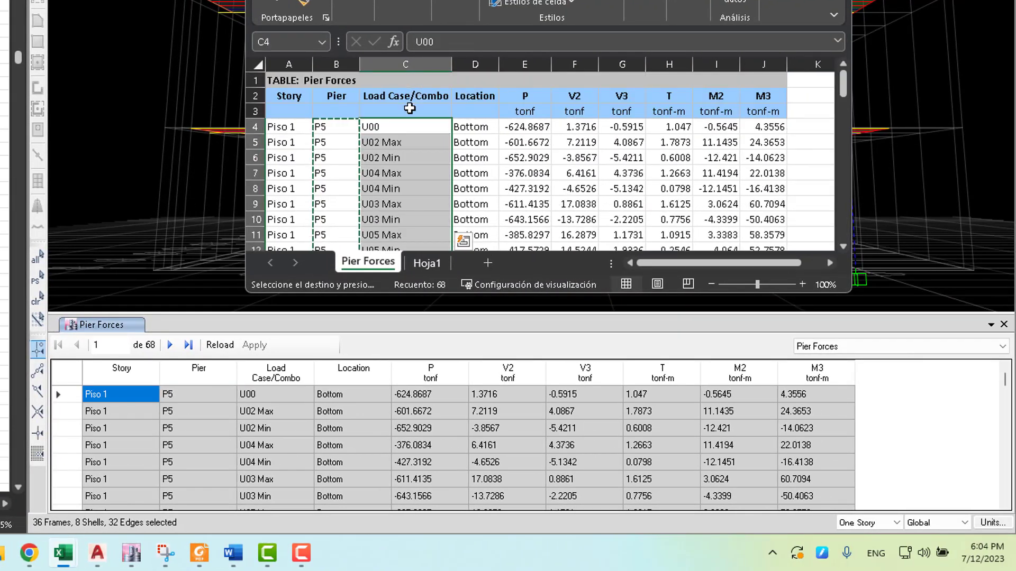
{"action": "key", "text": "ctrl+c"}
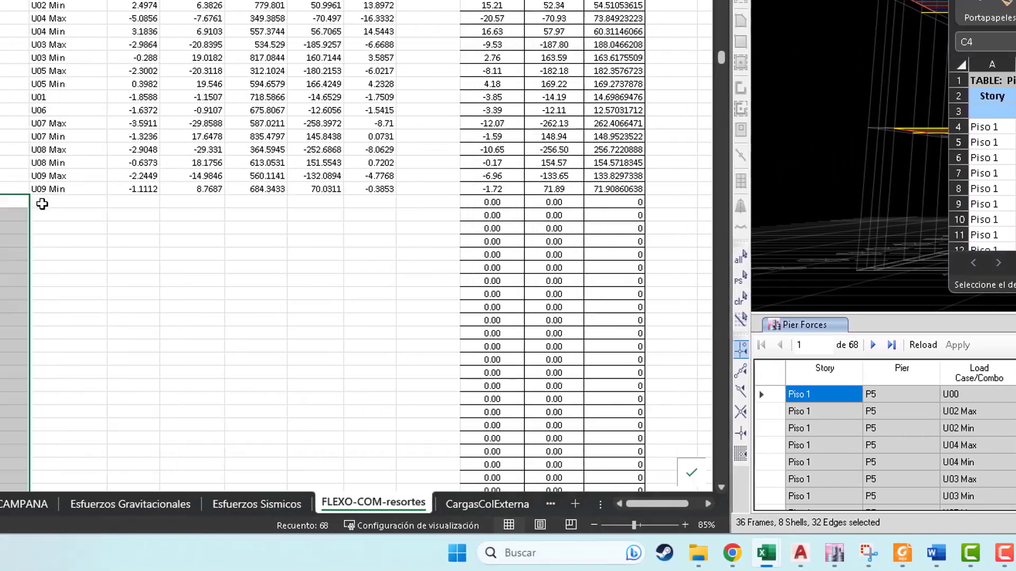
{"action": "right_click", "coordinate": [306, 203]}
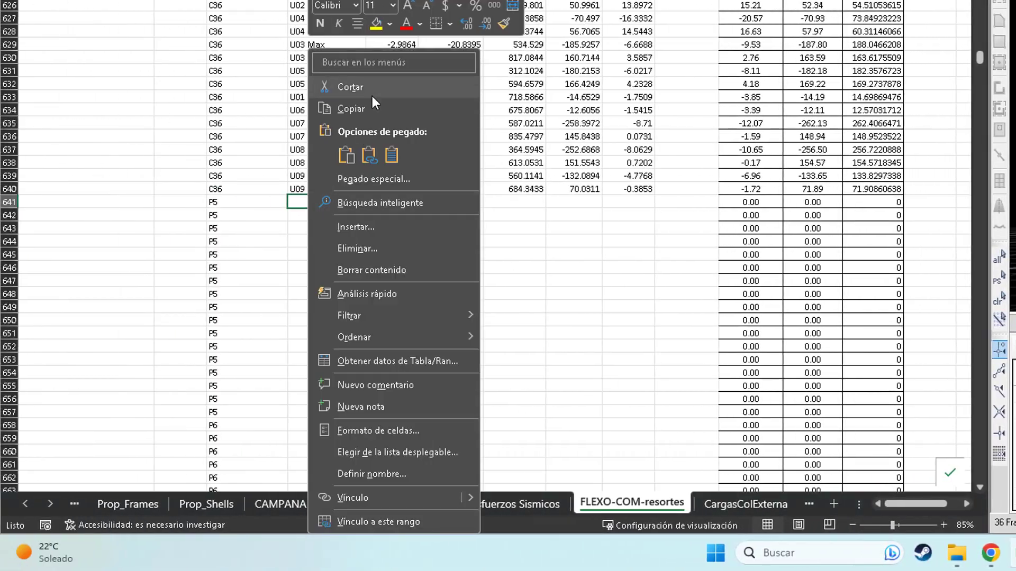
{"action": "left_click", "coordinate": [391, 154]}
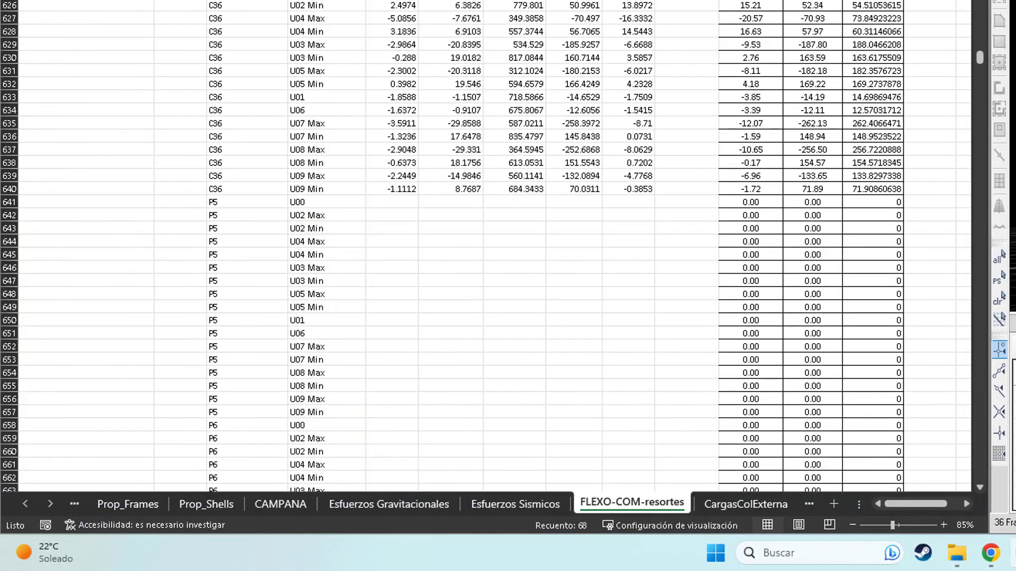
Step: Enter -1 in E1 of the exported Pier Forces sheet and multiply all P to M3 values by it using Paste Special
{"action": "left_click", "coordinate": [404, 190]}
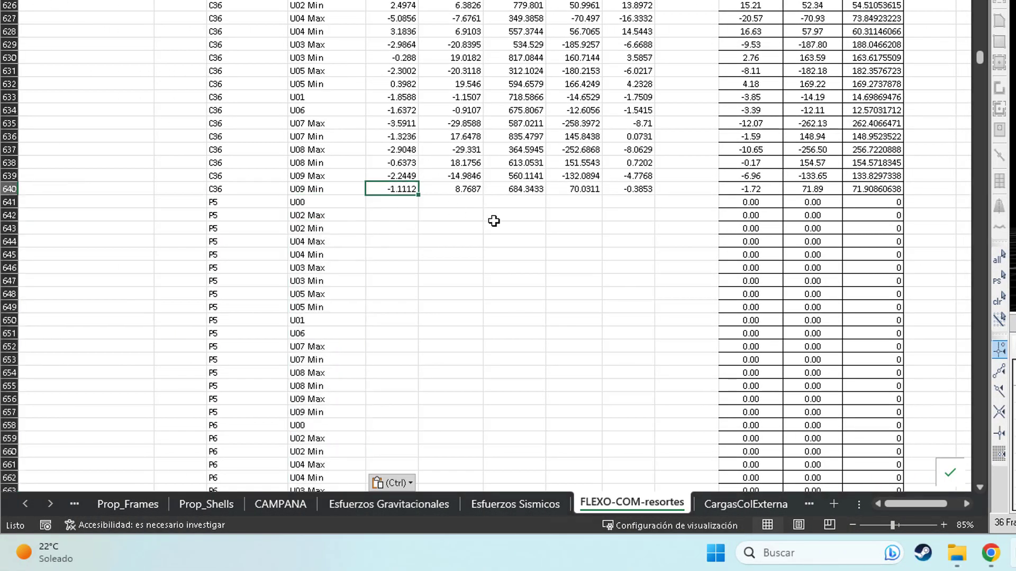
{"action": "key", "text": "alt+Tab"}
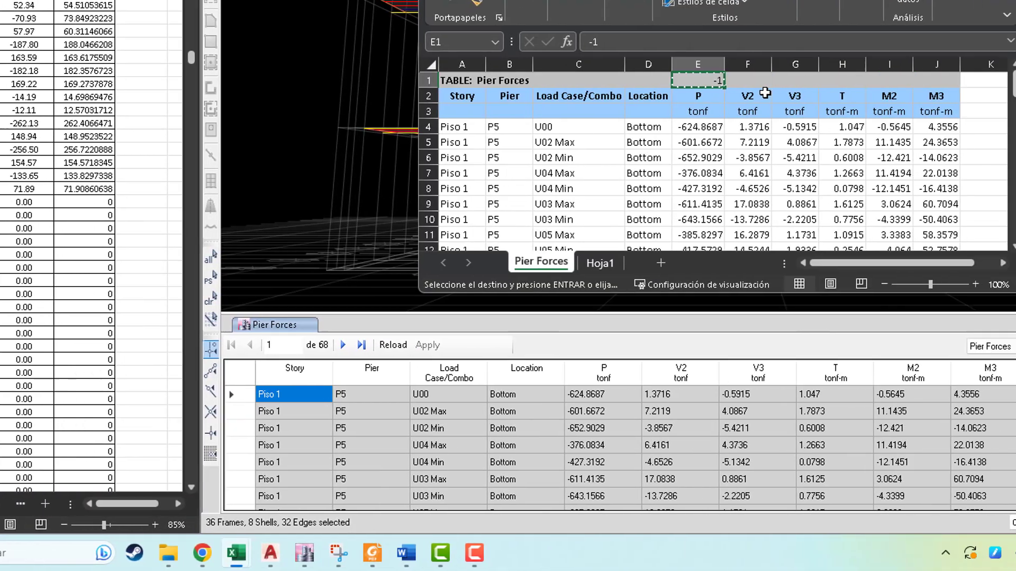
{"action": "key", "text": "Down"}
{"action": "key", "text": "Down"}
{"action": "key", "text": "Down"}
{"action": "key", "text": "ctrl+shift+Right"}
{"action": "key", "text": "ctrl+shift+Down"}
{"action": "right_click", "coordinate": [584, 85]}
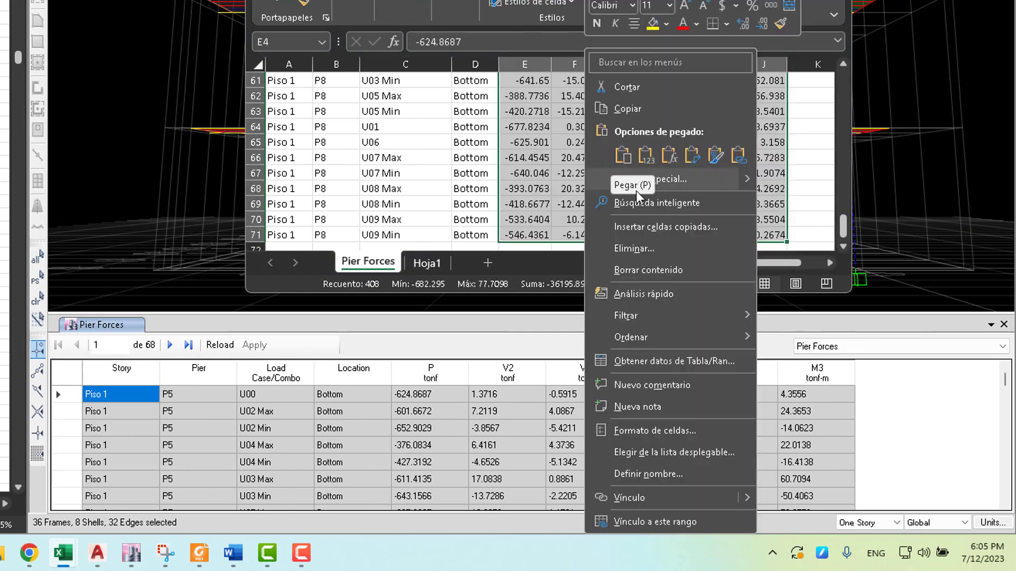
{"action": "left_click", "coordinate": [622, 155]}
{"action": "key", "text": "ctrl+alt+v"}
{"action": "left_click", "coordinate": [698, 231]}
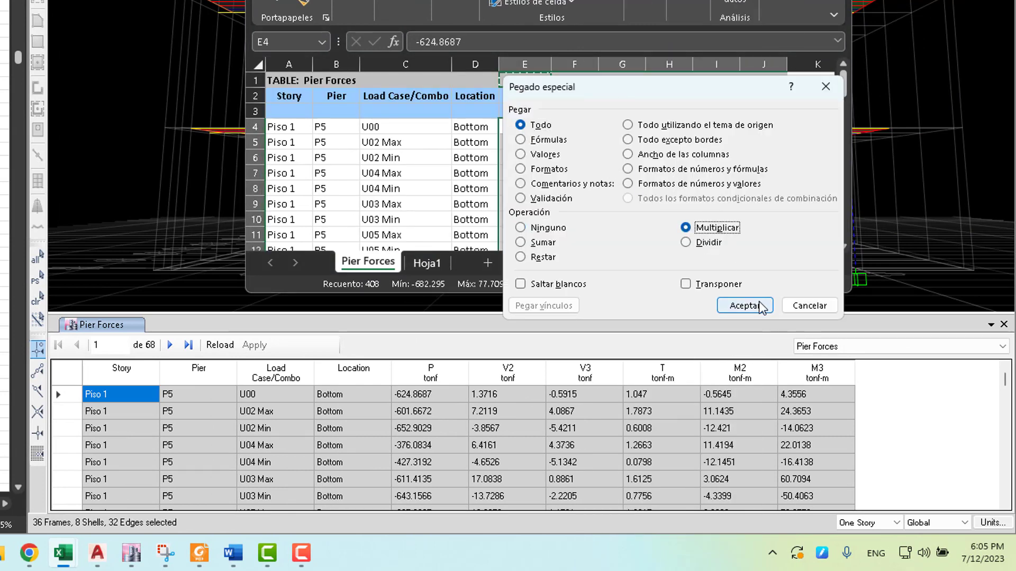
{"action": "left_click", "coordinate": [750, 309]}
{"action": "left_click", "coordinate": [571, 138]}
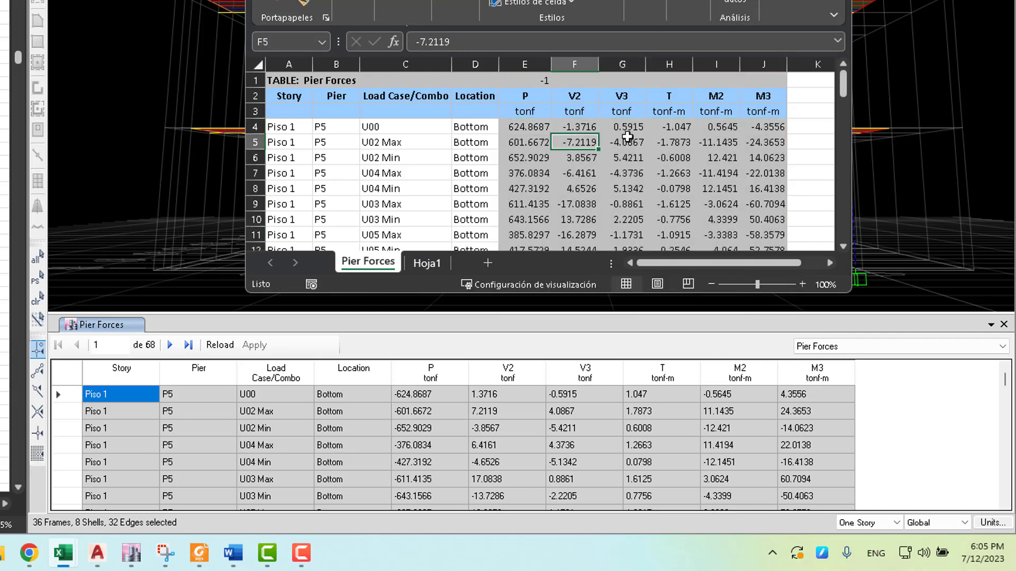
{"action": "left_click", "coordinate": [527, 123]}
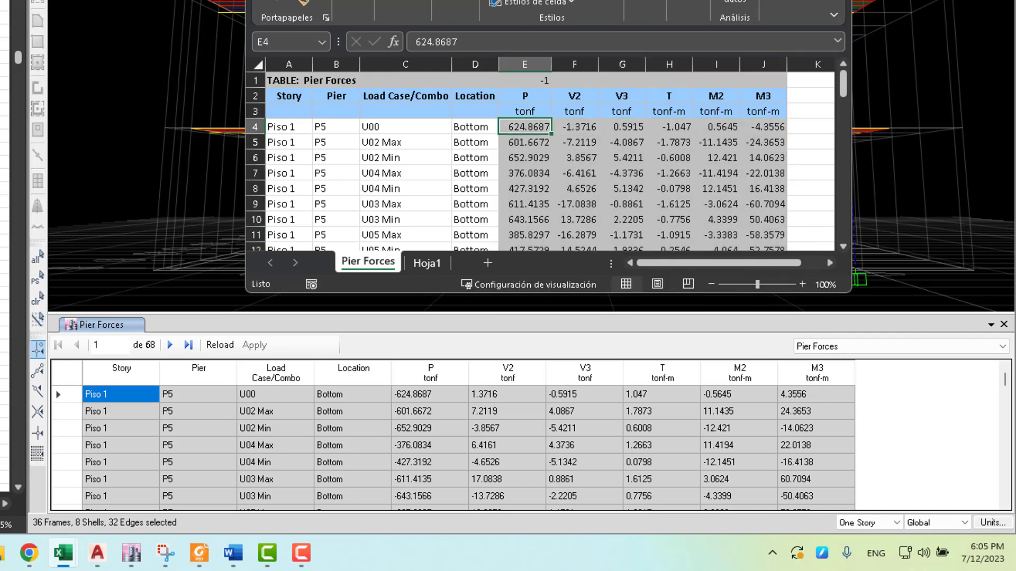
Step: Filter the Joint Label column of FLEXO-COM-resortes to show only P5, P6, P7 and P8
{"action": "left_click", "coordinate": [4, 264]}
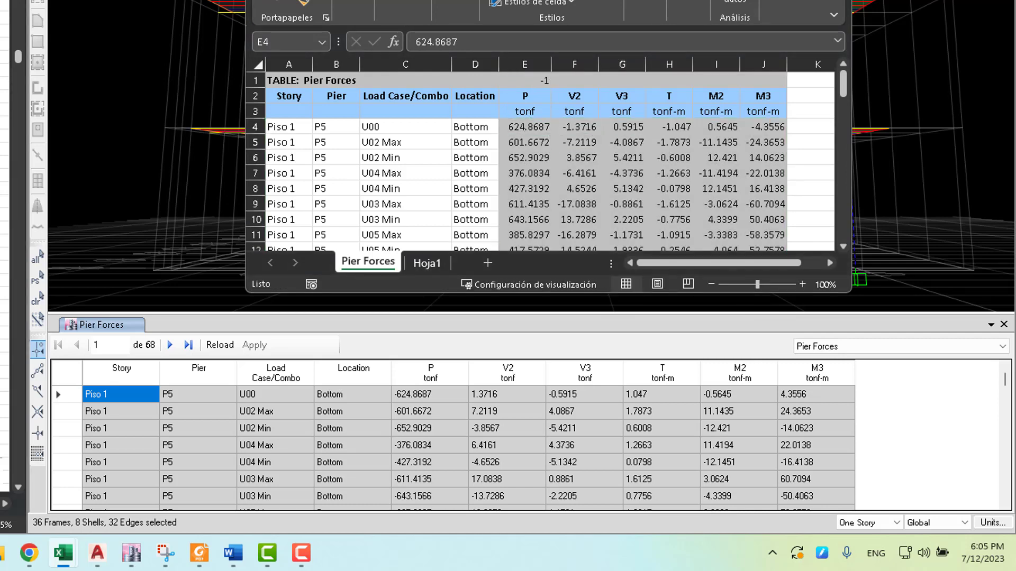
{"action": "scroll", "coordinate": [201, 78], "scroll_direction": "up", "scroll_amount": 15}
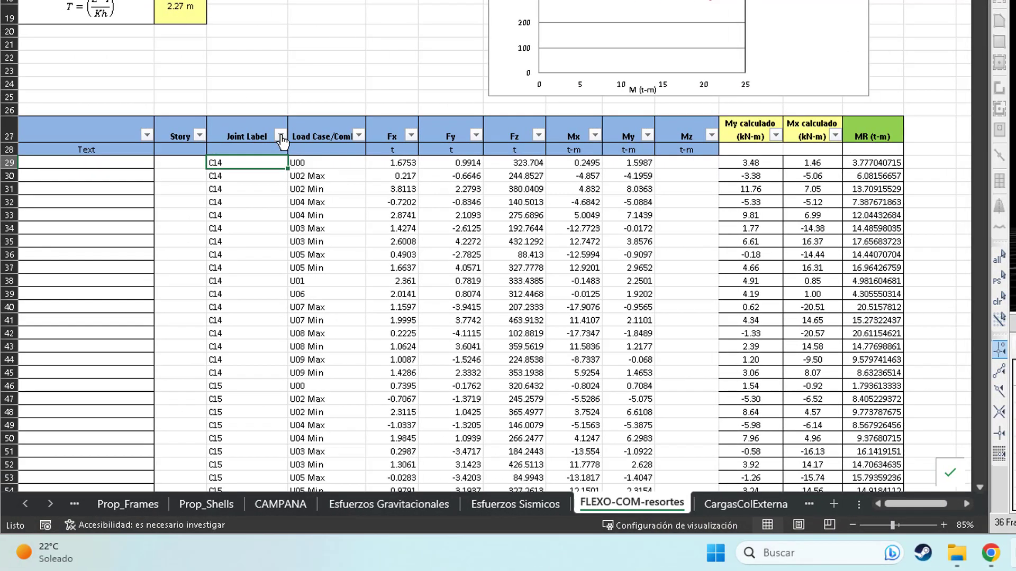
{"action": "left_click", "coordinate": [203, 135]}
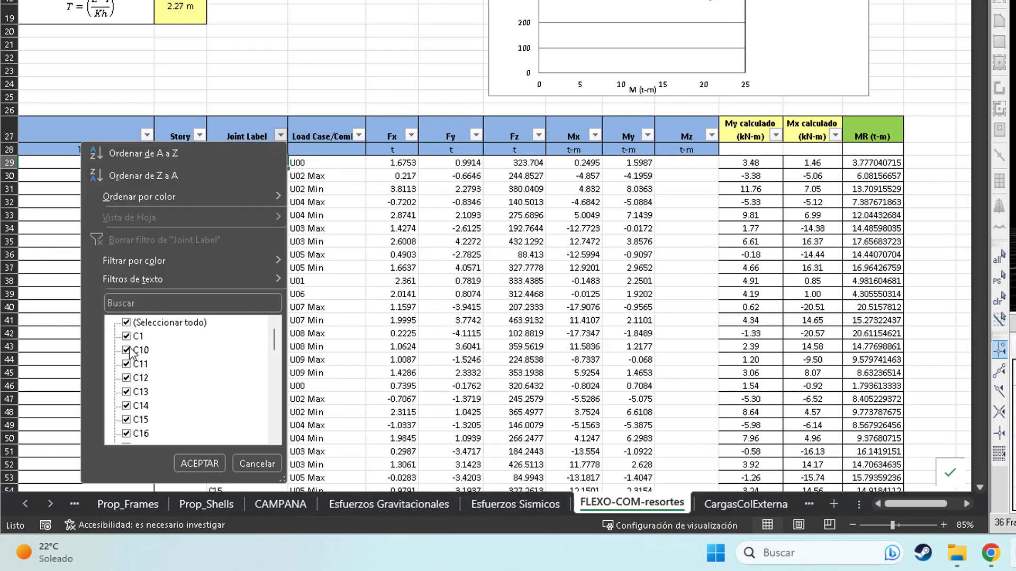
{"action": "left_click", "coordinate": [164, 327]}
{"action": "left_click_drag", "start_coordinate": [274, 339], "coordinate": [274, 421]}
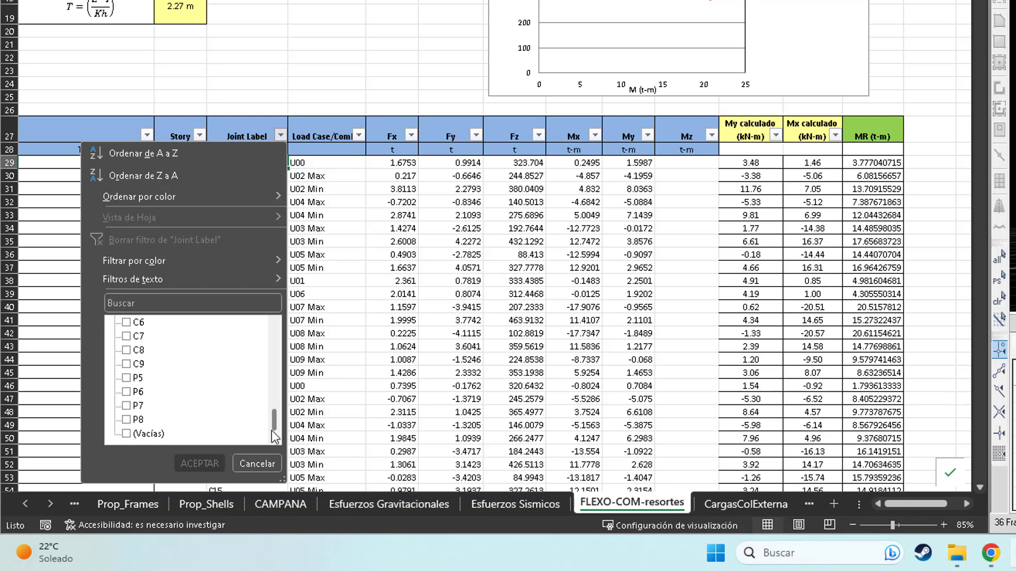
{"action": "left_click", "coordinate": [129, 422]}
{"action": "left_click", "coordinate": [130, 406]}
{"action": "left_click", "coordinate": [129, 378]}
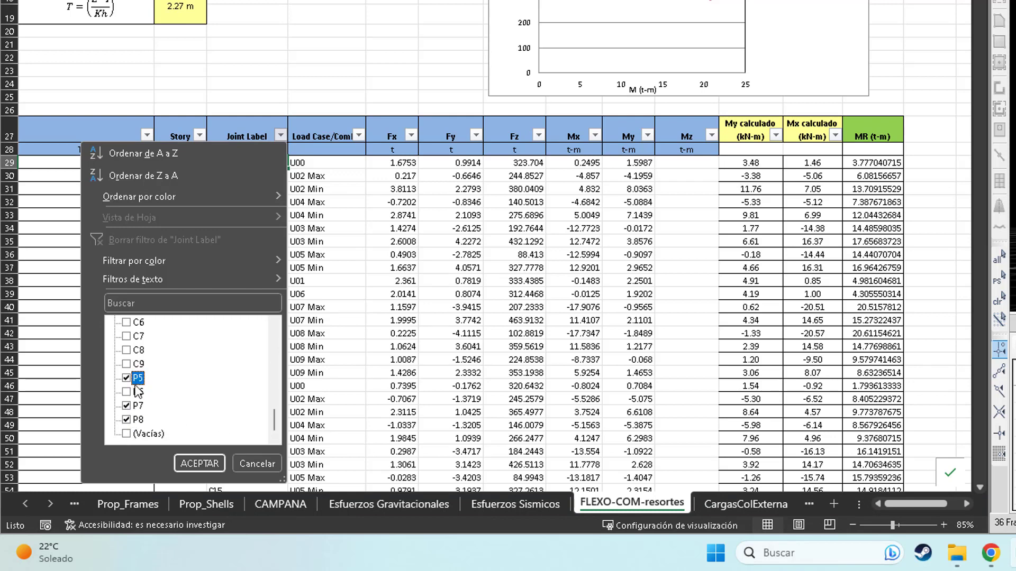
{"action": "left_click", "coordinate": [136, 392]}
{"action": "left_click", "coordinate": [201, 464]}
Step: Paste the sign-inverted P forces of the piers into the Fz column of FLEXO-COM-resortes from row 641
{"action": "scroll", "coordinate": [328, 209], "scroll_direction": "up", "scroll_amount": 2}
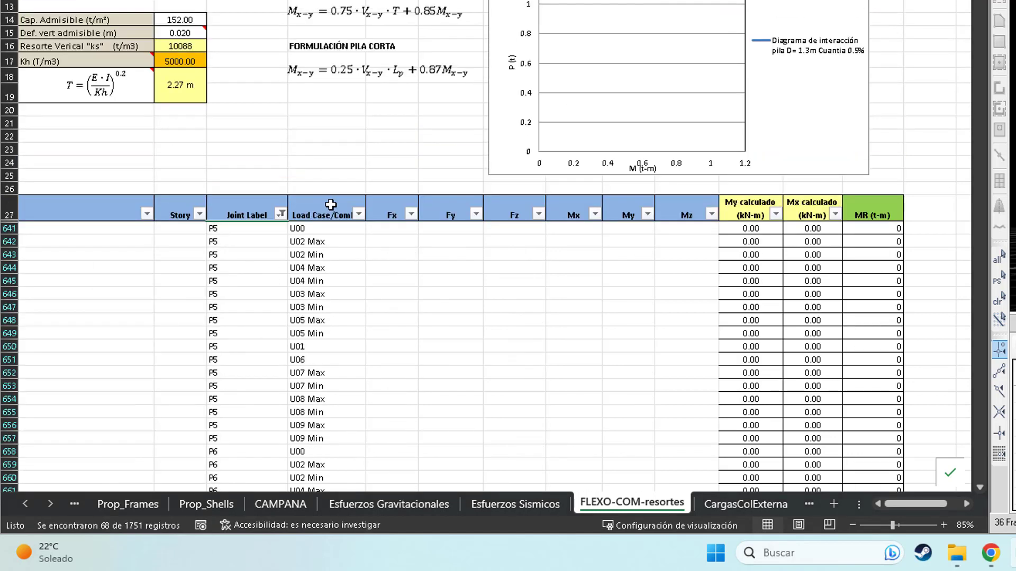
{"action": "scroll", "coordinate": [406, 123], "scroll_direction": "down", "scroll_amount": 4}
{"action": "scroll", "coordinate": [402, 106], "scroll_direction": "down", "scroll_amount": 1}
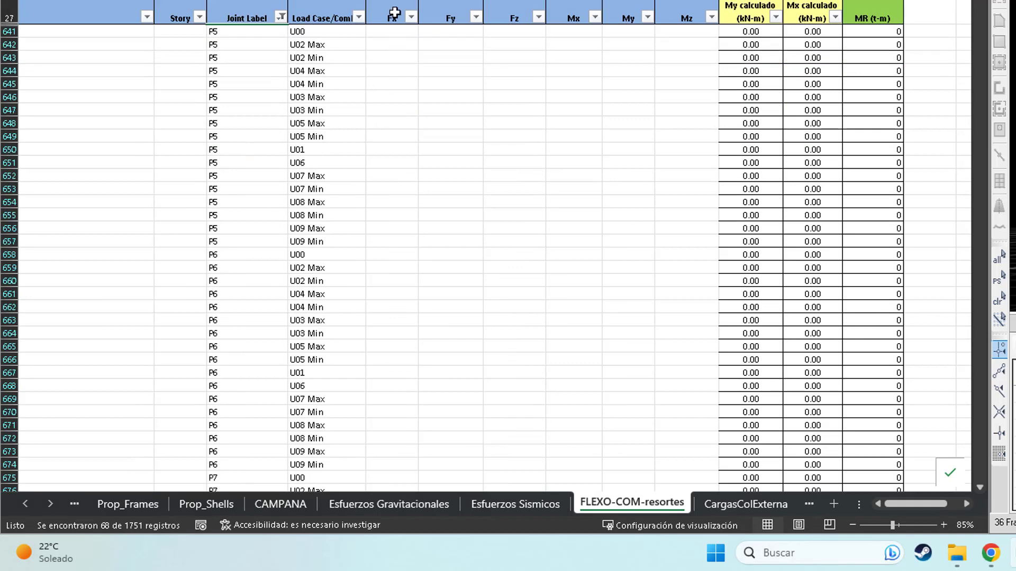
{"action": "scroll", "coordinate": [394, 13], "scroll_direction": "down", "scroll_amount": 1}
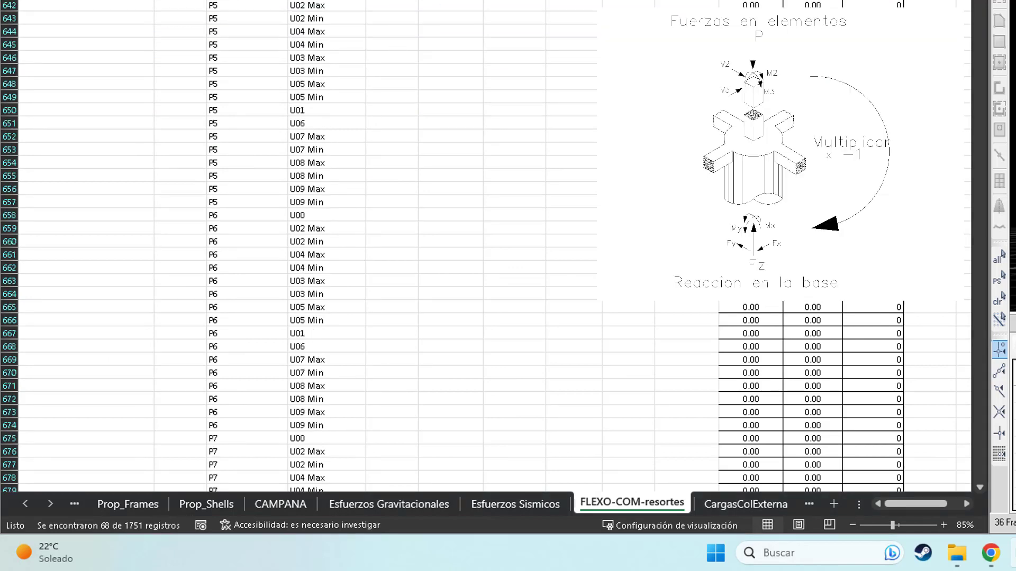
{"action": "right_click", "coordinate": [521, 1]}
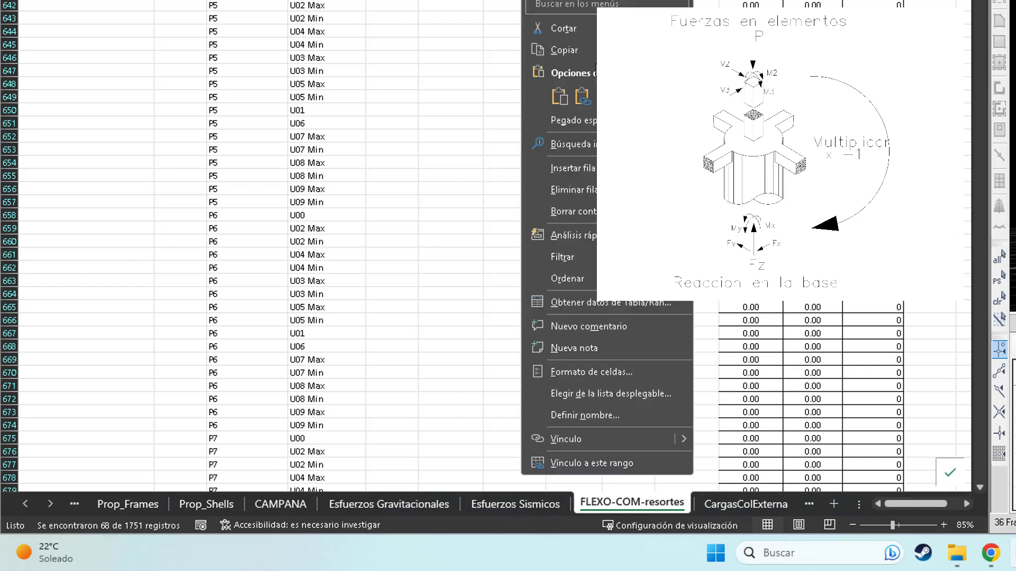
{"action": "left_click", "coordinate": [585, 96]}
Step: Copy the sign-inverted V2 and V3 forces of all piers, from row 4 down, in the exported Pier Forces sheet
{"action": "left_click", "coordinate": [574, 1]}
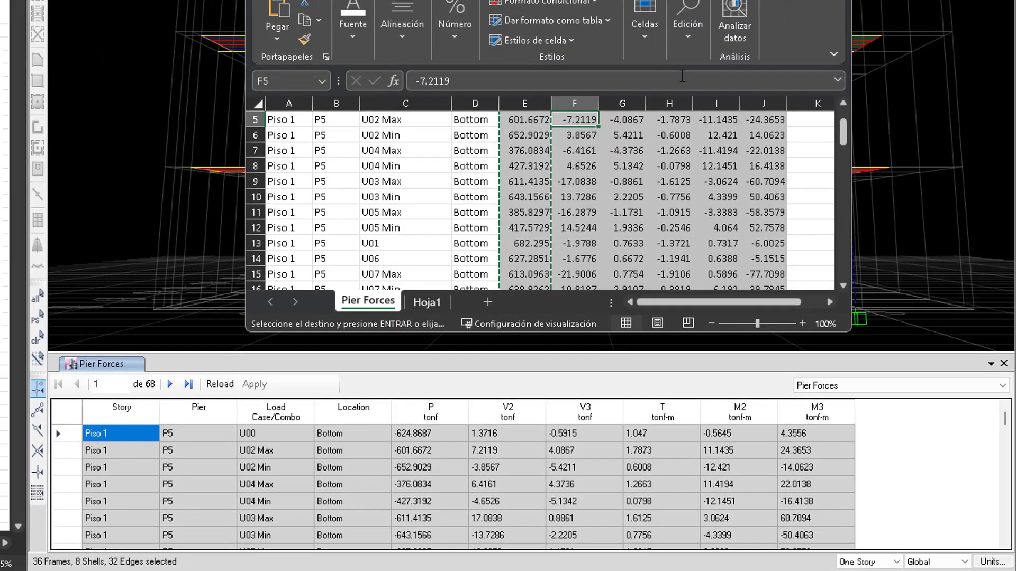
{"action": "key", "text": "Up"}
{"action": "key", "text": "Up"}
{"action": "scroll", "coordinate": [586, 135], "scroll_direction": "up", "scroll_amount": 1}
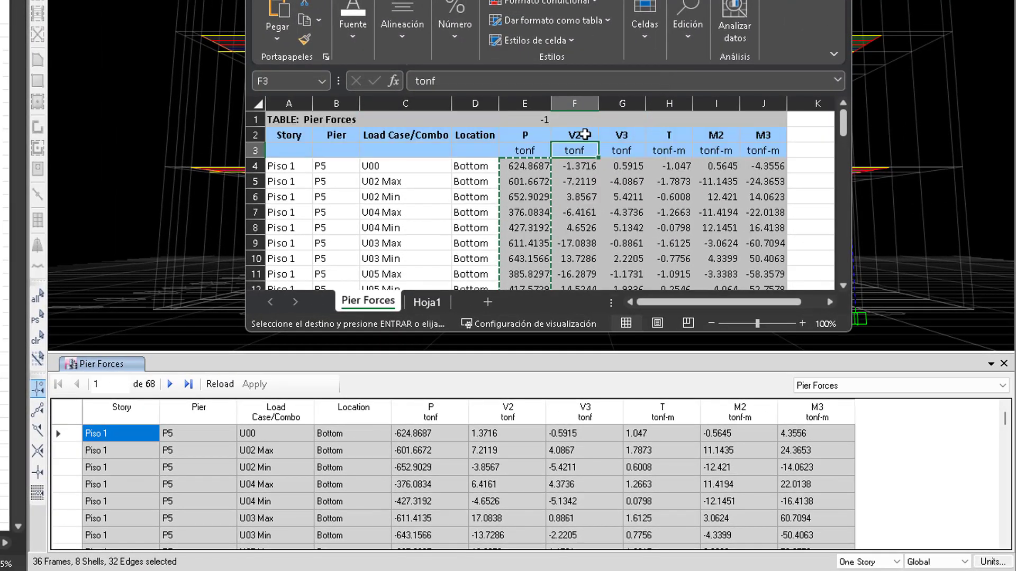
{"action": "left_click", "coordinate": [585, 168]}
{"action": "key", "text": "shift+Right"}
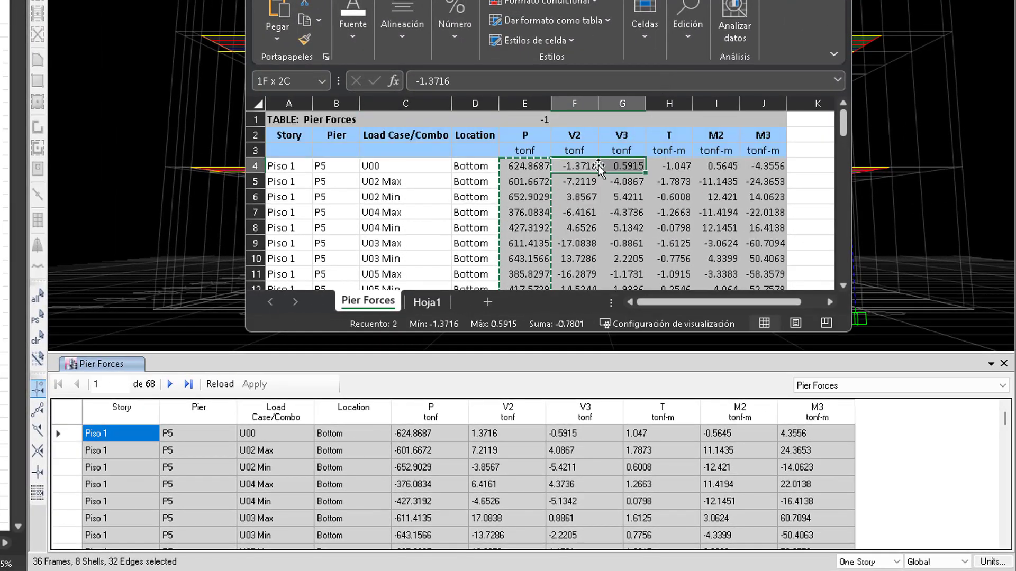
{"action": "key", "text": "ctrl+shift+Down"}
{"action": "key", "text": "ctrl+c"}
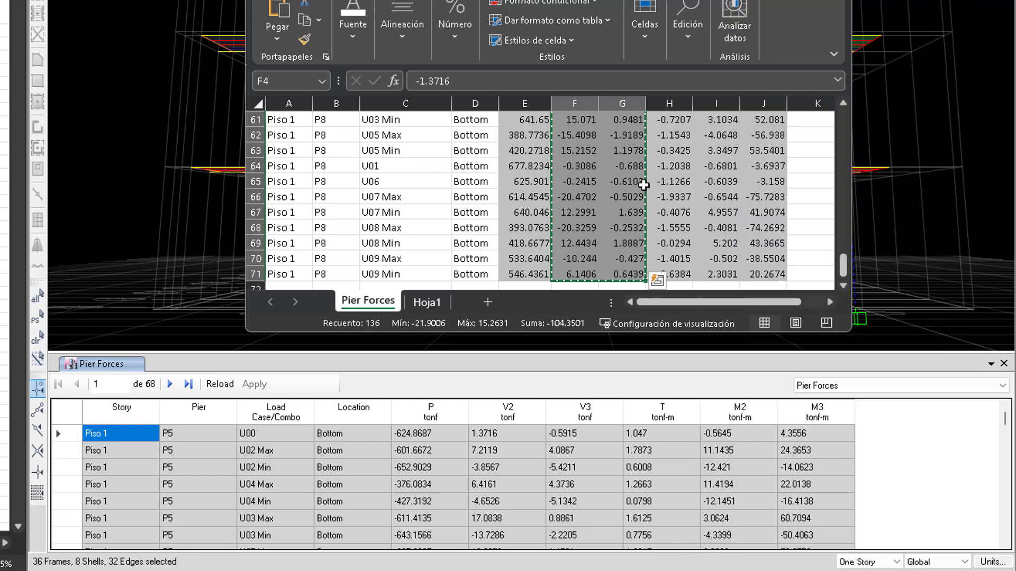
{"action": "scroll", "coordinate": [642, 188], "scroll_direction": "up", "scroll_amount": 20}
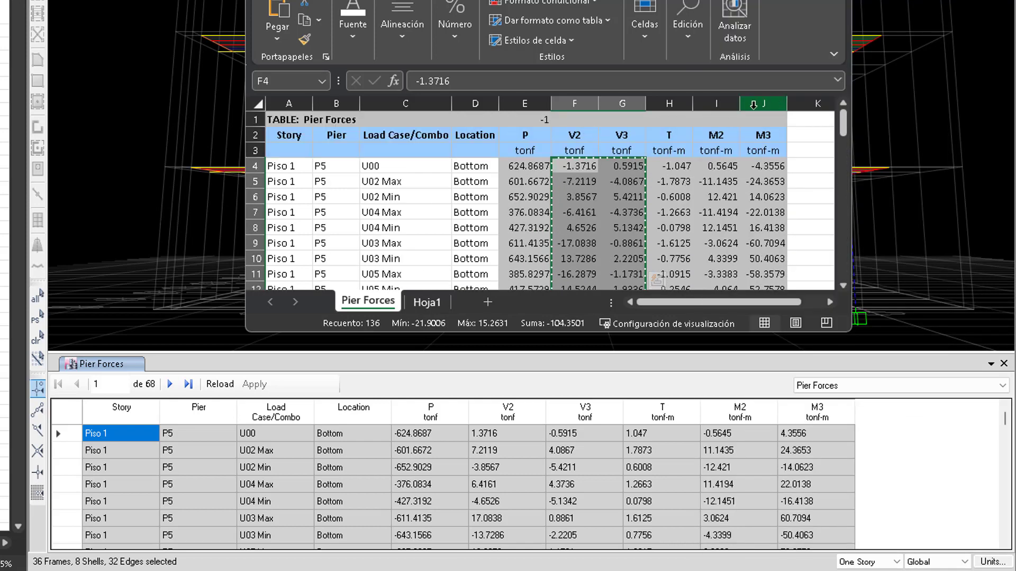
Step: Compare the V2 and V3 shear columns with the M2 and M3 moment columns in the Pier Forces sheet
{"action": "left_click", "coordinate": [712, 134]}
{"action": "left_click", "coordinate": [767, 135]}
{"action": "left_click", "coordinate": [729, 134]}
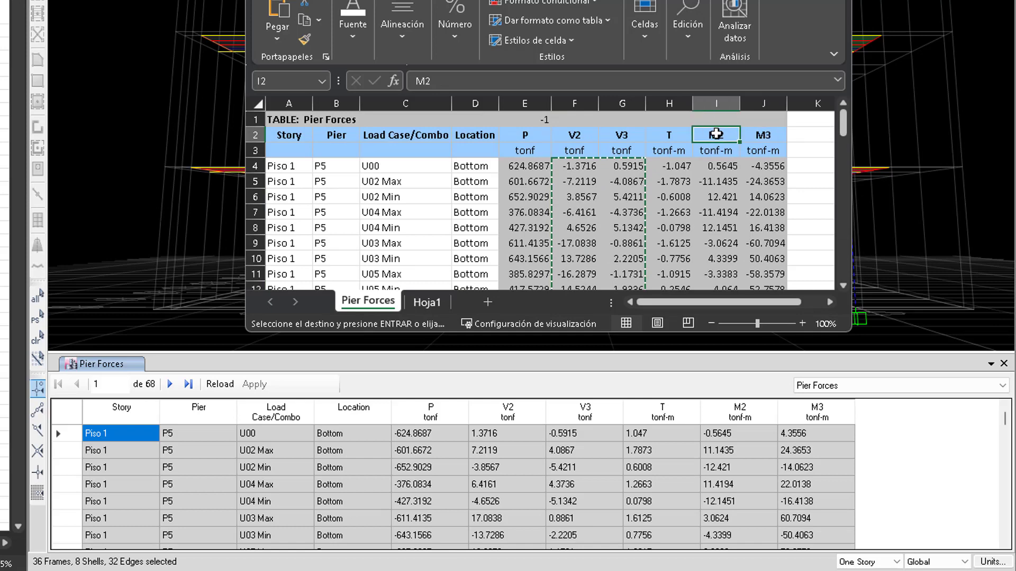
{"action": "left_click", "coordinate": [773, 135]}
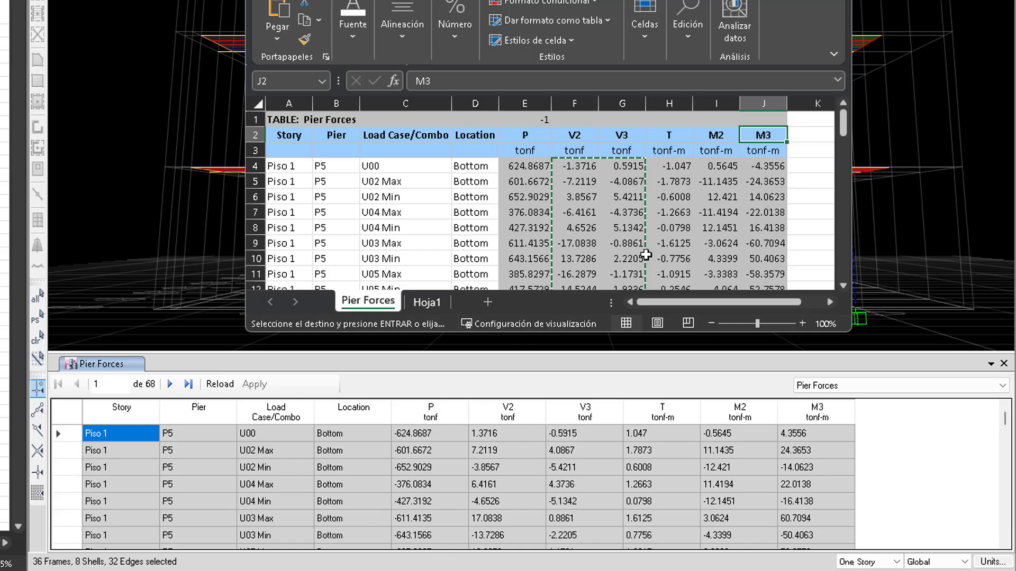
{"action": "left_click", "coordinate": [569, 167]}
{"action": "left_click", "coordinate": [629, 162]}
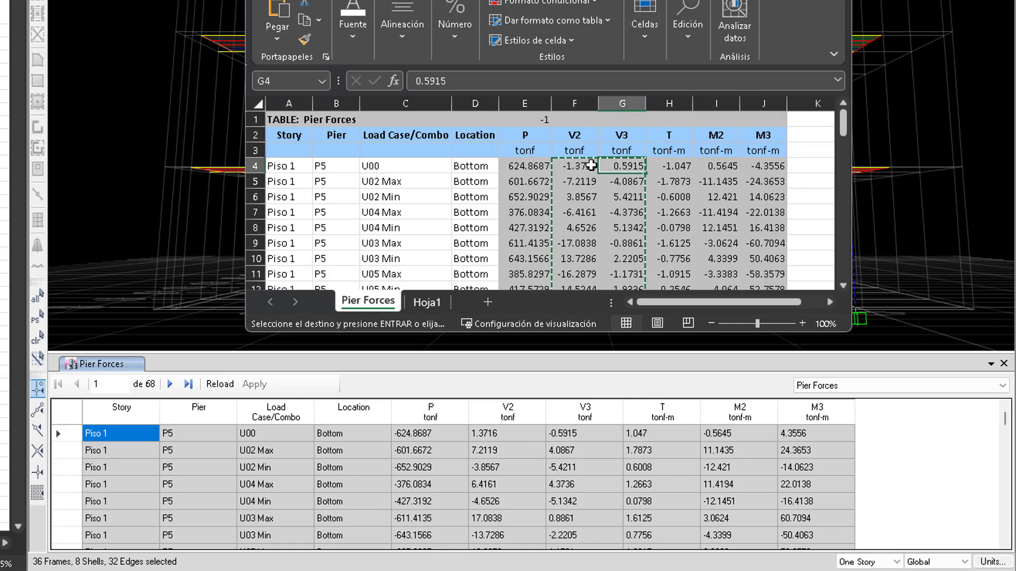
{"action": "left_click", "coordinate": [720, 166]}
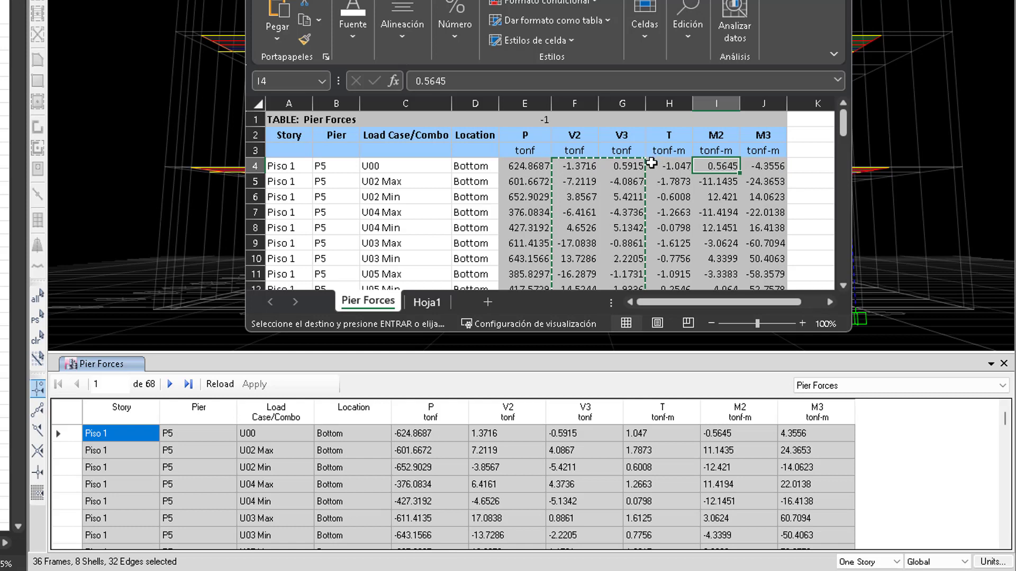
{"action": "left_click", "coordinate": [567, 165]}
{"action": "left_click", "coordinate": [605, 167]}
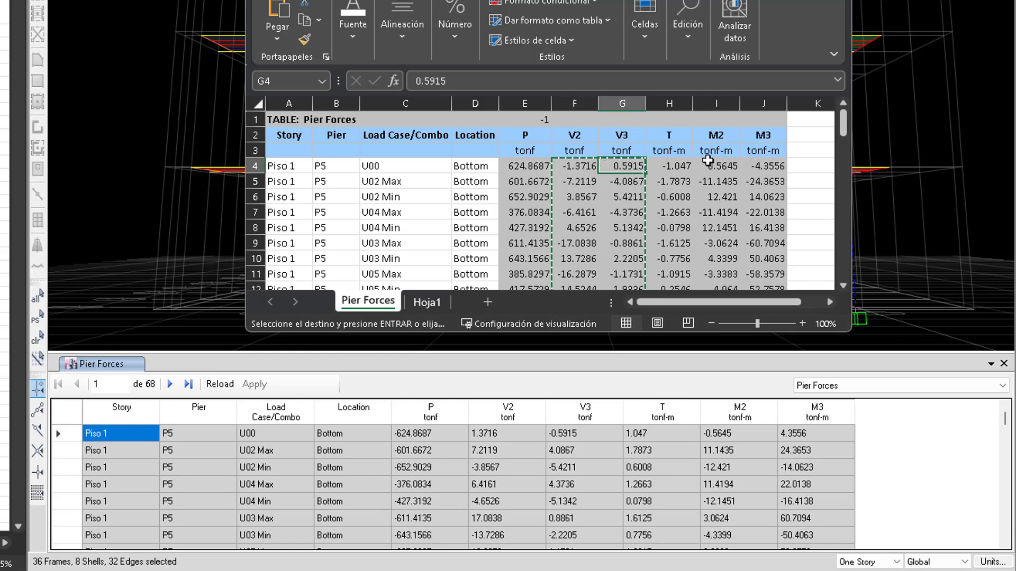
{"action": "left_click", "coordinate": [712, 165]}
{"action": "left_click", "coordinate": [767, 167]}
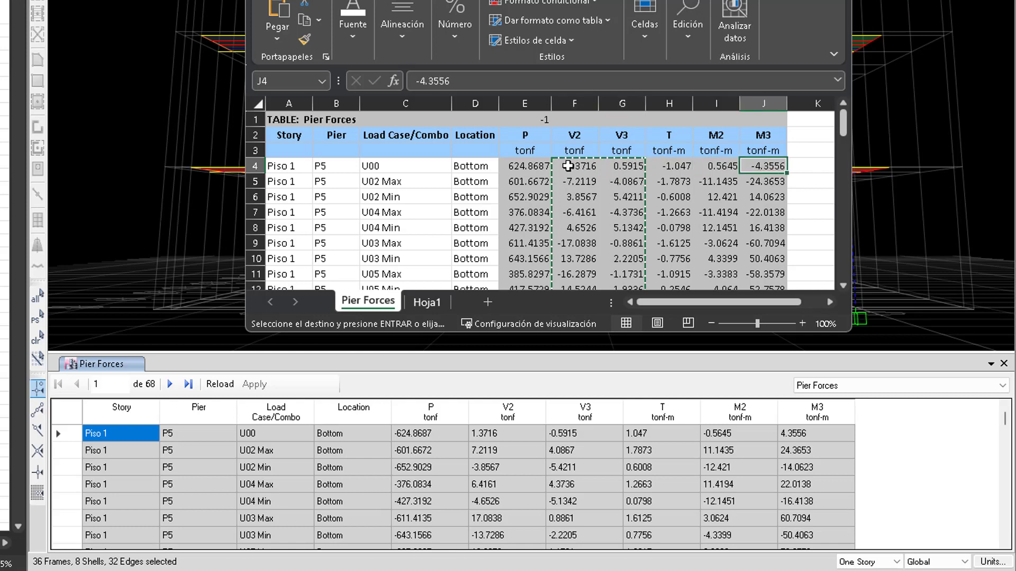
Step: Paste the copied V2 and V3 forces into the Fx and Fy columns of FLEXO-COM-resortes from row 641
{"action": "left_click", "coordinate": [4, 175]}
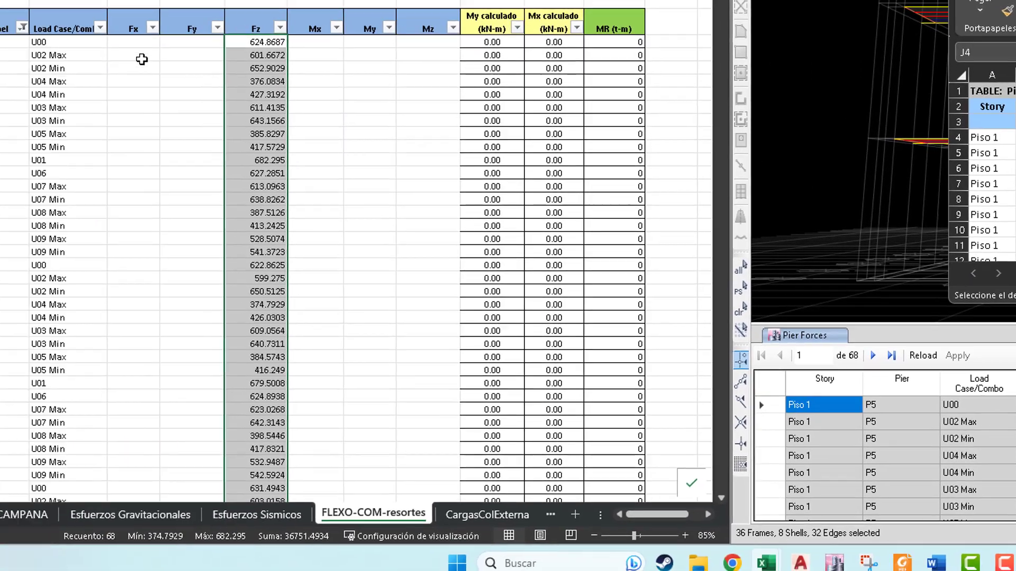
{"action": "left_click", "coordinate": [393, 28]}
{"action": "right_click", "coordinate": [393, 28]}
{"action": "left_click", "coordinate": [470, 139]}
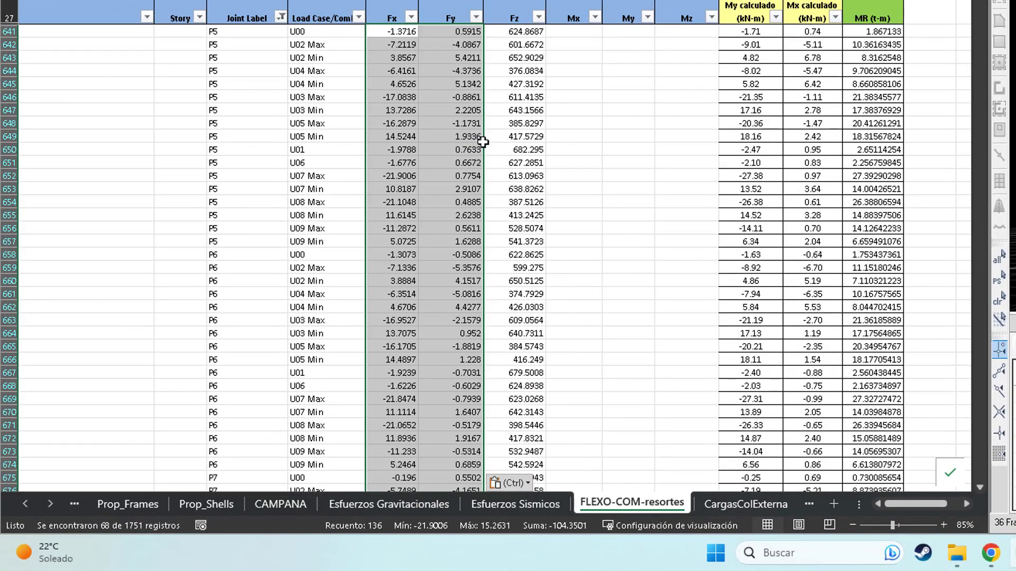
Step: Copy the sign-inverted M2 and M3 moments of all piers from the exported Pier Forces sheet, leaving out the T column
{"action": "key", "text": "alt+Tab"}
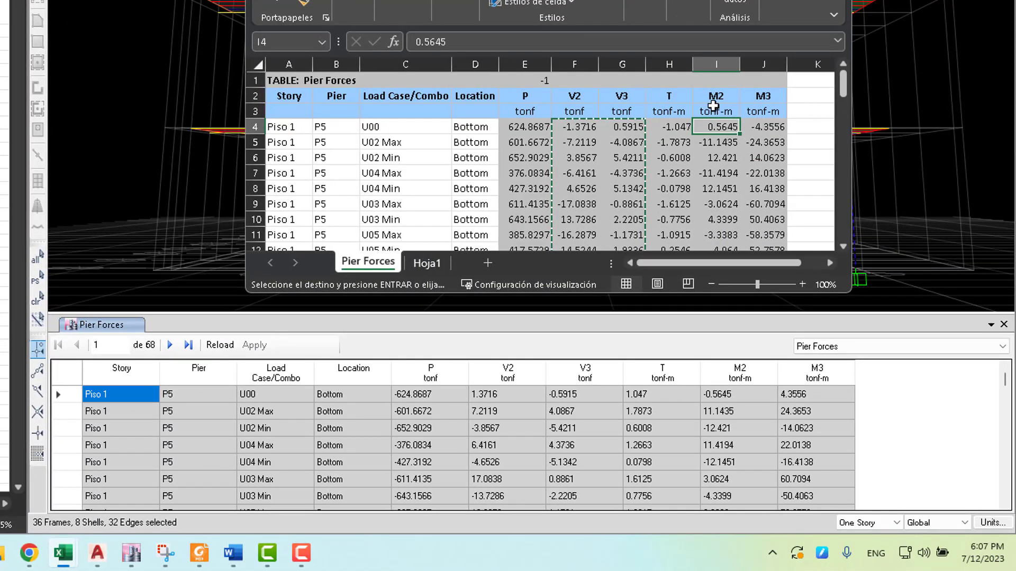
{"action": "left_click_drag", "start_coordinate": [661, 95], "coordinate": [664, 105]}
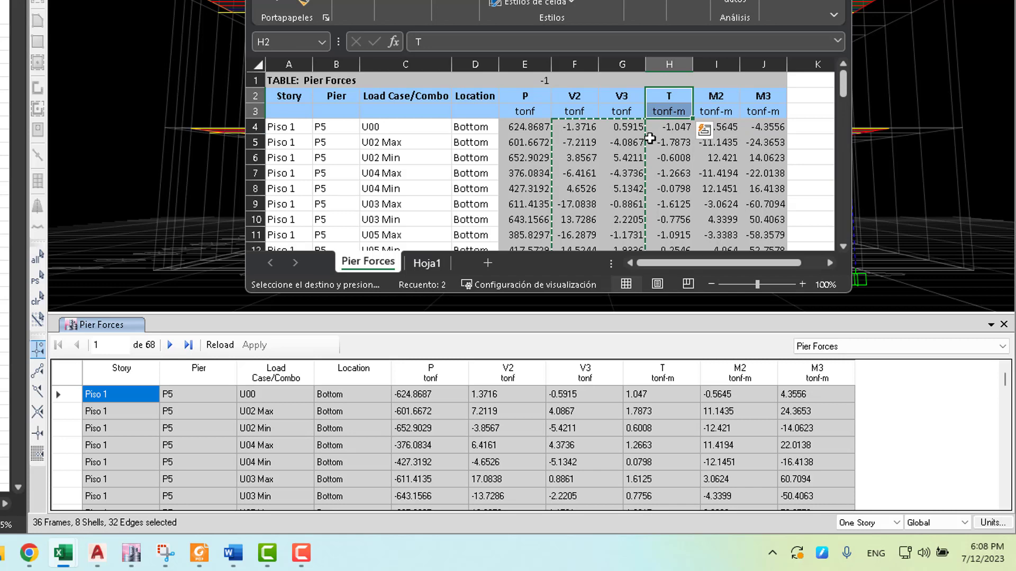
{"action": "scroll", "coordinate": [649, 138], "scroll_direction": "down", "scroll_amount": 1}
{"action": "scroll", "coordinate": [669, 132], "scroll_direction": "up", "scroll_amount": 1}
{"action": "left_click", "coordinate": [676, 98]}
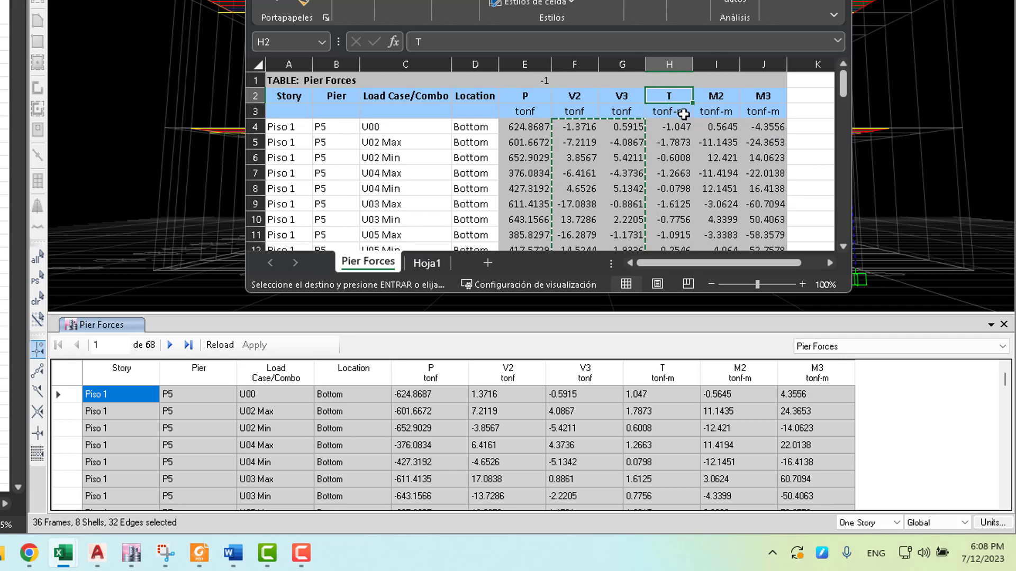
{"action": "left_click", "coordinate": [712, 128]}
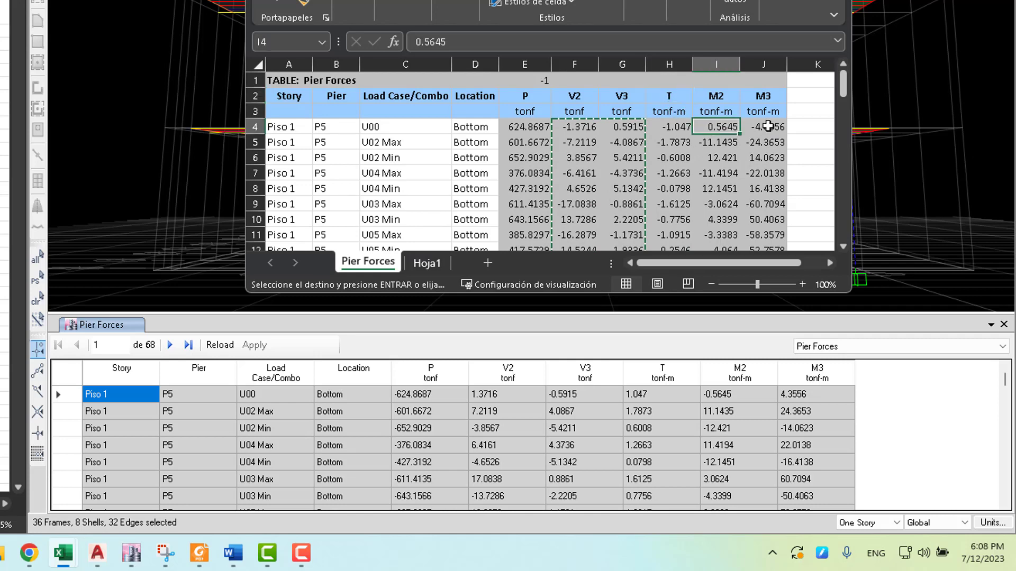
{"action": "left_click_drag", "start_coordinate": [711, 128], "coordinate": [768, 126]}
{"action": "key", "text": "ctrl+shift+Down"}
{"action": "key", "text": "ctrl+c"}
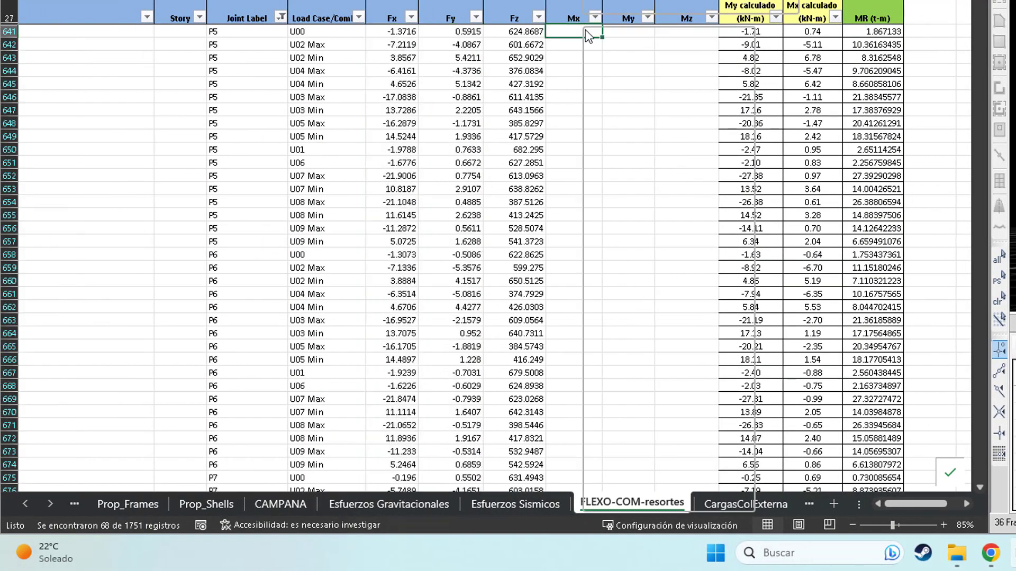
Step: Paste the copied M2 and M3 moments into the Mx and My columns of FLEXO-COM-resortes from row 641
{"action": "right_click", "coordinate": [40, 30]}
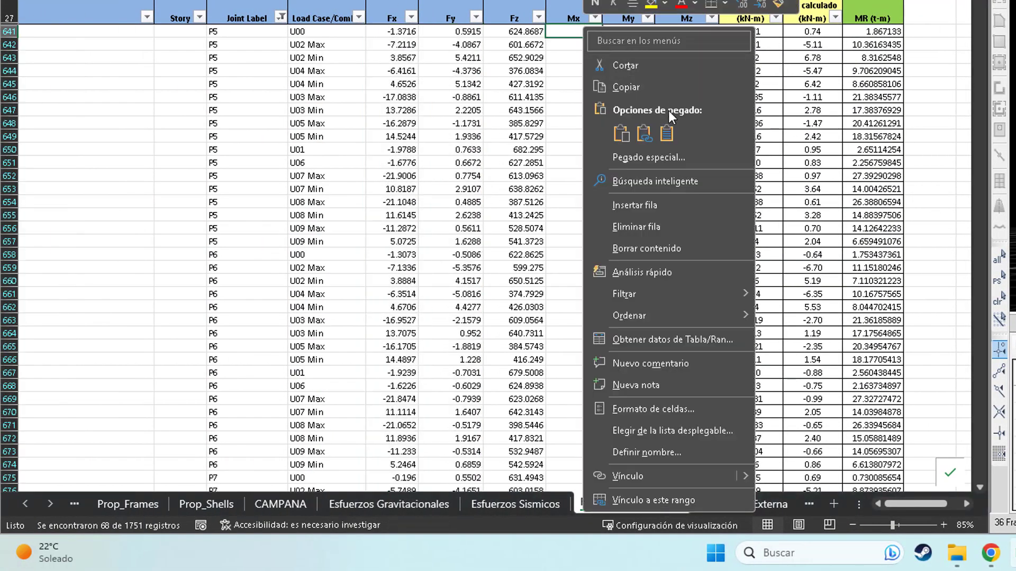
{"action": "left_click", "coordinate": [125, 110]}
{"action": "scroll", "coordinate": [579, 271], "scroll_direction": "down", "scroll_amount": 6}
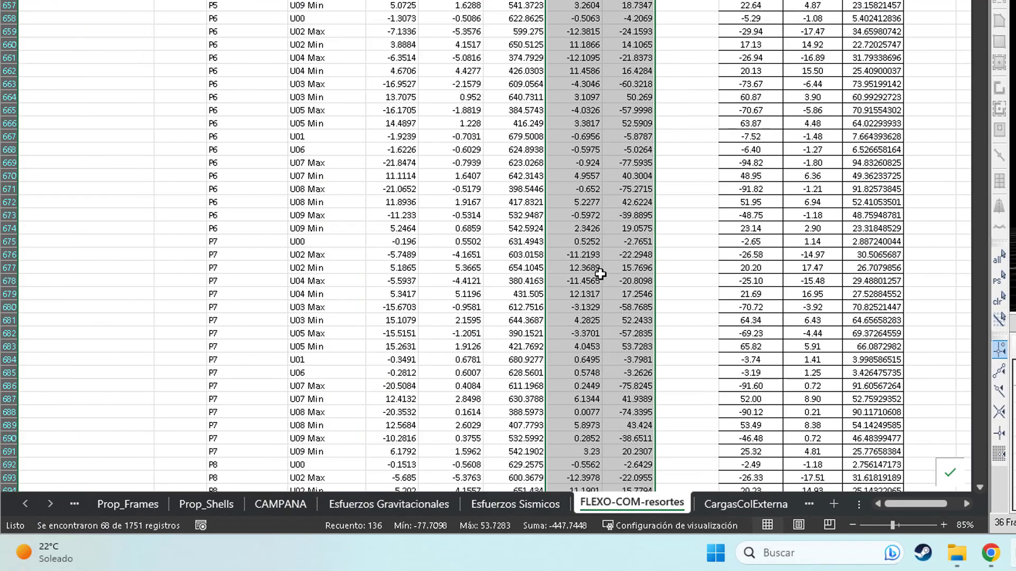
{"action": "scroll", "coordinate": [600, 272], "scroll_direction": "up", "scroll_amount": 7}
{"action": "scroll", "coordinate": [443, 197], "scroll_direction": "up", "scroll_amount": 5}
Step: Reset the Joint Label filter of FLEXO-COM-resortes to show all elements and look over the full table
{"action": "left_click", "coordinate": [354, 245]}
{"action": "left_click", "coordinate": [281, 254]}
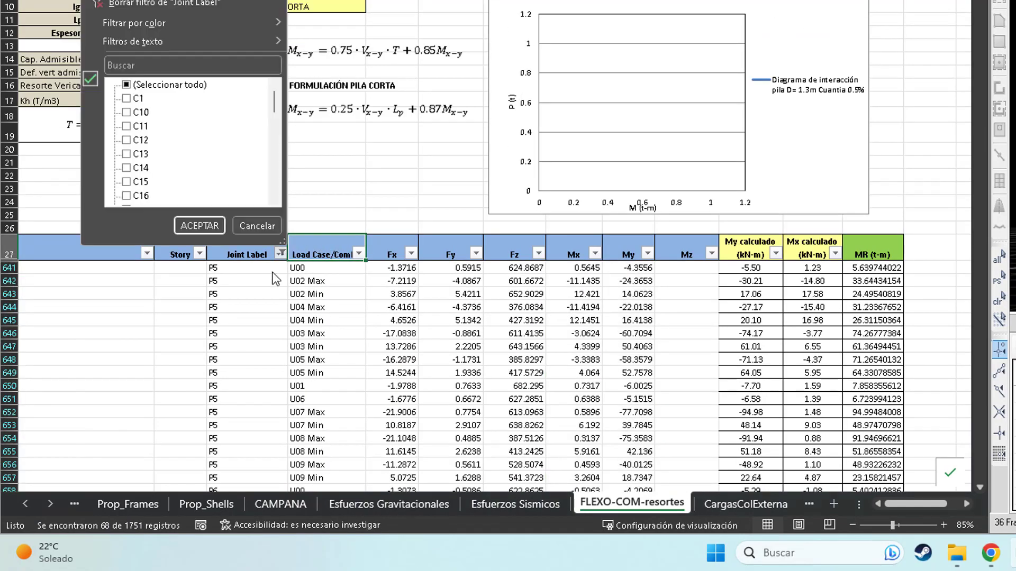
{"action": "left_click", "coordinate": [159, 85]}
{"action": "left_click", "coordinate": [204, 226]}
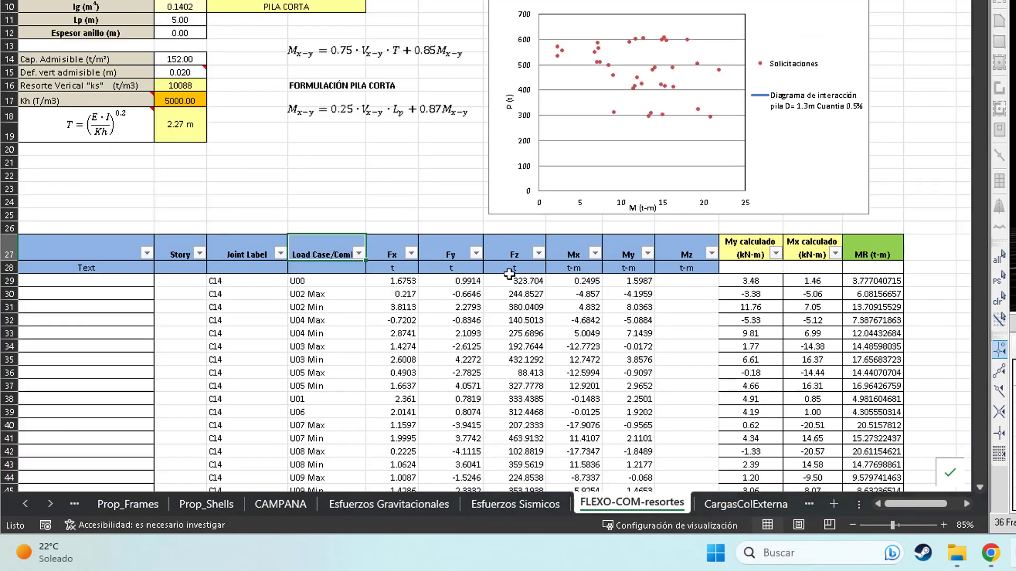
{"action": "scroll", "coordinate": [571, 286], "scroll_direction": "down", "scroll_amount": 7}
{"action": "scroll", "coordinate": [558, 277], "scroll_direction": "down", "scroll_amount": 14}
{"action": "scroll", "coordinate": [136, 208], "scroll_direction": "up", "scroll_amount": 20}
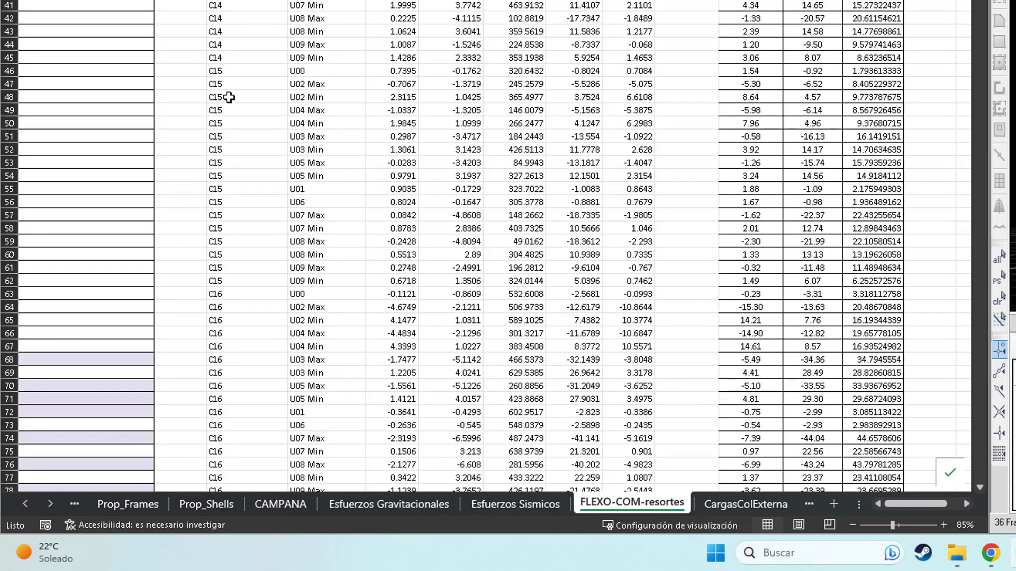
{"action": "scroll", "coordinate": [368, 268], "scroll_direction": "down", "scroll_amount": 4}
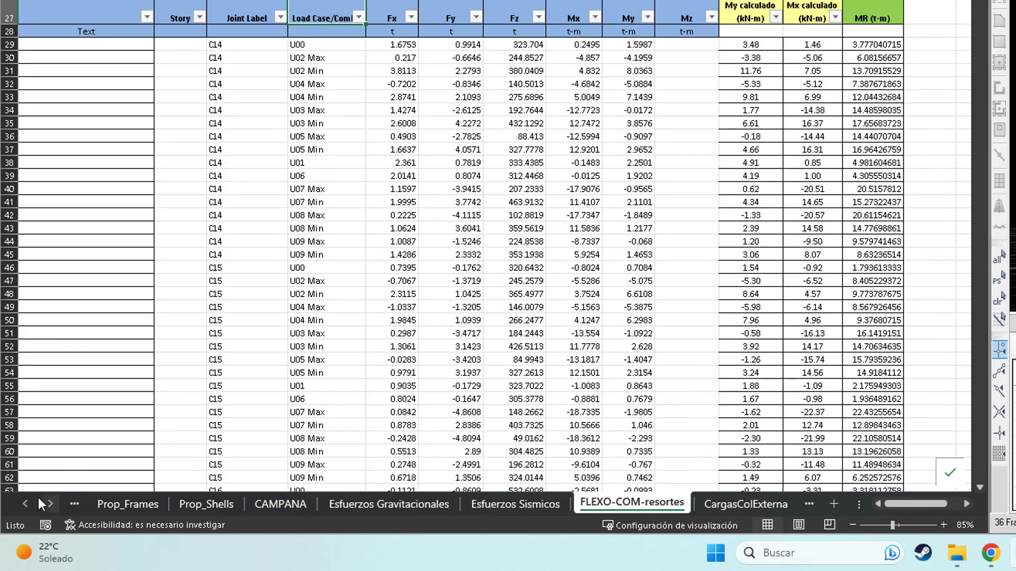
Step: Examine the CoordNudosBase sheet, covering the joint coordinates, the pile layout plot and the column connectivity data
{"action": "left_click", "coordinate": [25, 504]}
{"action": "left_click", "coordinate": [25, 503]}
{"action": "left_click", "coordinate": [26, 503]}
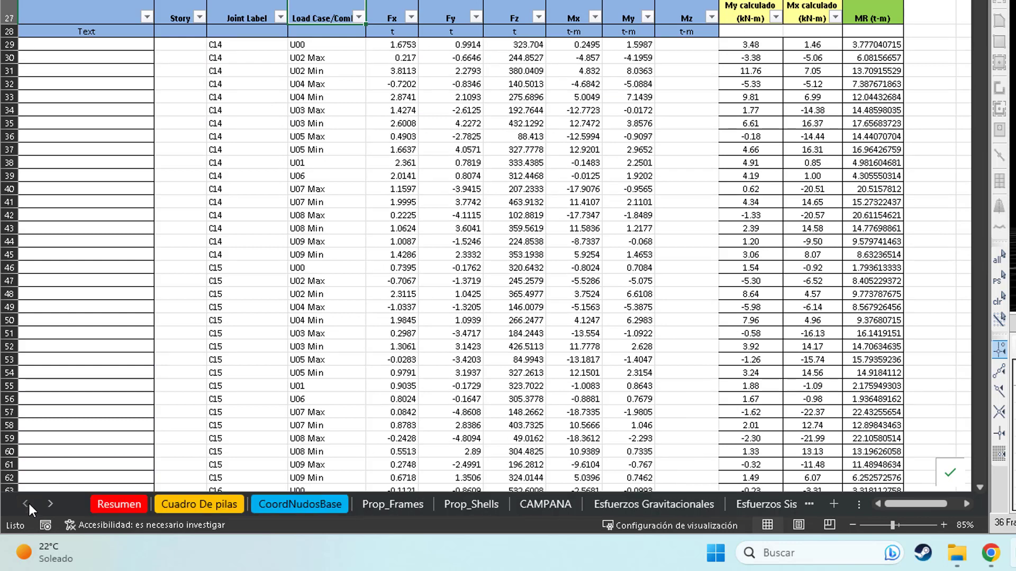
{"action": "left_click", "coordinate": [284, 509]}
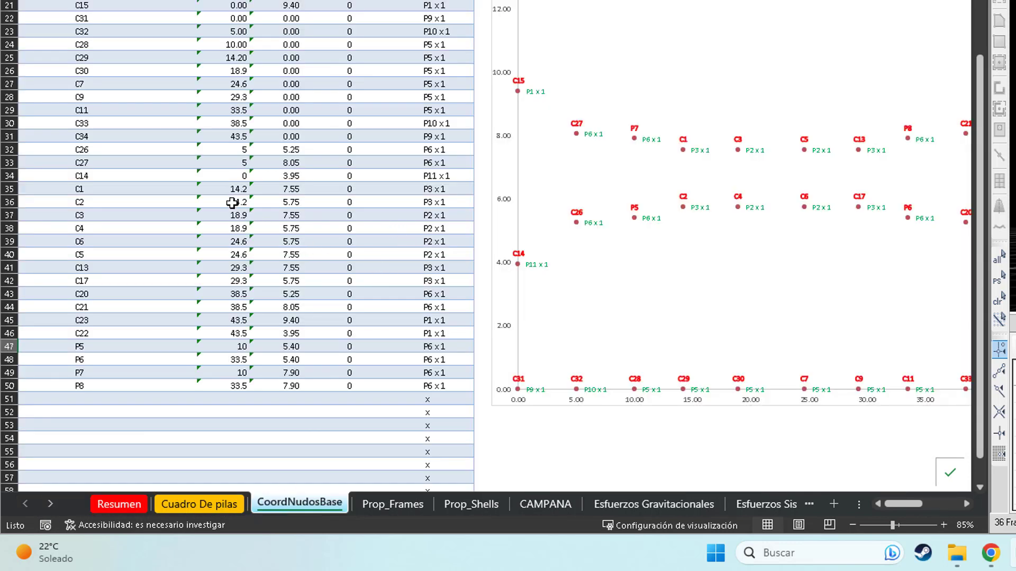
{"action": "scroll", "coordinate": [234, 202], "scroll_direction": "up", "scroll_amount": 5}
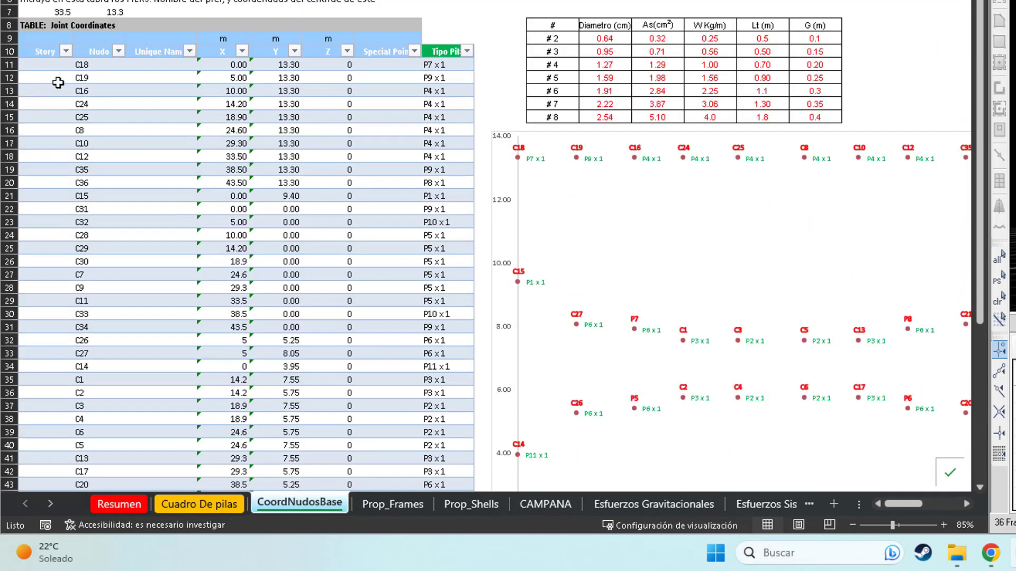
{"action": "left_click", "coordinate": [93, 64]}
{"action": "scroll", "coordinate": [911, 249], "scroll_direction": "down", "scroll_amount": 2}
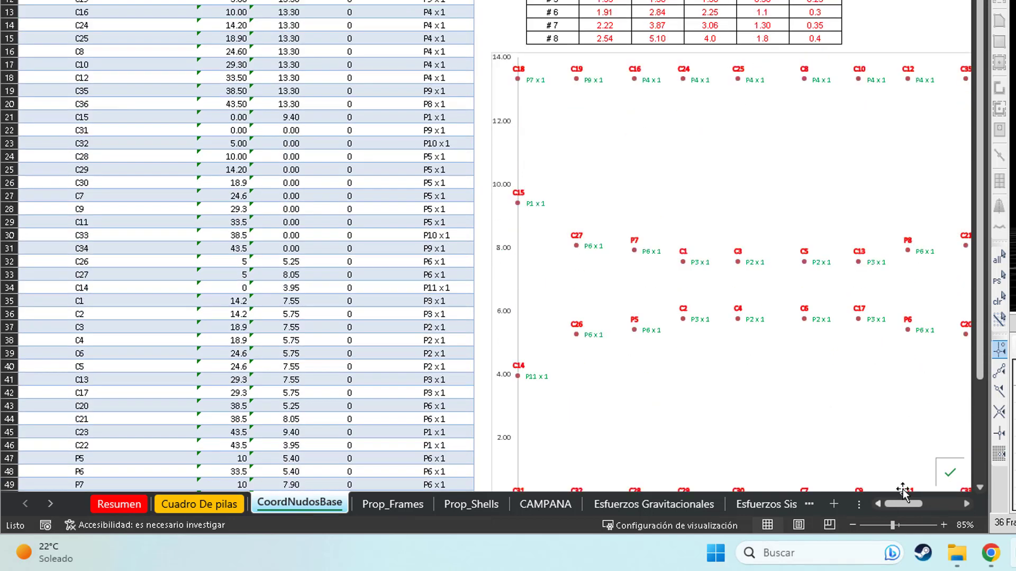
{"action": "left_click_drag", "start_coordinate": [901, 503], "coordinate": [941, 503]}
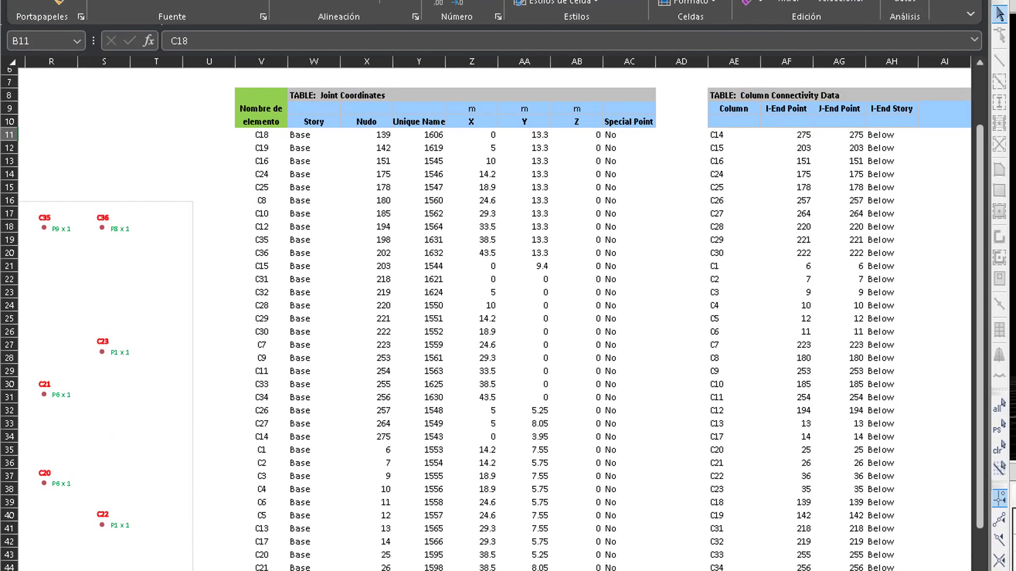
Step: Review the Prop_Frames, Prop_Shells, CAMPANA, Esfuerzos Gravitacionales and Esfuerzos Sismicos sheets in turn
{"action": "key", "text": "ctrl+Page_Down"}
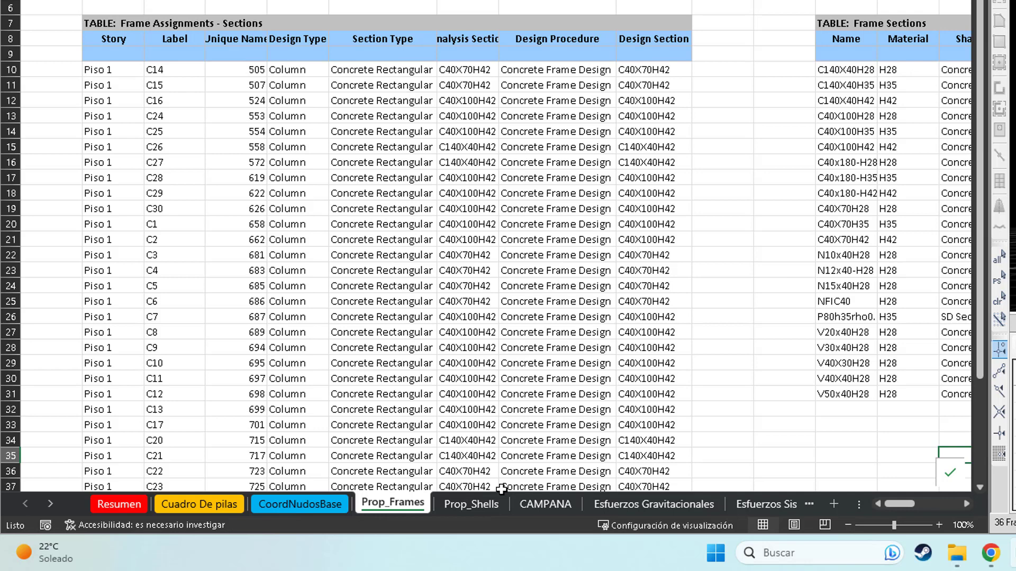
{"action": "left_click", "coordinate": [490, 506]}
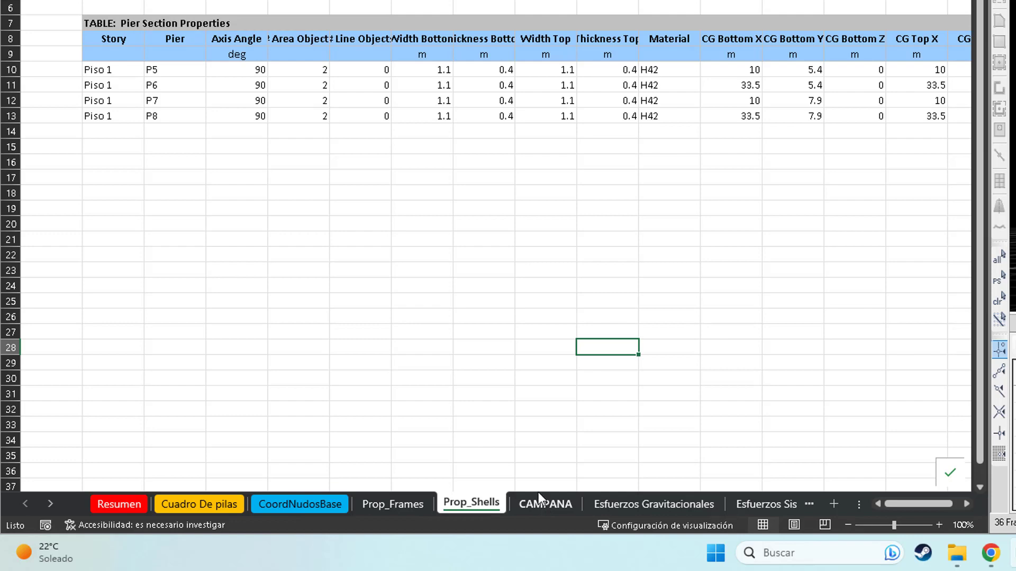
{"action": "left_click", "coordinate": [550, 506]}
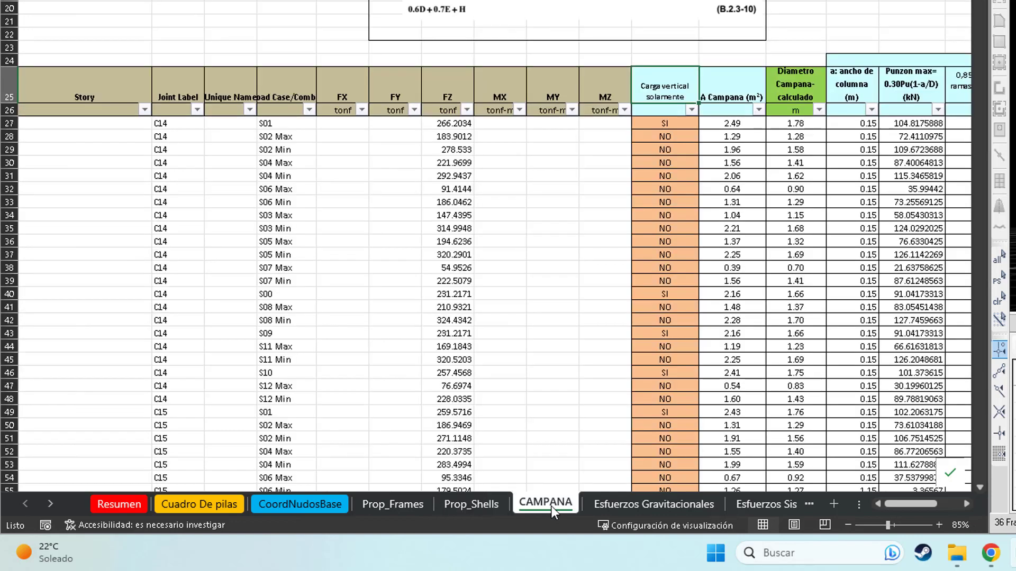
{"action": "left_click", "coordinate": [49, 505]}
{"action": "left_click", "coordinate": [48, 505]}
{"action": "left_click", "coordinate": [49, 505]}
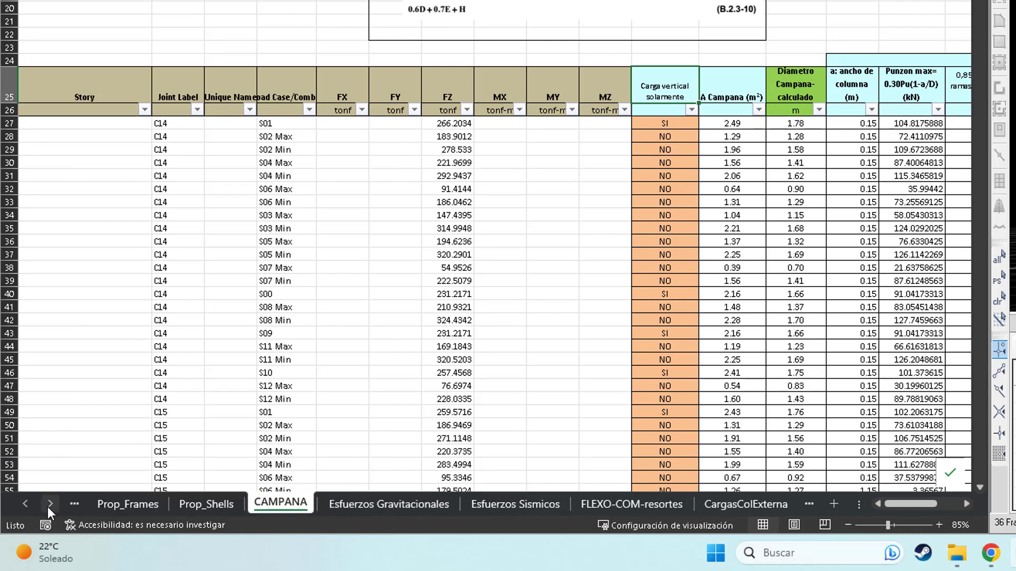
{"action": "left_click", "coordinate": [50, 505]}
{"action": "left_click", "coordinate": [325, 502]}
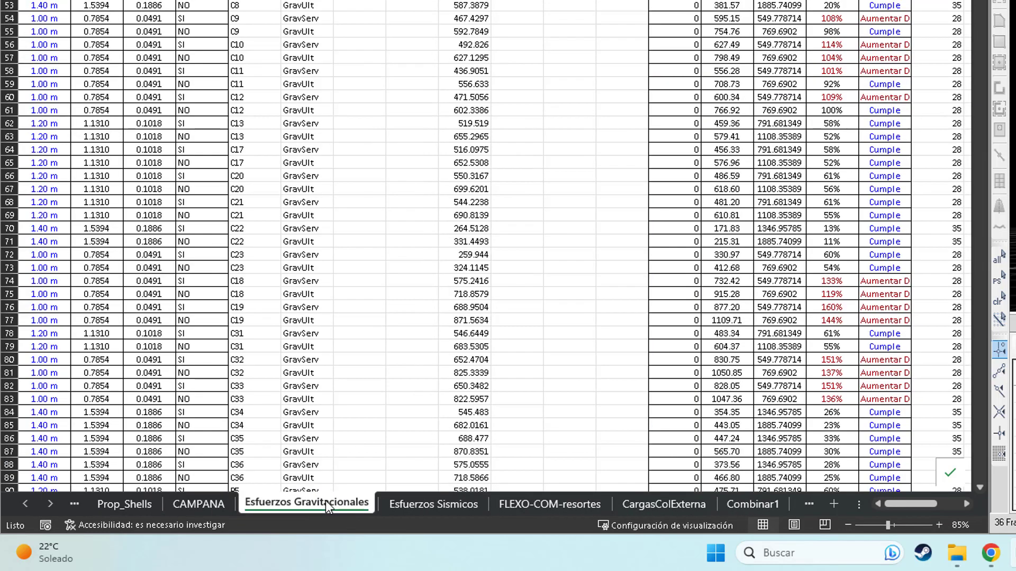
{"action": "left_click", "coordinate": [443, 508]}
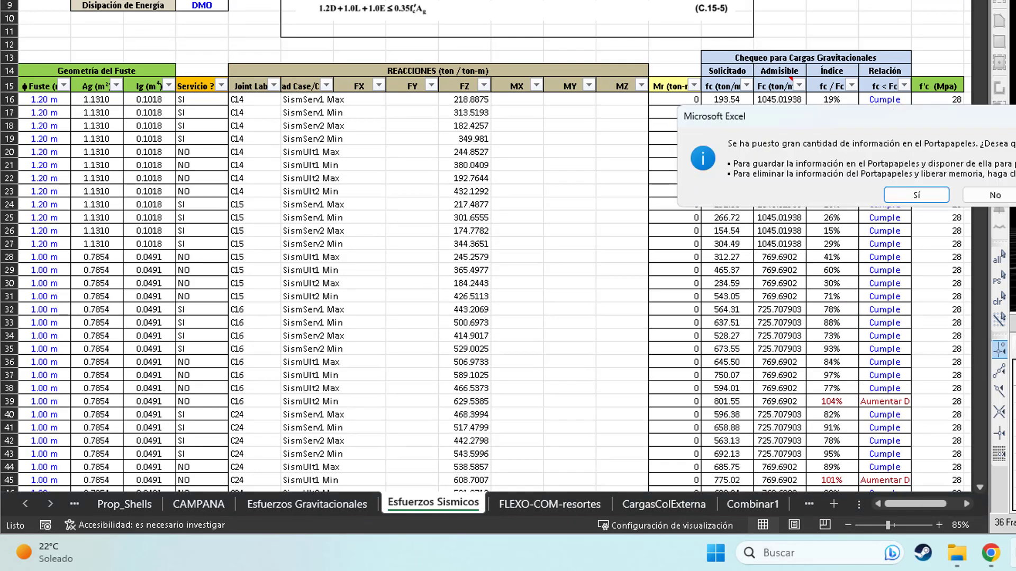
Step: Keep the large clipboard content and examine the load combinations and the Fx, Fy, Fz, Mx and My columns of FLEXO-COM-resortes
{"action": "key", "text": "Return"}
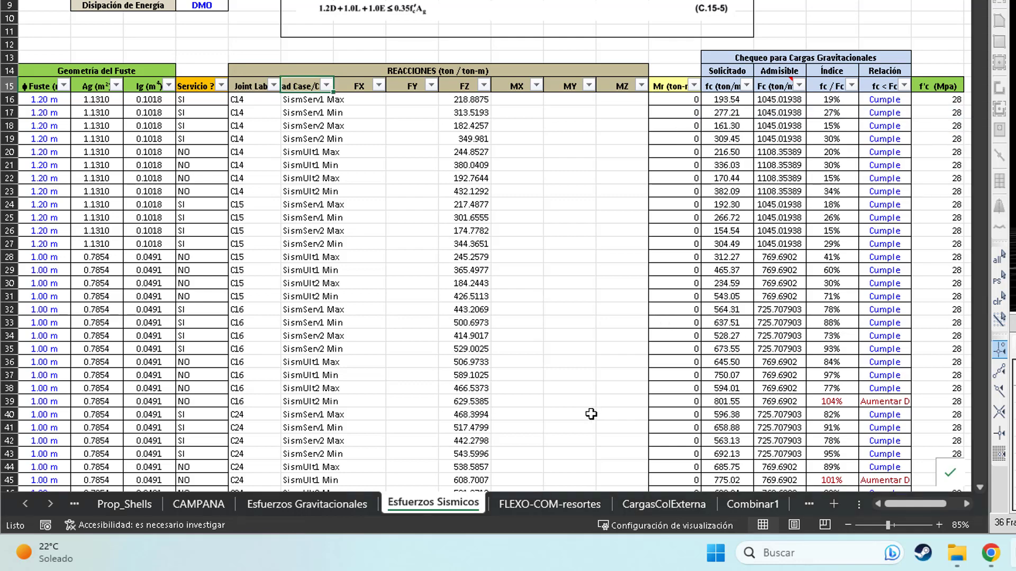
{"action": "left_click", "coordinate": [567, 504]}
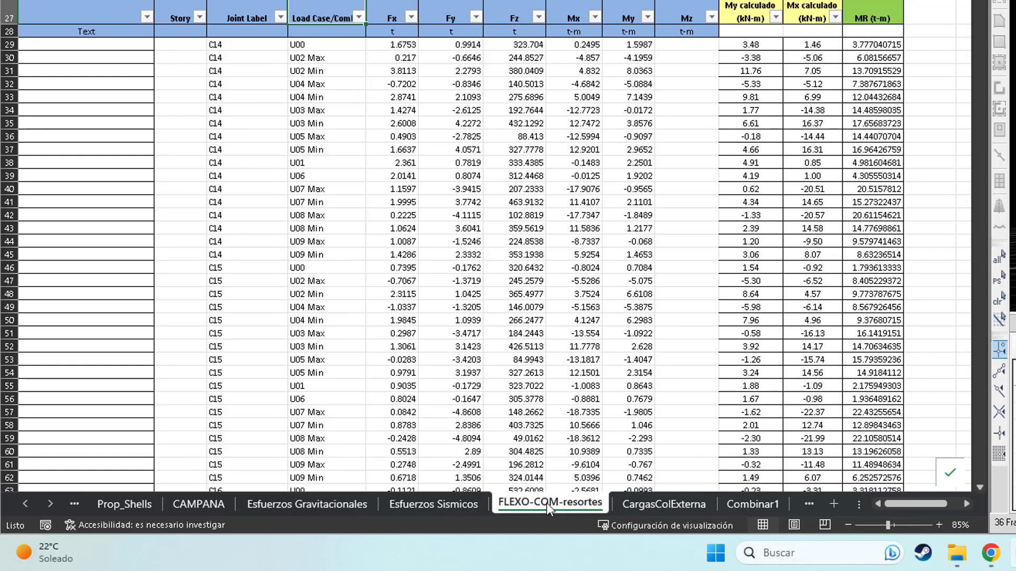
{"action": "left_click_drag", "start_coordinate": [301, 45], "coordinate": [324, 239]}
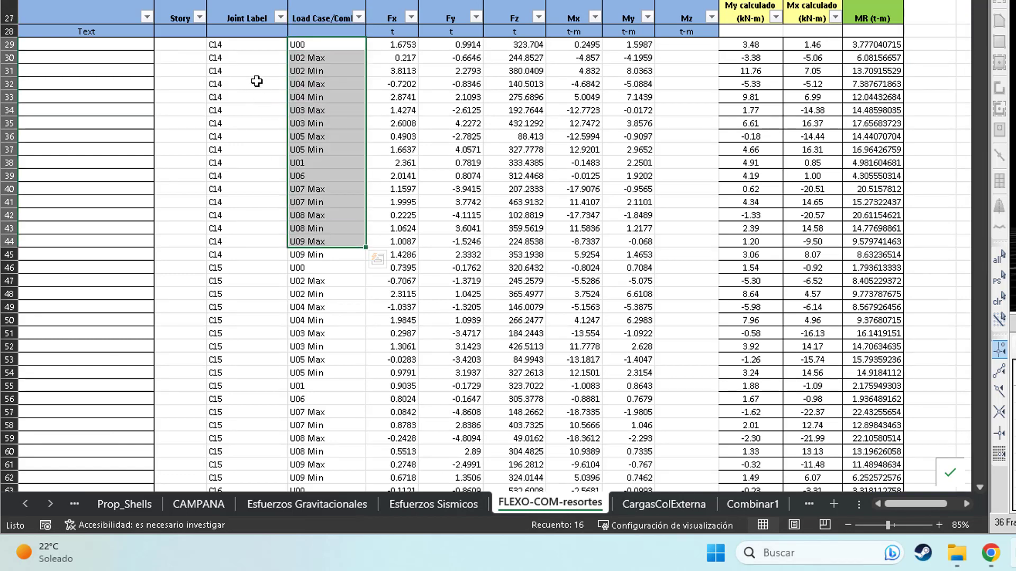
{"action": "left_click", "coordinate": [600, 167]}
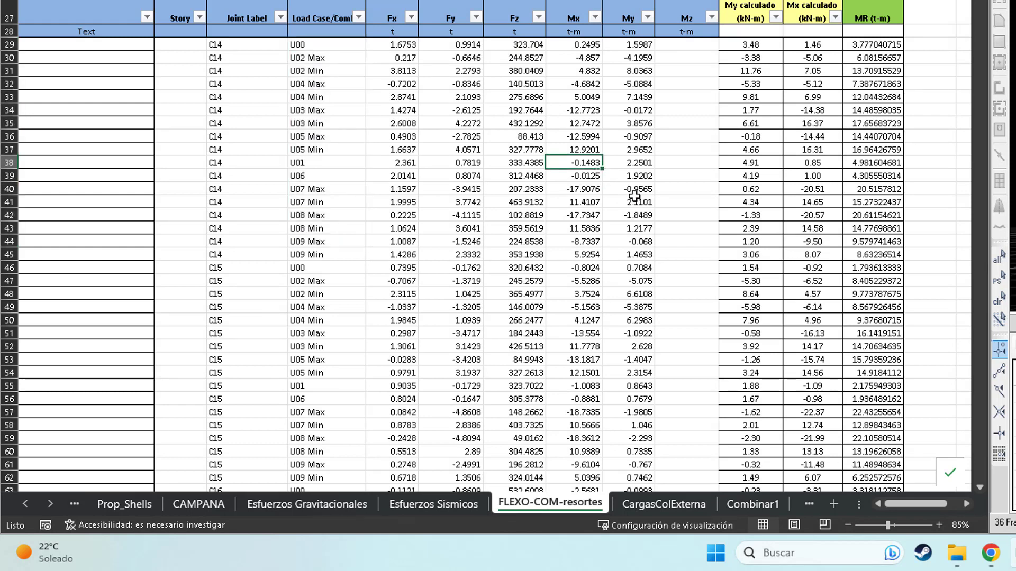
{"action": "scroll", "coordinate": [638, 214], "scroll_direction": "up", "scroll_amount": 2}
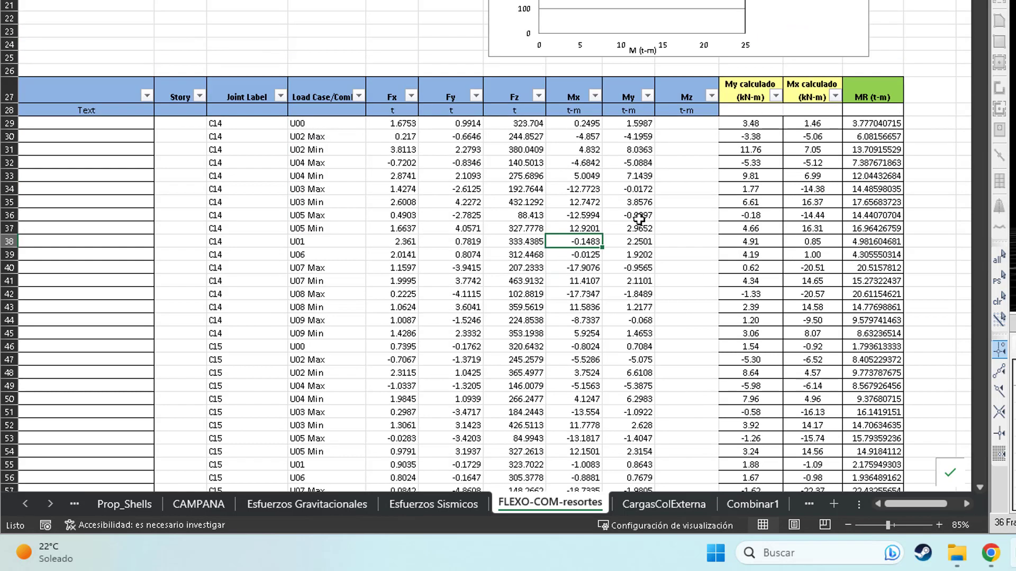
{"action": "scroll", "coordinate": [638, 219], "scroll_direction": "down", "scroll_amount": 3}
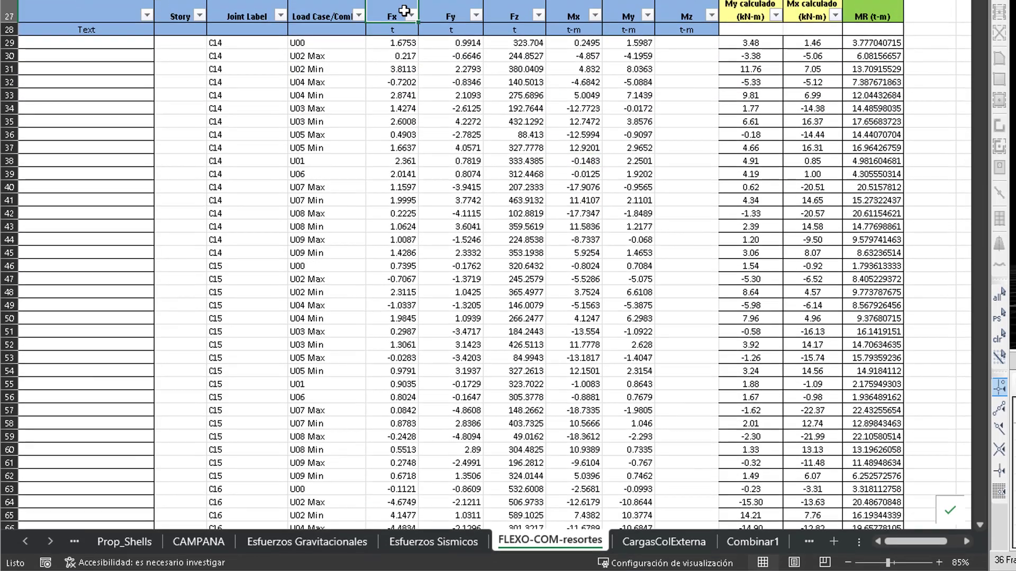
{"action": "left_click_drag", "start_coordinate": [394, 93], "coordinate": [637, 111]}
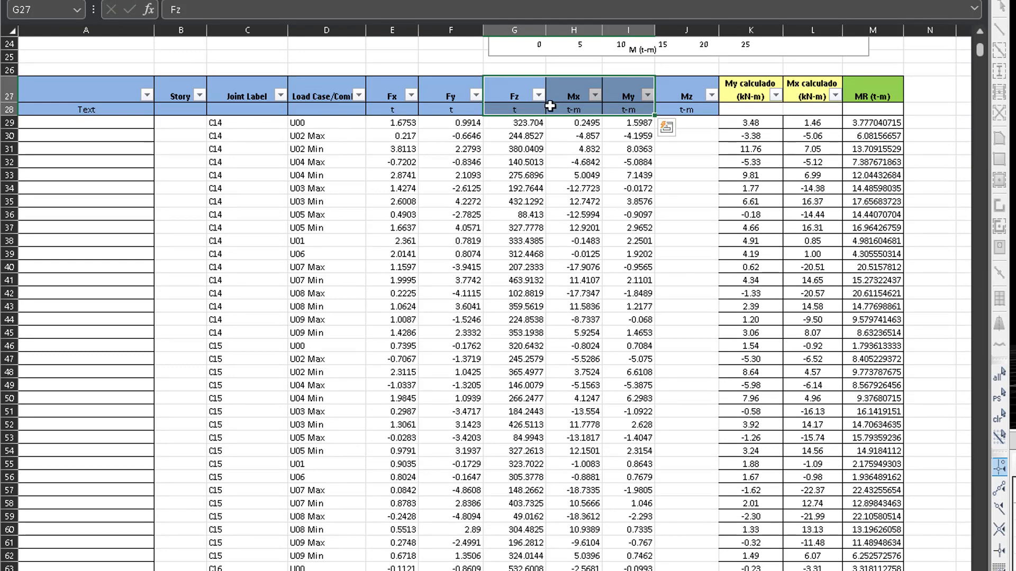
{"action": "left_click", "coordinate": [663, 234]}
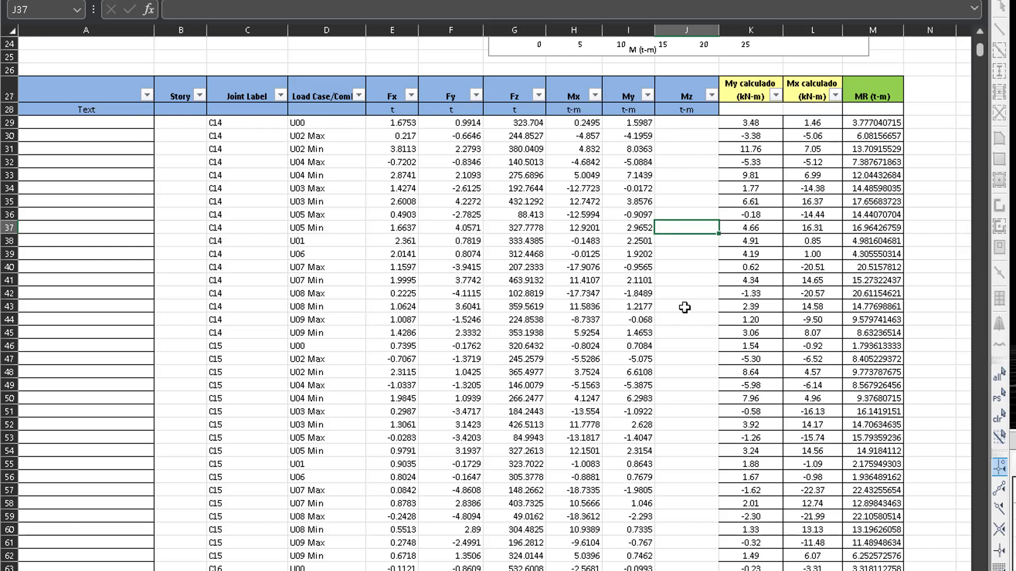